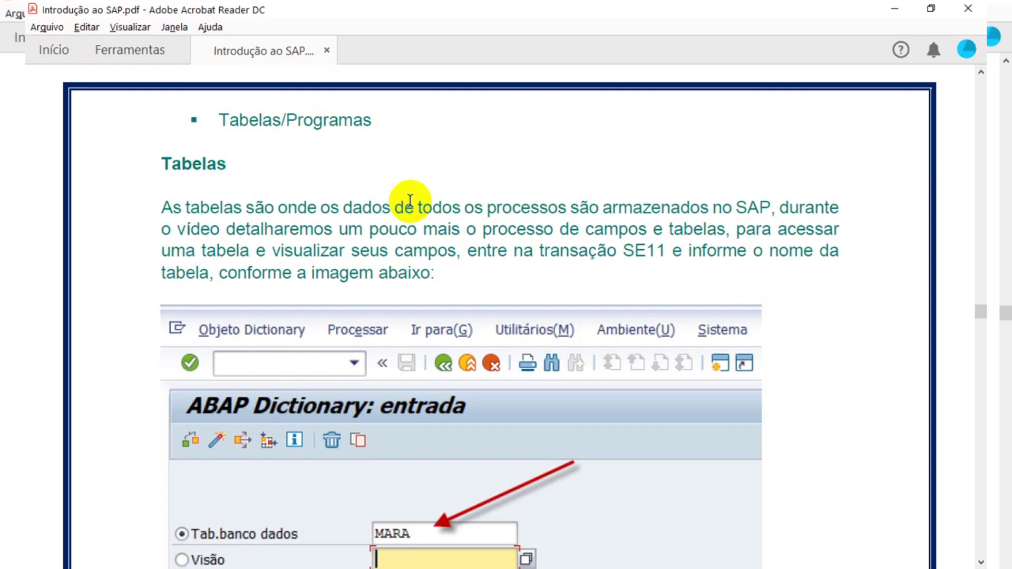
Switch from the PDF to SAP and run transaction SE11 to open the ABAP Dictionary
{"action": "key", "text": "alt+Tab"}
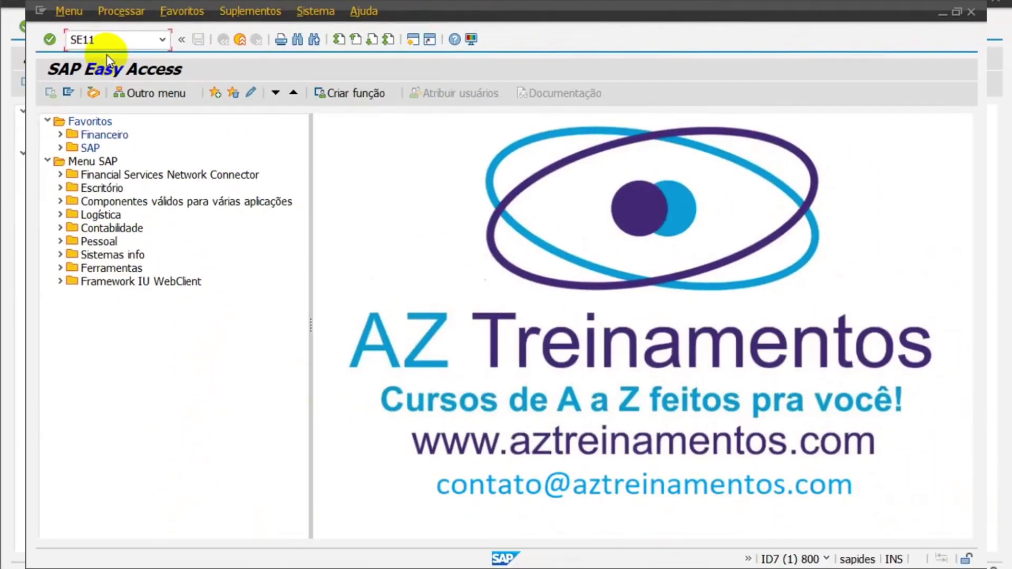
{"action": "key", "text": "Return"}
Go through the dictionary object types from Visão to Objeto de bloqueio
{"action": "left_click", "coordinate": [65, 178]}
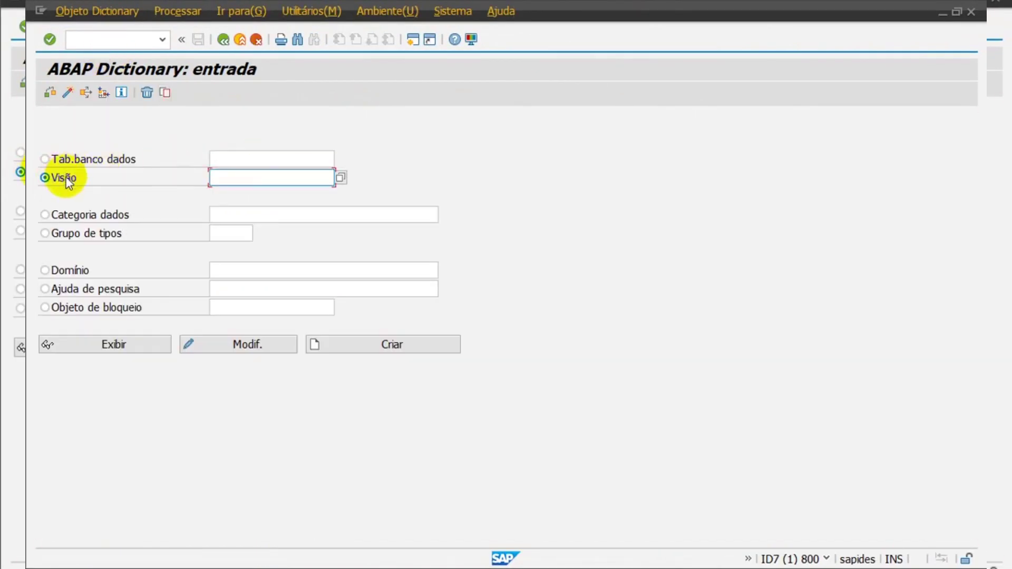
{"action": "left_click", "coordinate": [59, 179]}
{"action": "left_click", "coordinate": [59, 215]}
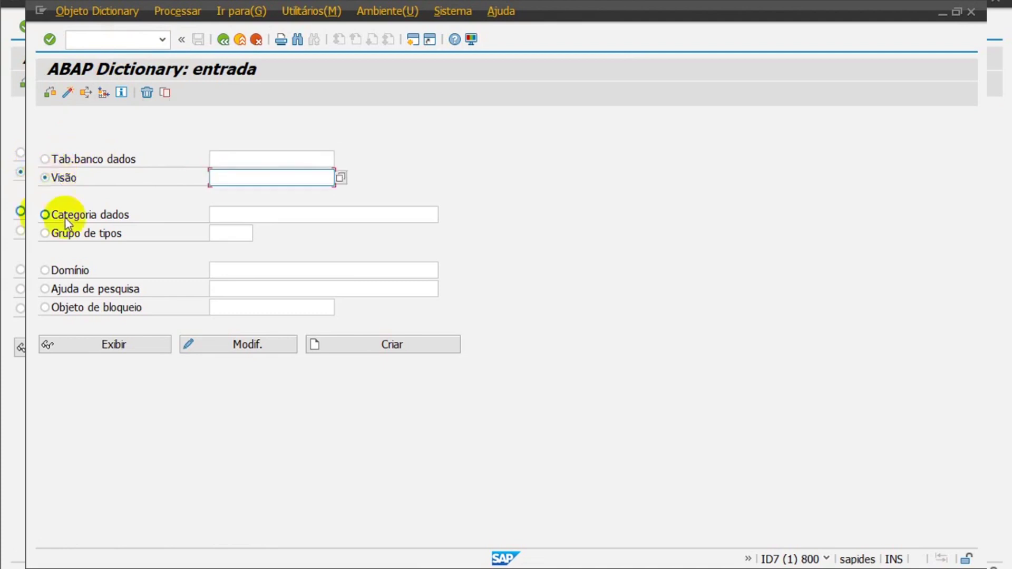
{"action": "left_click", "coordinate": [67, 238]}
{"action": "left_click", "coordinate": [66, 272]}
{"action": "left_click", "coordinate": [61, 290]}
{"action": "left_click", "coordinate": [59, 307]}
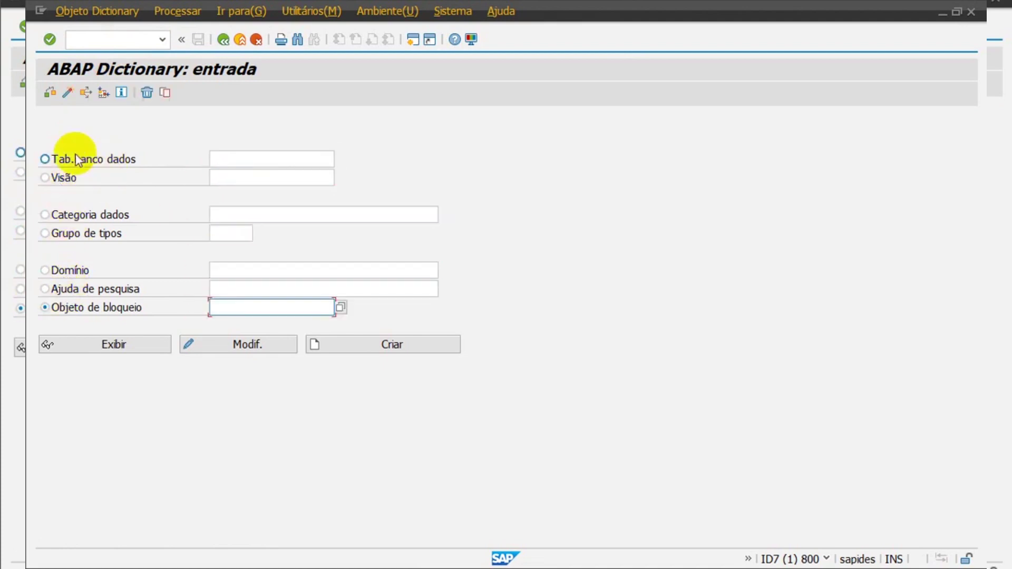
Display the database table MARA in the ABAP Dictionary
{"action": "left_click", "coordinate": [70, 159]}
{"action": "left_click", "coordinate": [258, 163]}
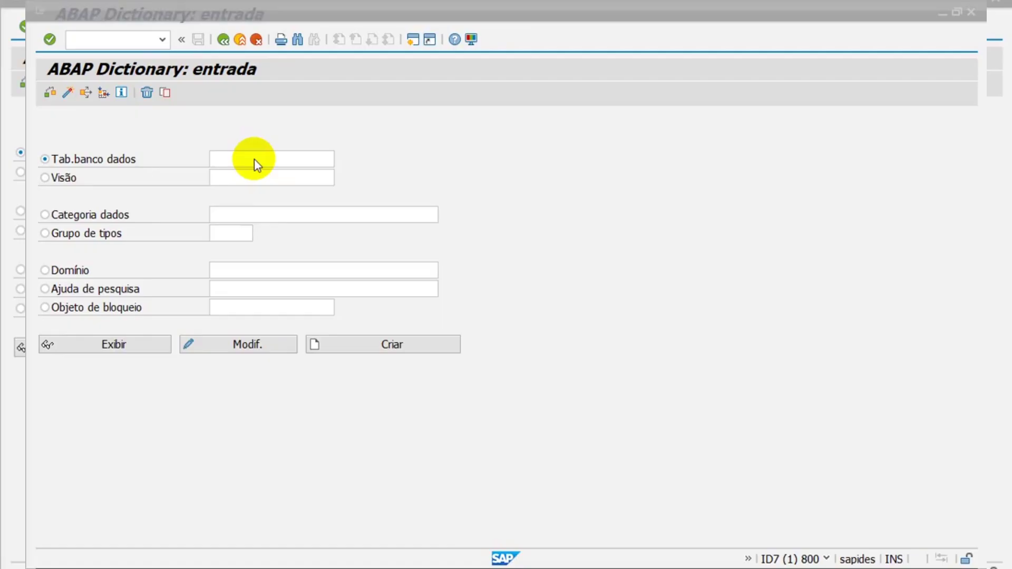
{"action": "type", "text": "MA"}
{"action": "type", "text": "RA"}
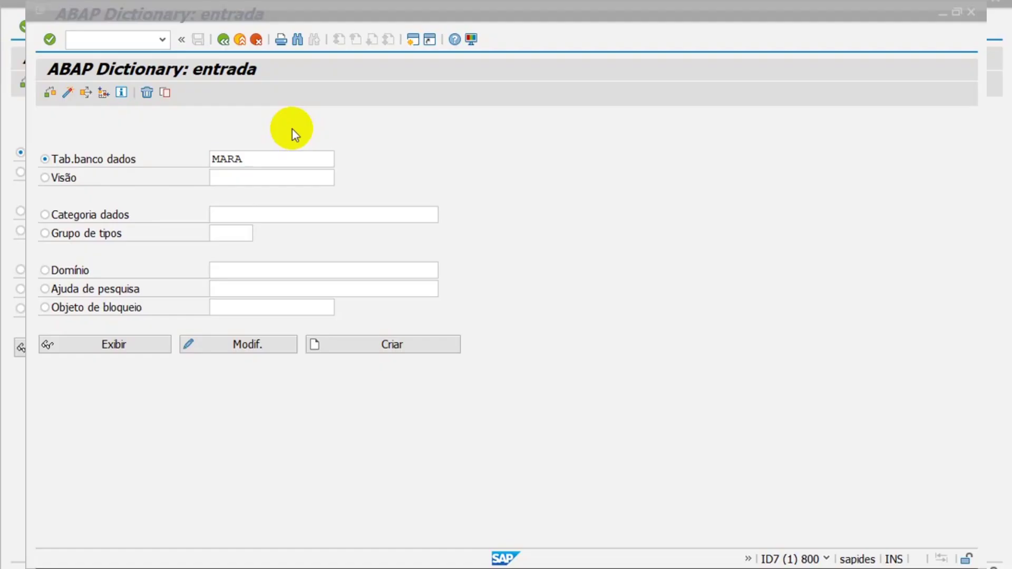
{"action": "left_click", "coordinate": [146, 348]}
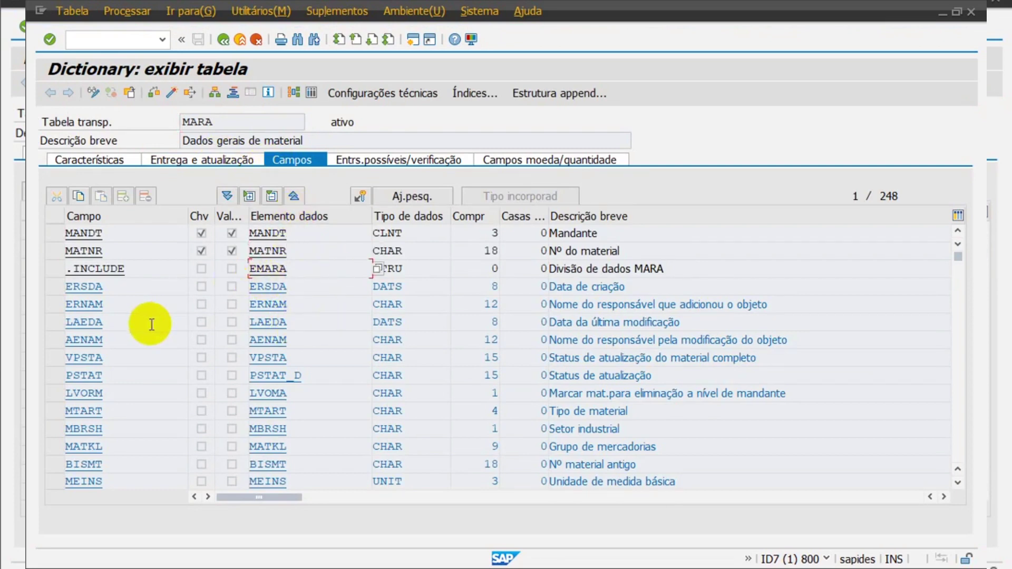
Examine the descriptions of the ERSDA and ERNAM fields and the short description of table MARA
{"action": "left_click_drag", "start_coordinate": [770, 304], "coordinate": [494, 298]}
{"action": "left_click_drag", "start_coordinate": [663, 285], "coordinate": [493, 287]}
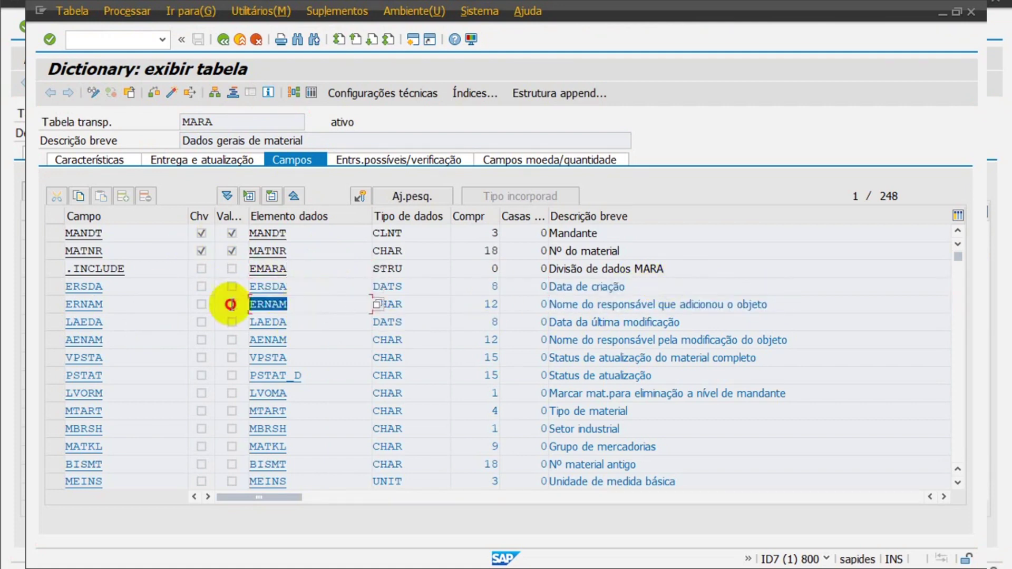
{"action": "left_click_drag", "start_coordinate": [288, 305], "coordinate": [220, 298]}
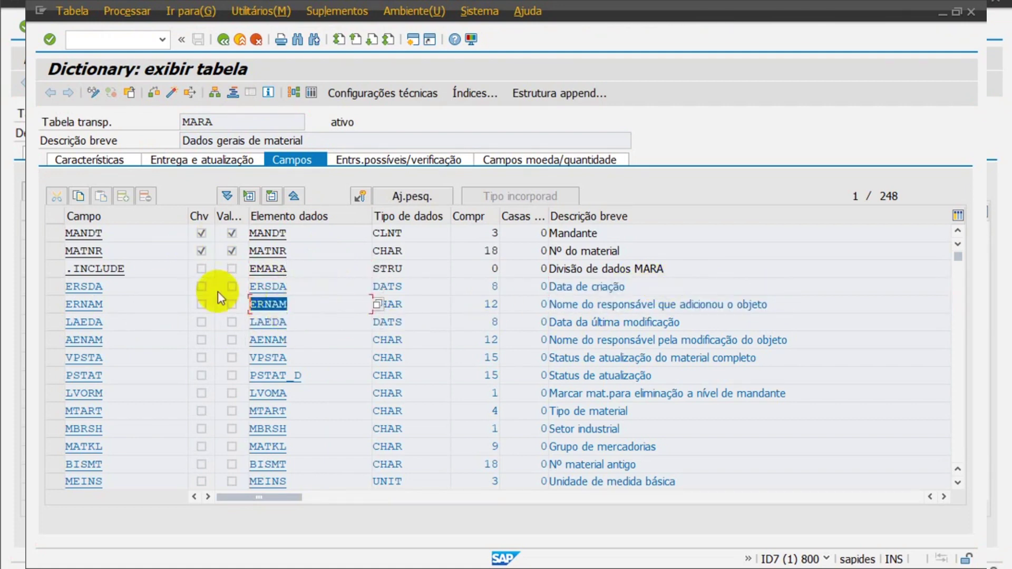
{"action": "left_click", "coordinate": [656, 269]}
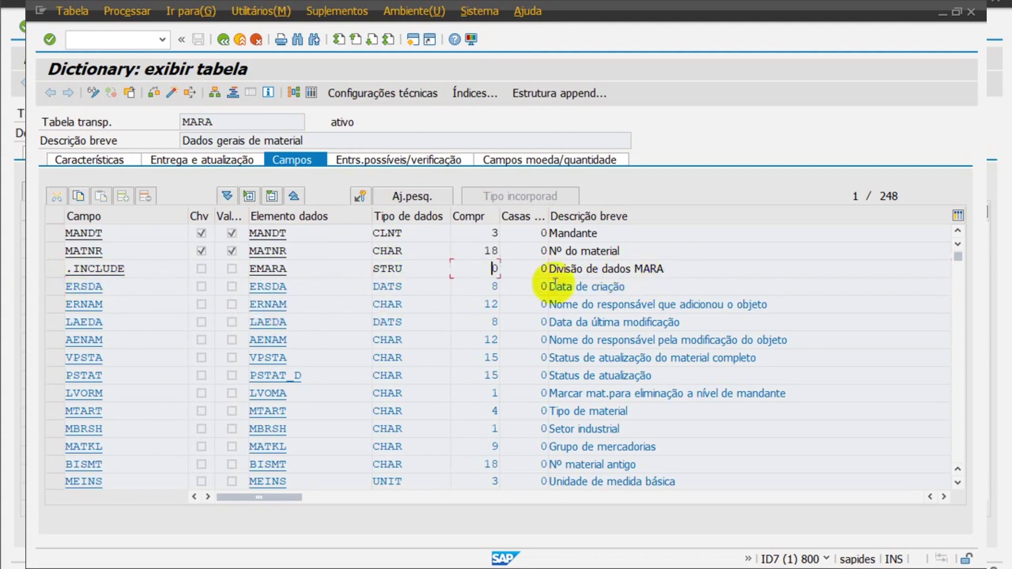
{"action": "left_click_drag", "start_coordinate": [721, 292], "coordinate": [476, 267]}
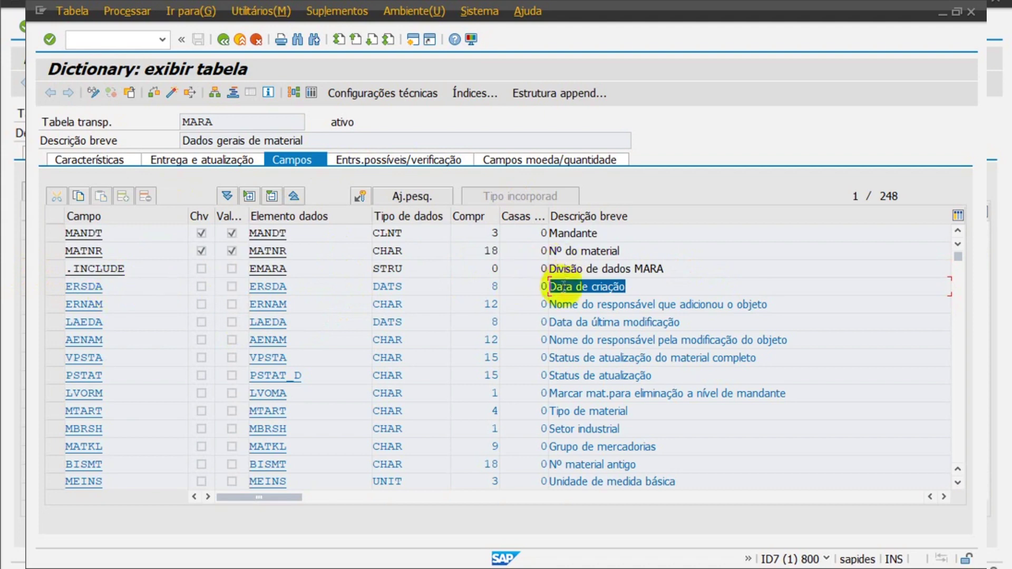
{"action": "triple_click", "coordinate": [221, 139]}
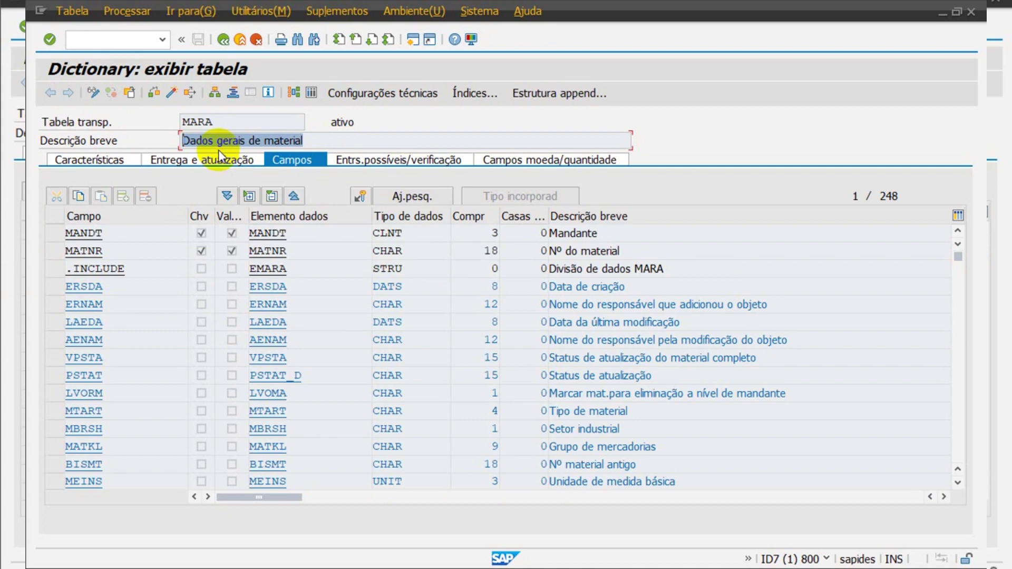
Launch Excel and create a blank workbook, dismissing the function insertion dialog
{"action": "key", "text": "super+r"}
{"action": "type", "text": "excel"}
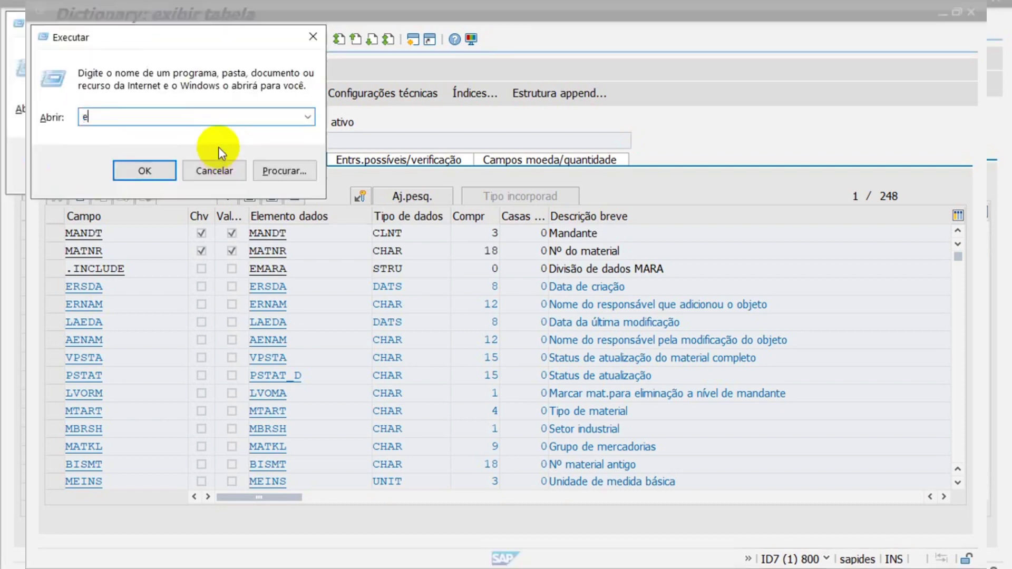
{"action": "key", "text": "Return"}
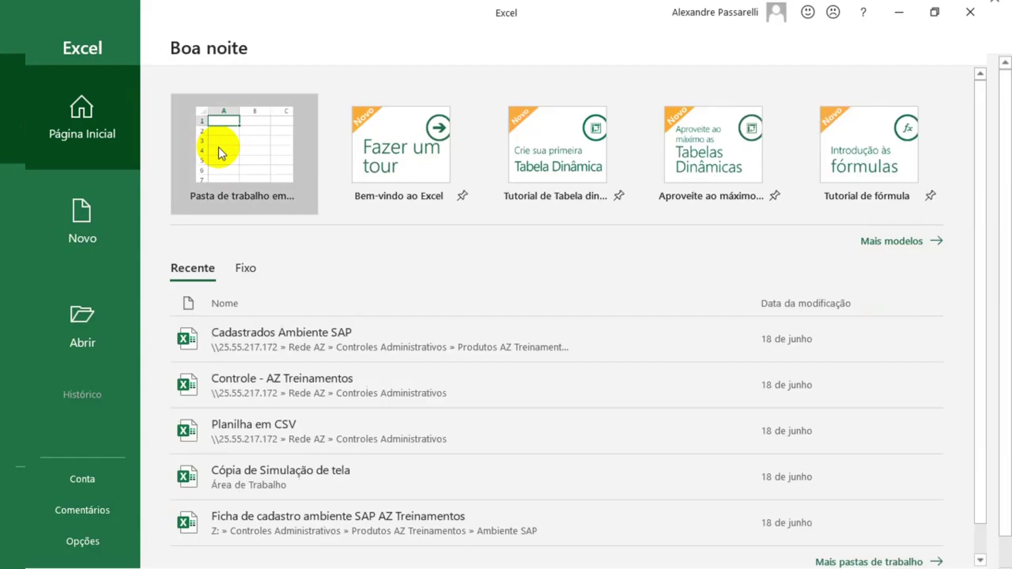
{"action": "left_click", "coordinate": [221, 152]}
{"action": "left_click", "coordinate": [211, 146]}
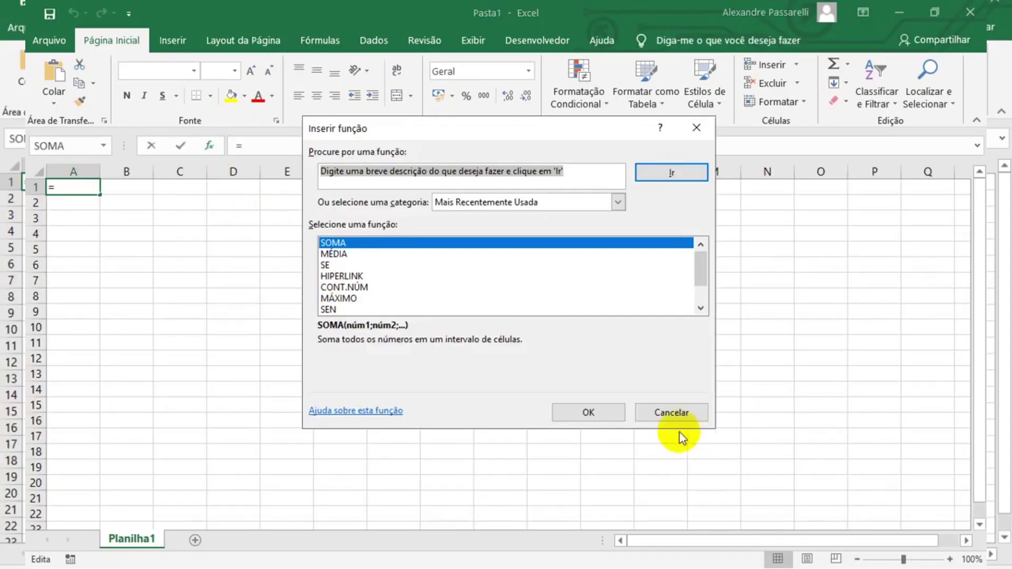
{"action": "left_click", "coordinate": [672, 414]}
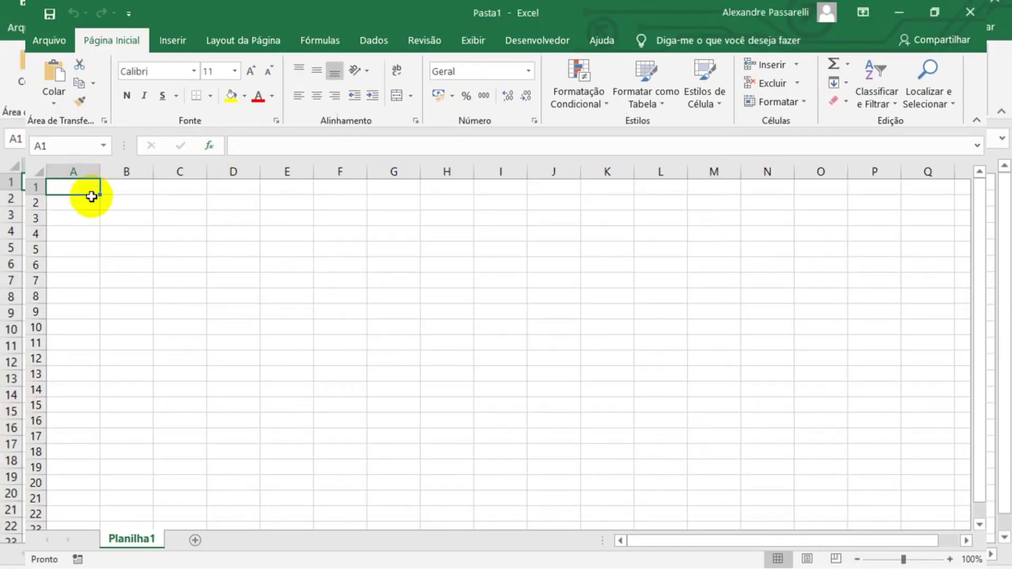
Enter MARA in cell A1 and MATNR in cell B3
{"action": "left_click", "coordinate": [84, 198]}
{"action": "left_click", "coordinate": [84, 188]}
{"action": "type", "text": "MARA"}
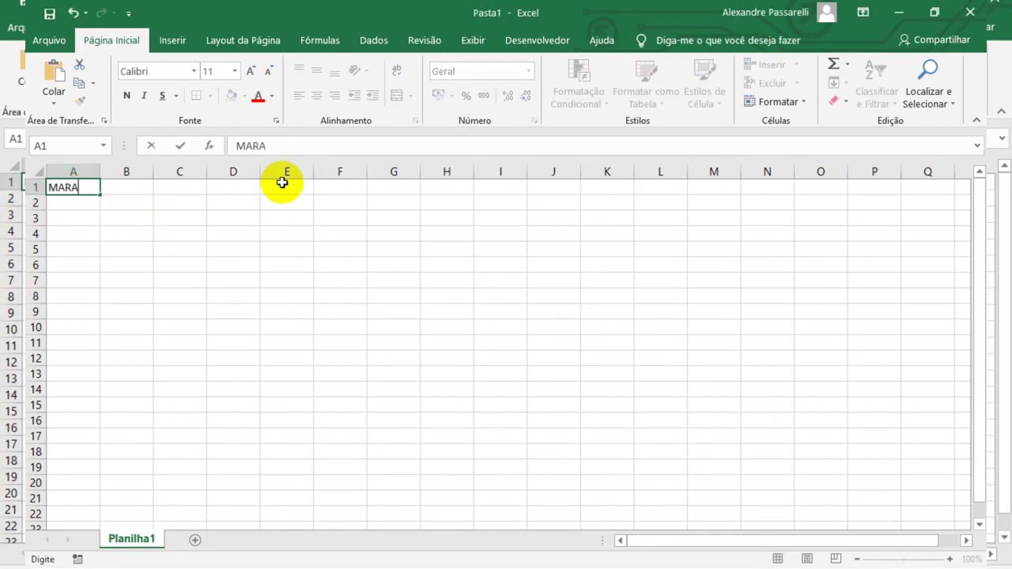
{"action": "key", "text": "Return"}
{"action": "key", "text": "Right"}
{"action": "key", "text": "Down"}
{"action": "type", "text": "MAT"}
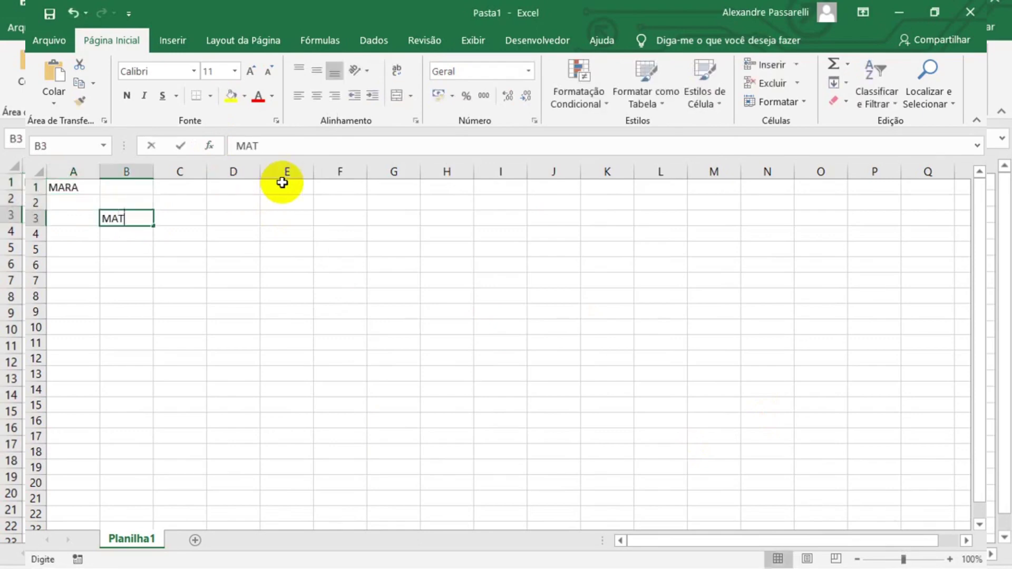
{"action": "type", "text": "NR"}
{"action": "key", "text": "Return"}
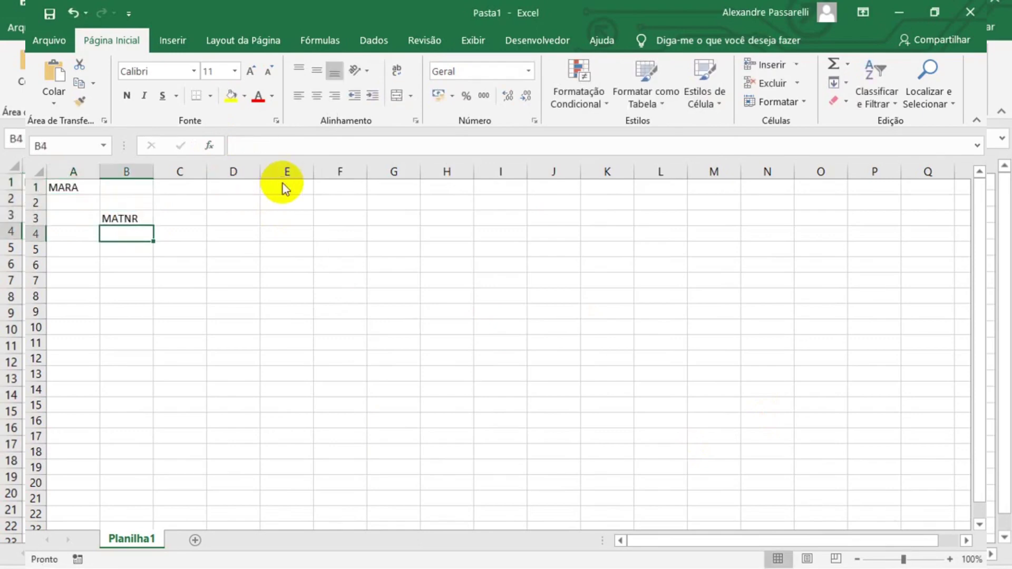
Copy the field name ERSDA from the MARA table in SAP into Excel cell B4
{"action": "key", "text": "alt+Tab"}
{"action": "key", "text": "alt+Tab"}
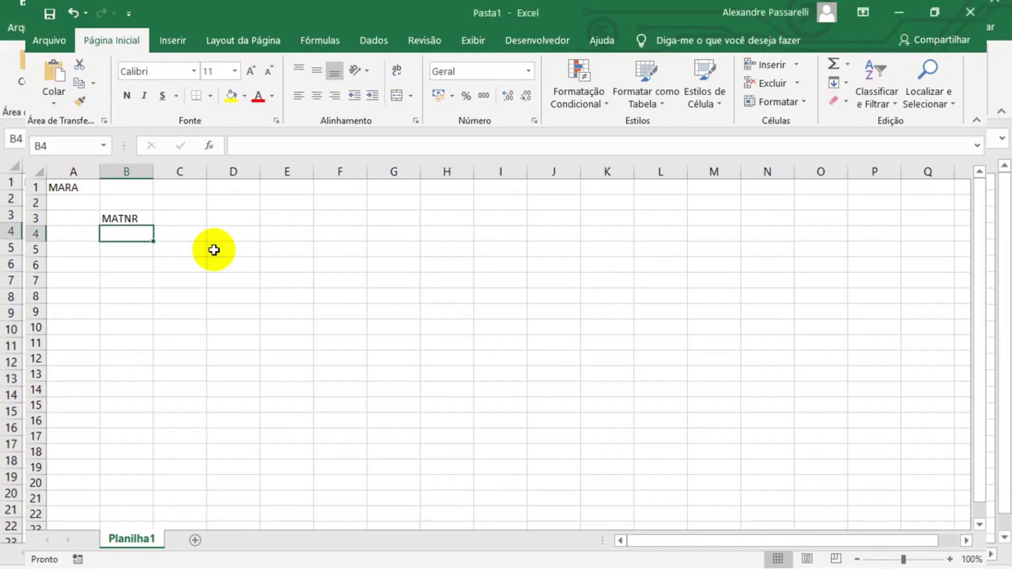
{"action": "key", "text": "Up"}
{"action": "key", "text": "Down"}
{"action": "key", "text": "Down"}
{"action": "key", "text": "Up"}
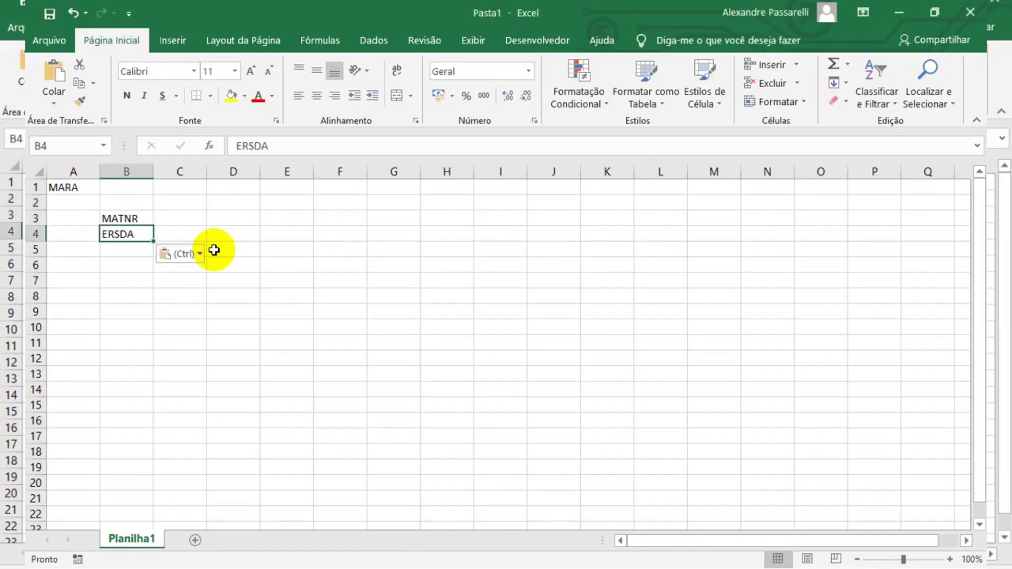
{"action": "key", "text": "Up"}
{"action": "key", "text": "Down"}
{"action": "key", "text": "Up"}
{"action": "key", "text": "Down"}
{"action": "key", "text": "Down"}
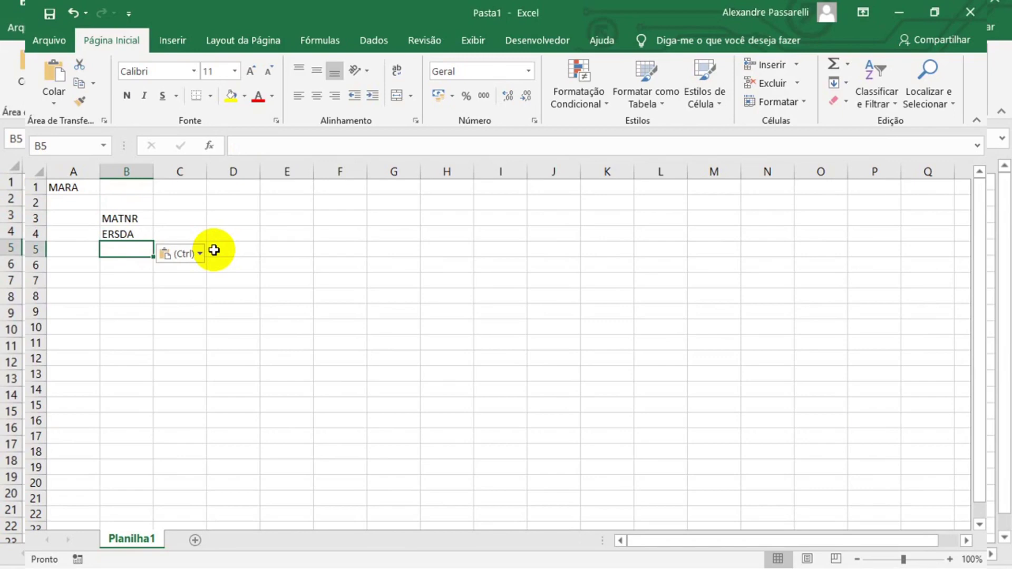
{"action": "key", "text": "Up"}
{"action": "key", "text": "Up"}
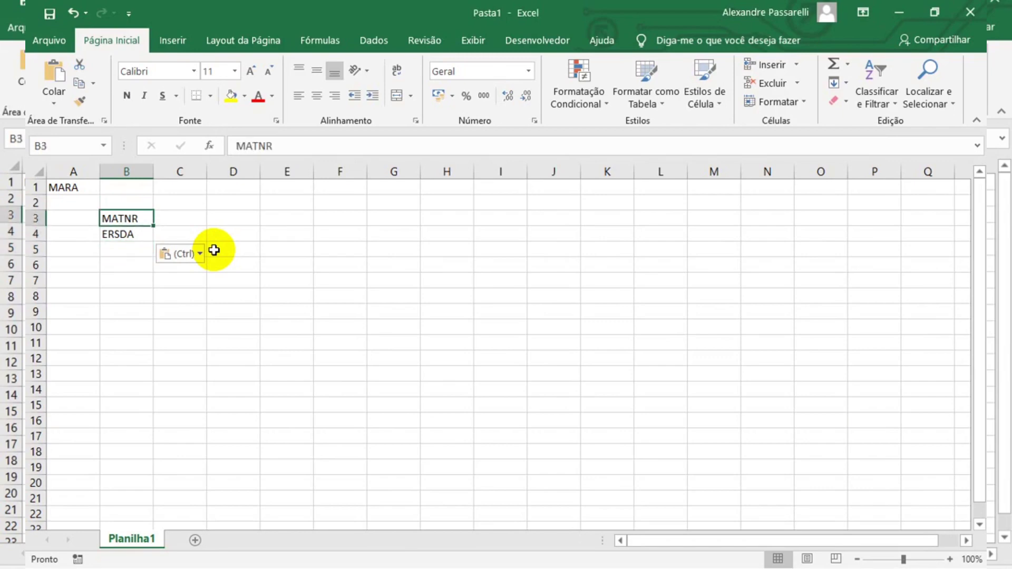
{"action": "left_click", "coordinate": [156, 220]}
{"action": "left_click", "coordinate": [129, 223]}
{"action": "key", "text": "Down"}
{"action": "key", "text": "Up"}
{"action": "key", "text": "Down"}
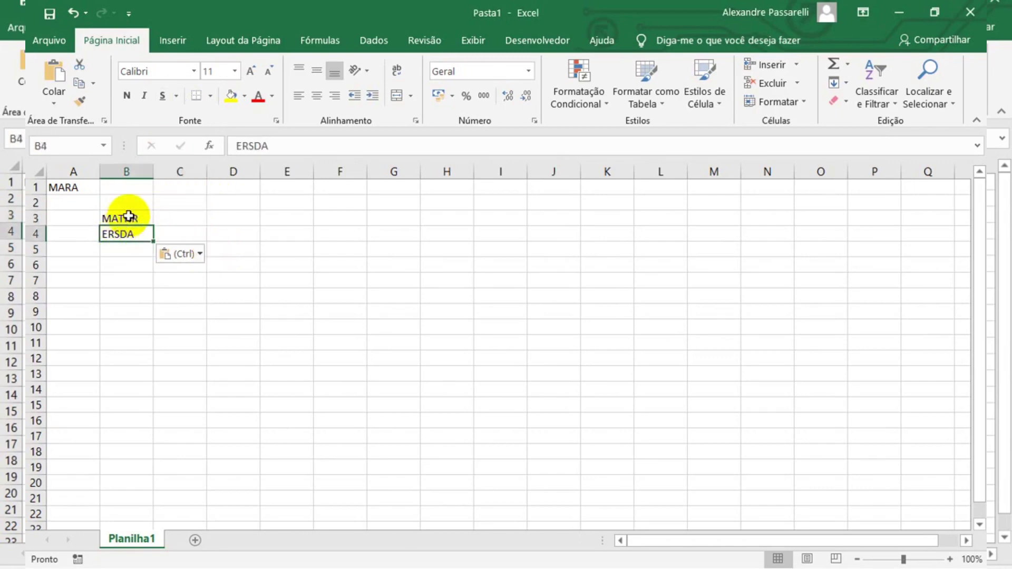
{"action": "key", "text": "Up"}
Switch to SAP and select the MATNR and ERSDA field rows of table MARA together
{"action": "key", "text": "alt+Tab"}
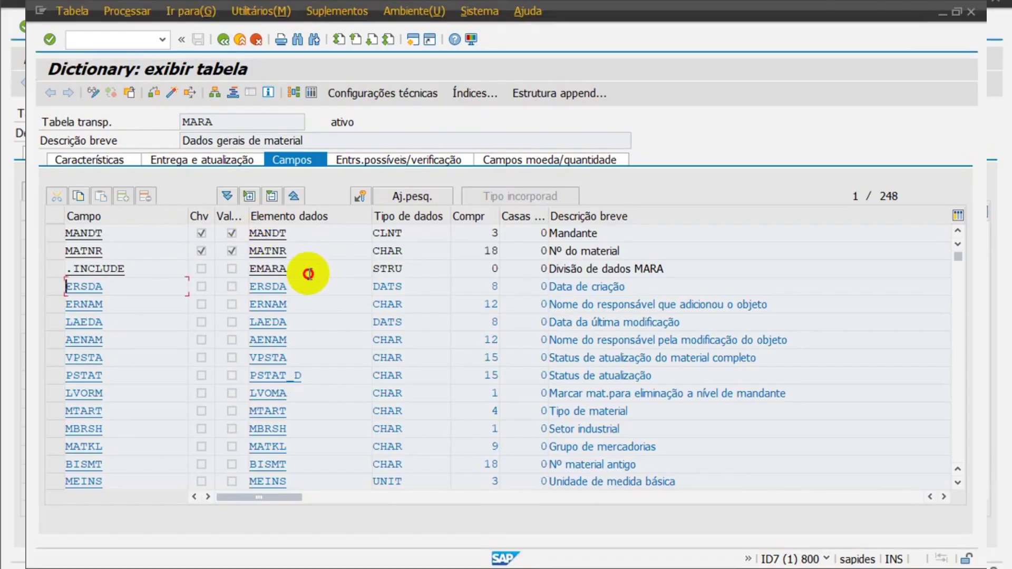
{"action": "key", "text": "alt+Tab"}
{"action": "key", "text": "alt+Tab"}
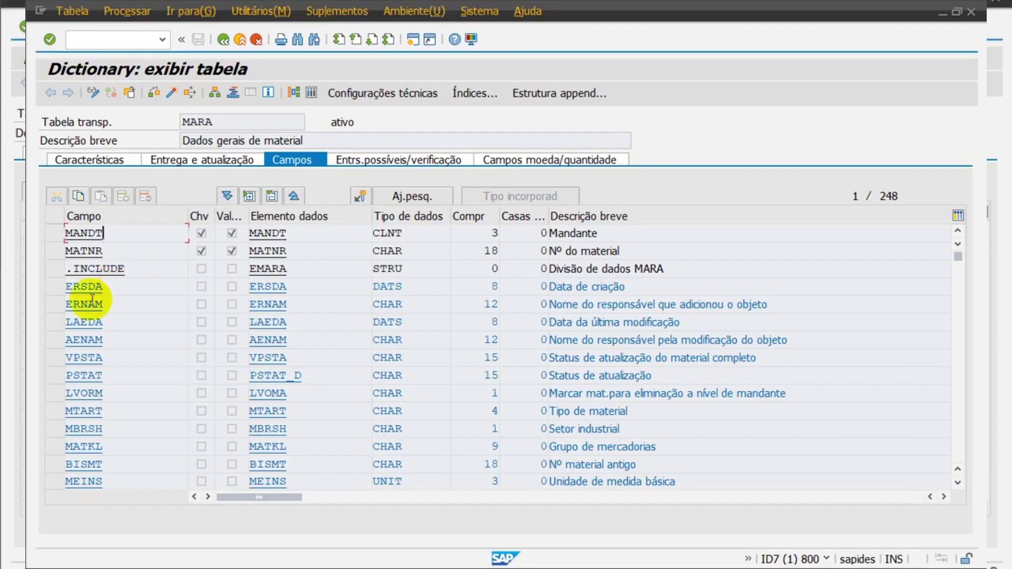
{"action": "left_click", "coordinate": [57, 252]}
{"action": "left_click", "coordinate": [50, 289], "text": "ctrl"}
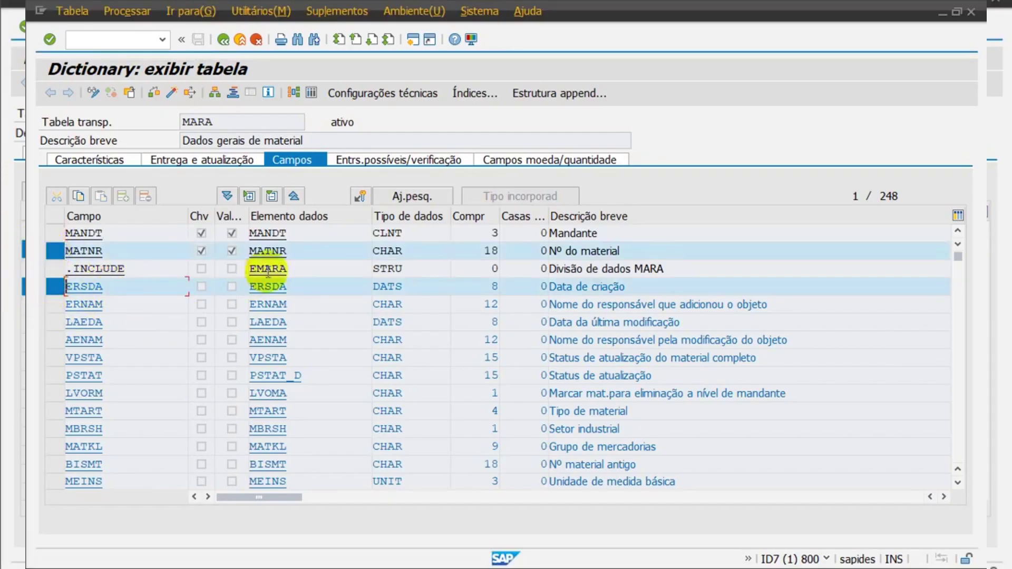
Compare the MARA, MATNR and ERSDA entries in the Excel sheet with the selected rows in SAP
{"action": "key", "text": "alt+Tab"}
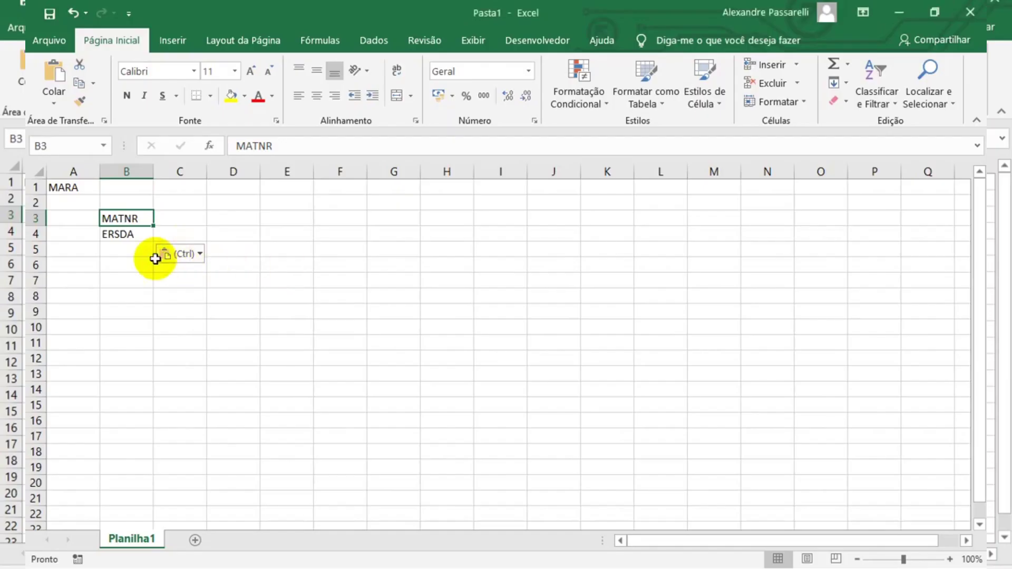
{"action": "left_click", "coordinate": [119, 235]}
{"action": "left_click", "coordinate": [166, 221]}
{"action": "left_click", "coordinate": [67, 188]}
{"action": "left_click_drag", "start_coordinate": [119, 219], "coordinate": [120, 234]}
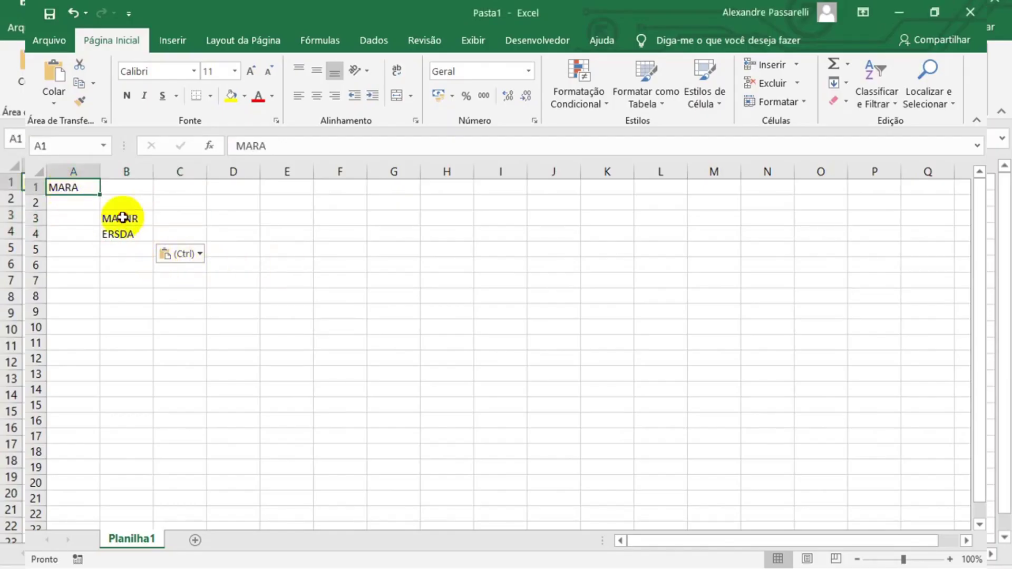
{"action": "key", "text": "alt+Tab"}
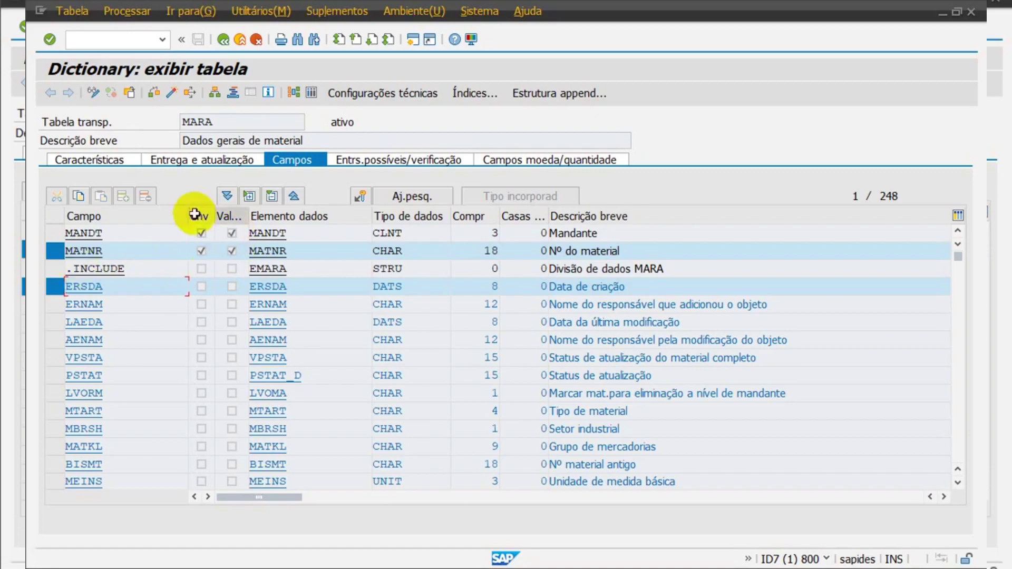
Switch to Excel and enter 0000001 in cell C3 beside MATNR
{"action": "key", "text": "alt+Tab"}
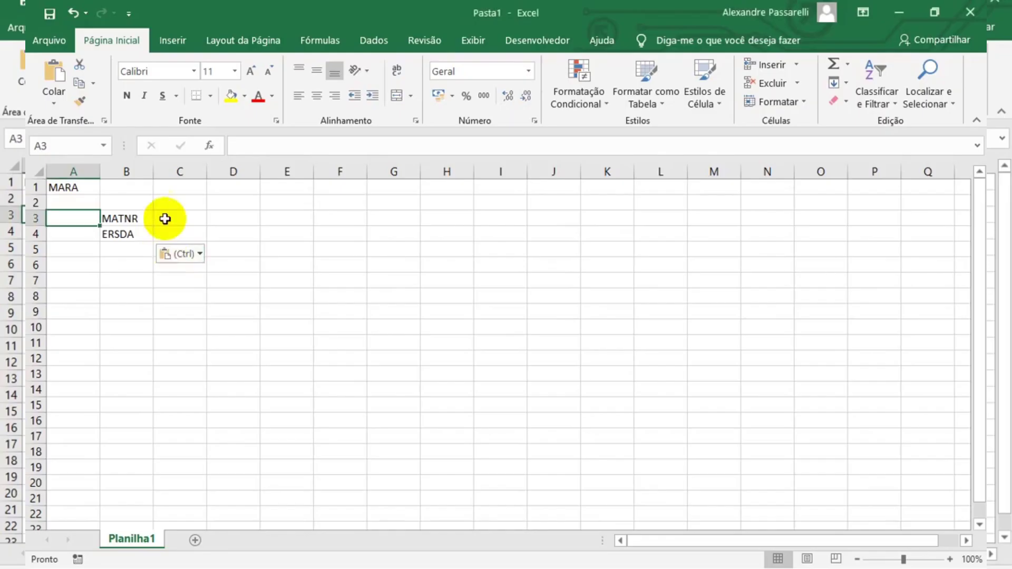
{"action": "left_click", "coordinate": [174, 219]}
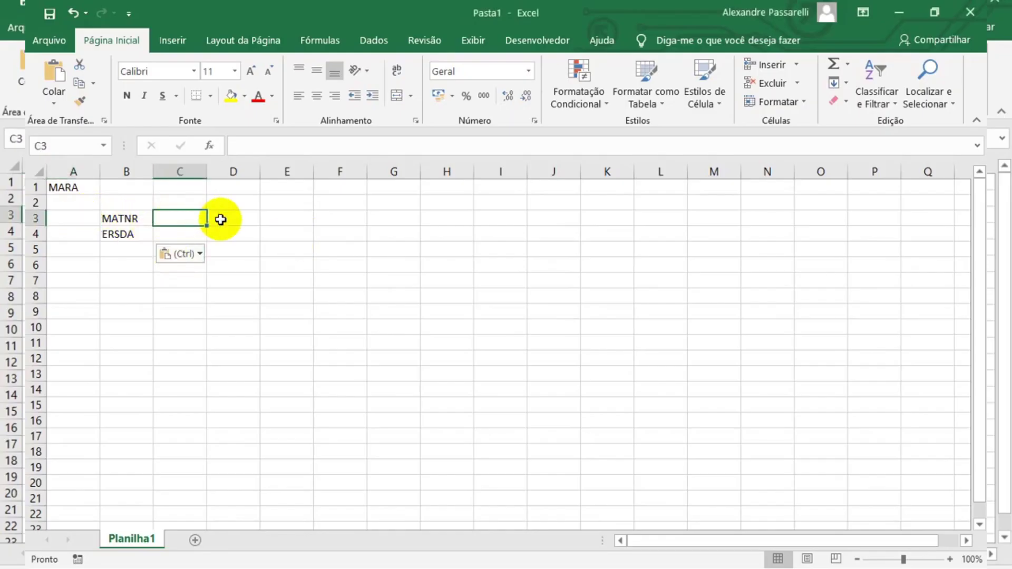
{"action": "type", "text": "0000001"}
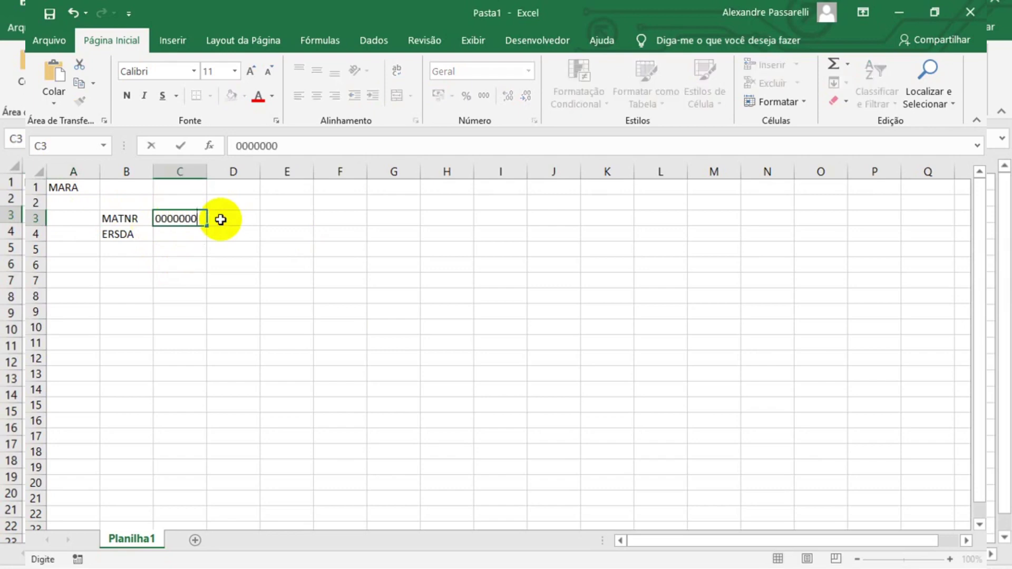
{"action": "key", "text": "Return"}
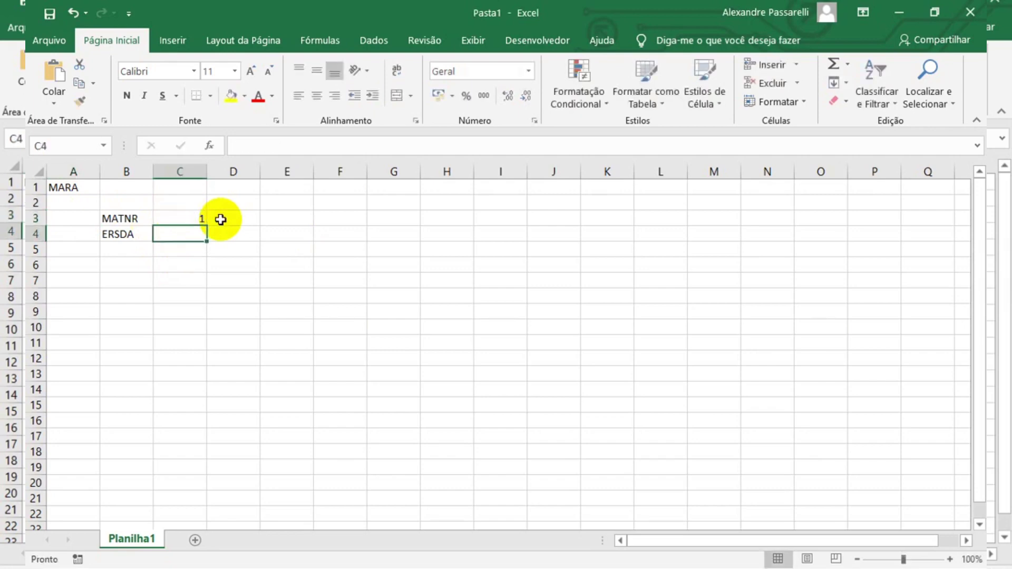
Compare the MATNR entry and its value in the Excel sheet with the MATNR row of table MARA in SAP
{"action": "key", "text": "alt+Tab"}
{"action": "key", "text": "alt+Tab"}
{"action": "key", "text": "alt+Tab"}
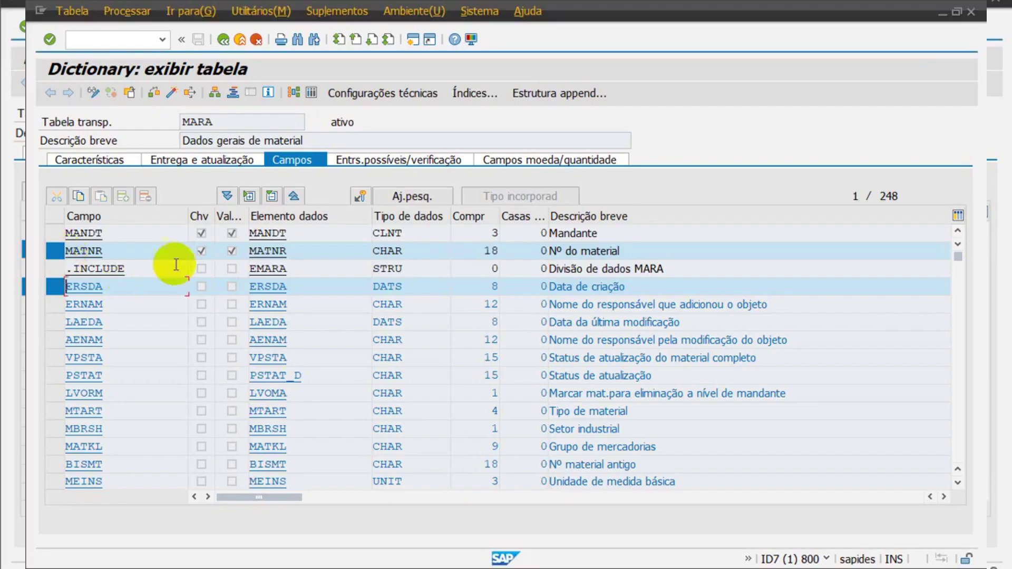
{"action": "key", "text": "alt+Tab"}
{"action": "left_click", "coordinate": [134, 220]}
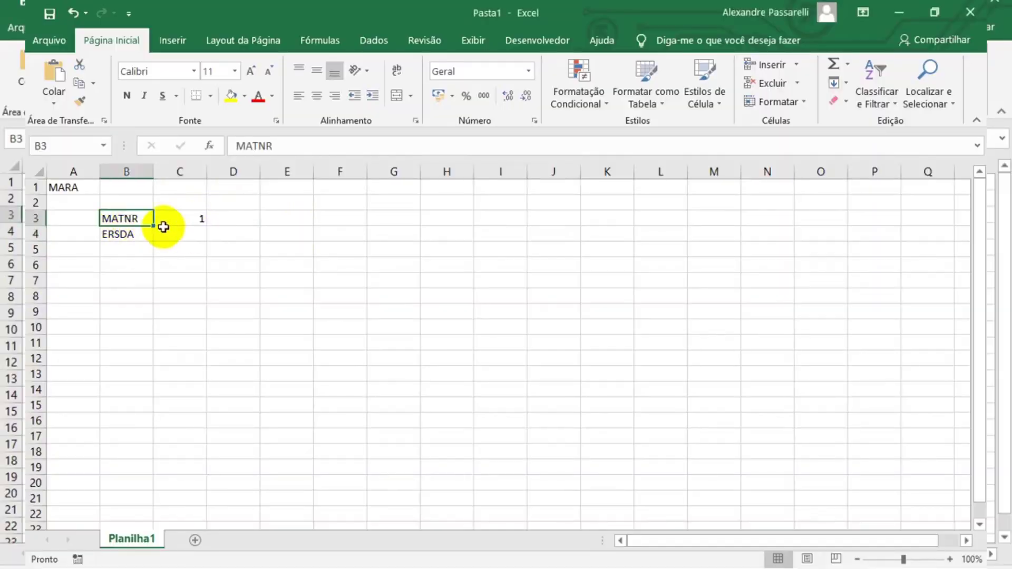
{"action": "key", "text": "alt+Tab"}
{"action": "key", "text": "alt+Tab"}
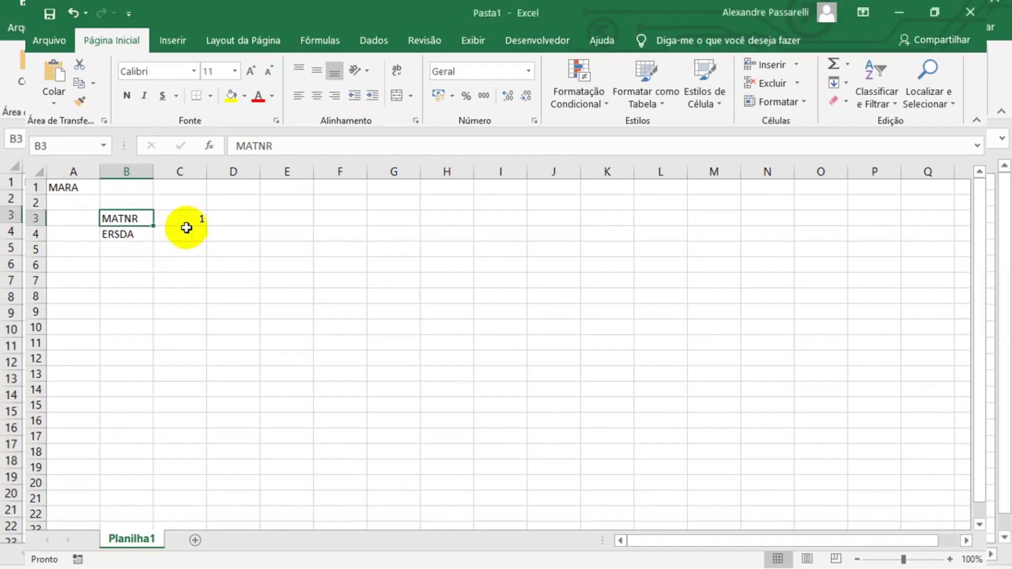
{"action": "key", "text": "alt+Tab"}
{"action": "key", "text": "alt+Tab"}
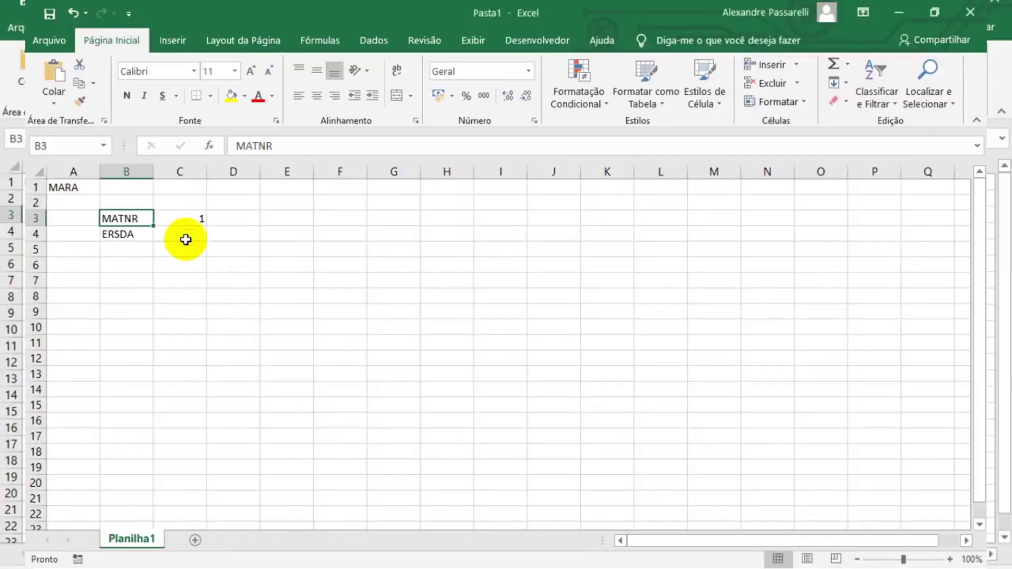
Check the ERSDA row in SAP and enter the creation date 30.06.2019 in Excel cell C4
{"action": "left_click", "coordinate": [185, 237]}
{"action": "key", "text": "alt+Tab"}
{"action": "key", "text": "alt+t"}
{"action": "key", "text": "Escape"}
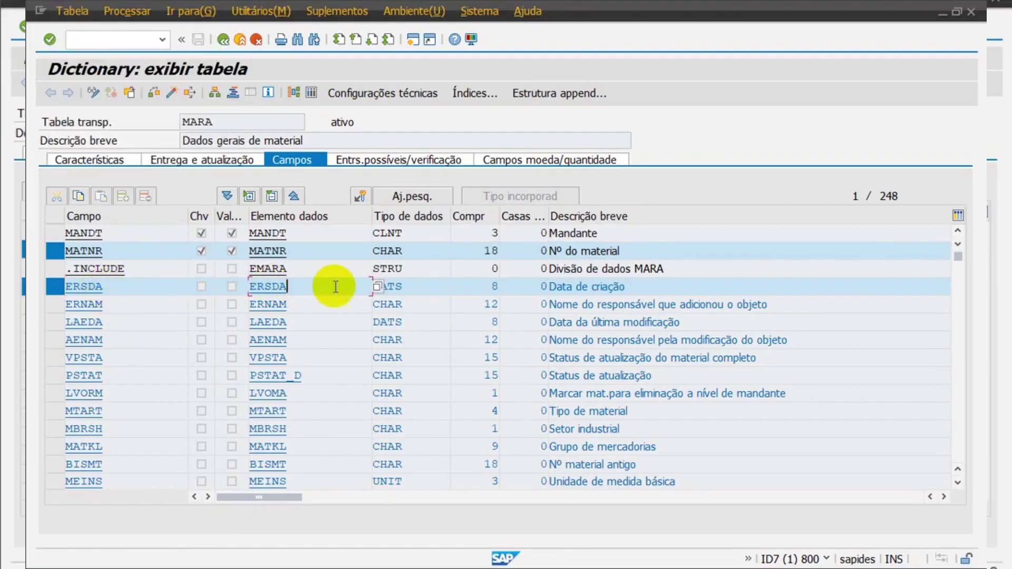
{"action": "key", "text": "alt+Tab"}
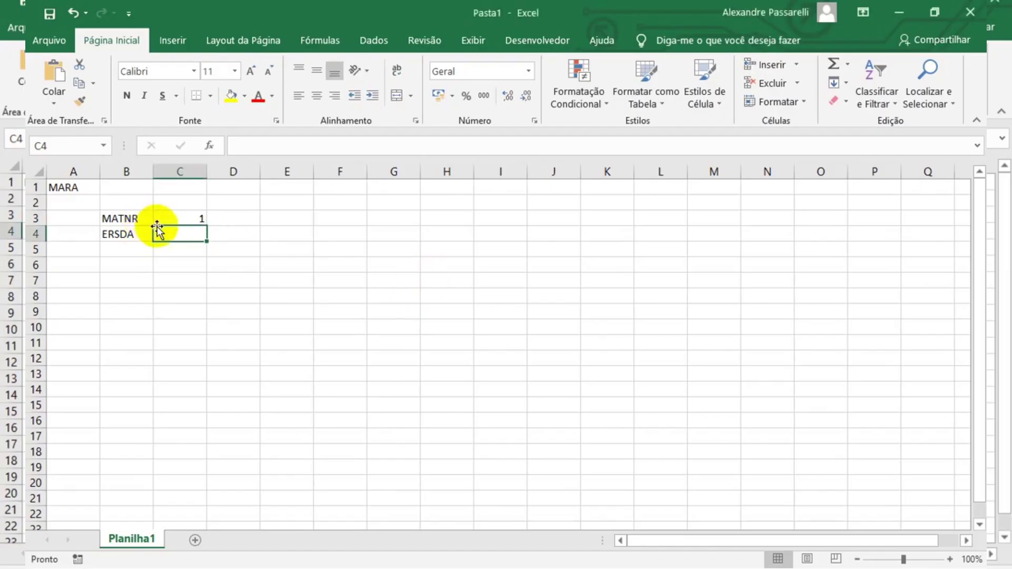
{"action": "type", "text": "2"}
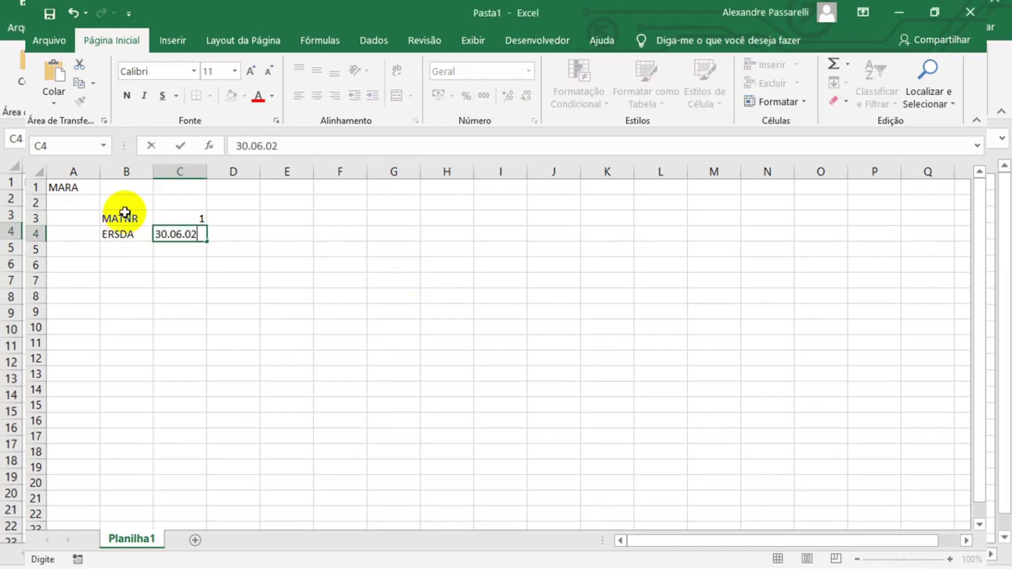
{"action": "type", "text": "0.06.2019"}
{"action": "key", "text": "Return"}
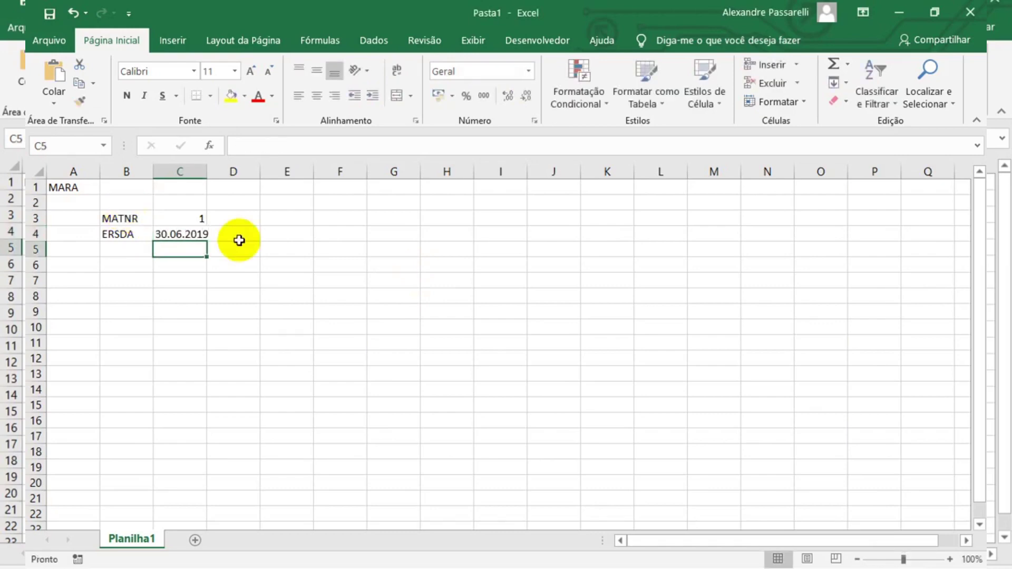
Widen column C and copy the MATNR label and its value from B3:C3 to B5:C5
{"action": "left_click_drag", "start_coordinate": [207, 166], "coordinate": [223, 167]}
{"action": "left_click", "coordinate": [177, 232]}
{"action": "left_click", "coordinate": [126, 214]}
{"action": "left_click_drag", "start_coordinate": [126, 214], "coordinate": [229, 220]}
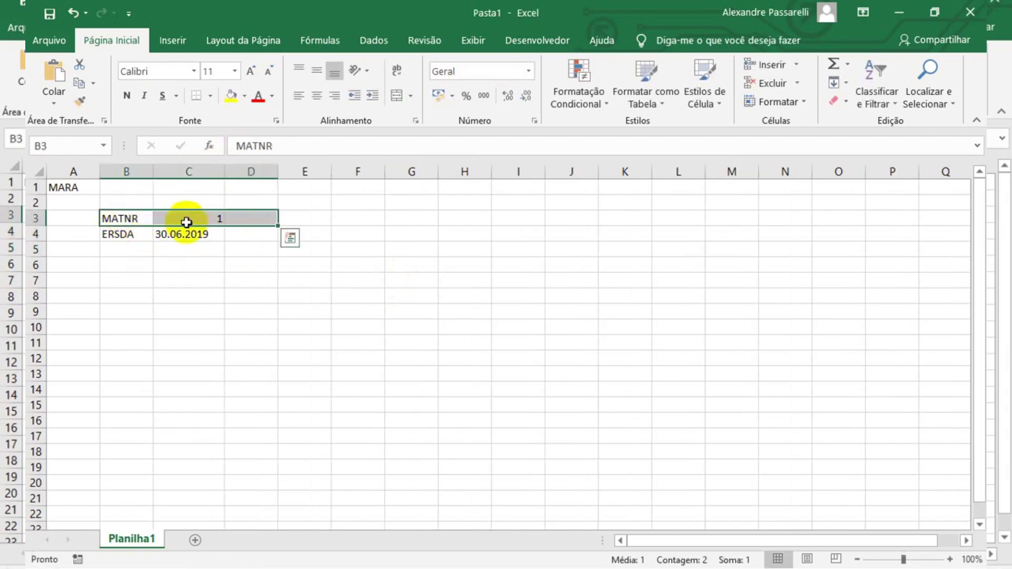
{"action": "left_click", "coordinate": [185, 221]}
{"action": "left_click_drag", "start_coordinate": [122, 213], "coordinate": [177, 211]}
{"action": "key", "text": "ctrl+c"}
{"action": "left_click", "coordinate": [130, 248]}
{"action": "key", "text": "ctrl+v"}
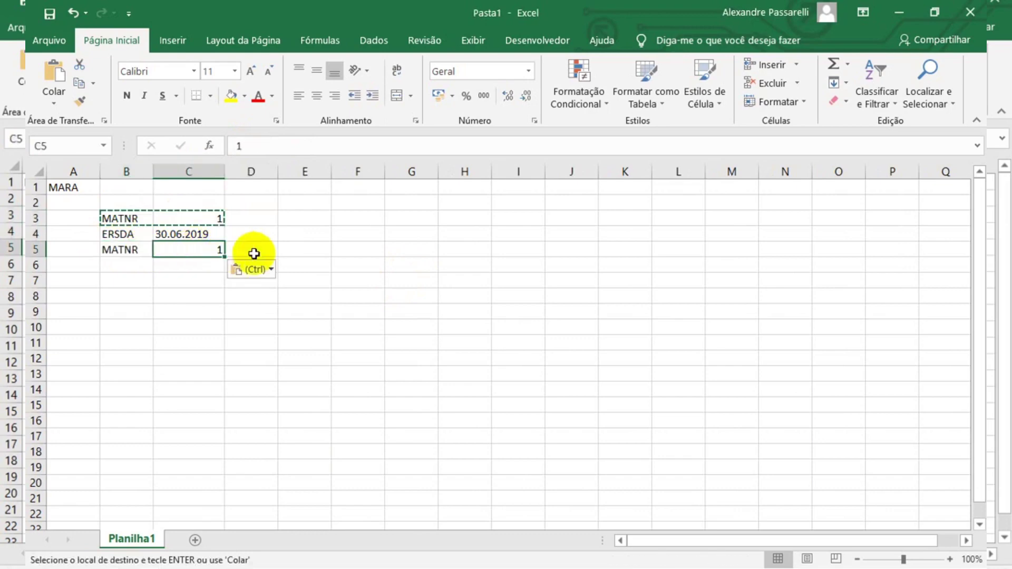
Set the copied MATNR value in cell C5 to 2
{"action": "key", "text": "Return"}
{"action": "key", "text": "Down"}
{"action": "type", "text": "2"}
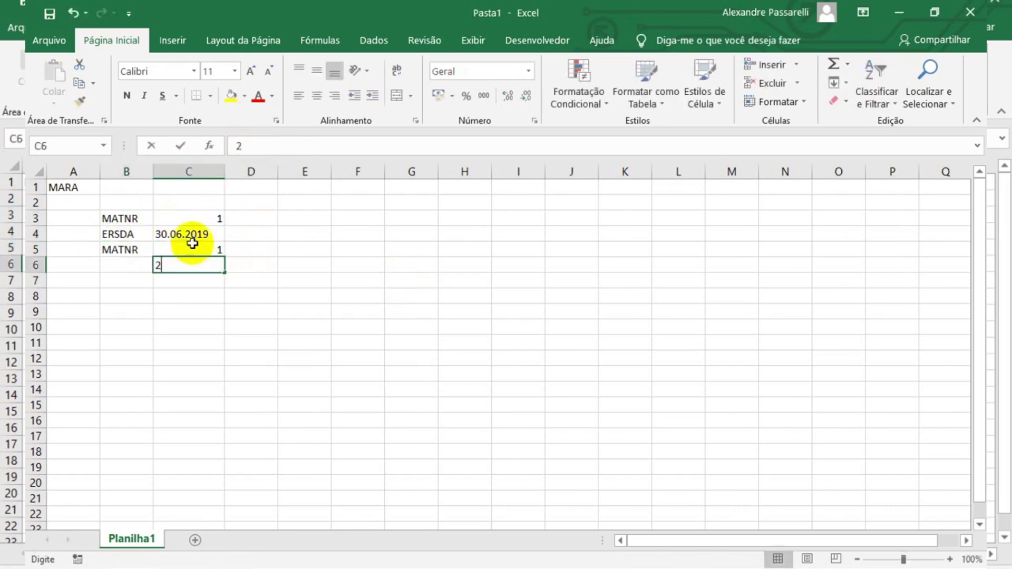
{"action": "key", "text": "Escape"}
{"action": "left_click", "coordinate": [211, 247]}
{"action": "type", "text": "2"}
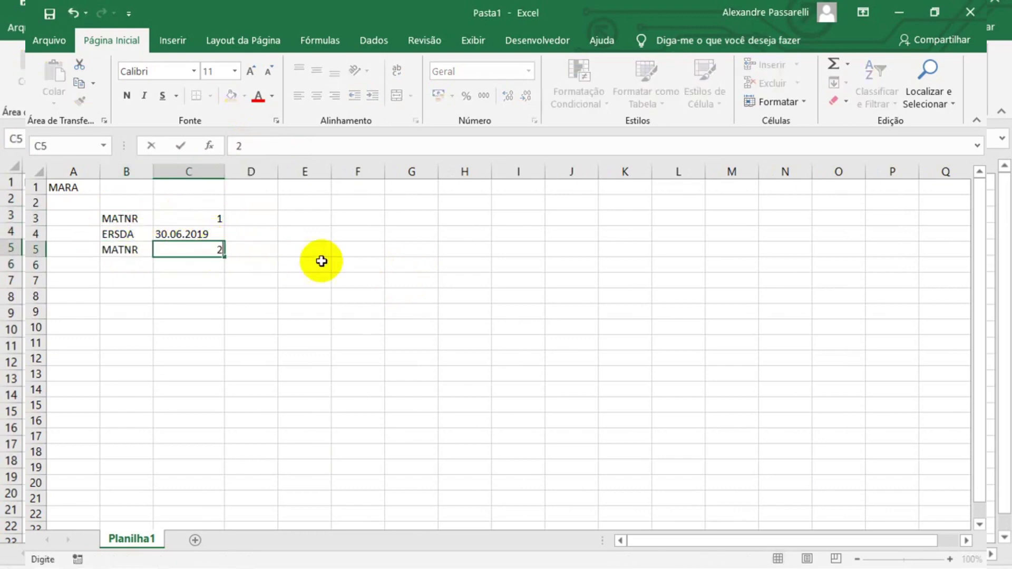
{"action": "key", "text": "Return"}
Copy the date from cell C4 to cell C6
{"action": "key", "text": "Up"}
{"action": "key", "text": "Up"}
{"action": "key", "text": "ctrl+c"}
{"action": "key", "text": "Down"}
{"action": "key", "text": "Down"}
{"action": "key", "text": "ctrl+v"}
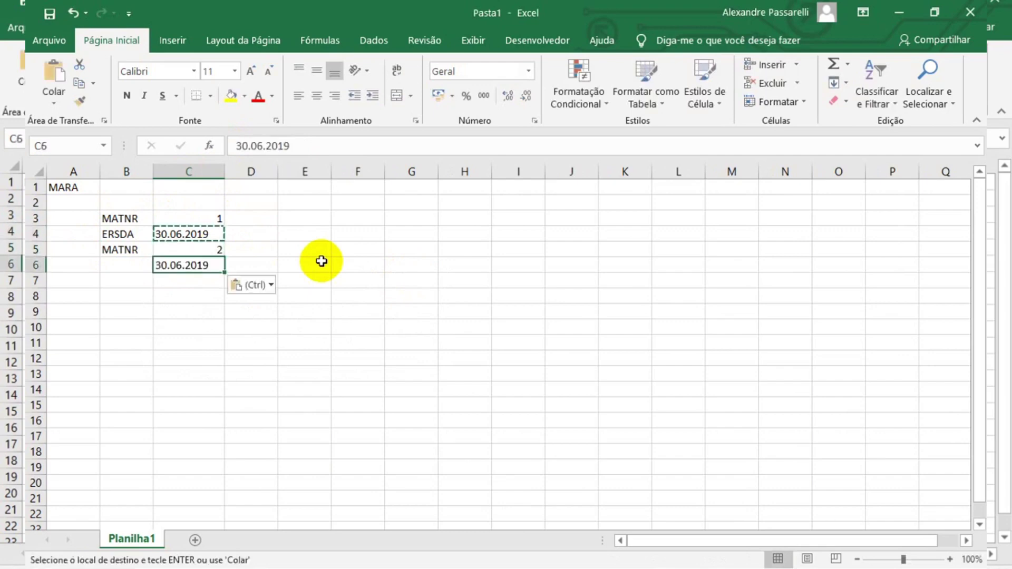
Copy the field name ERSDA from cell B4 to cell B6
{"action": "key", "text": "Up"}
{"action": "key", "text": "Left"}
{"action": "key", "text": "Left"}
{"action": "key", "text": "Up"}
{"action": "key", "text": "Right"}
{"action": "key", "text": "ctrl+c"}
{"action": "key", "text": "Down"}
{"action": "key", "text": "Down"}
{"action": "key", "text": "ctrl+v"}
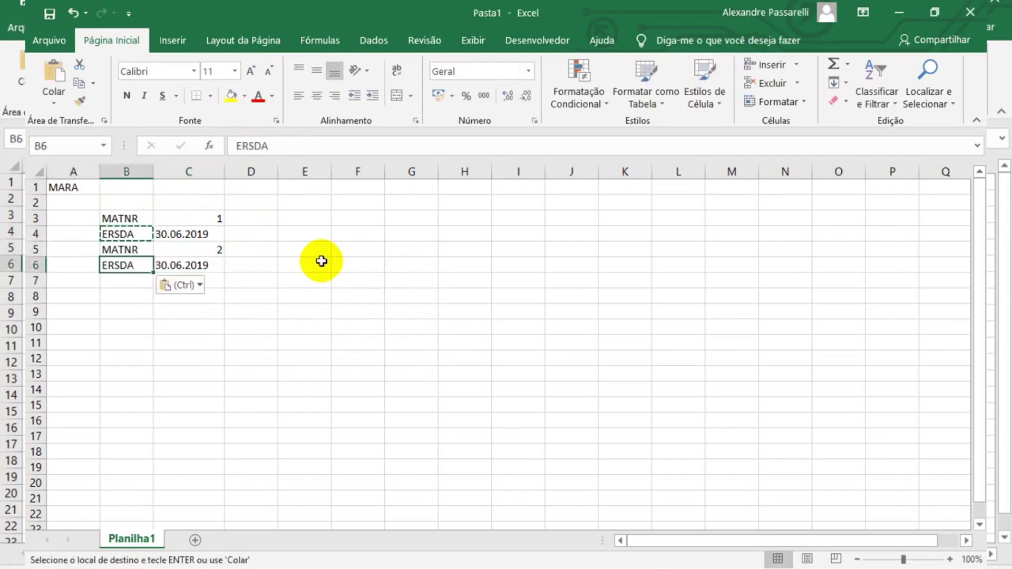
Copy the MATNR short description "Nº do material" from SAP into Excel cells A3 and A5
{"action": "key", "text": "alt+Tab"}
{"action": "key", "text": "alt+Tab"}
{"action": "key", "text": "alt+Tab"}
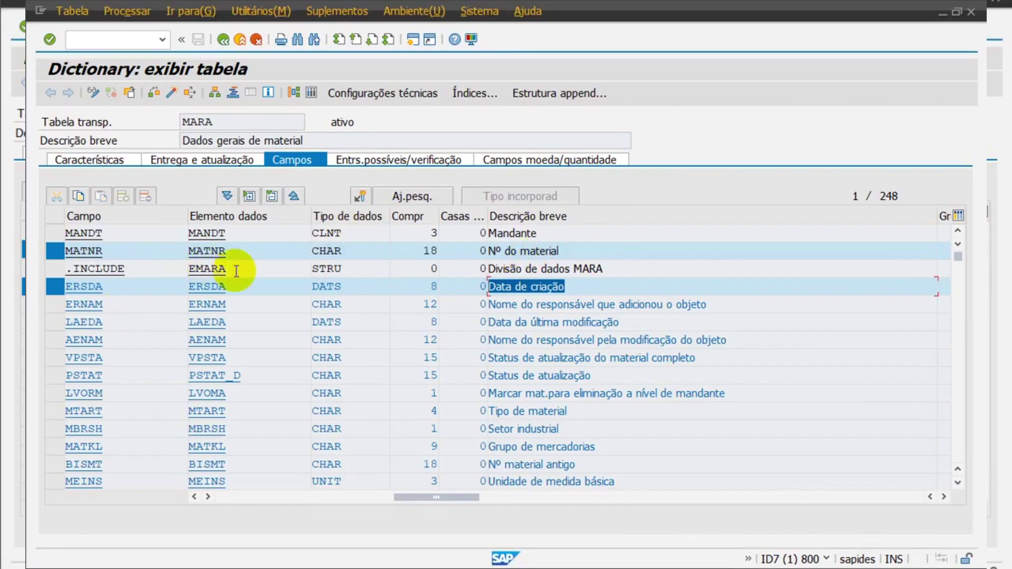
{"action": "key", "text": "alt+Tab"}
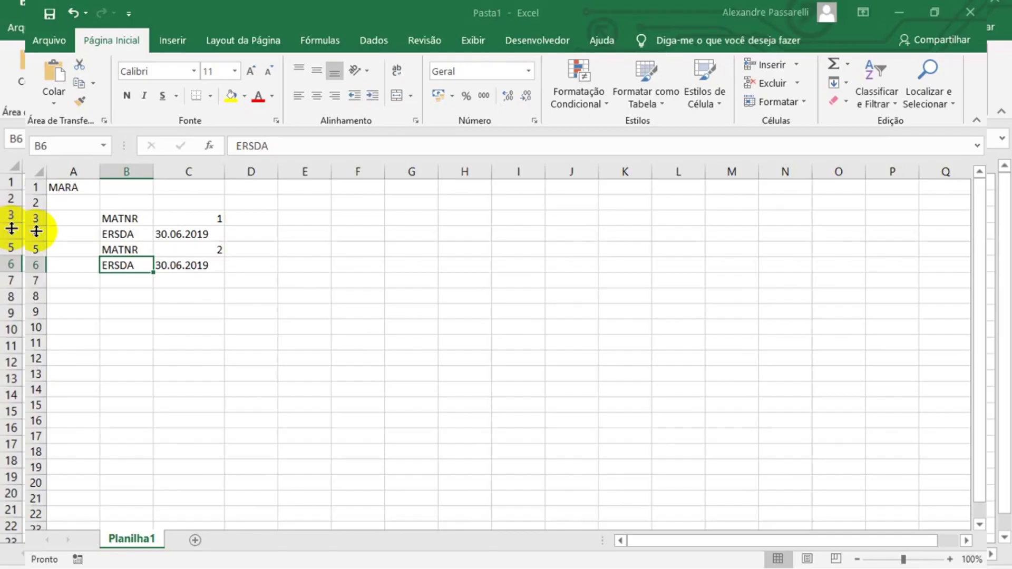
{"action": "left_click", "coordinate": [74, 218]}
{"action": "key", "text": "ctrl+v"}
{"action": "key", "text": "alt+Tab"}
{"action": "key", "text": "alt+Tab"}
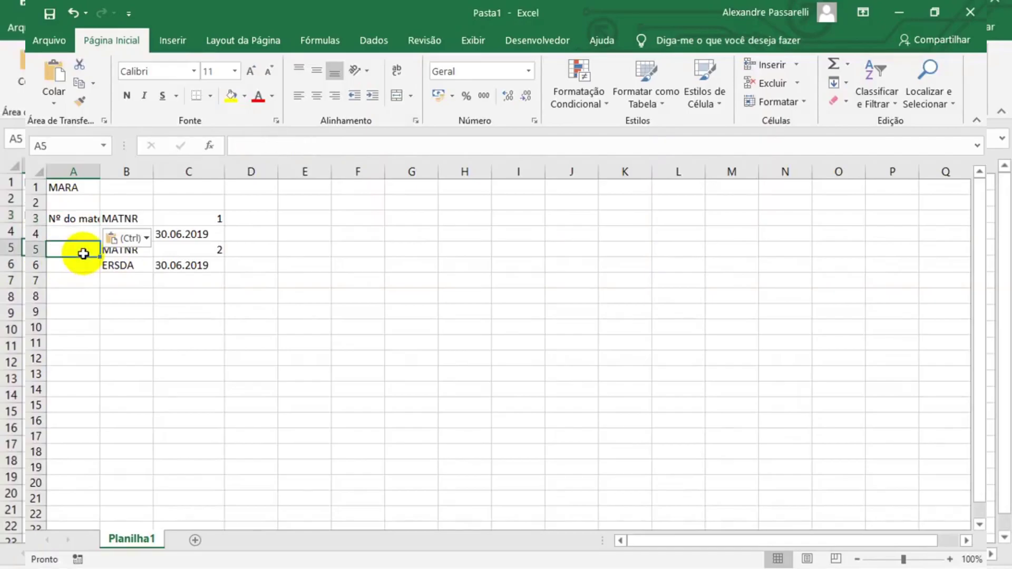
Copy the ERSDA short description "Data de criação" from SAP into Excel cells A4 and A6
{"action": "key", "text": "alt+Tab"}
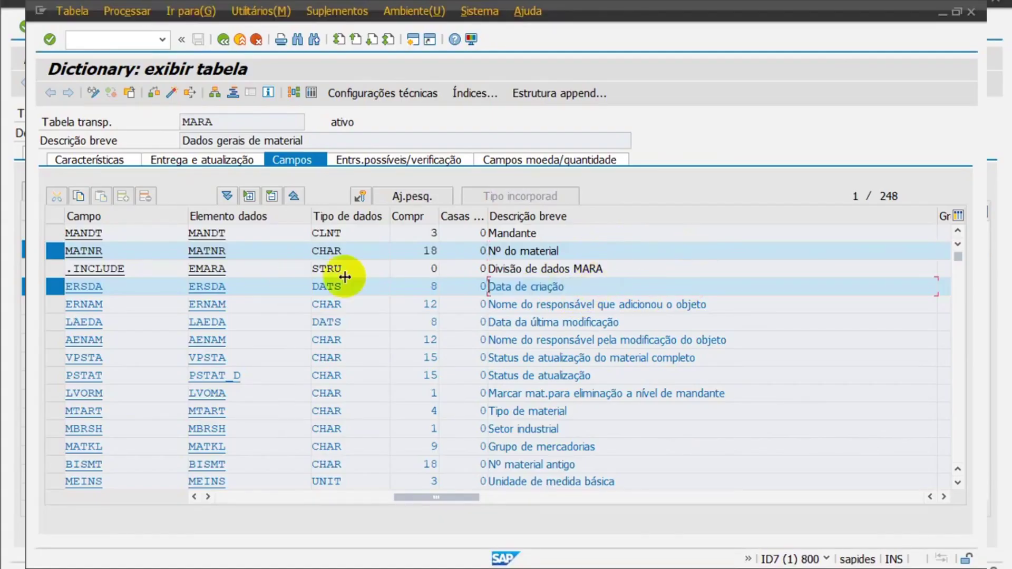
{"action": "key", "text": "alt+Tab"}
{"action": "left_click", "coordinate": [73, 234]}
{"action": "key", "text": "ctrl+v"}
{"action": "left_click", "coordinate": [87, 263]}
{"action": "key", "text": "ctrl+v"}
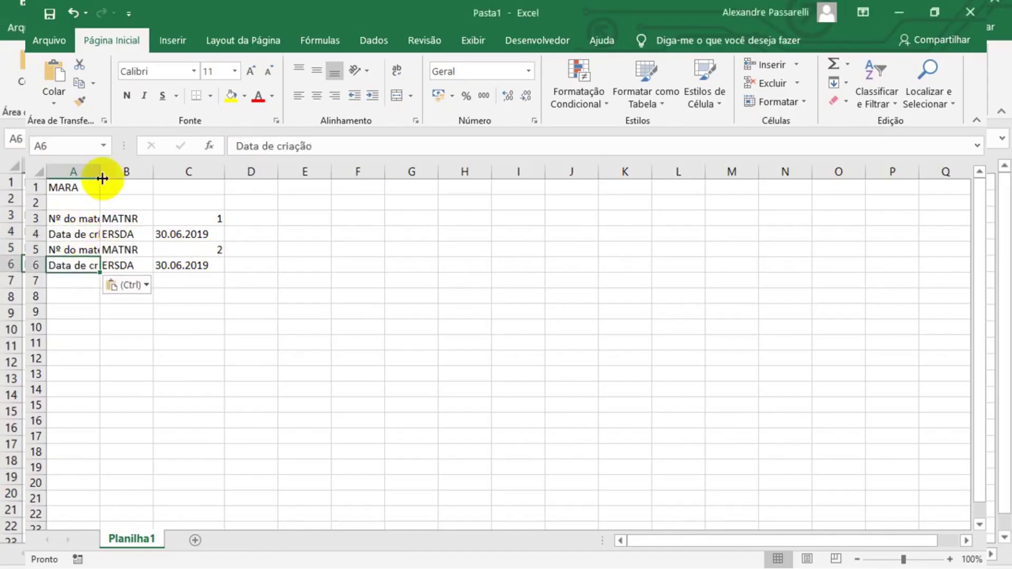
Auto-fit column A to the field descriptions
{"action": "double_click", "coordinate": [100, 171]}
{"action": "left_click", "coordinate": [216, 249]}
{"action": "left_click_drag", "start_coordinate": [74, 188], "coordinate": [232, 267]}
{"action": "left_click", "coordinate": [148, 236]}
Format the range A1:C6 as a table with a light blue style, using the MARA row as header
{"action": "left_click", "coordinate": [87, 187]}
{"action": "left_click_drag", "start_coordinate": [87, 187], "coordinate": [232, 264]}
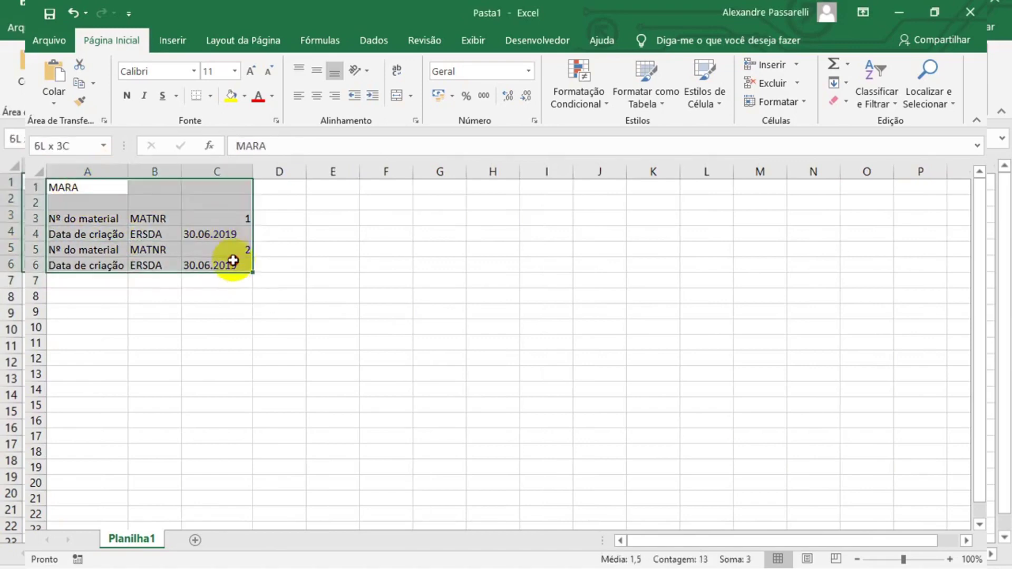
{"action": "left_click", "coordinate": [648, 79]}
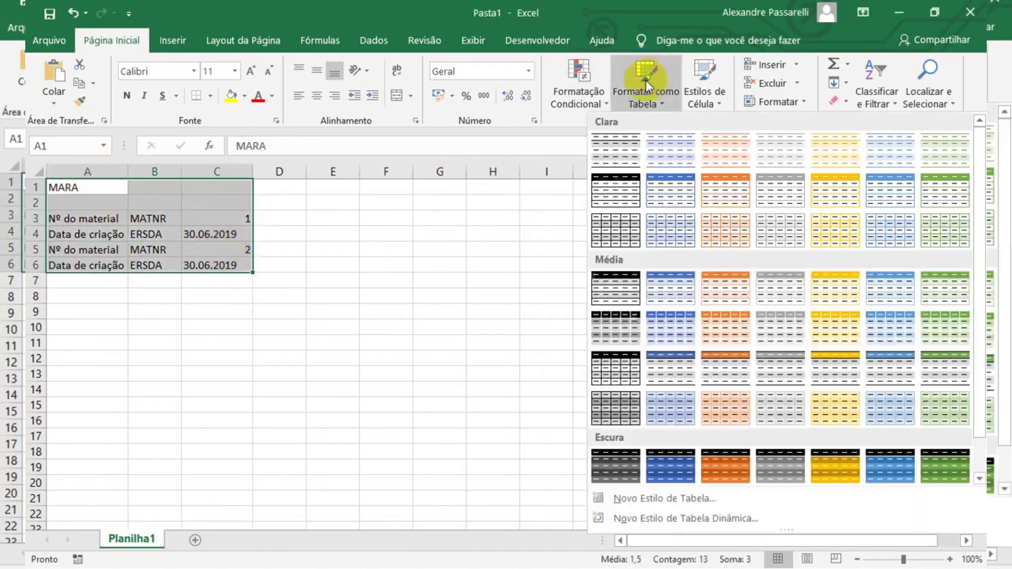
{"action": "left_click", "coordinate": [666, 188]}
{"action": "left_click", "coordinate": [487, 315]}
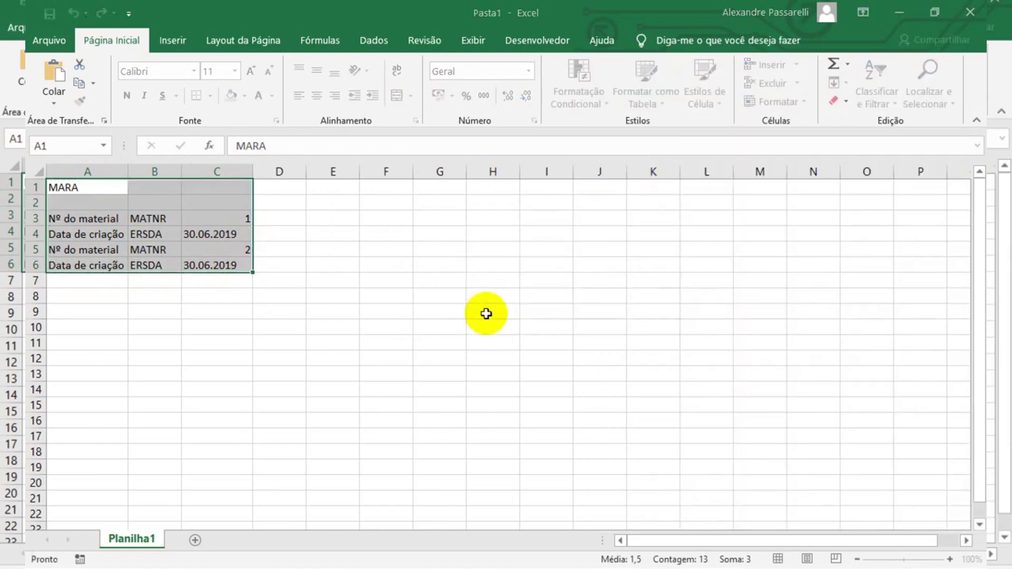
{"action": "left_click", "coordinate": [340, 311]}
Widen column B and rename its table header to "Nome do campo"
{"action": "left_click_drag", "start_coordinate": [185, 173], "coordinate": [216, 172]}
{"action": "left_click", "coordinate": [169, 191]}
{"action": "type", "text": "Nome do cam"}
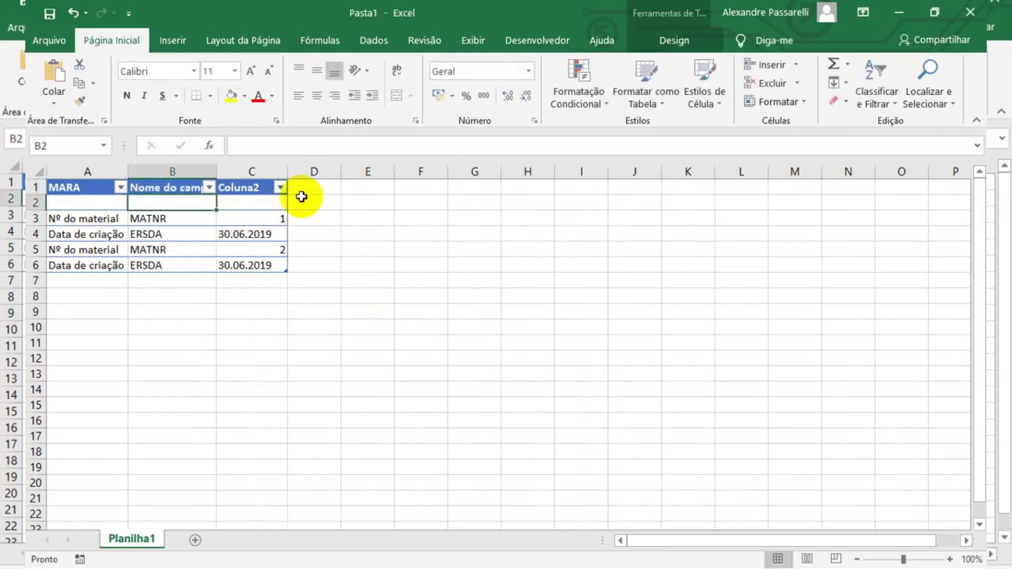
{"action": "key", "text": "Tab"}
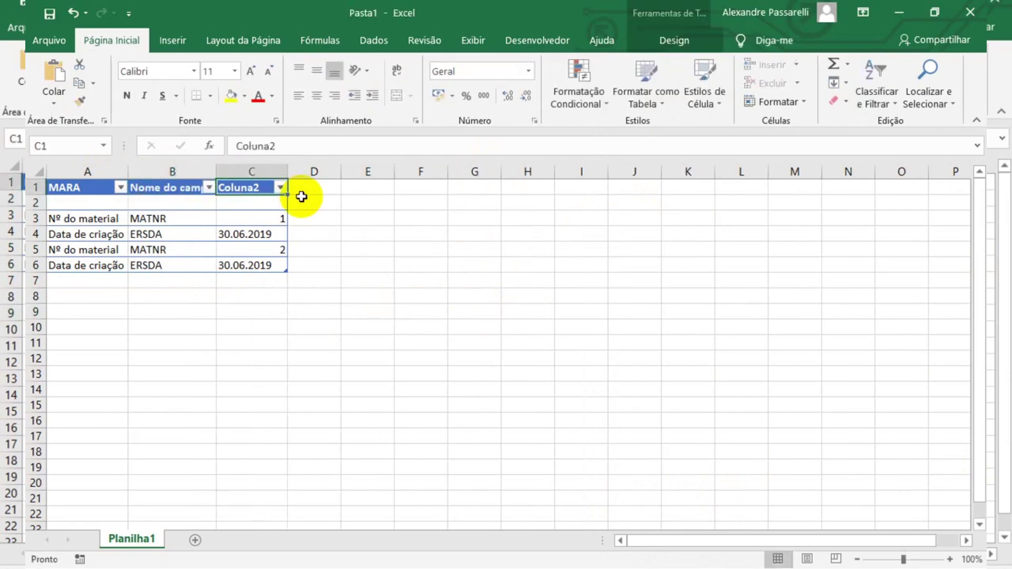
Rename the column C header to "Dado do campo" and auto-fit columns B and C
{"action": "type", "text": "Dat"}
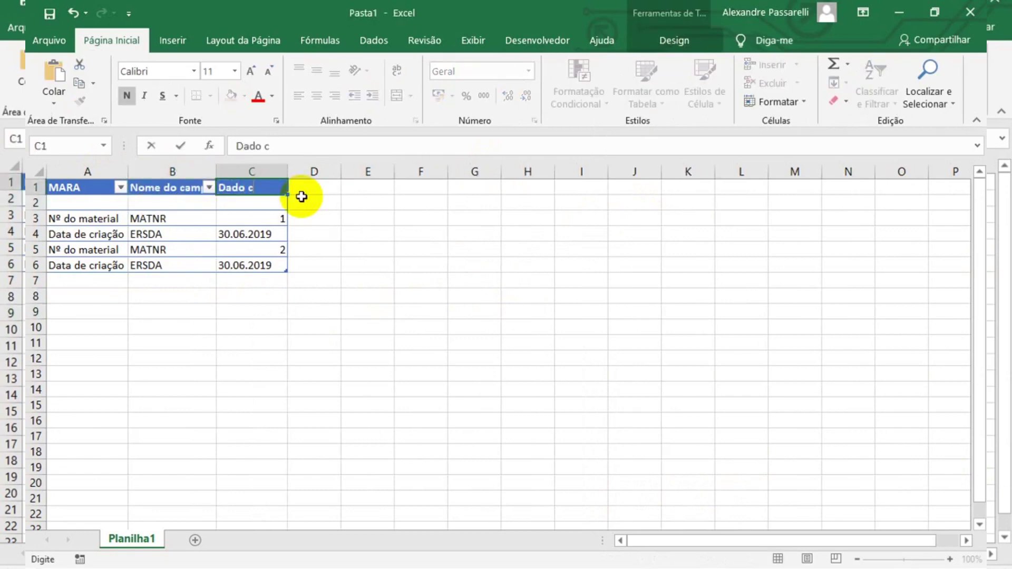
{"action": "type", "text": "o do campo"}
{"action": "key", "text": "Return"}
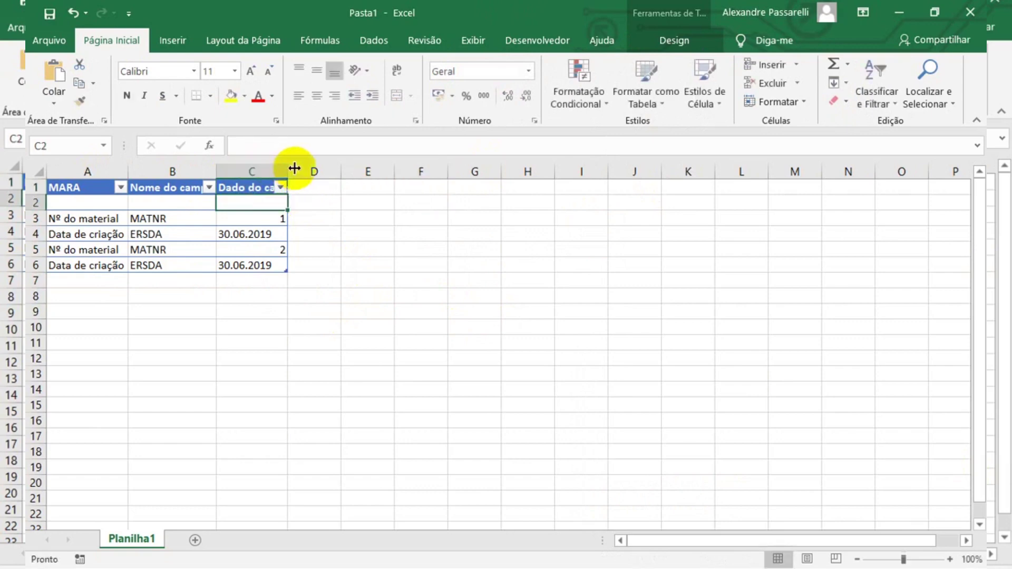
{"action": "double_click", "coordinate": [288, 168]}
{"action": "double_click", "coordinate": [216, 171]}
{"action": "left_click", "coordinate": [285, 234]}
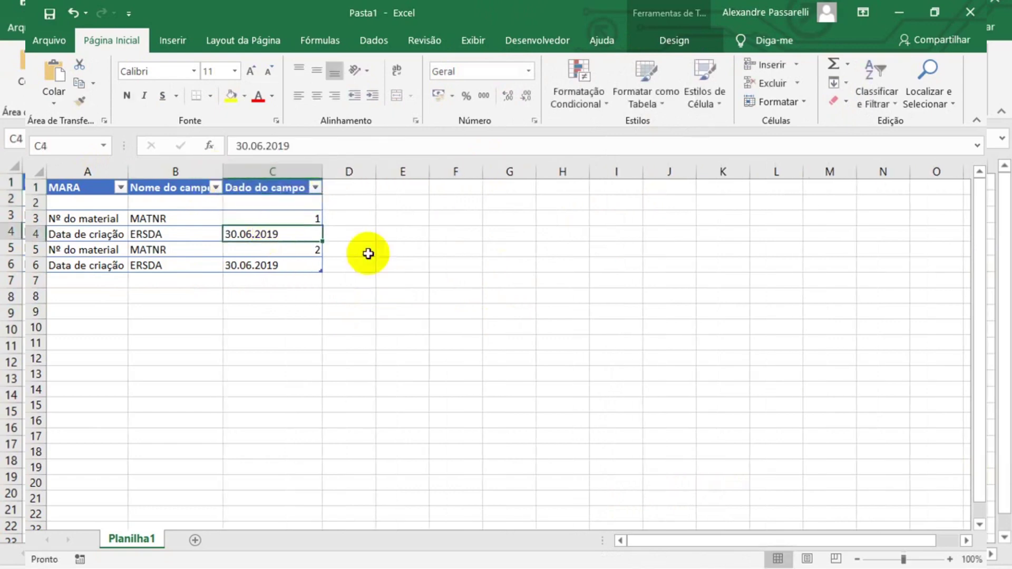
{"action": "left_click", "coordinate": [402, 294]}
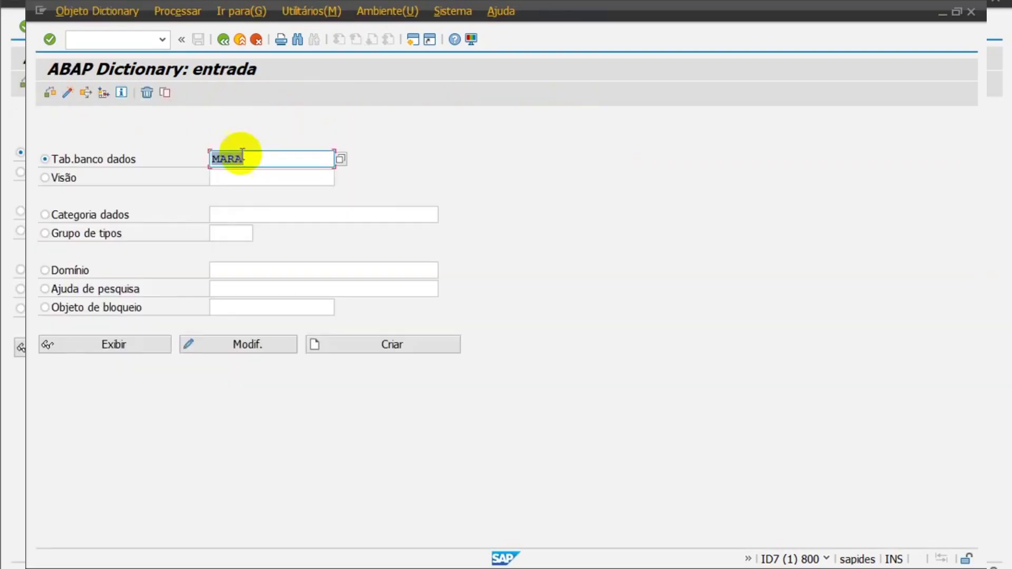
In SAP's ABAP Dictionary, display the data element MTART and open its where-used list for table fields
{"action": "type", "text": "mtart"}
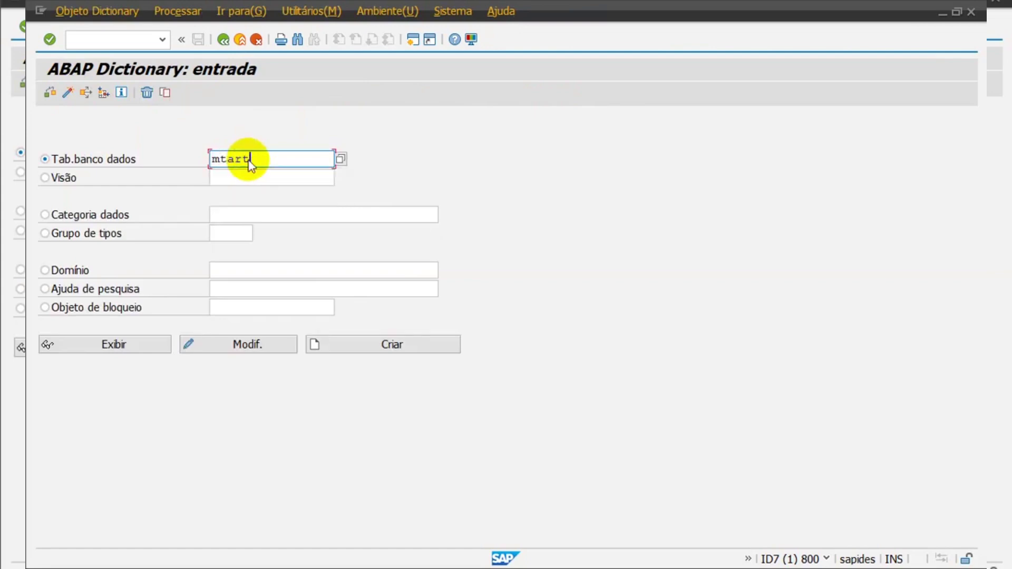
{"action": "left_click", "coordinate": [135, 346]}
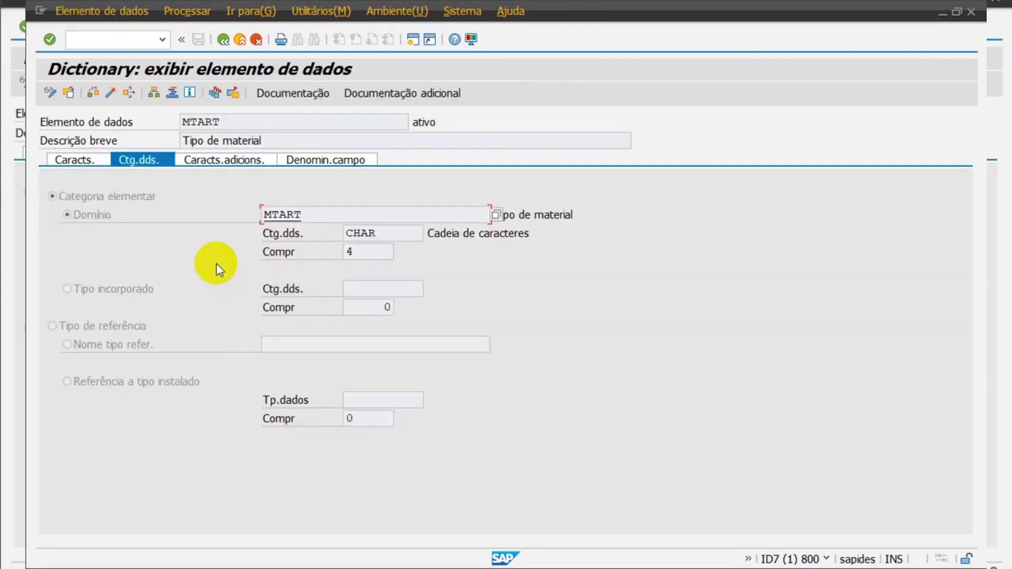
{"action": "left_click", "coordinate": [209, 118]}
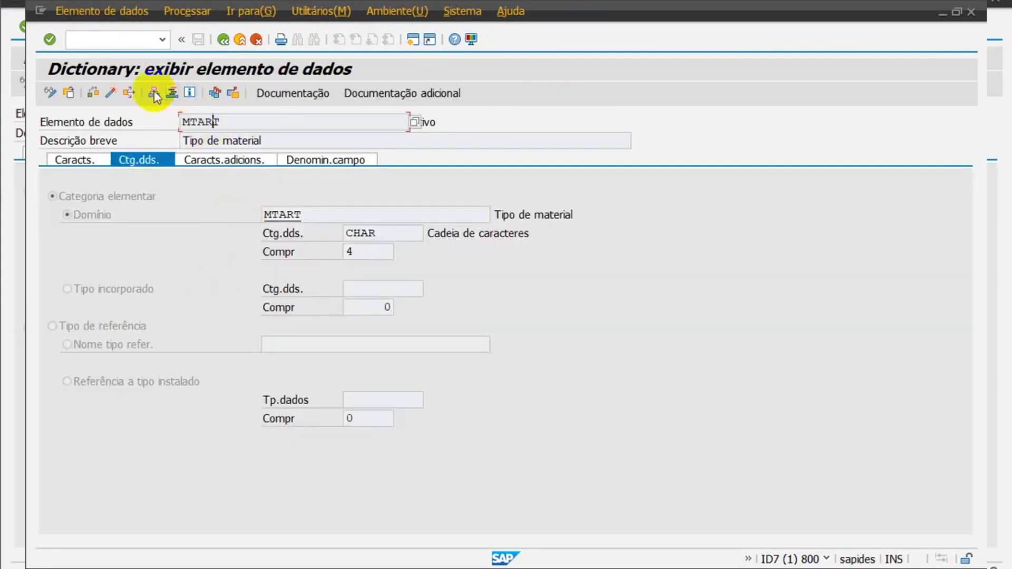
{"action": "left_click", "coordinate": [130, 93]}
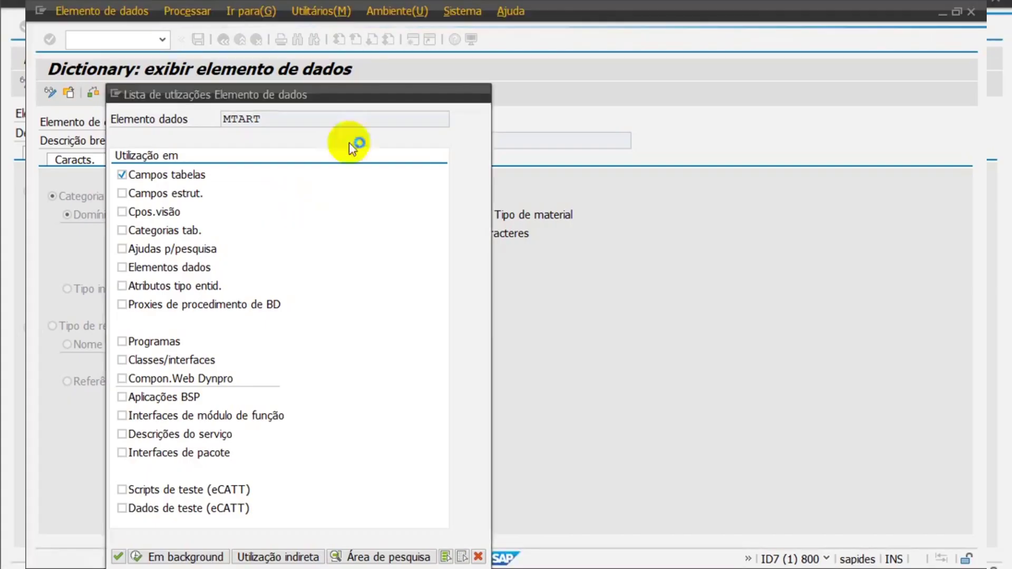
{"action": "left_click", "coordinate": [115, 94]}
Search the ABAP Dictionary database tables with the name pattern m*
{"action": "left_click", "coordinate": [256, 151]}
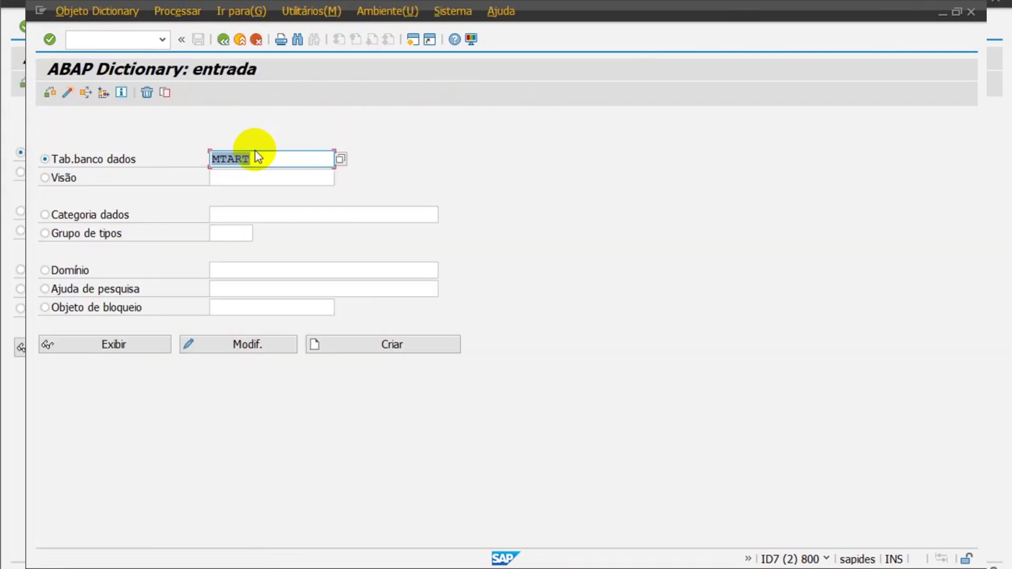
{"action": "key", "text": "BackSpace"}
{"action": "key", "text": "BackSpace"}
{"action": "type", "text": "m"}
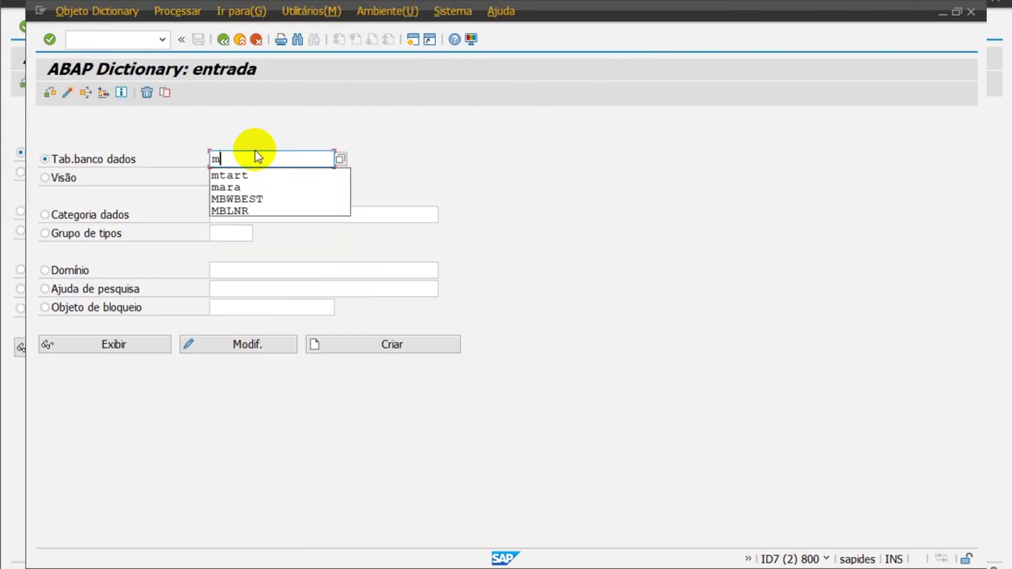
{"action": "type", "text": "*"}
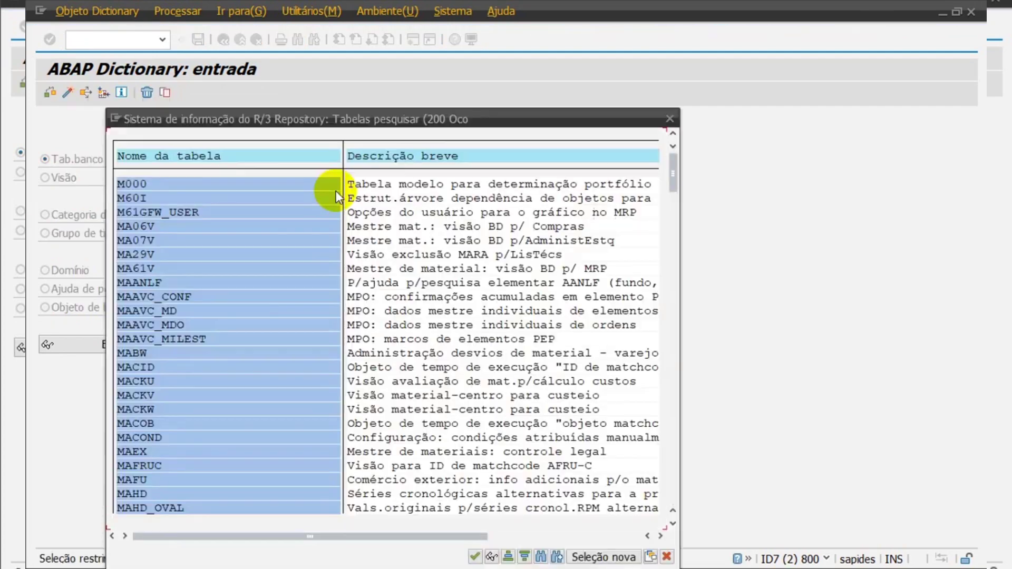
Search the M* table list for "tipo de material" and for "Tipo"
{"action": "key", "text": "ctrl+f"}
{"action": "type", "text": "t"}
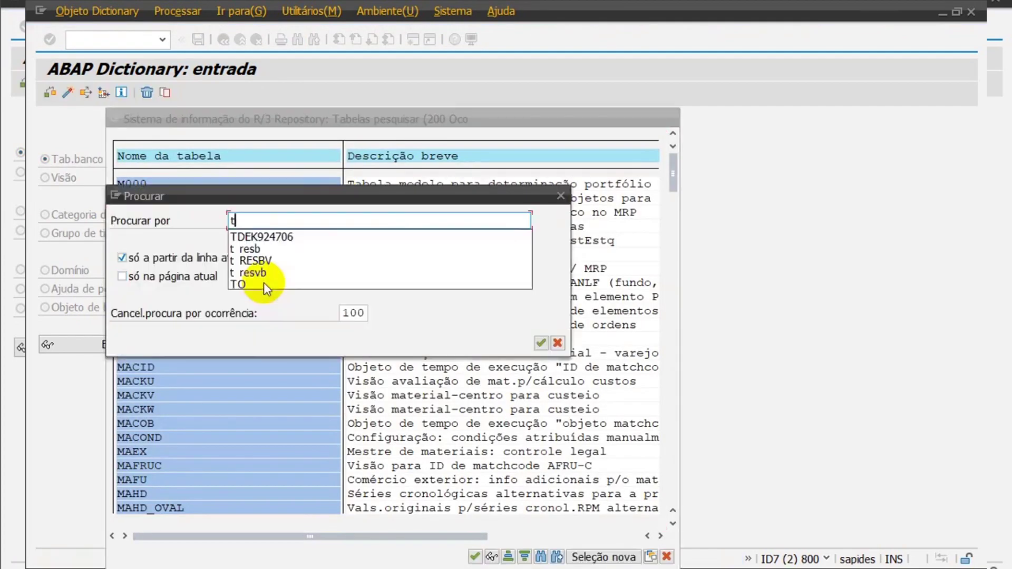
{"action": "type", "text": "ipo de material"}
{"action": "key", "text": "Return"}
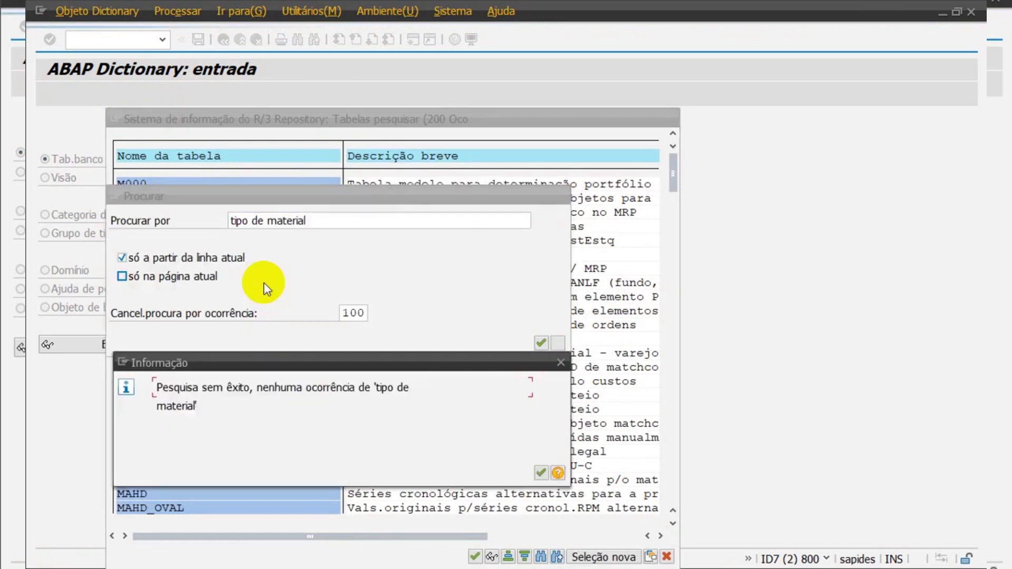
{"action": "key", "text": "Return"}
{"action": "type", "text": "Tipo"}
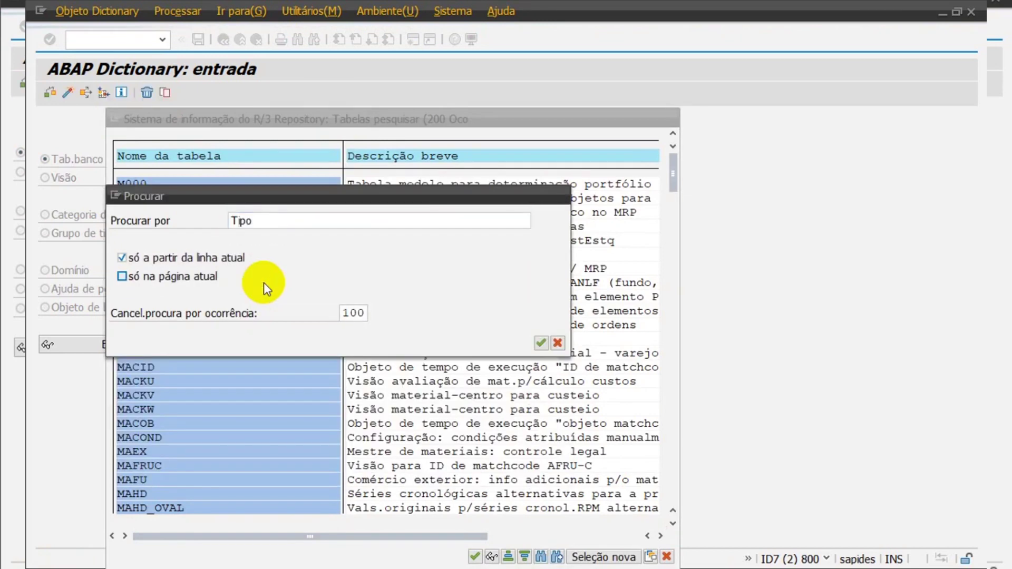
{"action": "key", "text": "Return"}
{"action": "key", "text": "Escape"}
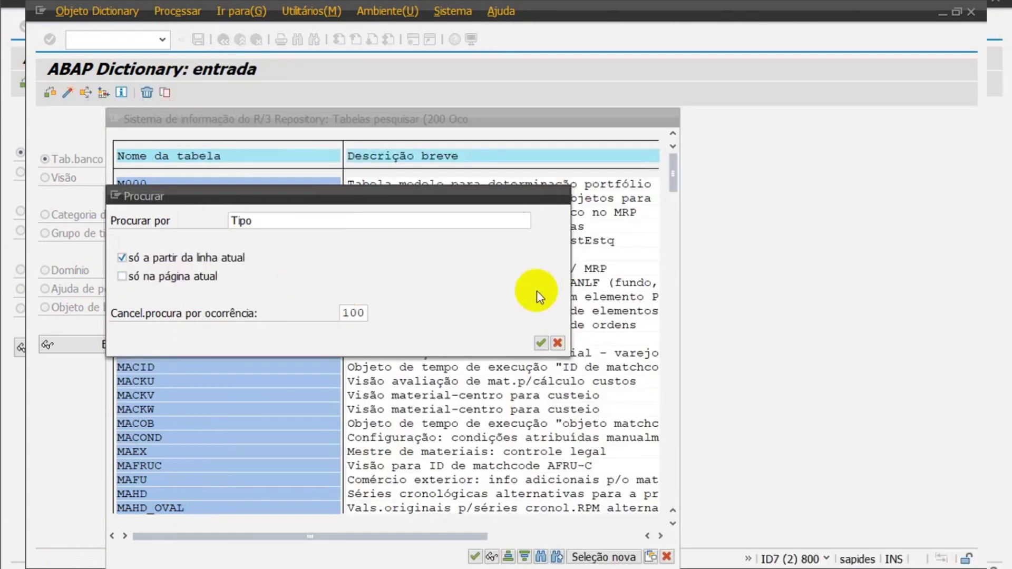
{"action": "key", "text": "Escape"}
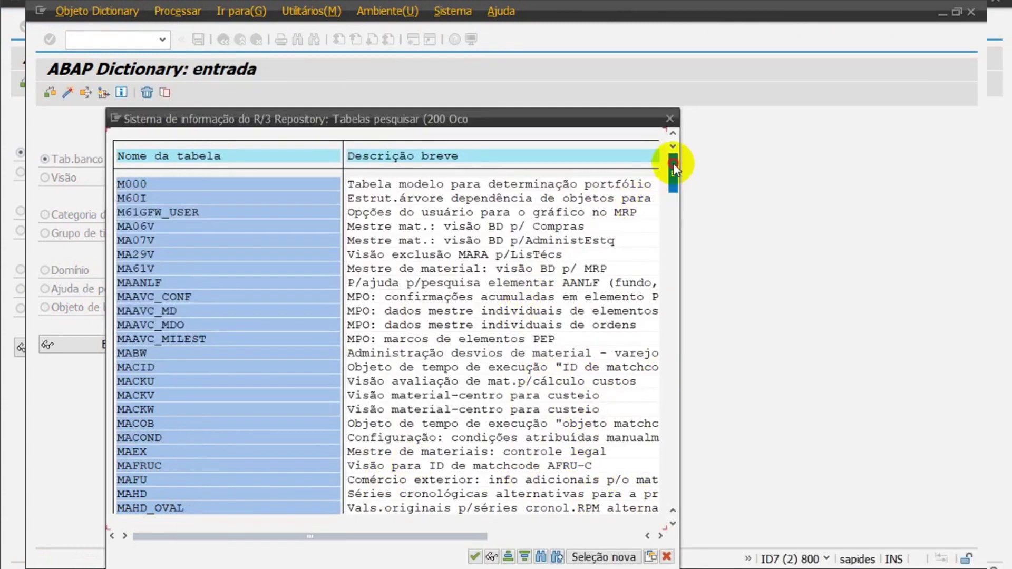
Review the M* table list, close it, and browse the where-used list of data element MTART
{"action": "left_click_drag", "start_coordinate": [673, 163], "coordinate": [679, 498]}
{"action": "key", "text": "Escape"}
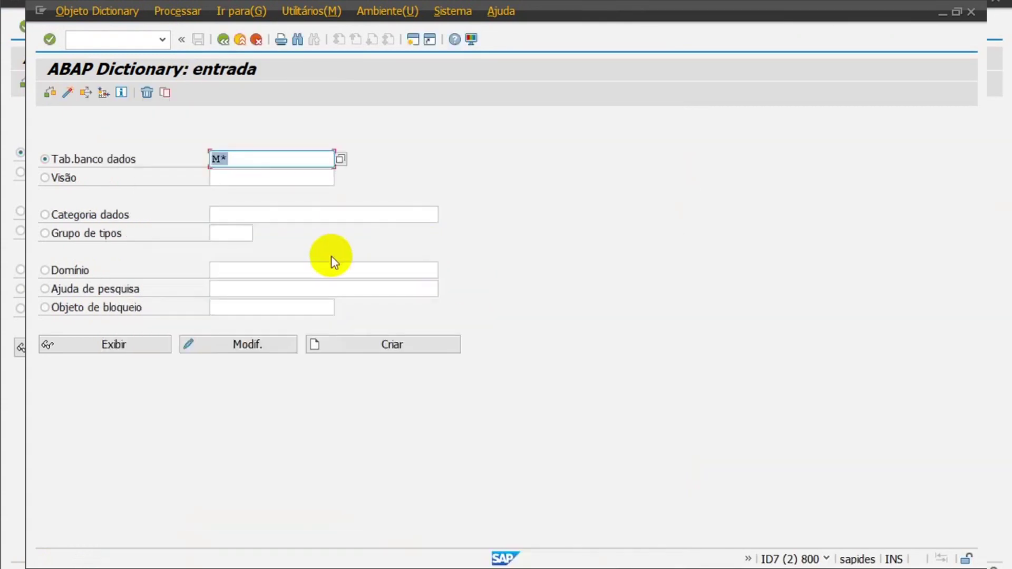
{"action": "key", "text": "F4"}
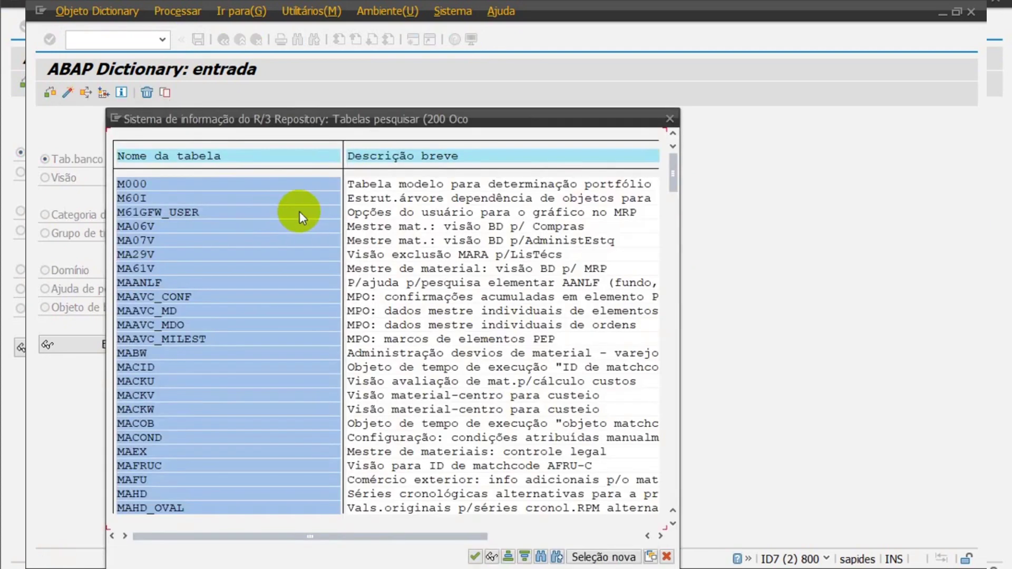
{"action": "key", "text": "Escape"}
{"action": "key", "text": "F3"}
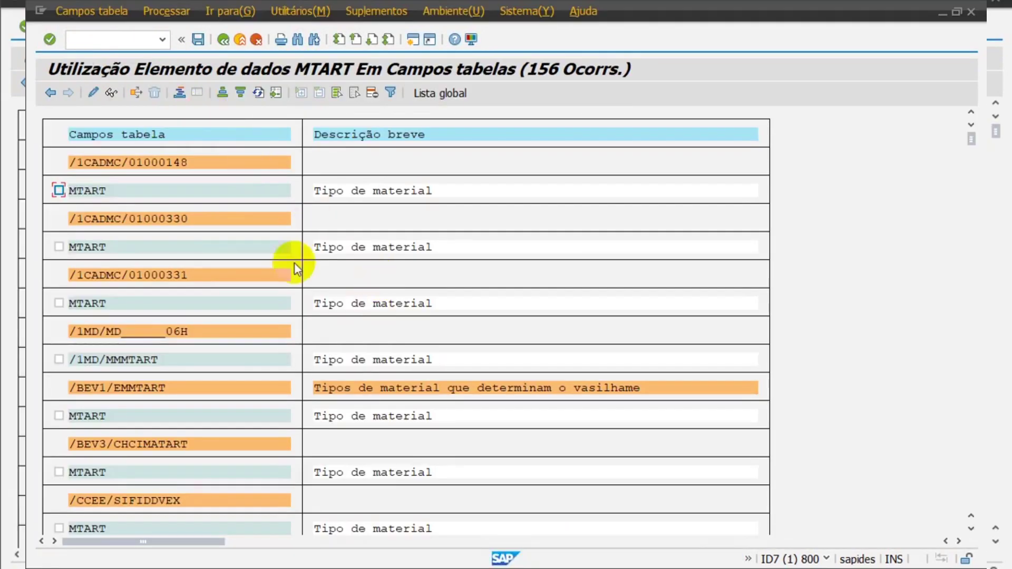
{"action": "scroll", "coordinate": [447, 215], "scroll_direction": "down", "scroll_amount": 20}
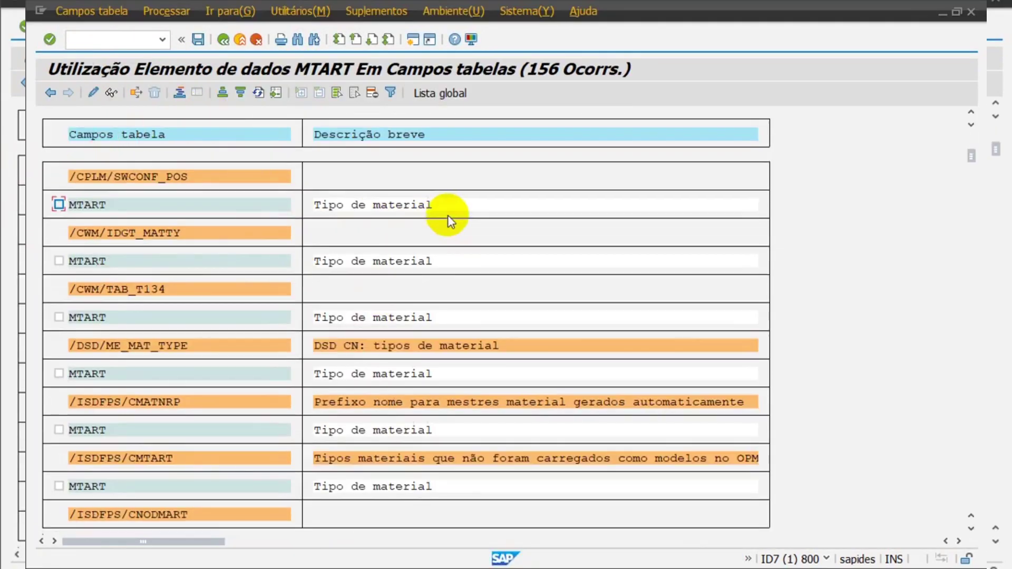
{"action": "scroll", "coordinate": [448, 215], "scroll_direction": "up", "scroll_amount": 5}
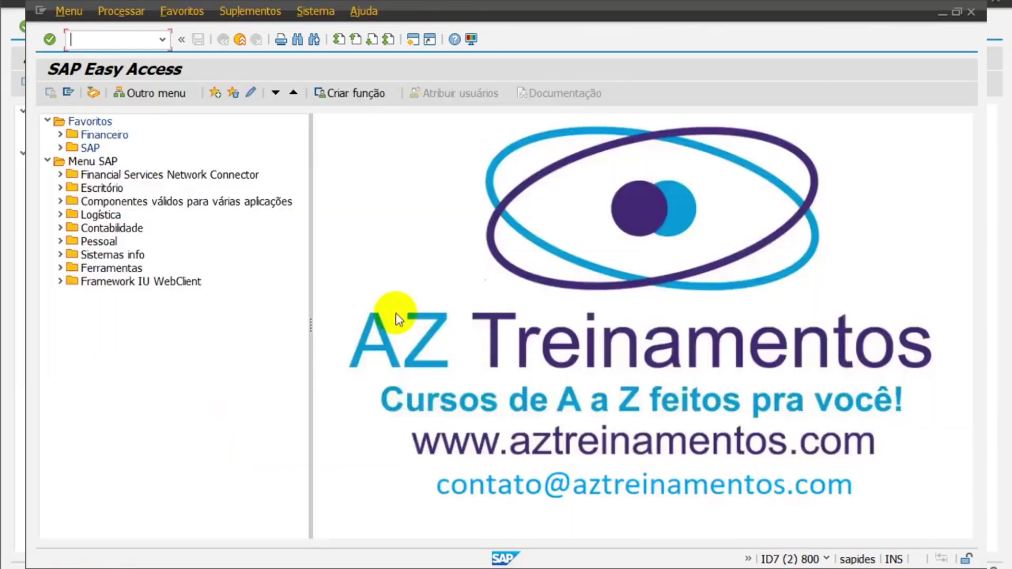
Switch to the Excel workbook and enter EKPO in cell E1
{"action": "key", "text": "alt+Tab"}
{"action": "key", "text": "Tab"}
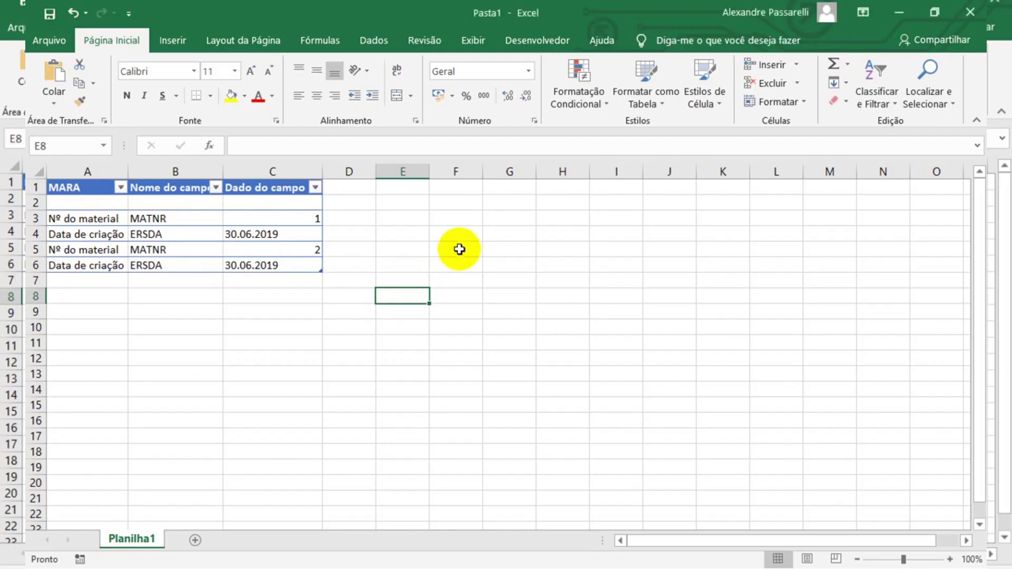
{"action": "left_click", "coordinate": [403, 280]}
{"action": "left_click", "coordinate": [407, 189]}
{"action": "type", "text": "EKPO"}
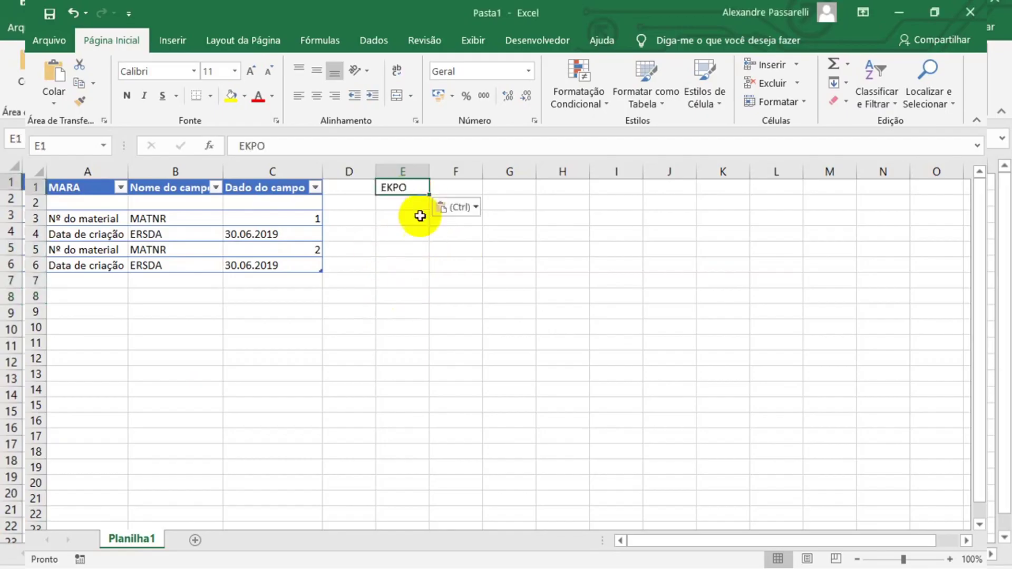
Switch back to SAP and open table EKPO from the MTART where-used list
{"action": "key", "text": "alt+Tab"}
{"action": "key", "text": "Tab"}
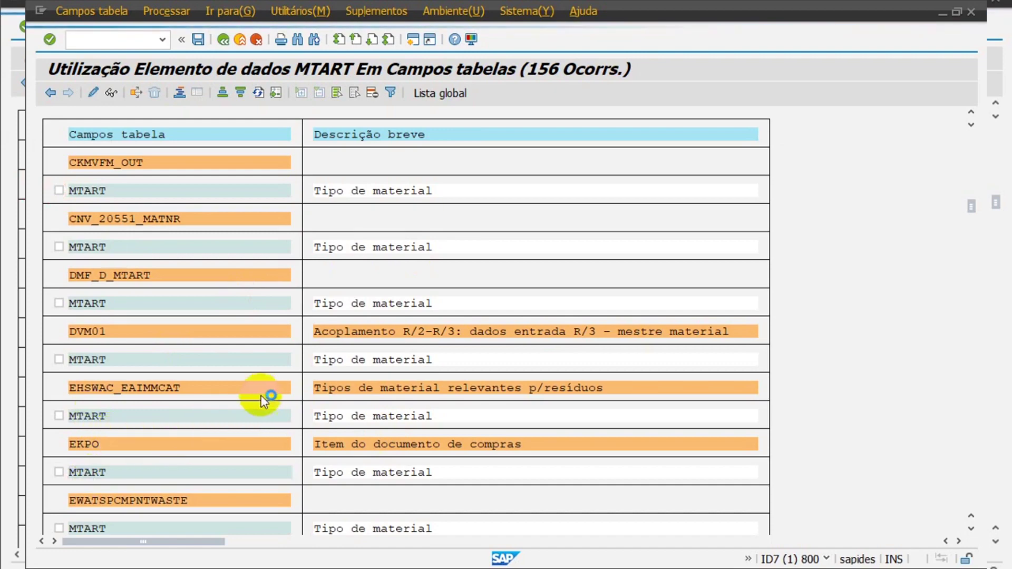
{"action": "key", "text": "alt+Tab"}
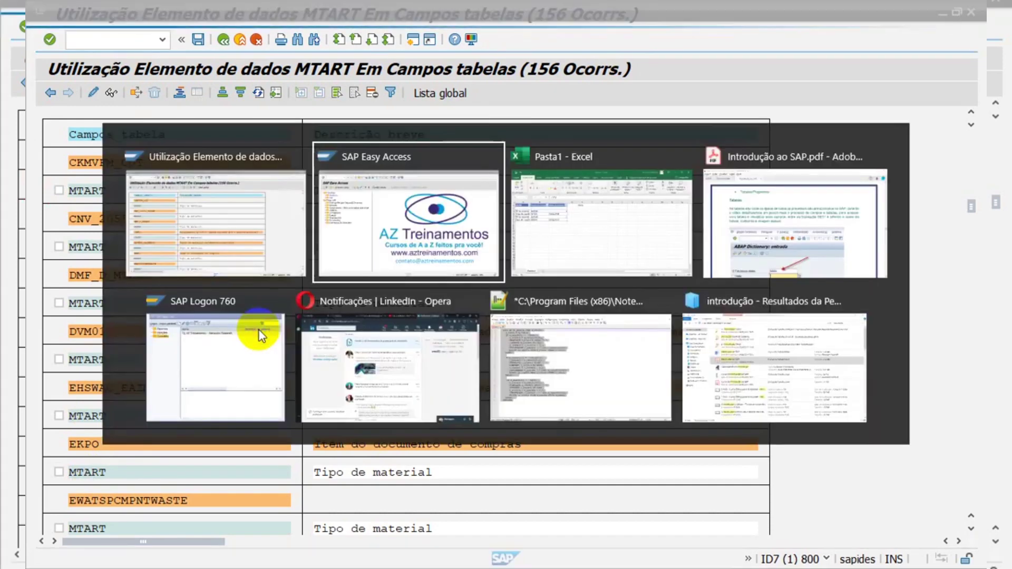
{"action": "key", "text": "alt+Tab"}
{"action": "left_click", "coordinate": [198, 271]}
{"action": "key", "text": "alt+Tab"}
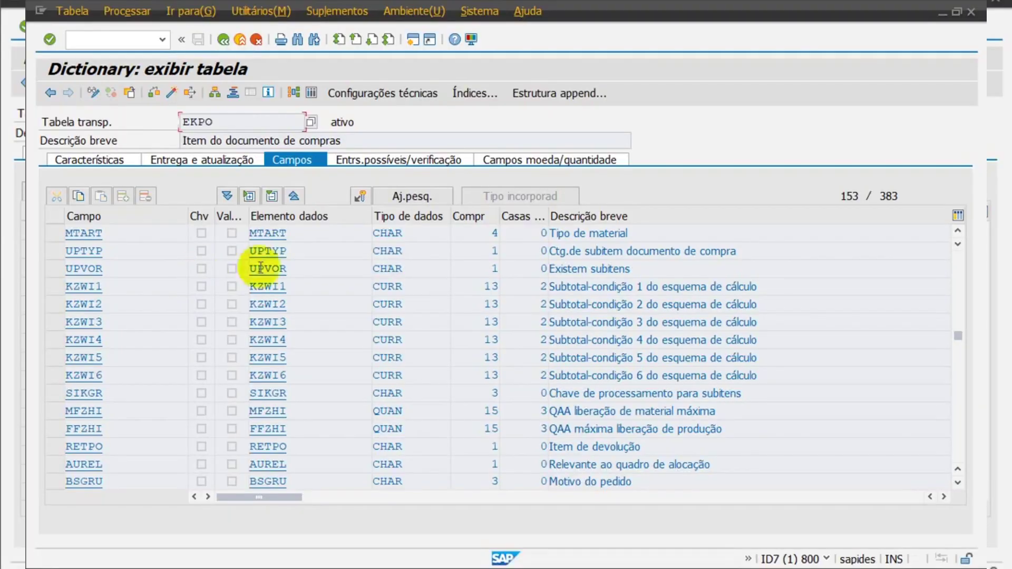
Go to the start of the EKPO field list and search it for mtart
{"action": "left_click", "coordinate": [280, 251]}
{"action": "scroll", "coordinate": [226, 267], "scroll_direction": "up", "scroll_amount": 10}
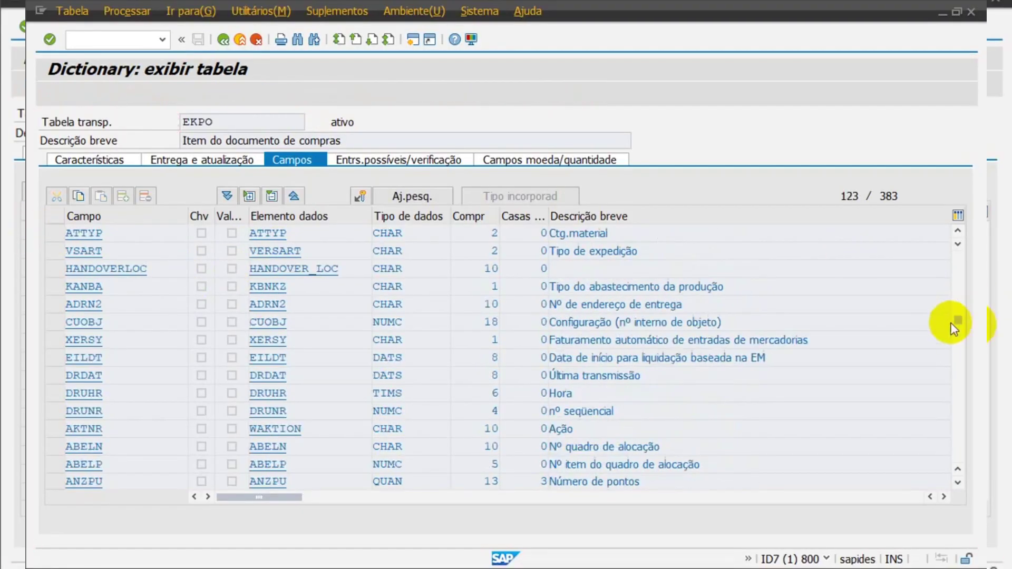
{"action": "left_click", "coordinate": [960, 311]}
{"action": "left_click_drag", "start_coordinate": [957, 322], "coordinate": [958, 257]}
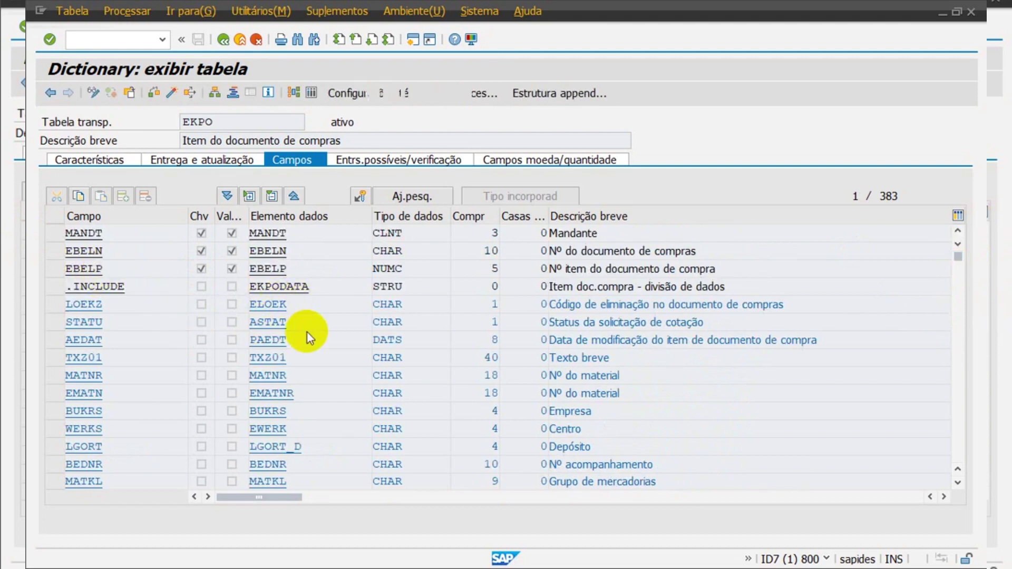
{"action": "key", "text": "ctrl+f"}
{"action": "type", "text": "mtart"}
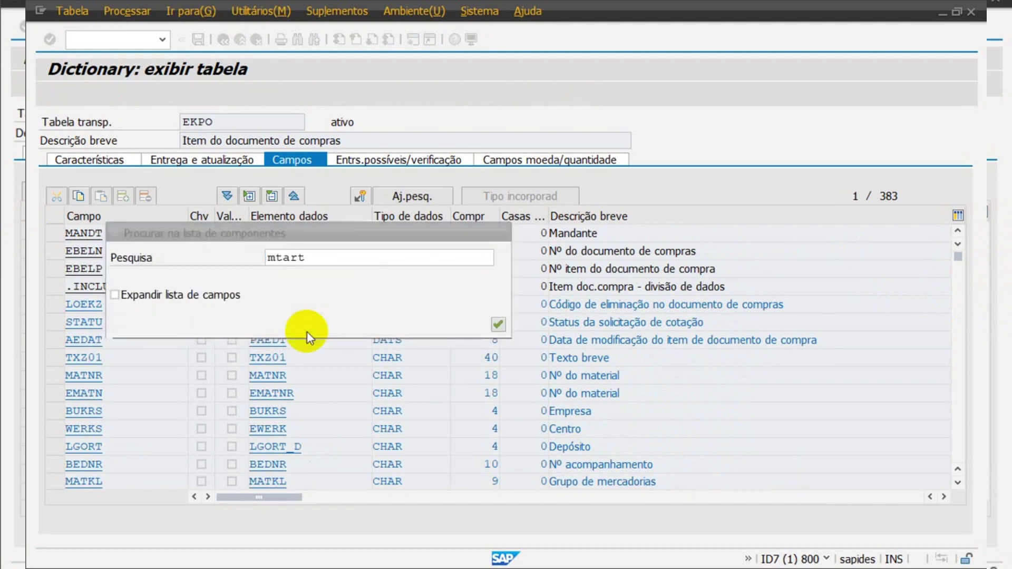
{"action": "key", "text": "Return"}
Open the data element MTART from EKPO, then its domain, and show the domain's value ranges
{"action": "double_click", "coordinate": [269, 233]}
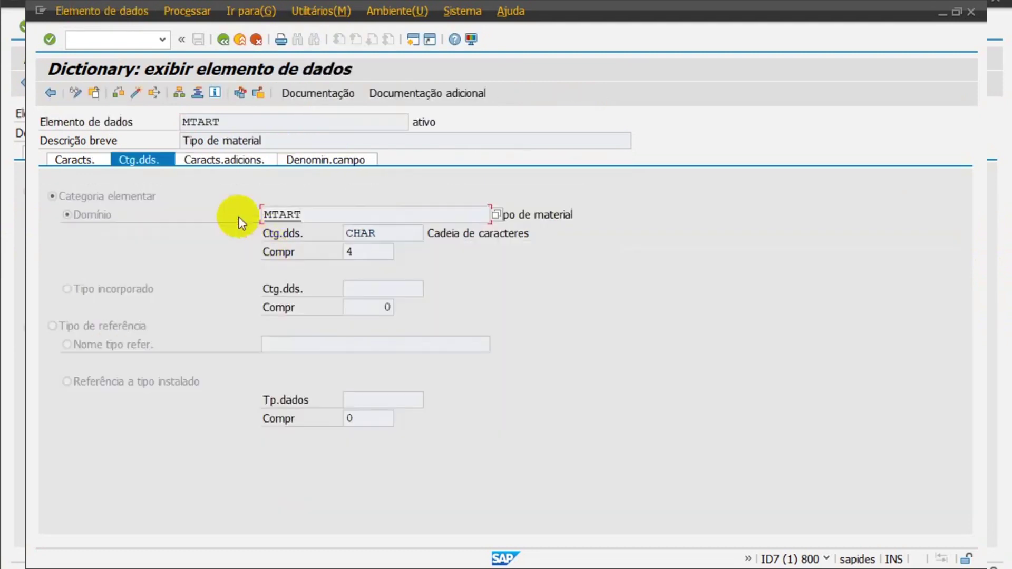
{"action": "double_click", "coordinate": [352, 212]}
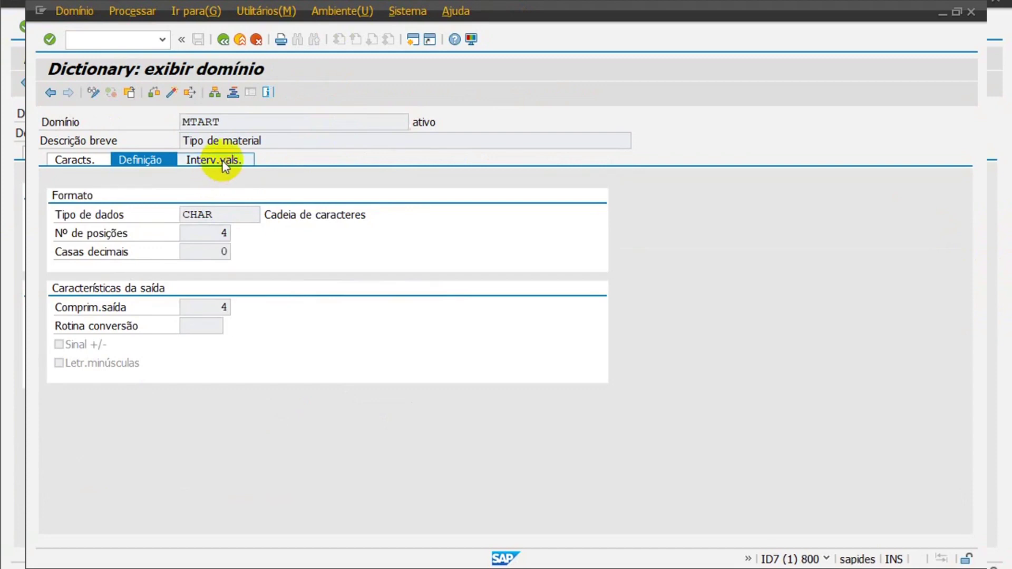
{"action": "left_click", "coordinate": [223, 162]}
Take the domain's value table name T134, restart transaction SE11, and display that table
{"action": "left_click", "coordinate": [237, 505]}
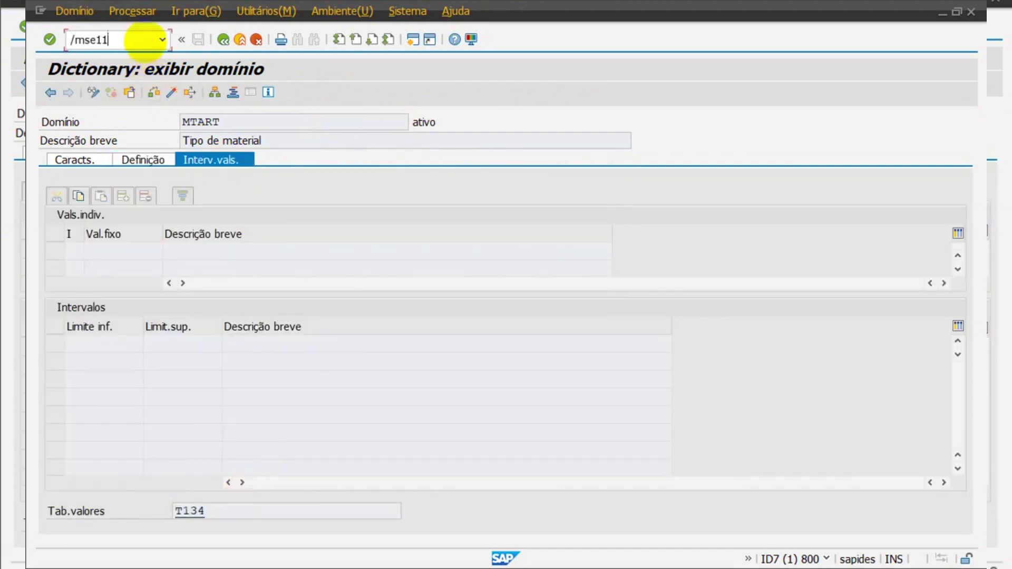
{"action": "key", "text": "Return"}
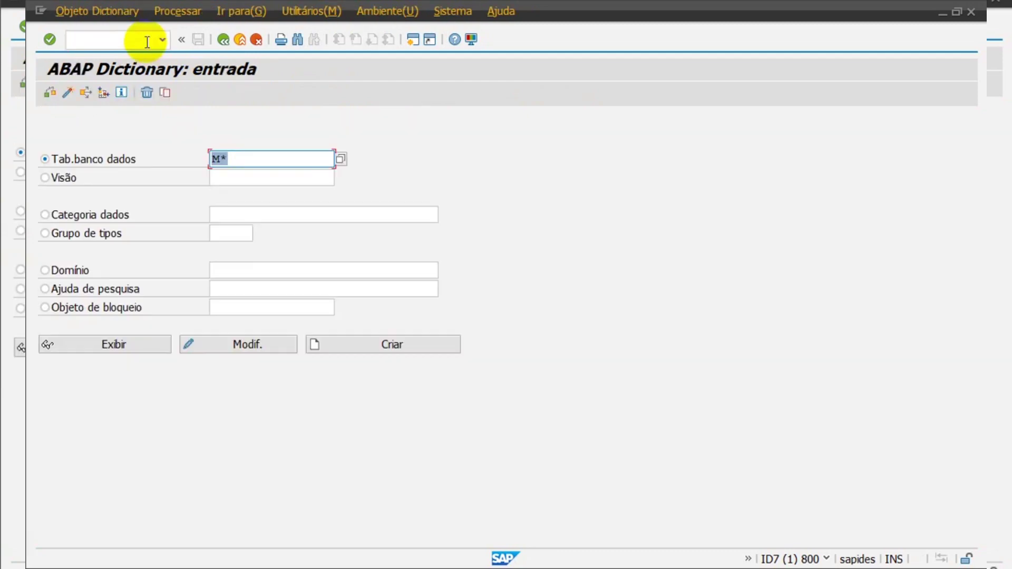
{"action": "left_click", "coordinate": [154, 345]}
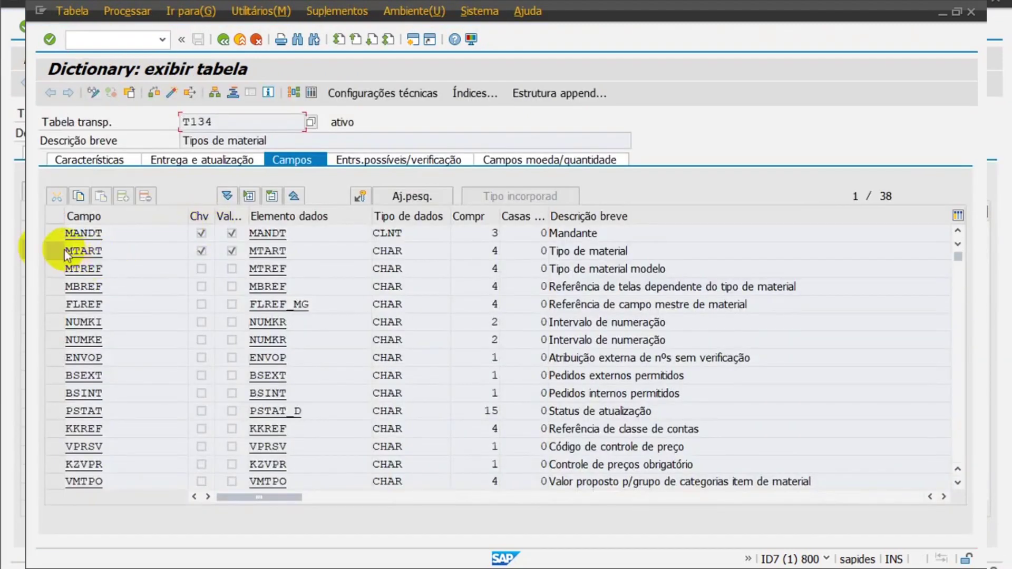
Select the MTART field in table T134 and enter MTART in cell E3 of the Excel sheet
{"action": "left_click", "coordinate": [66, 250]}
{"action": "key", "text": "alt+Tab"}
{"action": "key", "text": "alt+Tab"}
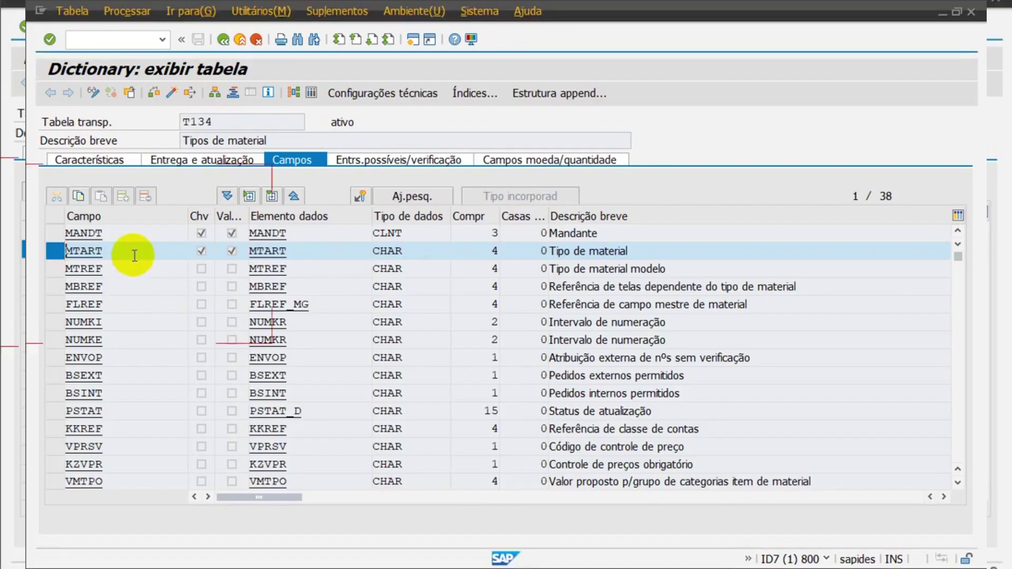
{"action": "key", "text": "alt+Tab"}
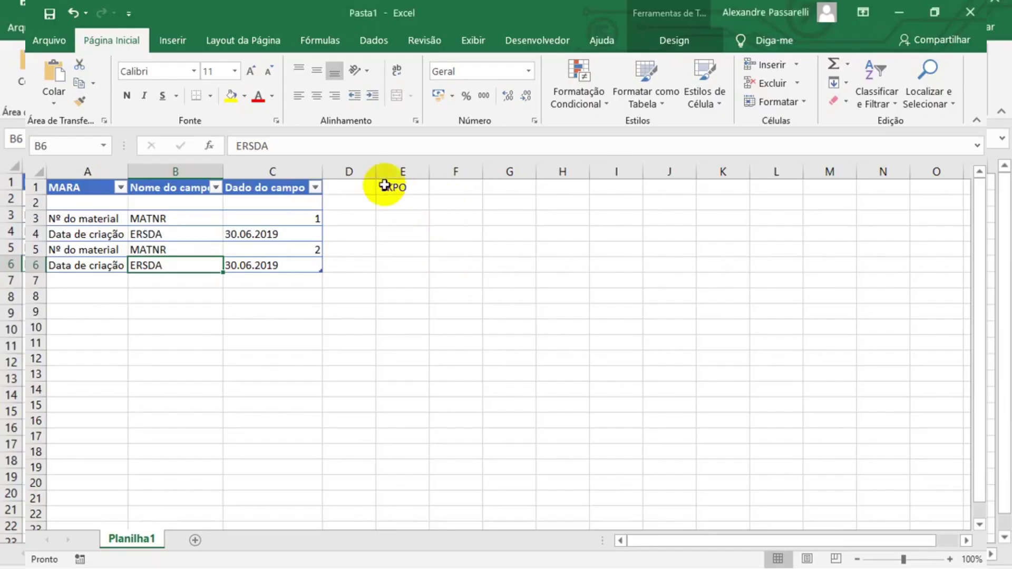
{"action": "left_click", "coordinate": [403, 195]}
{"action": "left_click", "coordinate": [405, 219]}
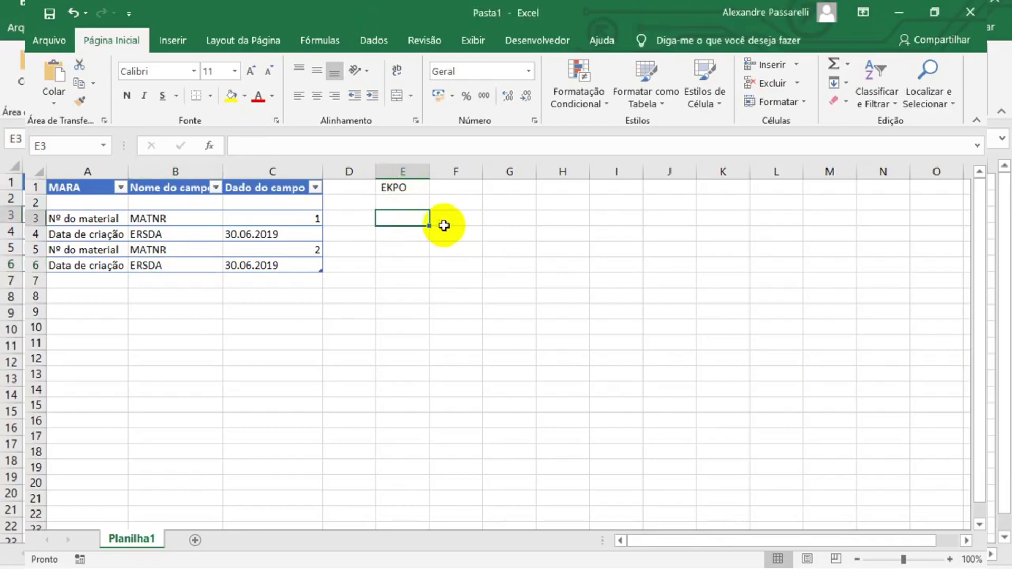
{"action": "type", "text": "MTART"}
Return to table T134 in SAP and search its field list for "data"
{"action": "key", "text": "alt+Tab"}
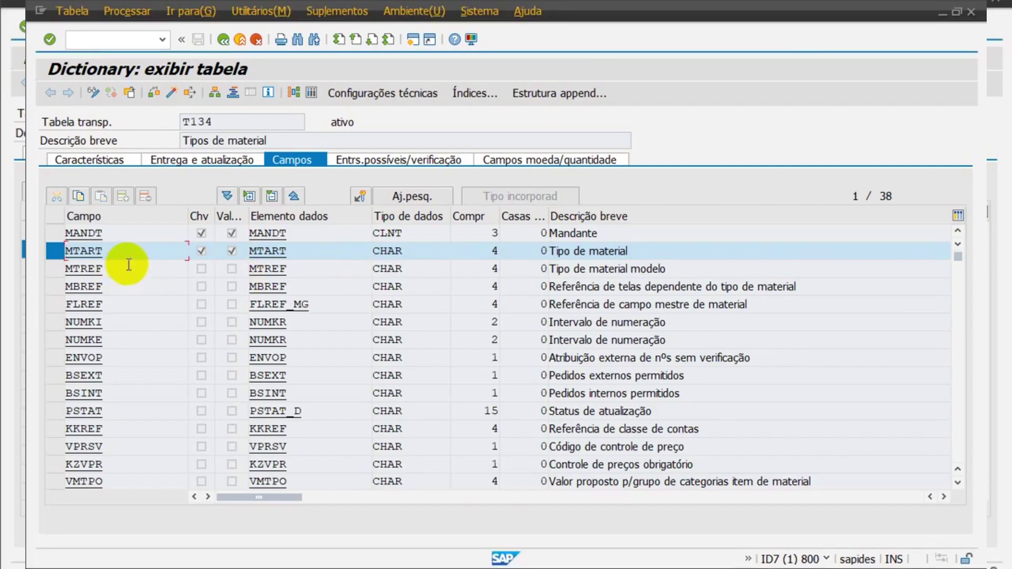
{"action": "left_click", "coordinate": [569, 285]}
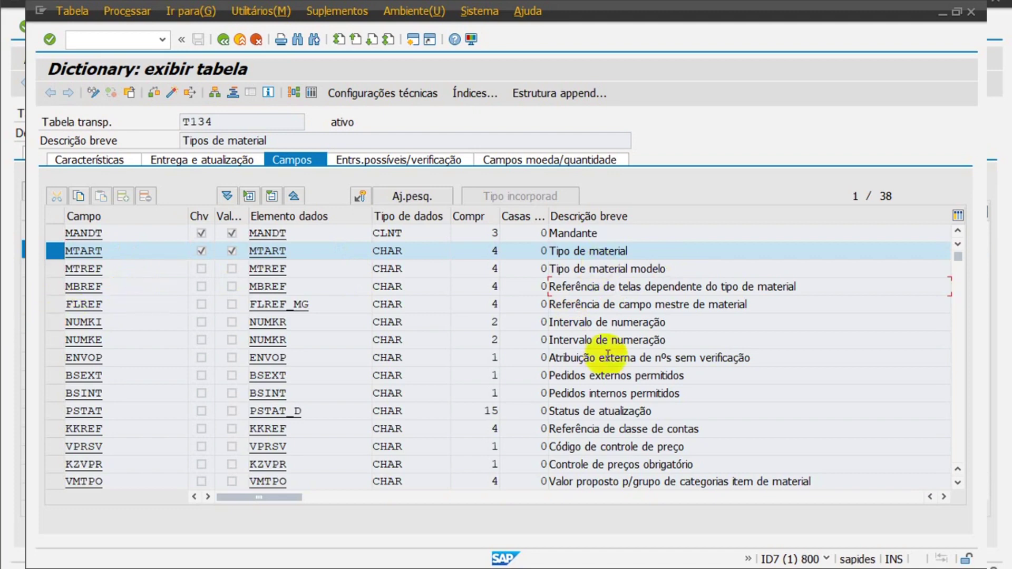
{"action": "scroll", "coordinate": [598, 416], "scroll_direction": "right", "scroll_amount": 2}
{"action": "key", "text": "ctrl+f"}
{"action": "type", "text": "data"}
{"action": "key", "text": "Return"}
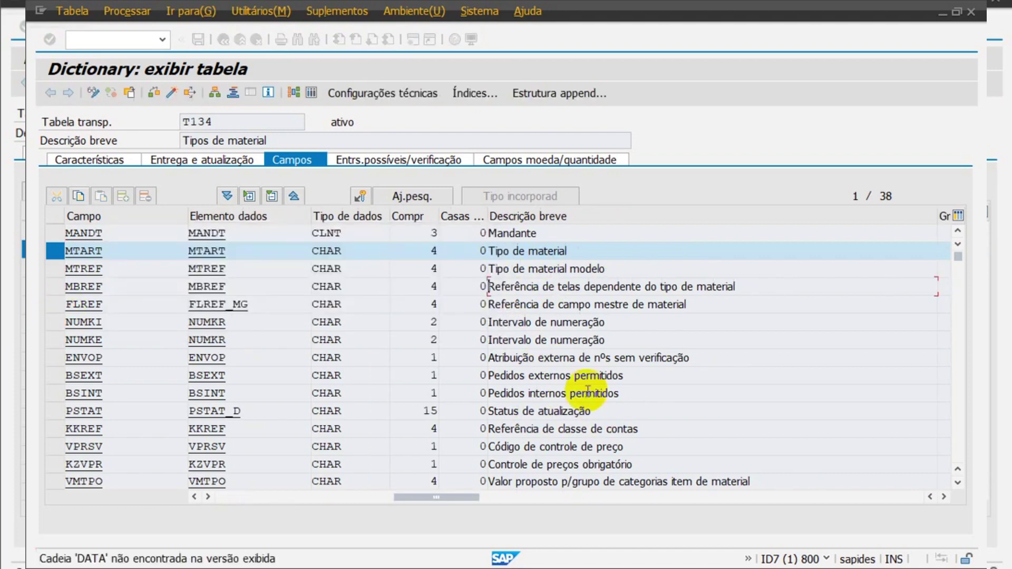
Copy the MTREF description "Tipo de material modelo" from T134 into cells D4 and D6 of the Excel sheet
{"action": "left_click", "coordinate": [617, 269]}
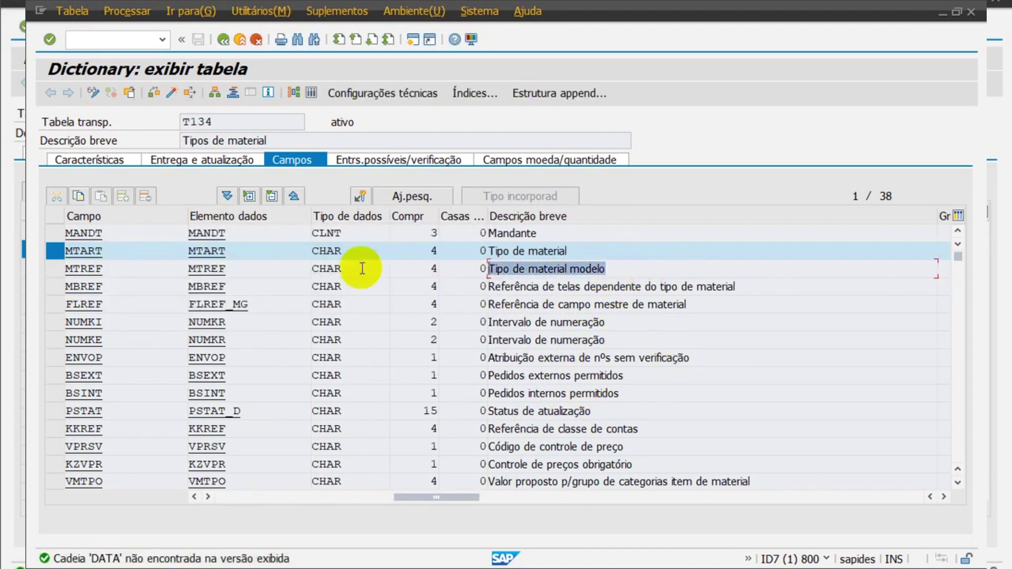
{"action": "key", "text": "alt+Tab"}
{"action": "left_click", "coordinate": [362, 232]}
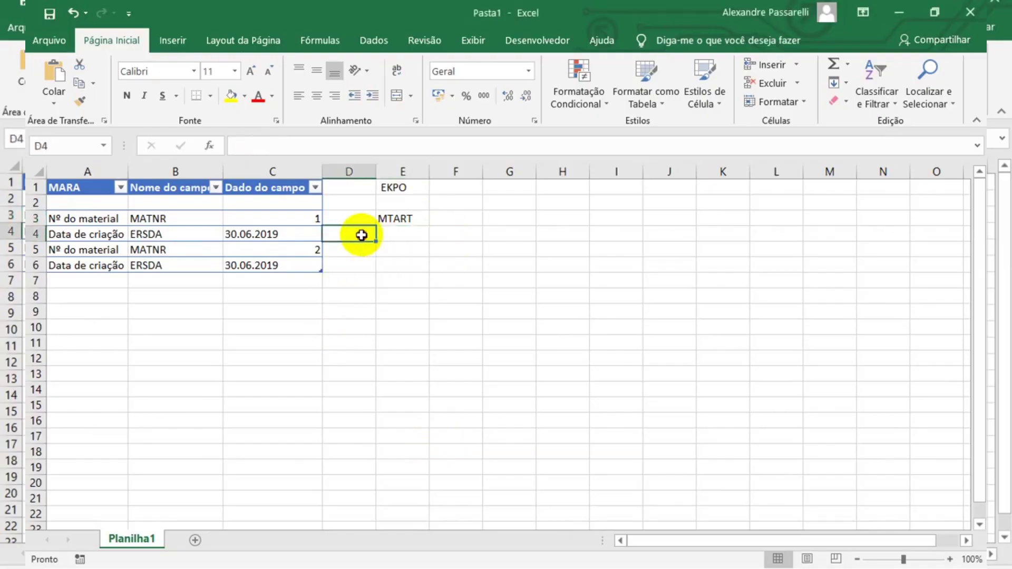
{"action": "type", "text": "Tipo de material modelo"}
{"action": "left_click", "coordinate": [364, 221]}
{"action": "left_click", "coordinate": [363, 265]}
{"action": "type", "text": "Tipo de material modelo"}
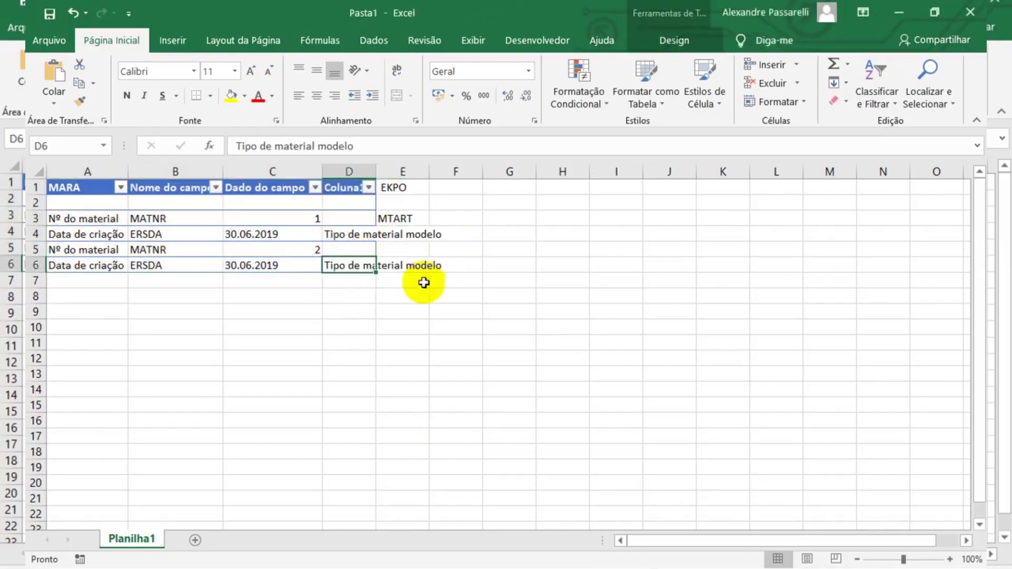
Remove the "Tipo de material modelo" entries and the extra table column D they added
{"action": "key", "text": "alt+Tab"}
{"action": "key", "text": "alt+Tab"}
{"action": "key", "text": "Delete"}
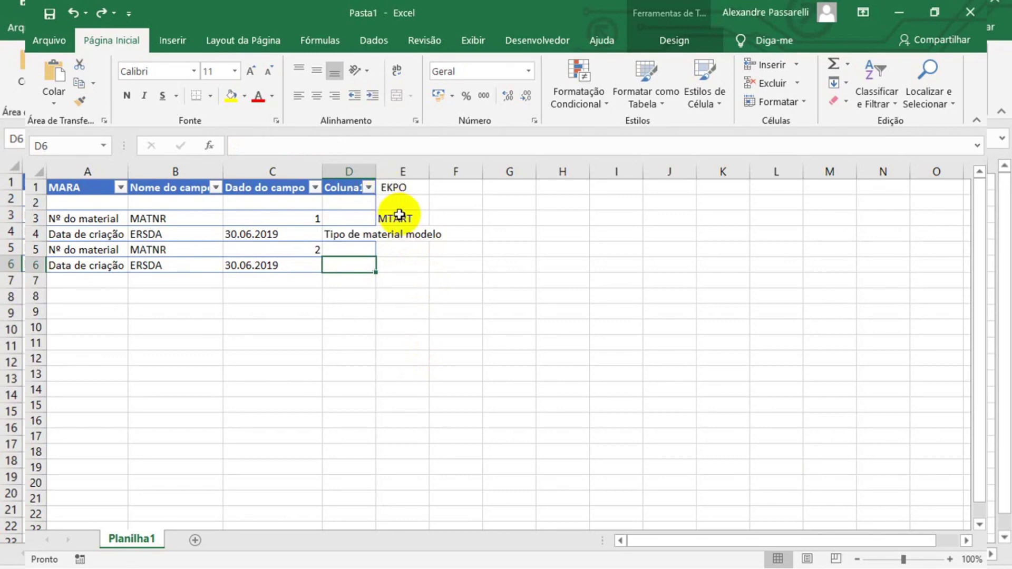
{"action": "key", "text": "ctrl+z"}
{"action": "key", "text": "Delete"}
Move the EKPO and MTART entries from cells E1:E3 to G1:G3
{"action": "left_click", "coordinate": [399, 172]}
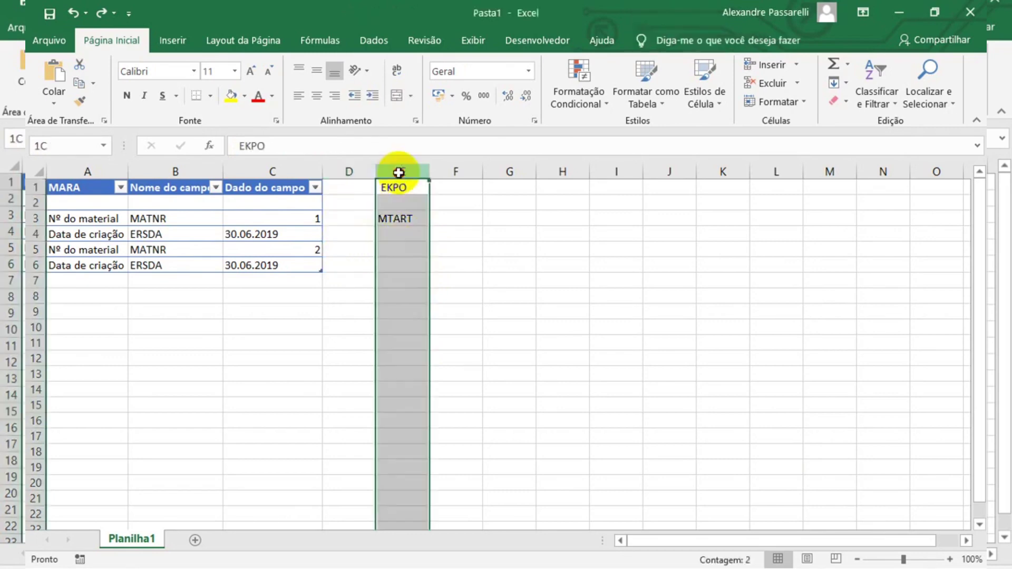
{"action": "left_click_drag", "start_coordinate": [404, 187], "coordinate": [402, 218]}
{"action": "key", "text": "ctrl+x"}
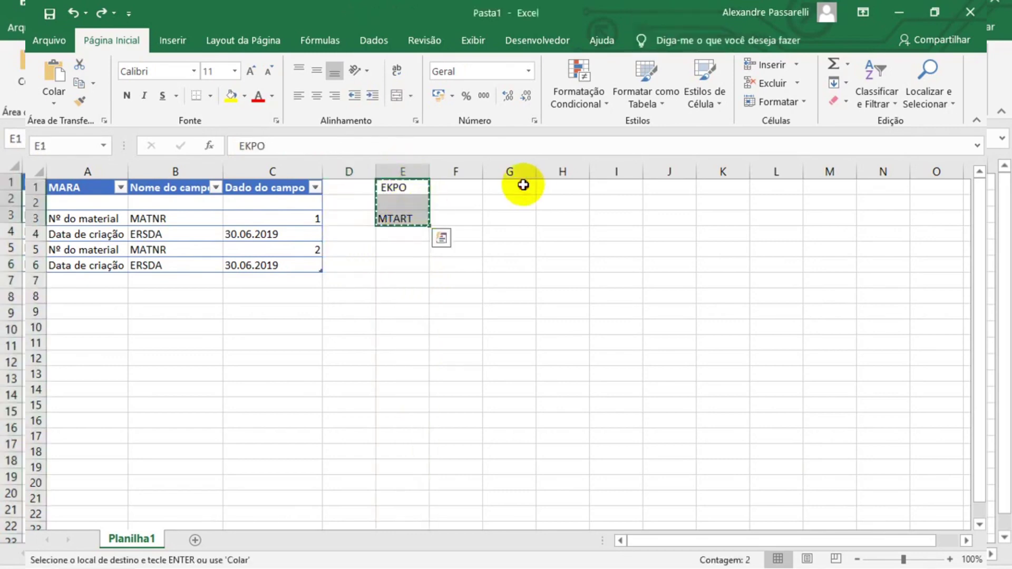
{"action": "left_click", "coordinate": [519, 185]}
{"action": "key", "text": "ctrl+v"}
Copy the field name MTREF from table T134 in SAP into cells G4 and G6 of the Excel sheet
{"action": "key", "text": "alt+Tab"}
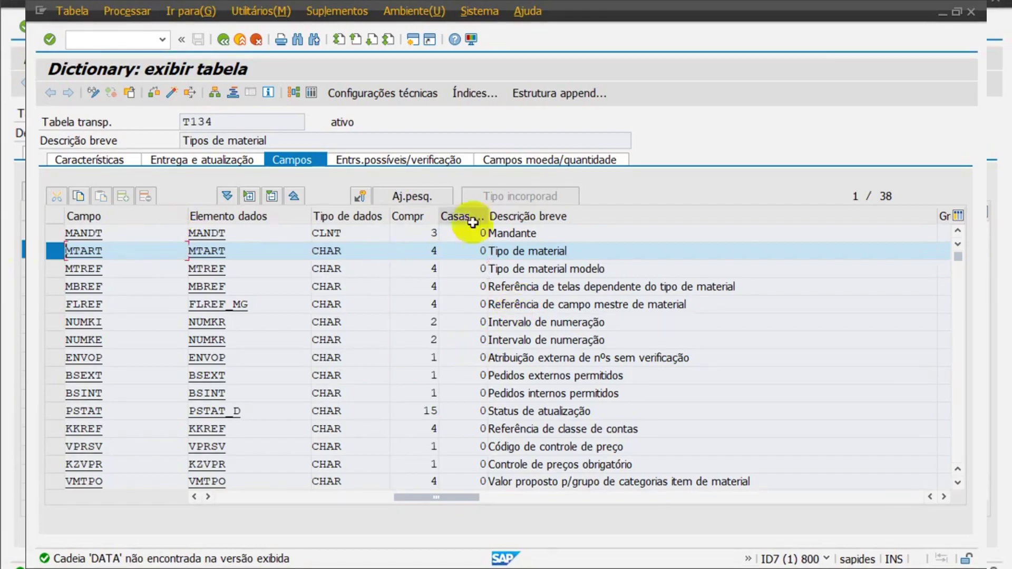
{"action": "key", "text": "alt+Tab"}
{"action": "left_click", "coordinate": [529, 236]}
{"action": "key", "text": "alt+Tab"}
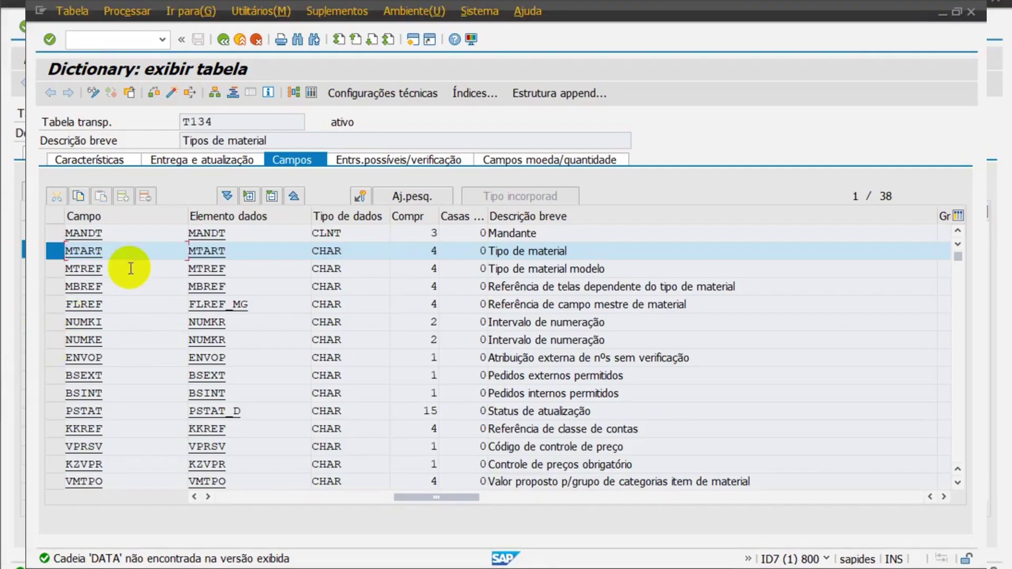
{"action": "key", "text": "alt+Tab"}
{"action": "key", "text": "ctrl+v"}
{"action": "left_click", "coordinate": [509, 265]}
{"action": "key", "text": "ctrl+v"}
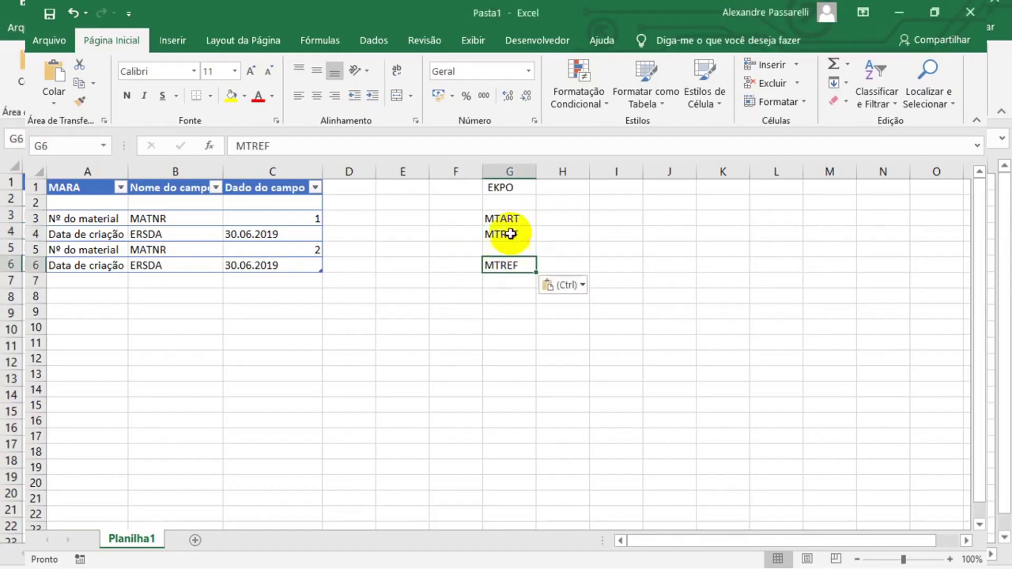
Copy MTART from cell G3 into G5
{"action": "left_click", "coordinate": [525, 217]}
{"action": "key", "text": "ctrl+c"}
{"action": "left_click", "coordinate": [510, 248]}
Copy the MTART description "Tipo de material" from T134 in SAP into cells F3 and F5 of the Excel sheet
{"action": "key", "text": "alt+Tab"}
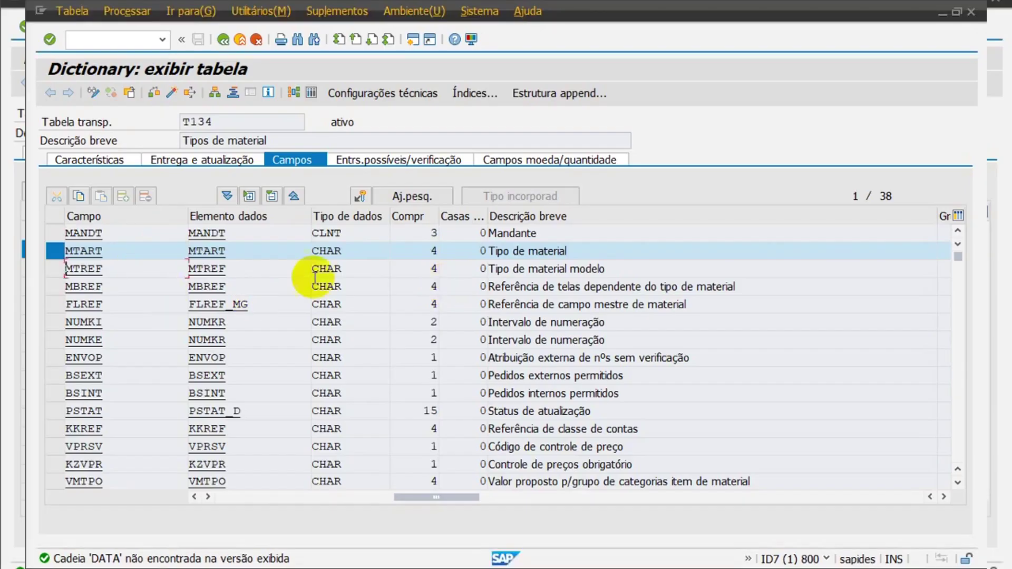
{"action": "left_click", "coordinate": [603, 250]}
{"action": "key", "text": "alt+Tab"}
{"action": "key", "text": "ctrl+v"}
{"action": "left_click", "coordinate": [457, 219]}
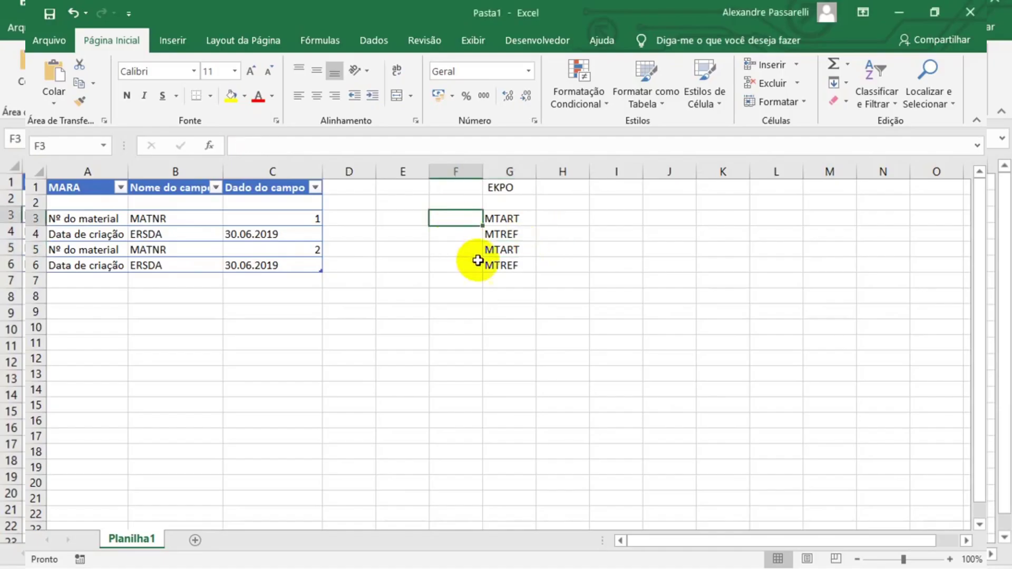
{"action": "key", "text": "ctrl+v"}
{"action": "left_click", "coordinate": [454, 263]}
{"action": "left_click", "coordinate": [454, 250]}
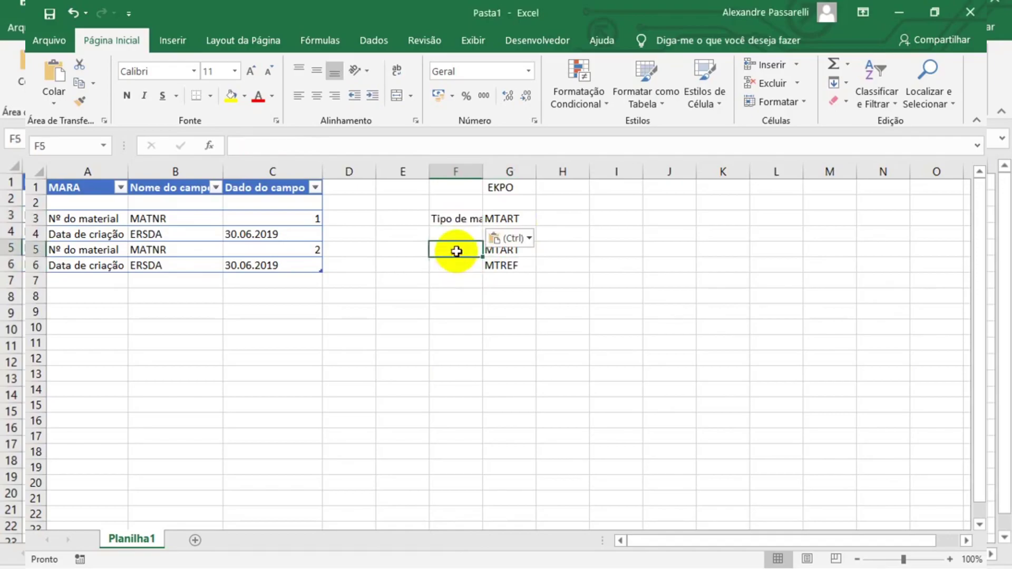
Copy the description "Tipo de material modelo" from T134 in SAP into Excel cells F4 and F6 and fit column F to its contents
{"action": "key", "text": "alt+Tab"}
{"action": "left_click", "coordinate": [577, 269]}
{"action": "key", "text": "ctrl+c"}
{"action": "key", "text": "alt+Tab"}
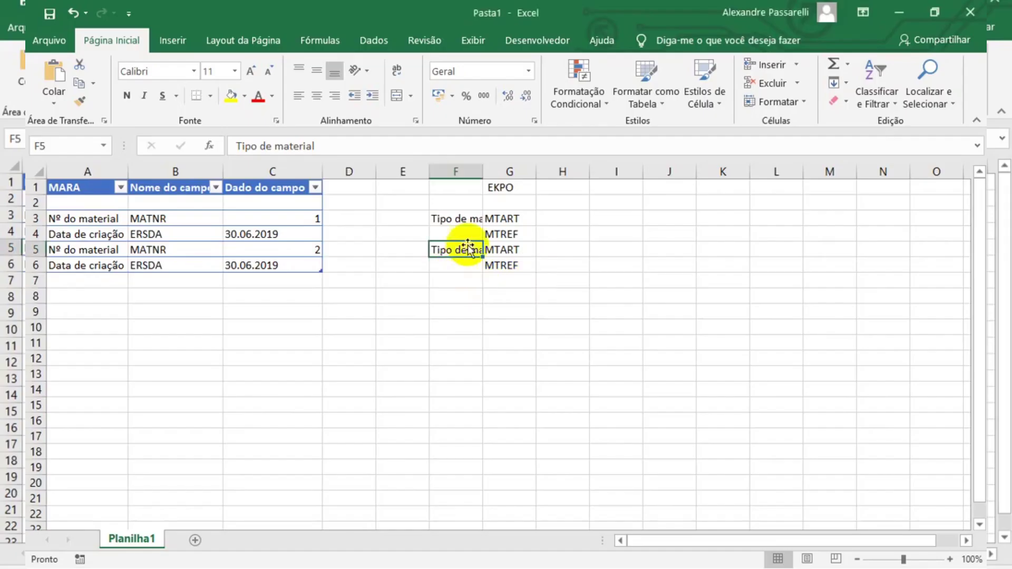
{"action": "key", "text": "Up"}
{"action": "key", "text": "ctrl+v"}
{"action": "left_click", "coordinate": [648, 247]}
{"action": "double_click", "coordinate": [484, 172]}
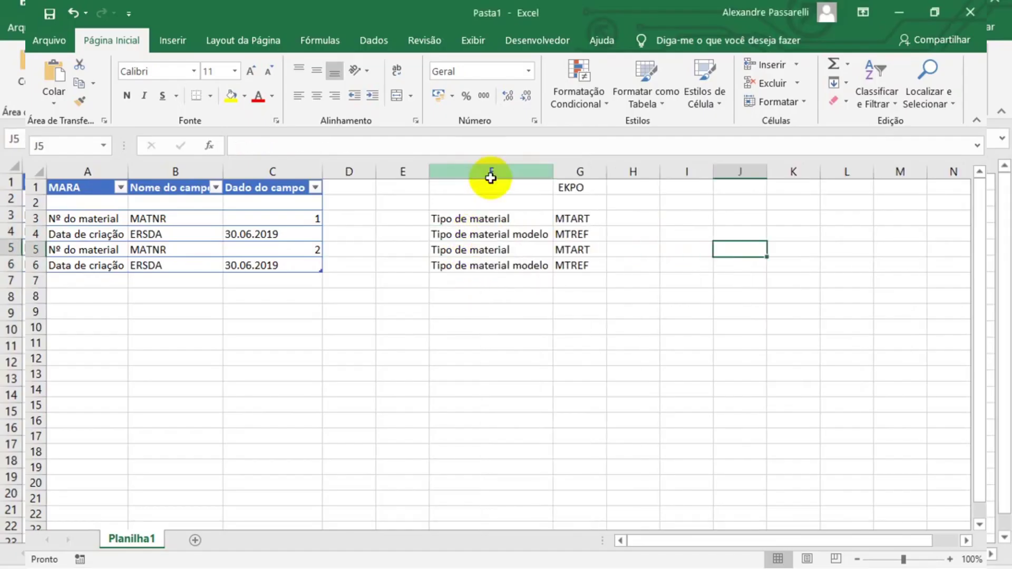
{"action": "left_click", "coordinate": [590, 220]}
{"action": "left_click", "coordinate": [626, 230]}
{"action": "key", "text": "alt+Tab"}
{"action": "key", "text": "alt+Tab"}
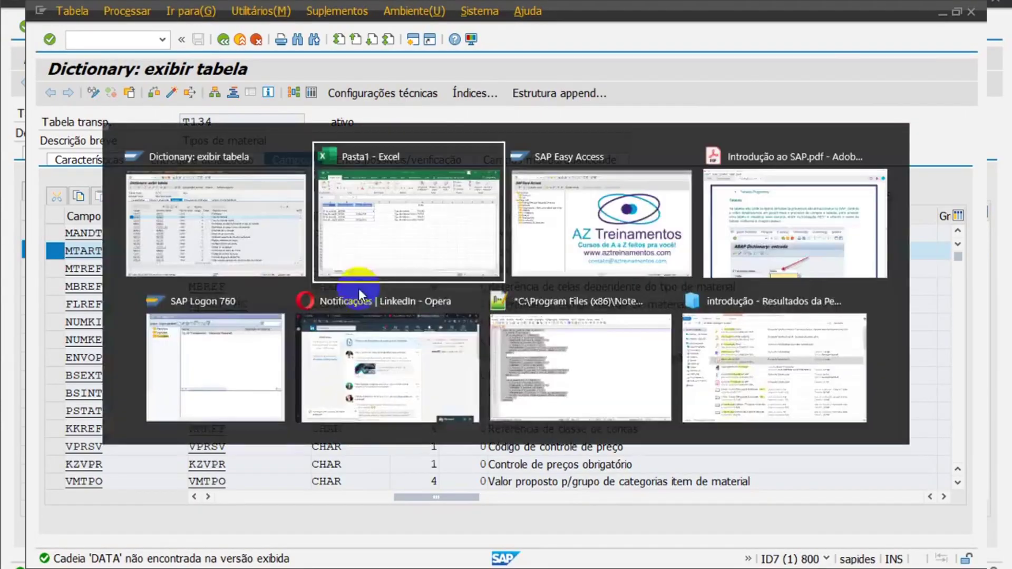
{"action": "left_click", "coordinate": [615, 216]}
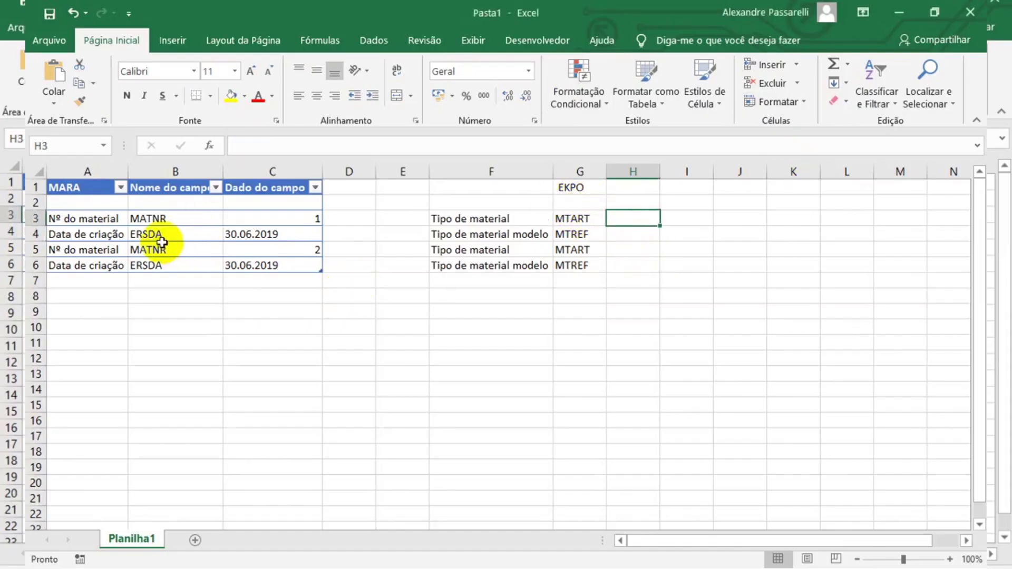
Clear the description in cell A4, then switch to SAP and display table MARA in the ABAP Dictionary
{"action": "left_click", "coordinate": [156, 219]}
{"action": "left_click", "coordinate": [77, 232]}
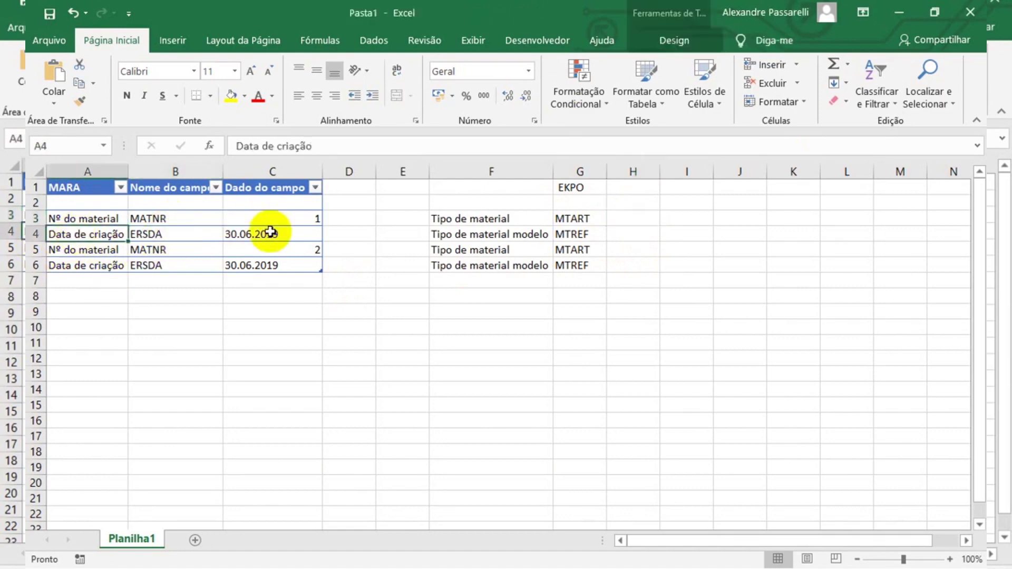
{"action": "key", "text": "BackSpace"}
{"action": "key", "text": "alt+Tab"}
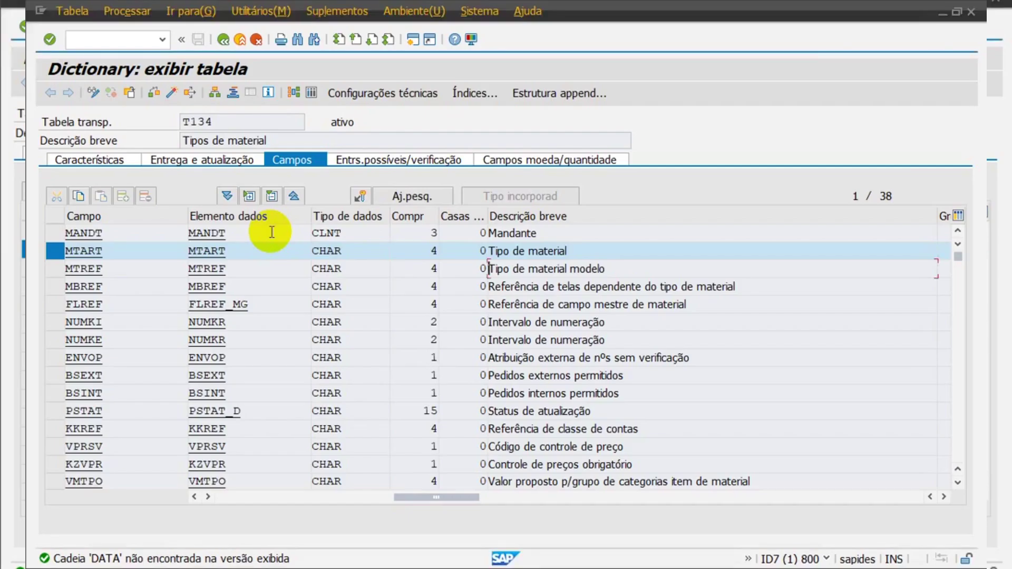
{"action": "key", "text": "alt+Tab"}
{"action": "key", "text": "alt+Tab"}
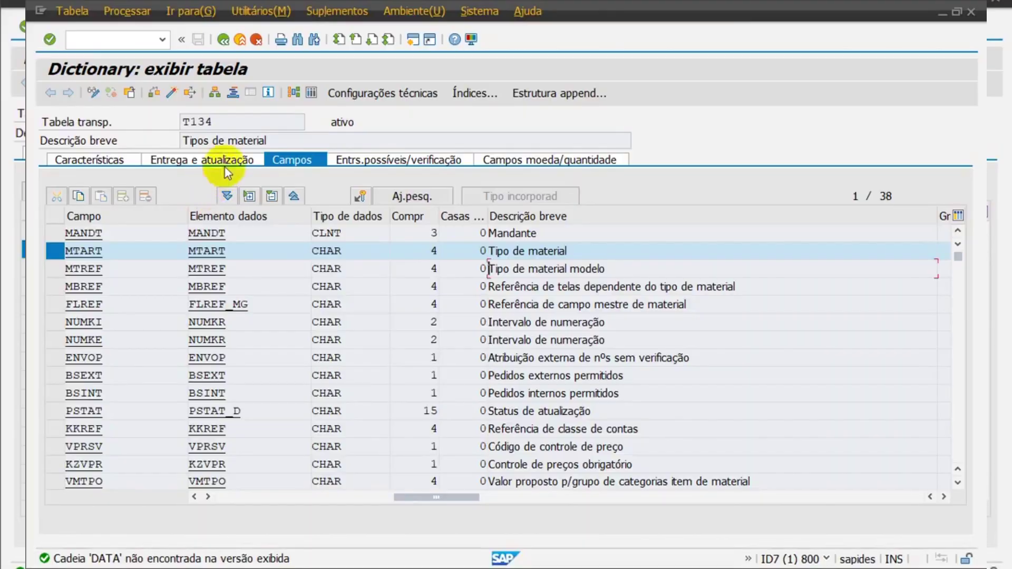
{"action": "key", "text": "alt+Tab"}
{"action": "key", "text": "alt+Tab"}
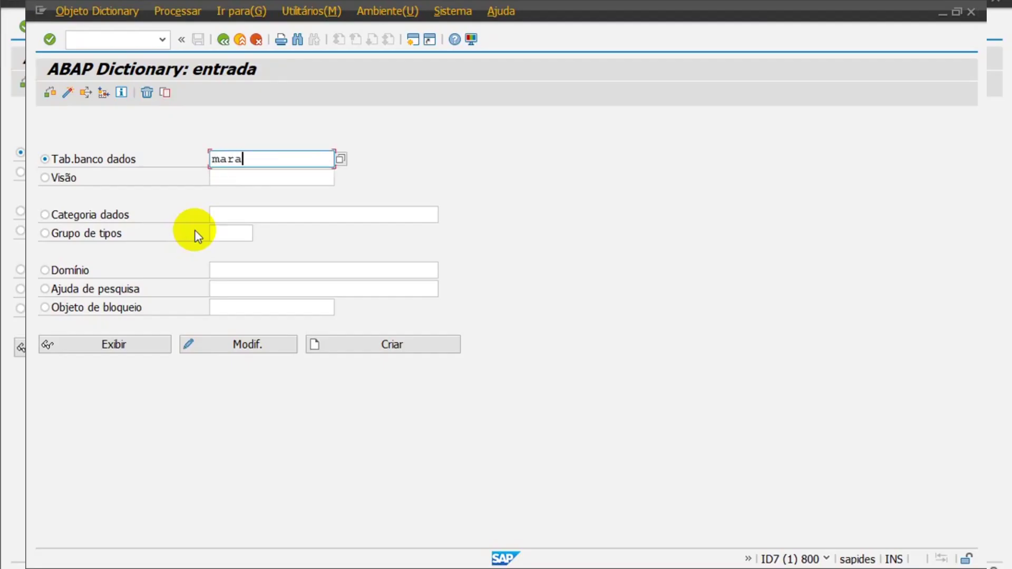
{"action": "left_click", "coordinate": [128, 345]}
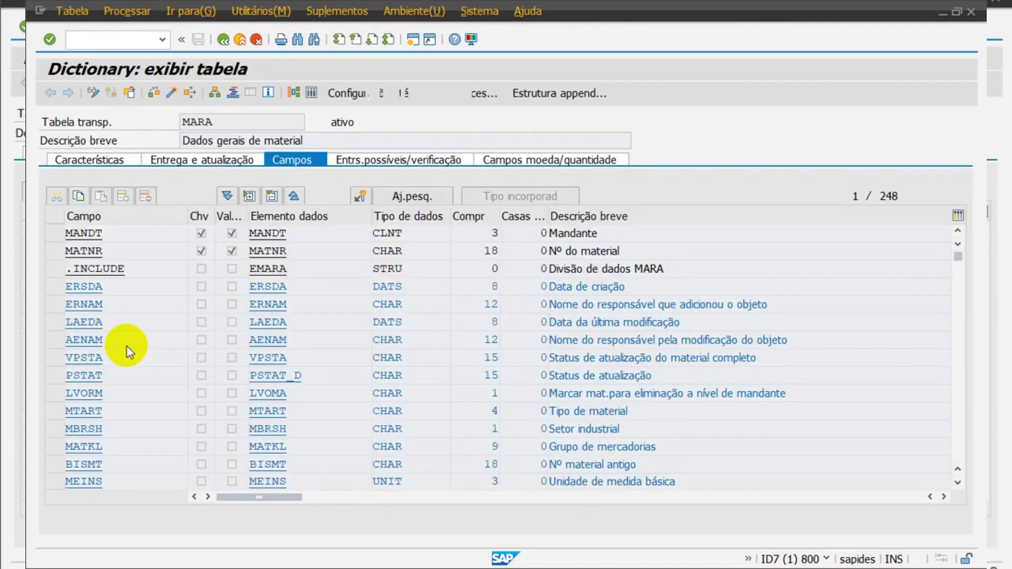
Search the MARA field list for MTART and select that field's row
{"action": "key", "text": "ctrl+f"}
{"action": "type", "text": "mtar"}
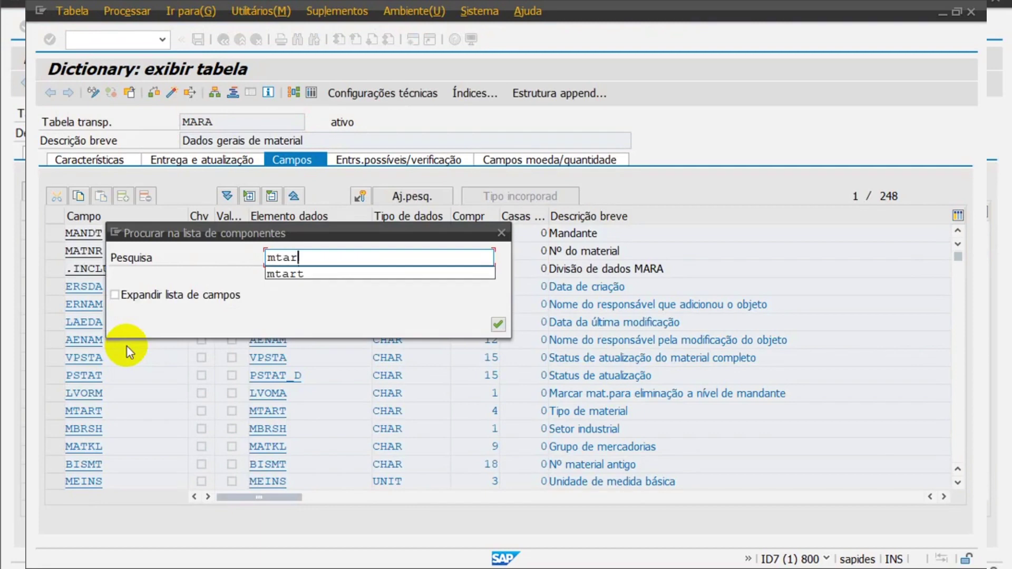
{"action": "key", "text": "Return"}
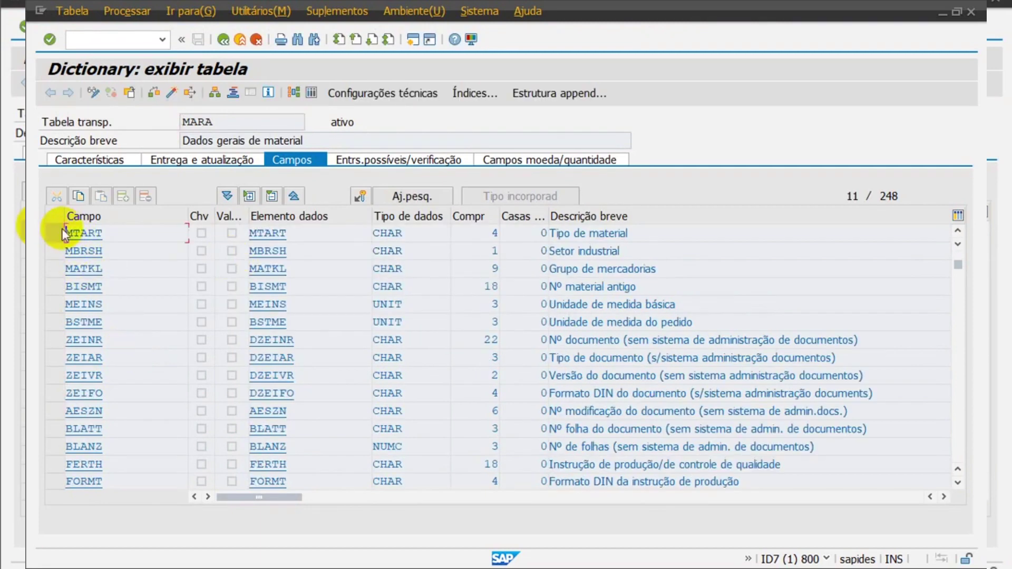
{"action": "left_click", "coordinate": [58, 232]}
Return to Excel, enter "Tipo do material" in cell A4 and widen column A slightly
{"action": "key", "text": "alt+Tab"}
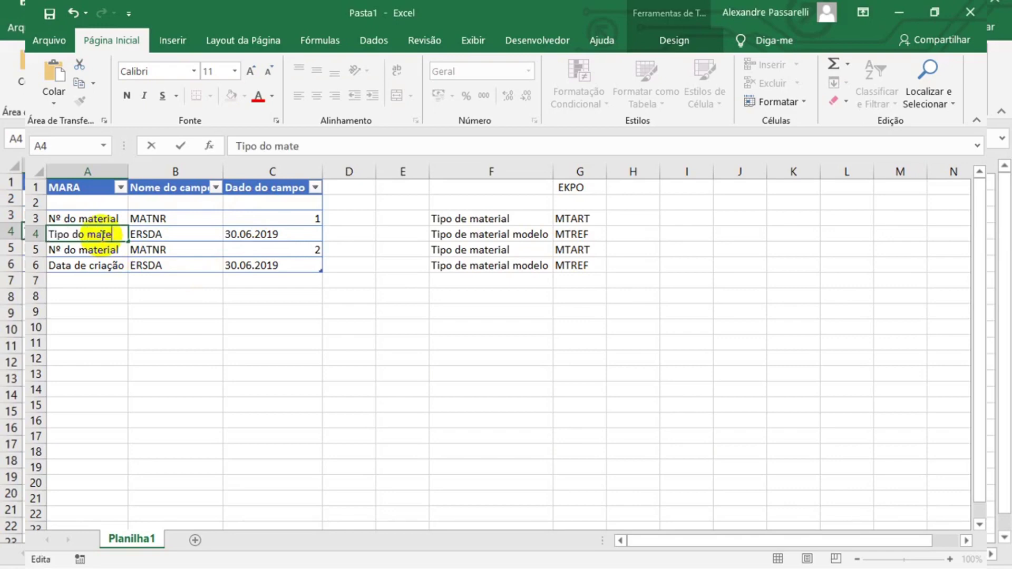
{"action": "type", "text": "rial"}
{"action": "key", "text": "Return"}
{"action": "left_click_drag", "start_coordinate": [128, 167], "coordinate": [141, 167]}
Replace the field name in cell B4 with MTART and copy it to B6
{"action": "left_click", "coordinate": [165, 233]}
{"action": "type", "text": "MTART"}
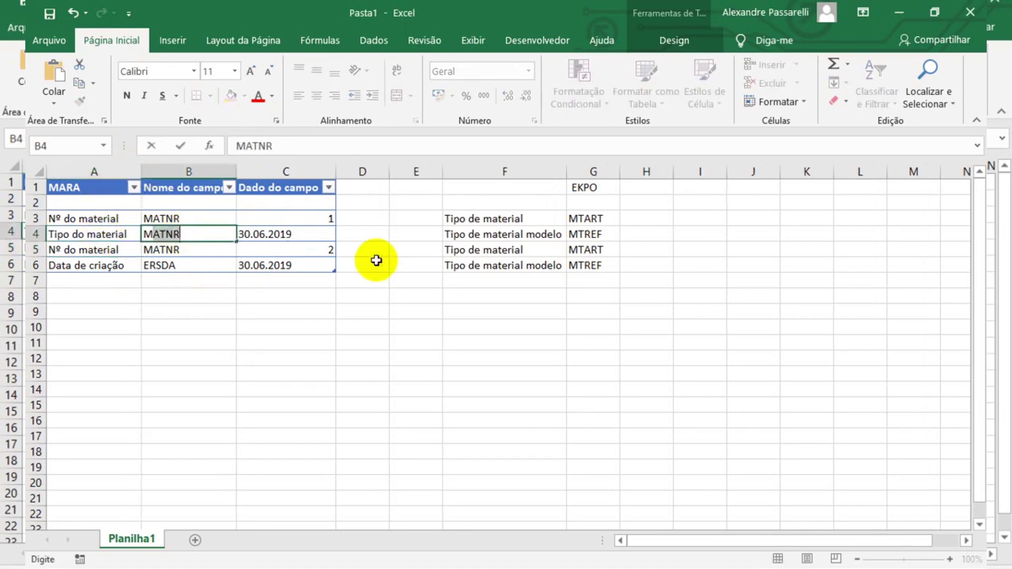
{"action": "key", "text": "Escape"}
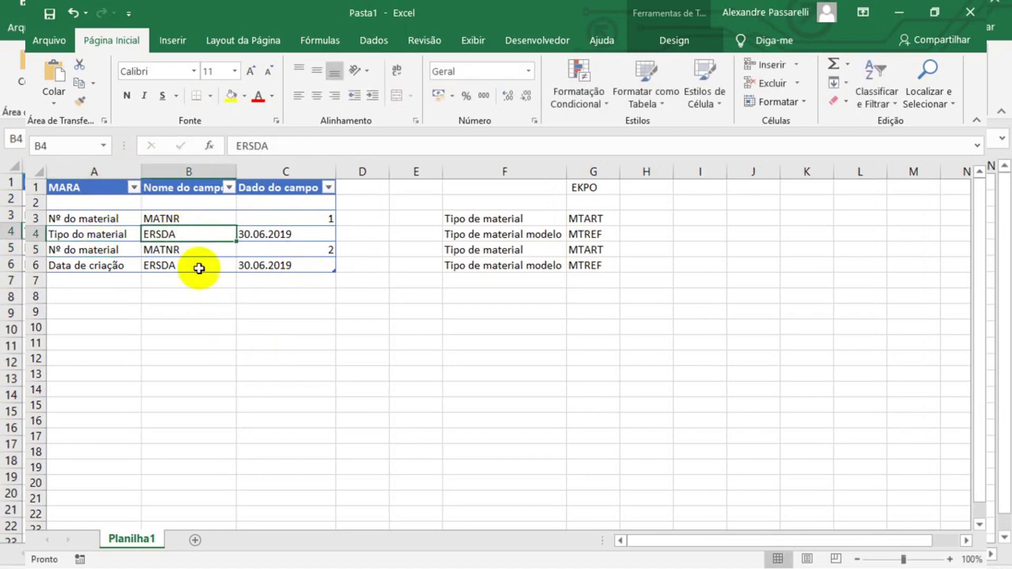
{"action": "type", "text": "MTART"}
{"action": "key", "text": "Return"}
{"action": "key", "text": "Up"}
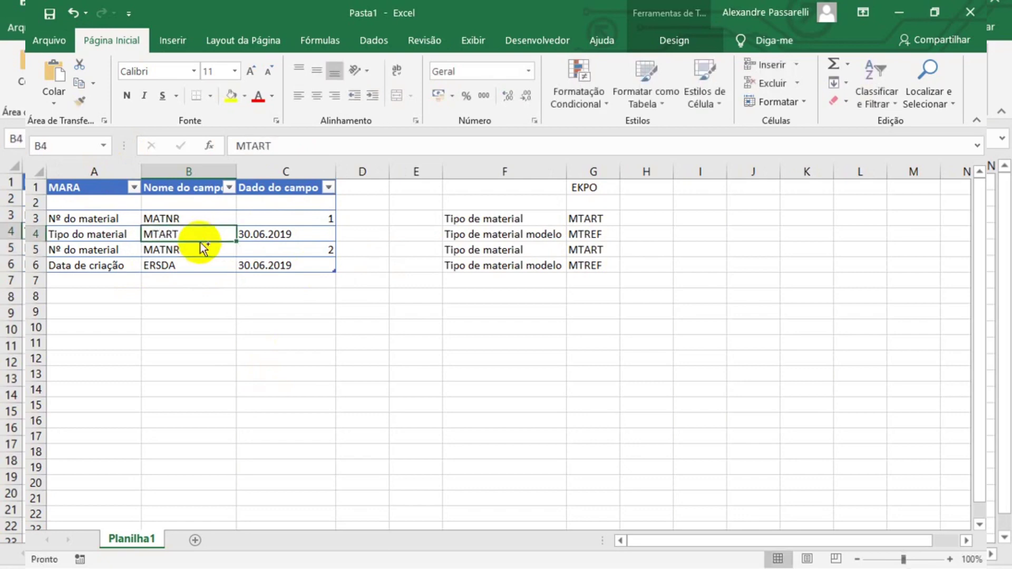
{"action": "key", "text": "ctrl+c"}
{"action": "key", "text": "Down"}
{"action": "key", "text": "Down"}
{"action": "key", "text": "Return"}
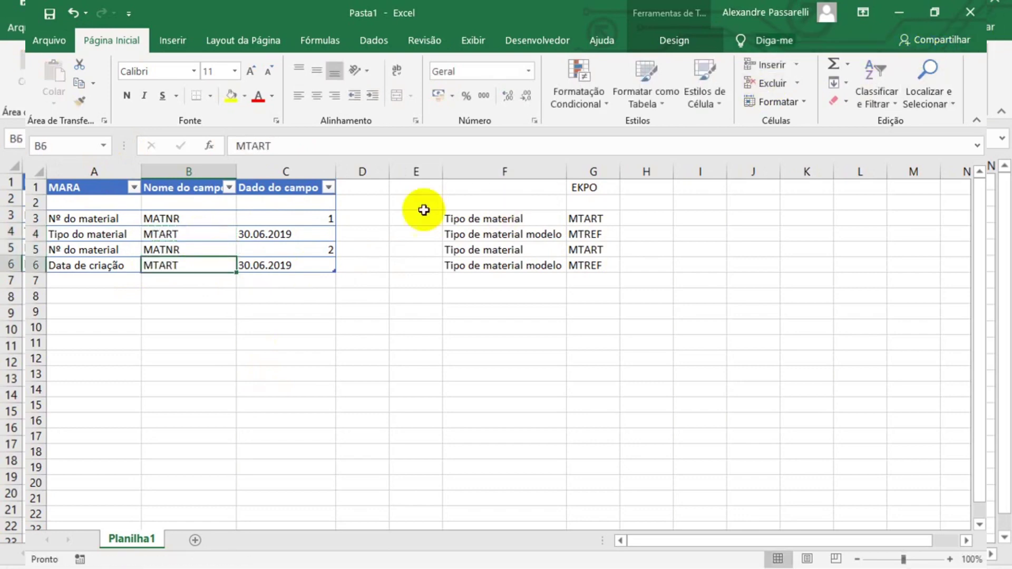
Set the field data in cell C4 to J1B3 and copy it to C6
{"action": "left_click", "coordinate": [321, 232]}
{"action": "key", "text": "BackSpace"}
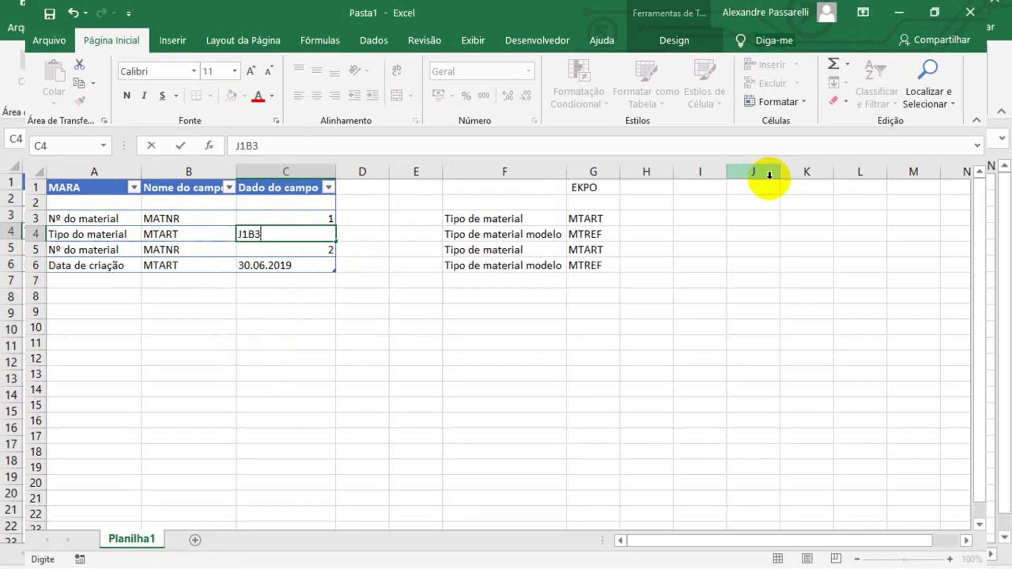
{"action": "type", "text": "J1B3"}
{"action": "key", "text": "Return"}
{"action": "key", "text": "Up"}
{"action": "key", "text": "ctrl+c"}
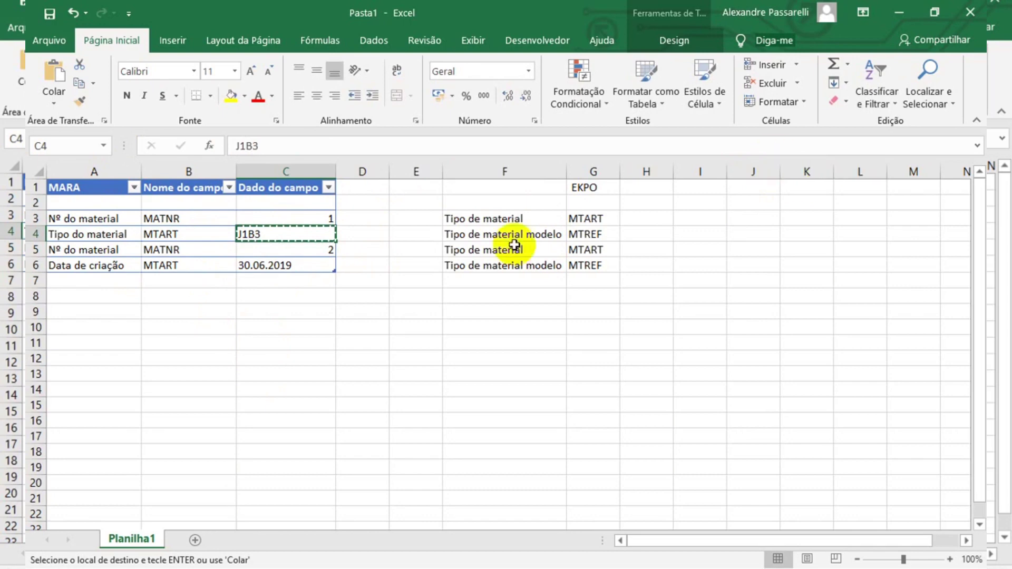
{"action": "left_click", "coordinate": [264, 267]}
{"action": "key", "text": "ctrl+v"}
{"action": "key", "text": "Down"}
{"action": "key", "text": "Right"}
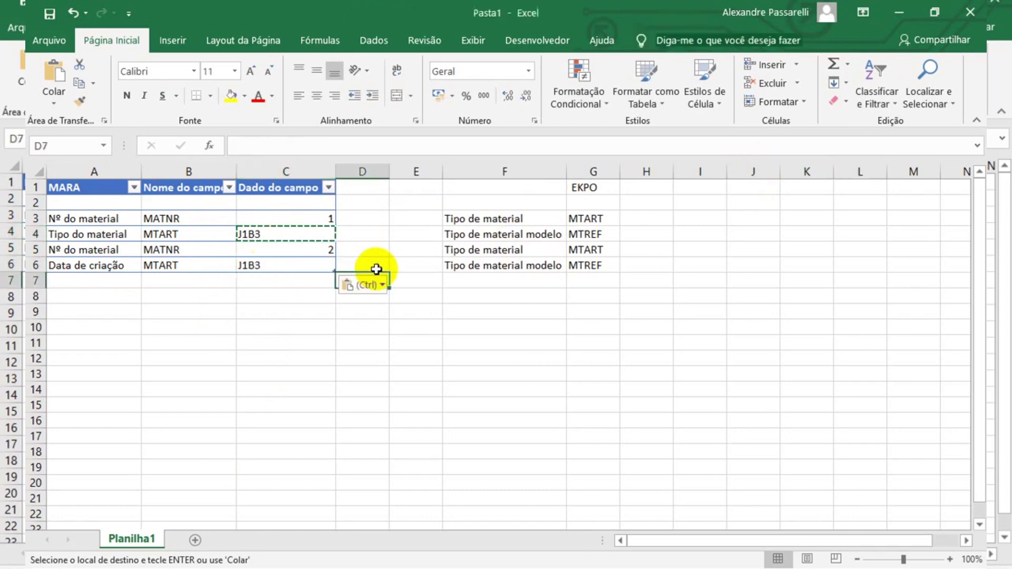
{"action": "key", "text": "Left"}
{"action": "key", "text": "Up"}
{"action": "key", "text": "Escape"}
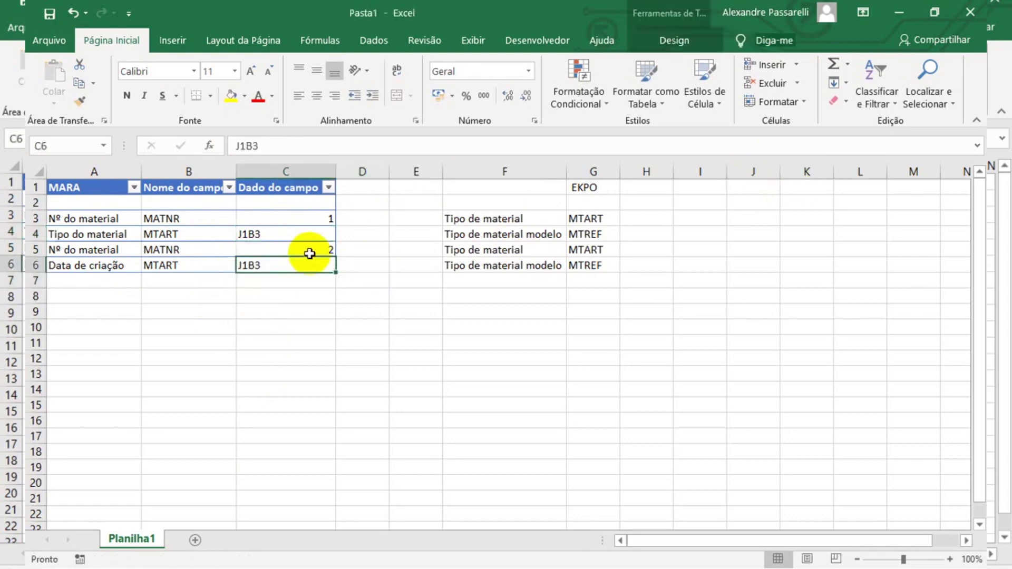
Examine the field names and data in the MARA table alongside the fields listed under EKPO
{"action": "left_click", "coordinate": [271, 232]}
{"action": "left_click", "coordinate": [286, 265]}
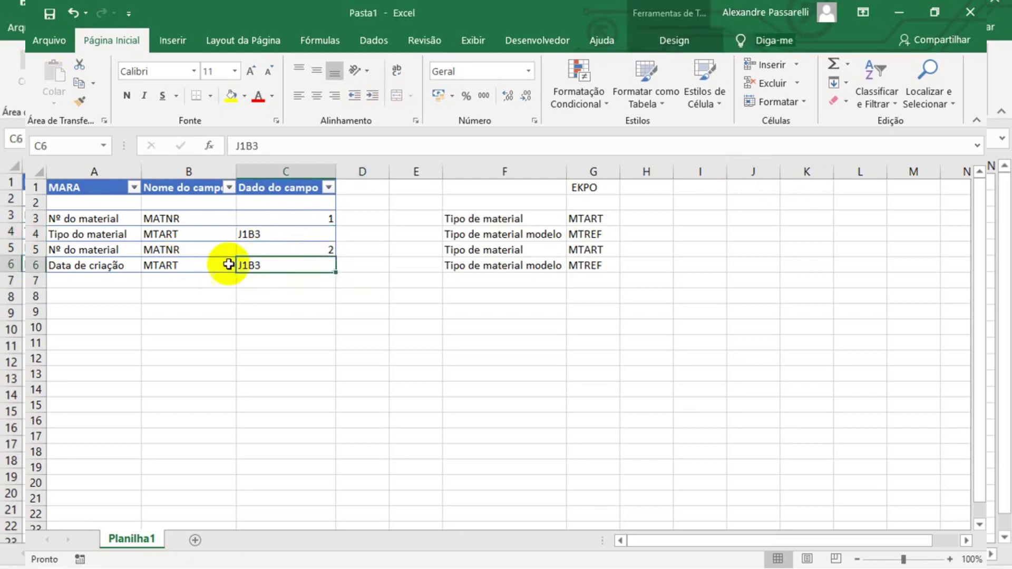
{"action": "left_click", "coordinate": [194, 233]}
{"action": "left_click", "coordinate": [199, 220]}
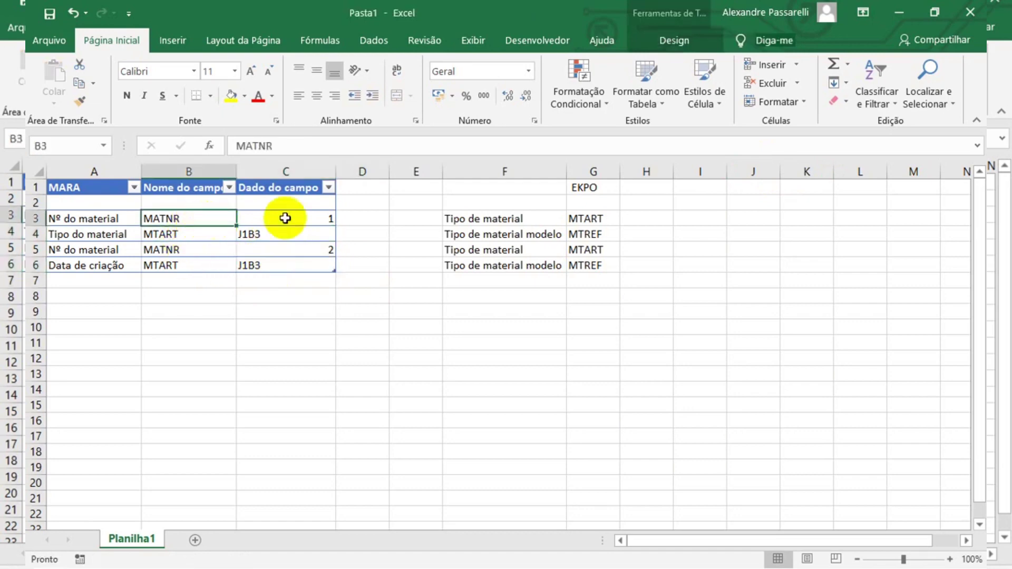
{"action": "left_click", "coordinate": [316, 217]}
{"action": "left_click", "coordinate": [316, 251]}
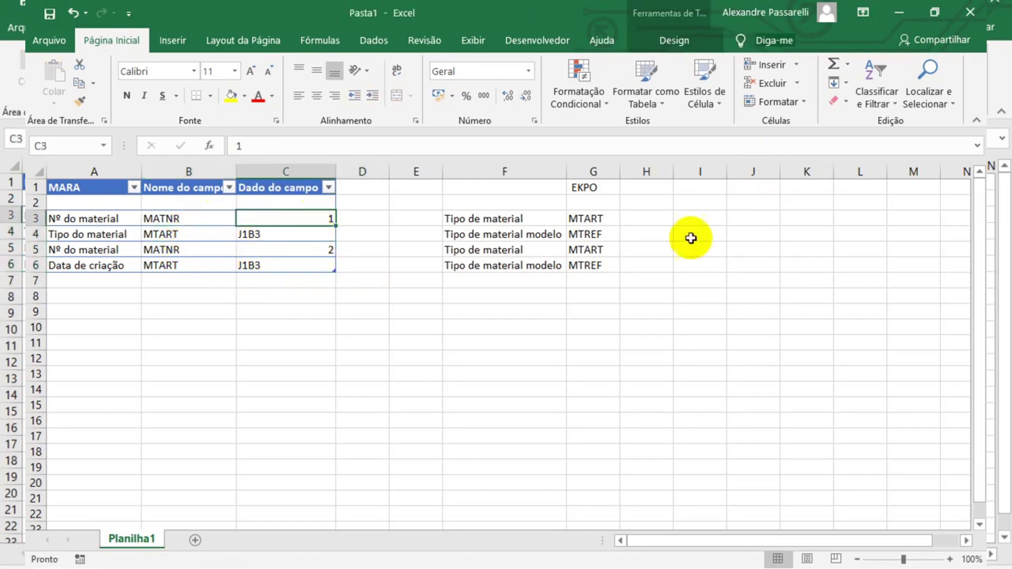
{"action": "left_click", "coordinate": [597, 217]}
{"action": "left_click", "coordinate": [634, 218]}
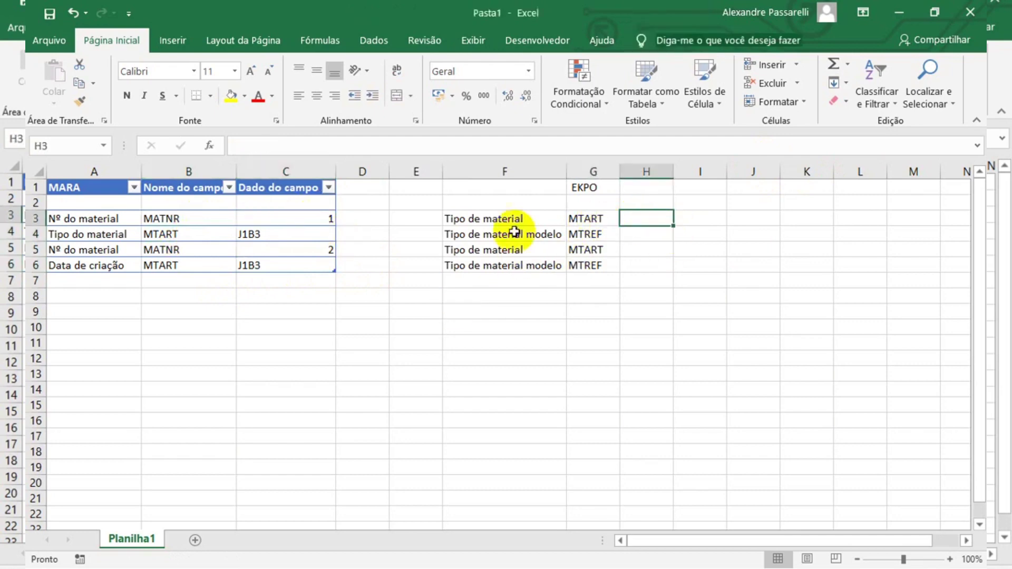
{"action": "left_click", "coordinate": [595, 191]}
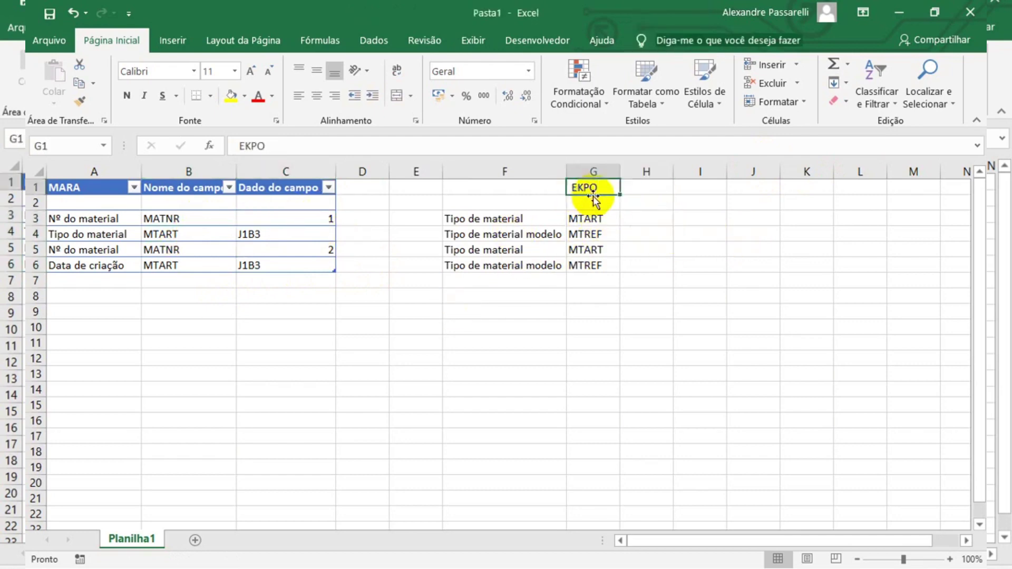
Switch back to the SAP window displaying the fields of table MARA
{"action": "key", "text": "alt+Tab"}
{"action": "key", "text": "alt+Tab"}
{"action": "key", "text": "alt+Tab"}
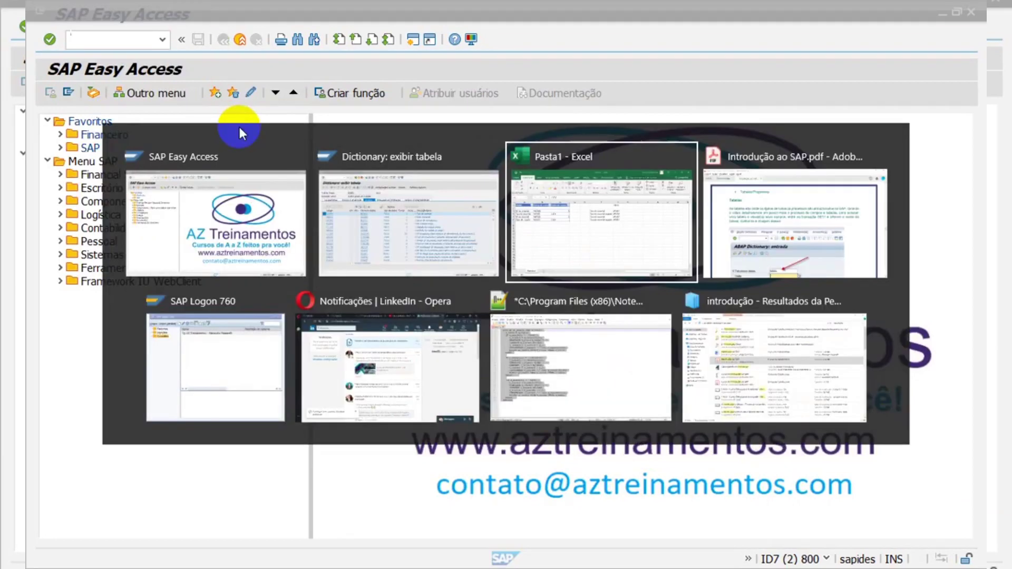
{"action": "left_click", "coordinate": [401, 229]}
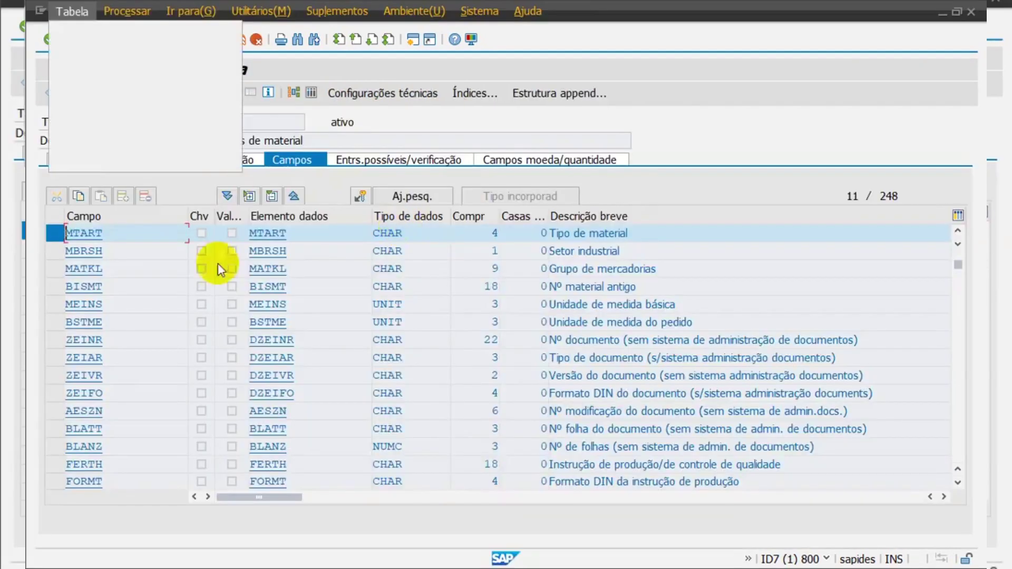
Trace the MTART field of table MARA through its data element, domain and value range to the value table T134
{"action": "double_click", "coordinate": [277, 234]}
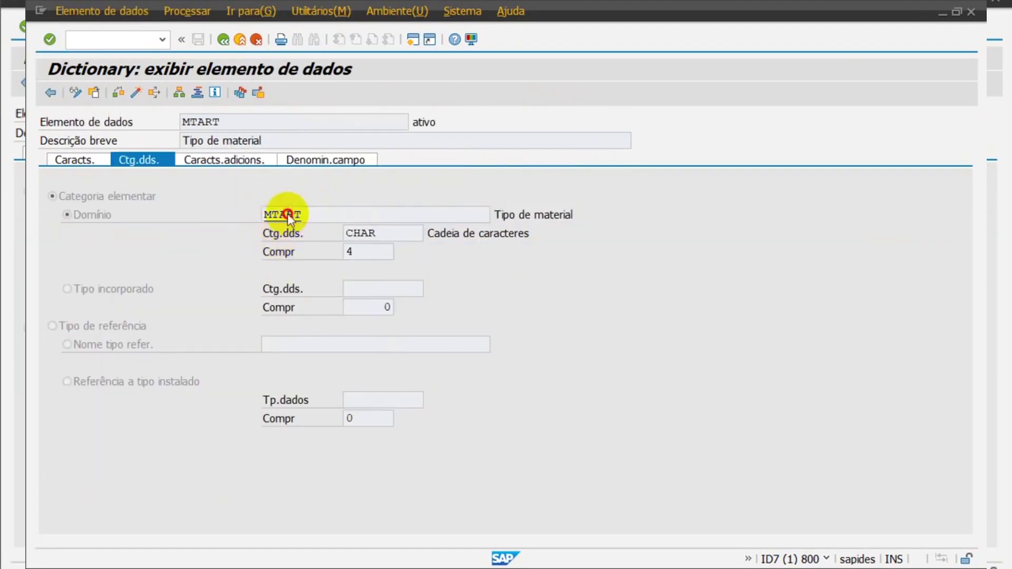
{"action": "double_click", "coordinate": [287, 213]}
{"action": "left_click", "coordinate": [210, 159]}
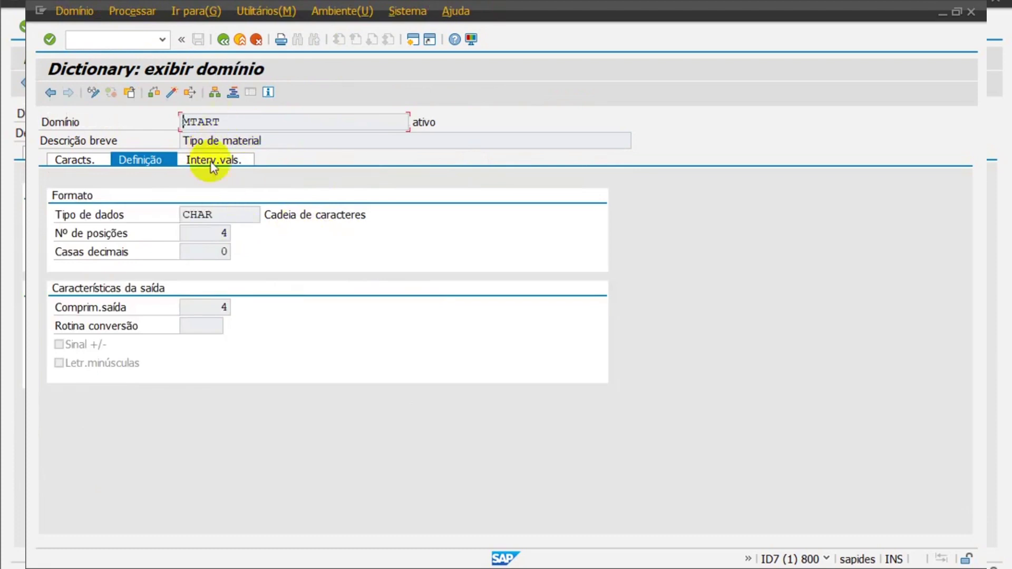
{"action": "double_click", "coordinate": [189, 511]}
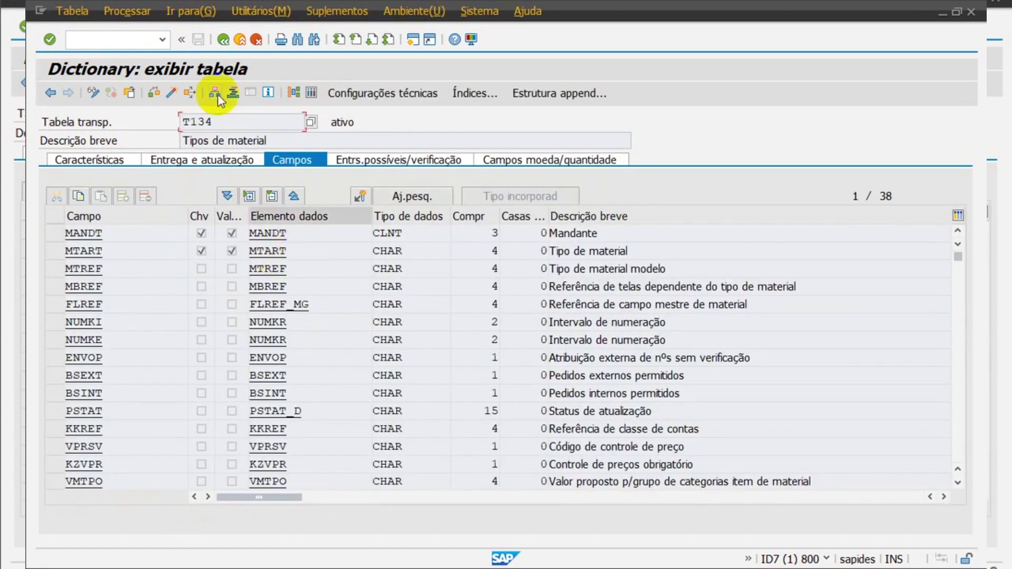
Copy the table name T134 from SAP and replace the heading EKPO in cell G1 of the Excel sheet with it
{"action": "key", "text": "alt+Tab"}
{"action": "key", "text": "alt+Tab"}
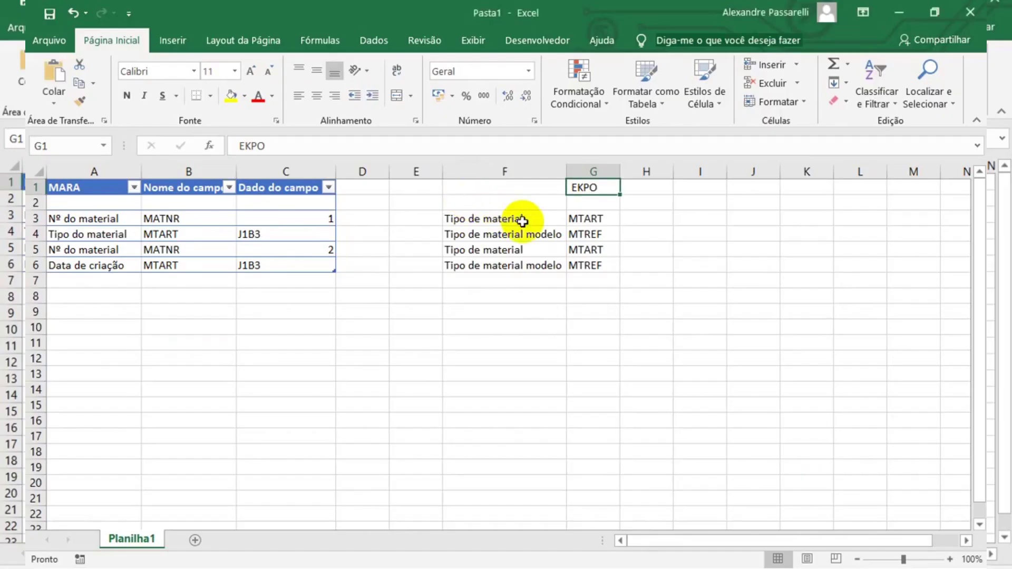
{"action": "key", "text": "ctrl+c"}
{"action": "key", "text": "ctrl+v"}
{"action": "key", "text": "alt+Tab"}
{"action": "left_click", "coordinate": [579, 218]}
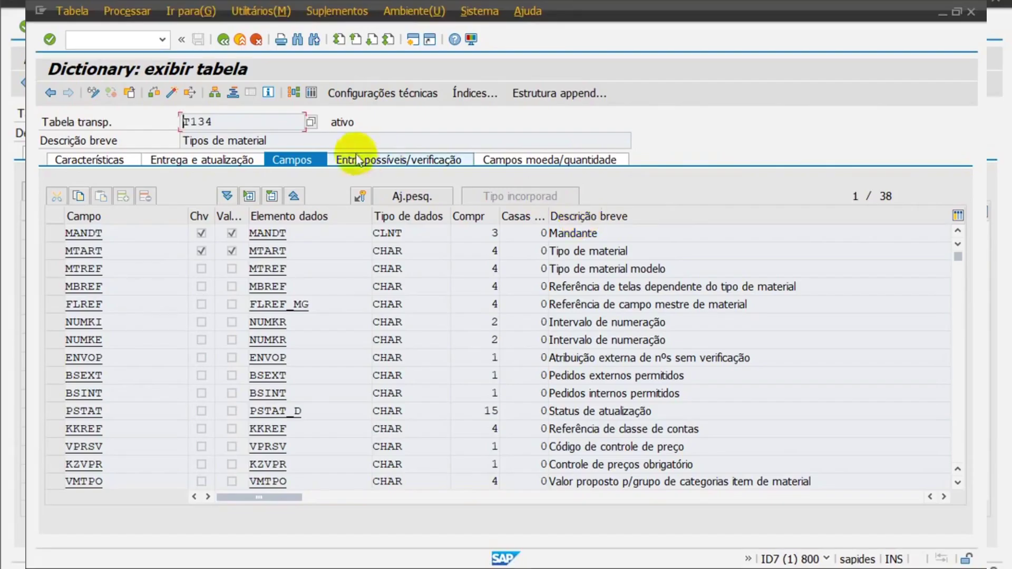
{"action": "key", "text": "alt+Tab"}
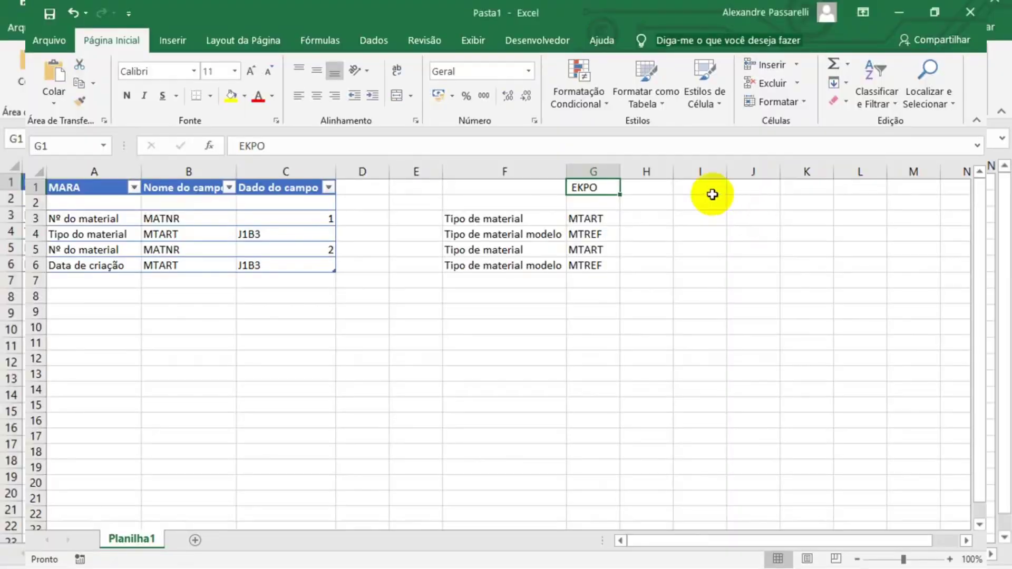
{"action": "key", "text": "alt+Tab"}
{"action": "left_click", "coordinate": [710, 194]}
{"action": "key", "text": "alt+Tab"}
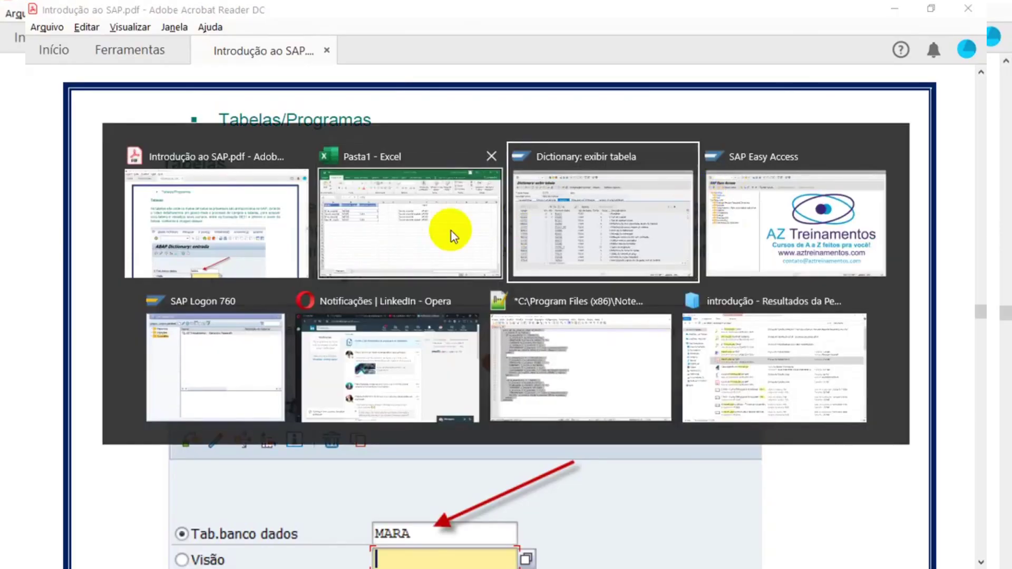
{"action": "left_click", "coordinate": [451, 223]}
{"action": "key", "text": "alt+r"}
{"action": "key", "text": "ctrl+v"}
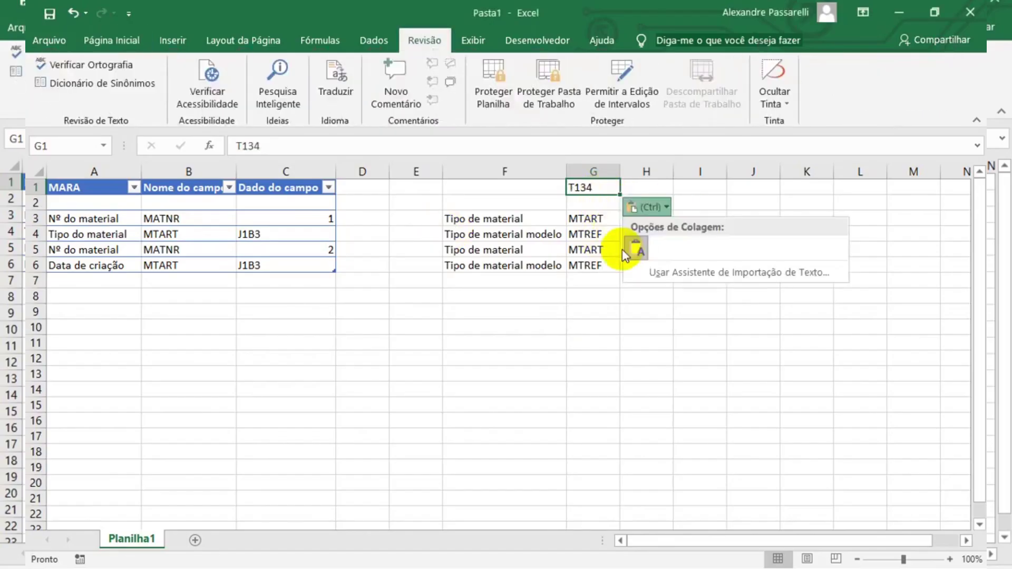
Move the T134 heading from cell G1 to cell F1
{"action": "left_click", "coordinate": [497, 238]}
{"action": "left_click", "coordinate": [585, 187]}
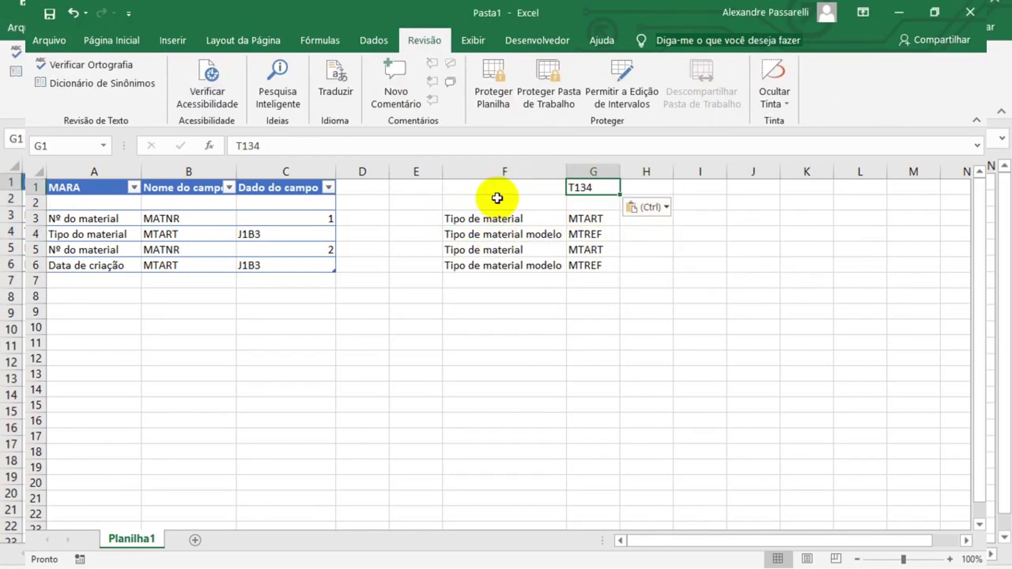
{"action": "key", "text": "ctrl+x"}
{"action": "left_click", "coordinate": [505, 189]}
{"action": "key", "text": "ctrl+v"}
Enter the sample value J1B3 in cell H3, beside the first MTART entry of table T134
{"action": "left_click", "coordinate": [539, 251]}
{"action": "left_click", "coordinate": [613, 218]}
{"action": "left_click", "coordinate": [640, 221]}
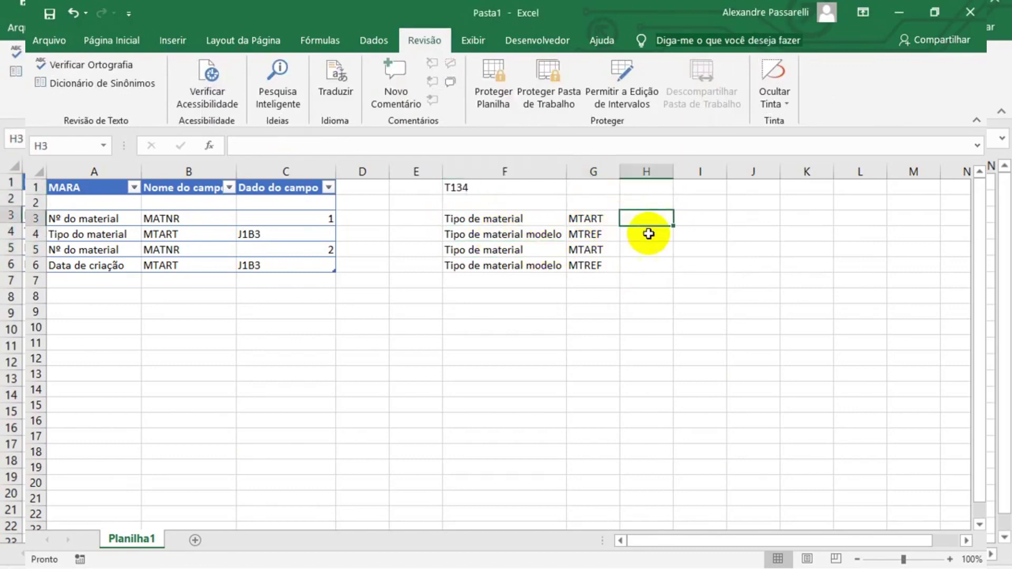
{"action": "type", "text": "J1B"}
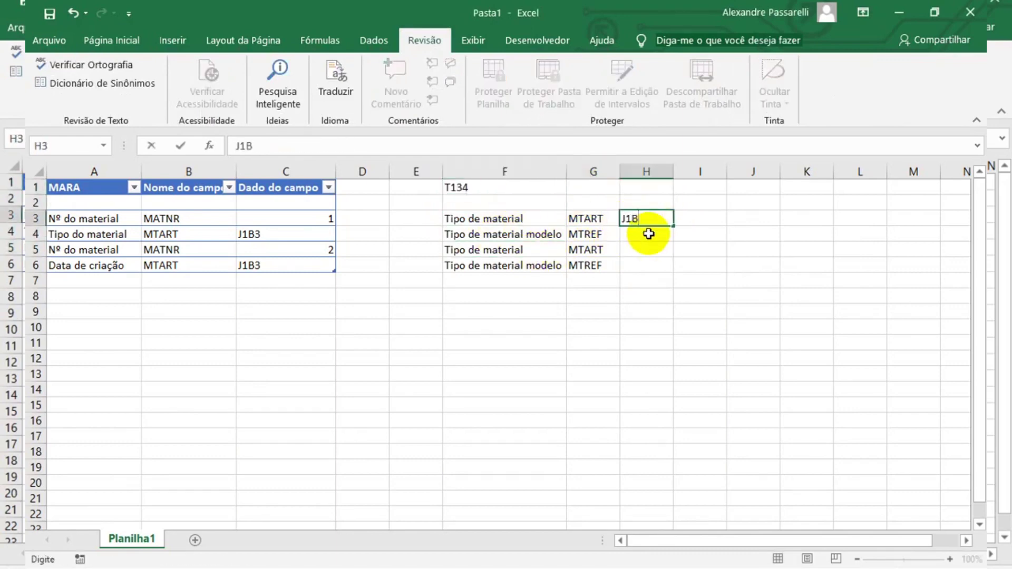
{"action": "type", "text": "3"}
{"action": "key", "text": "Return"}
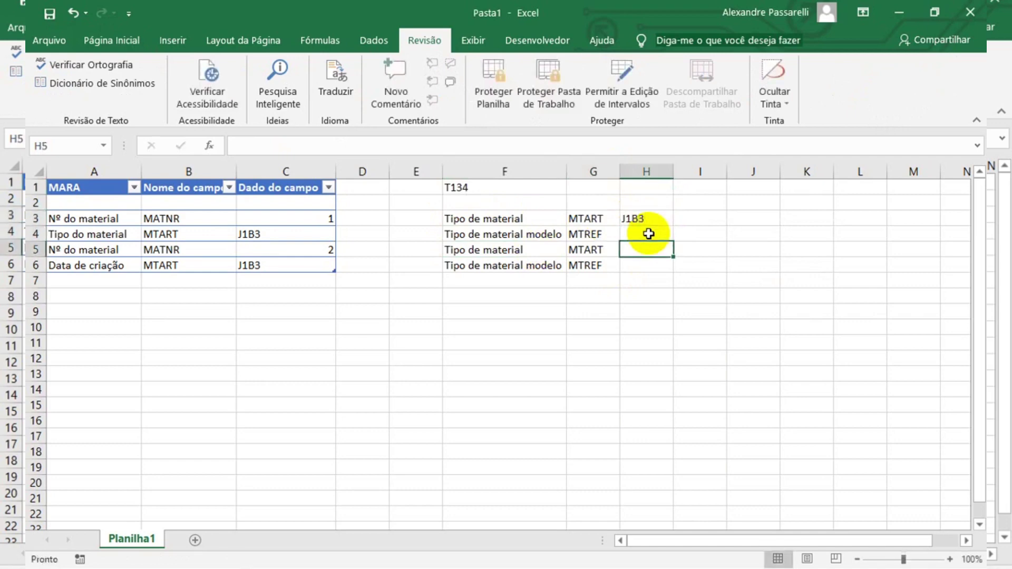
Enter J1B5 in cell H5 beside the second T134 MTART entry and change it to J1BR
{"action": "type", "text": "J"}
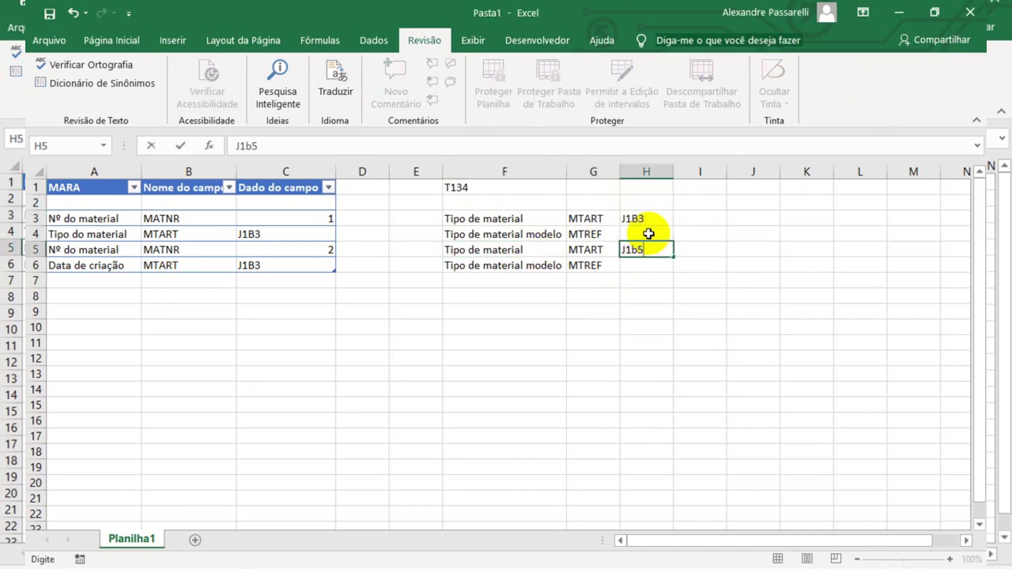
{"action": "type", "text": "1B5"}
{"action": "key", "text": "Return"}
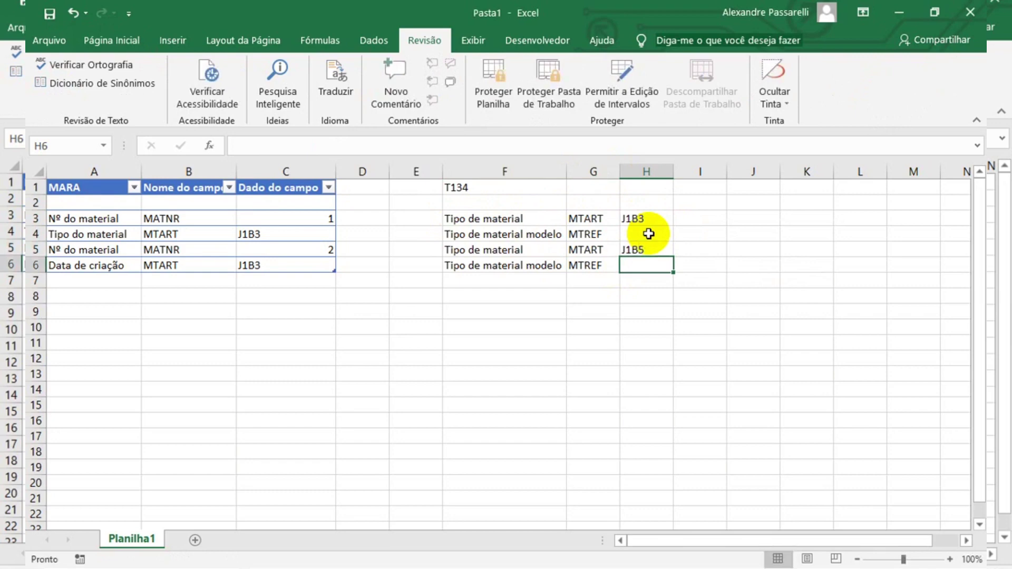
{"action": "key", "text": "Up"}
{"action": "key", "text": "F2"}
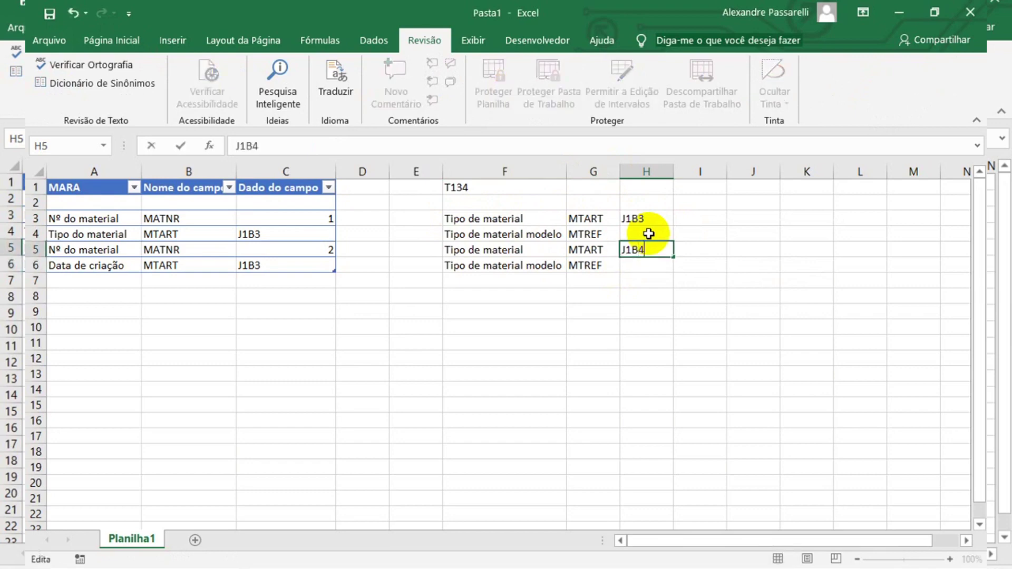
{"action": "key", "text": "Return"}
Fill the MTART cells B4 and G3 with green
{"action": "left_click", "coordinate": [176, 244]}
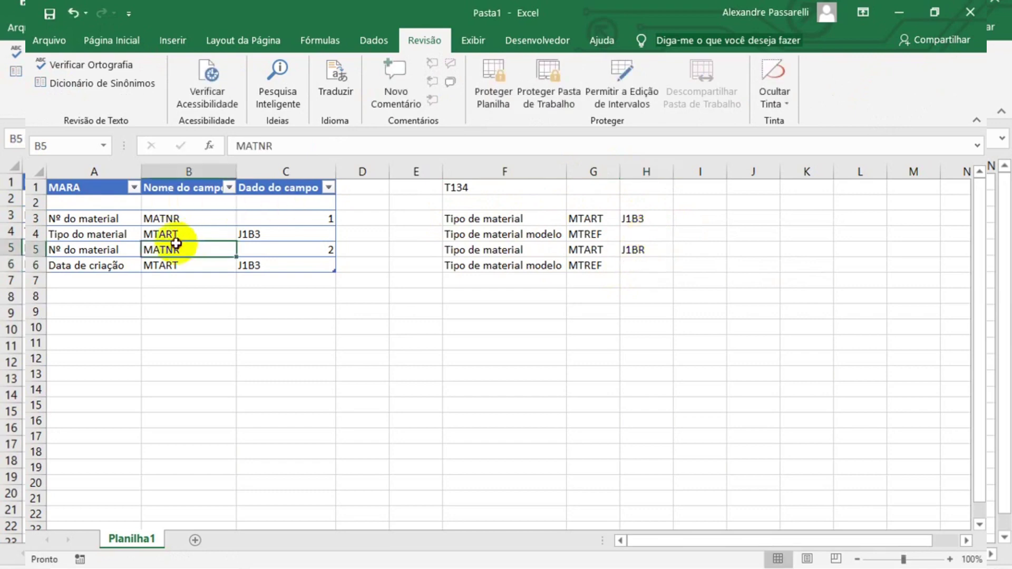
{"action": "left_click", "coordinate": [198, 232]}
{"action": "left_click", "coordinate": [591, 218], "text": "ctrl"}
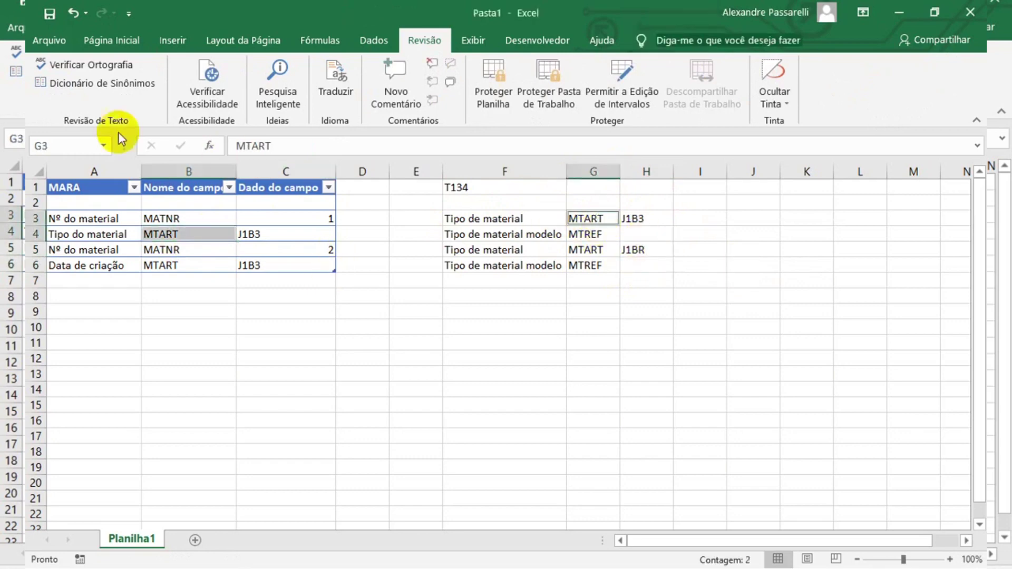
{"action": "left_click", "coordinate": [112, 40]}
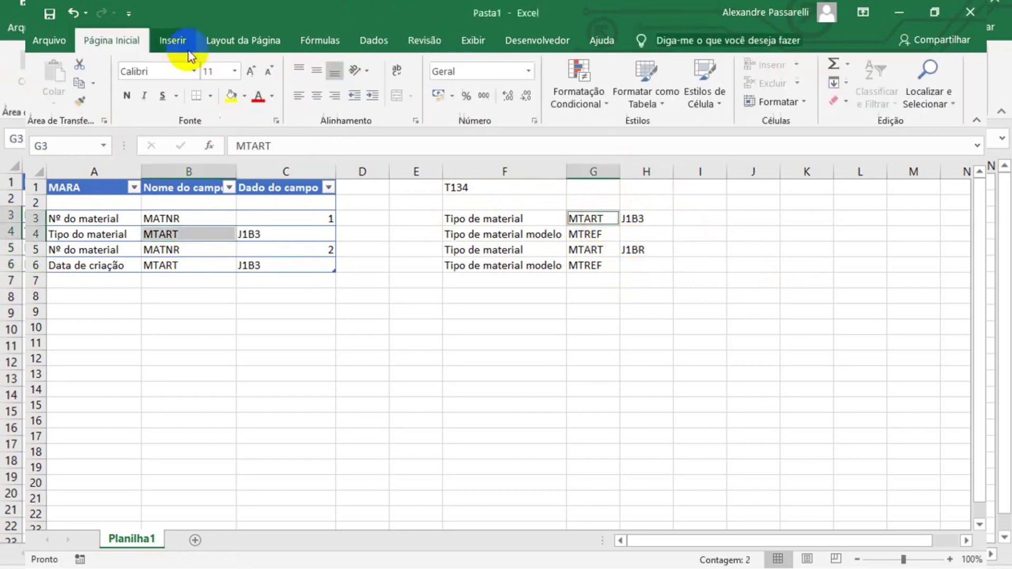
{"action": "left_click", "coordinate": [245, 97]}
{"action": "left_click", "coordinate": [285, 219]}
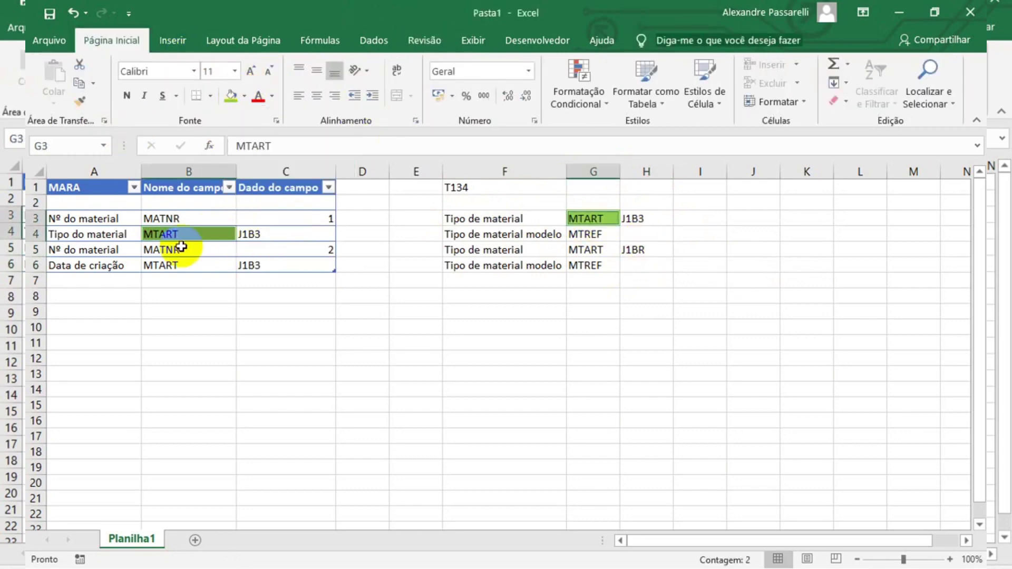
Fill the second MARA MTART entry in cell B6 with the same green
{"action": "left_click", "coordinate": [181, 265]}
{"action": "left_click", "coordinate": [590, 250], "text": "ctrl"}
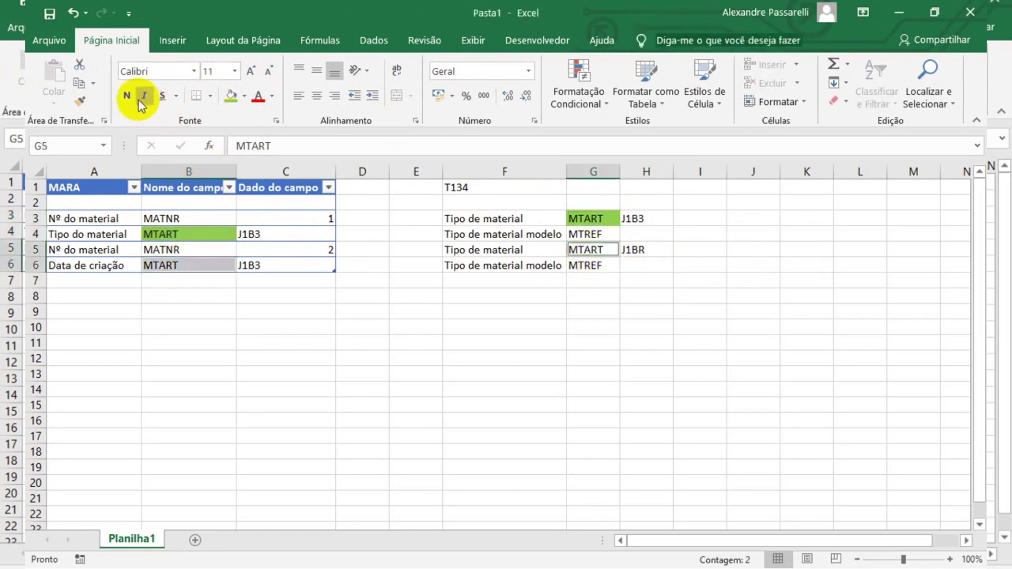
{"action": "left_click", "coordinate": [602, 216]}
{"action": "left_click", "coordinate": [178, 259]}
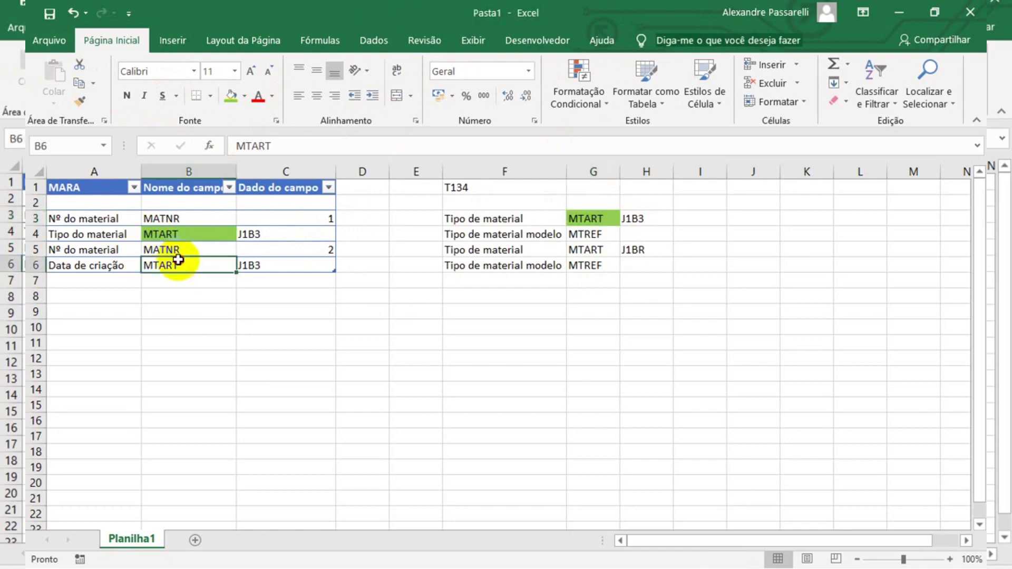
{"action": "left_click", "coordinate": [232, 96]}
Compare the green MTART cells of MARA and T134 and change the value in cell H5 to J1B4
{"action": "left_click", "coordinate": [589, 217]}
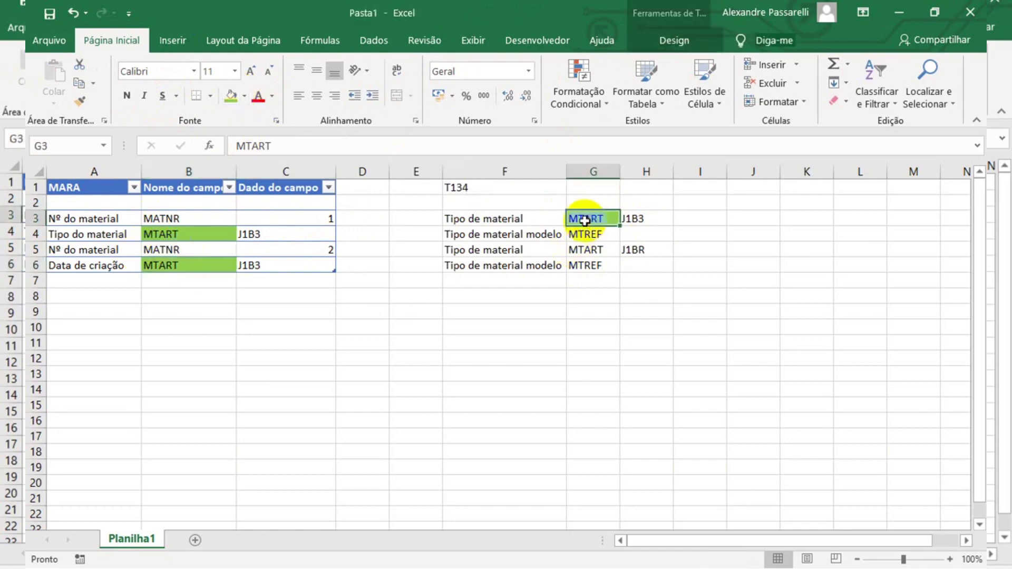
{"action": "left_click", "coordinate": [178, 265]}
{"action": "left_click", "coordinate": [574, 218]}
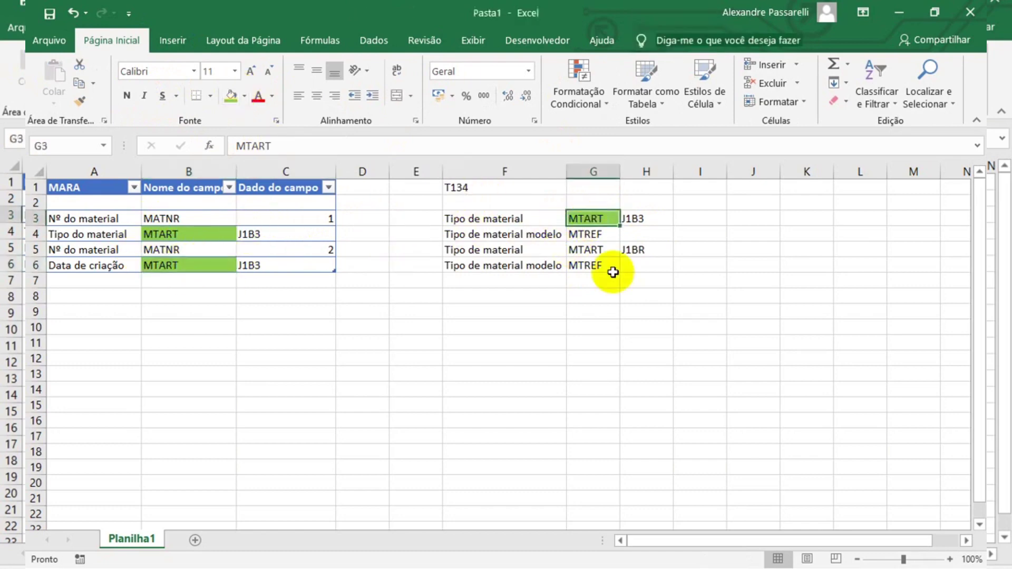
{"action": "left_click", "coordinate": [593, 251]}
{"action": "double_click", "coordinate": [645, 251]}
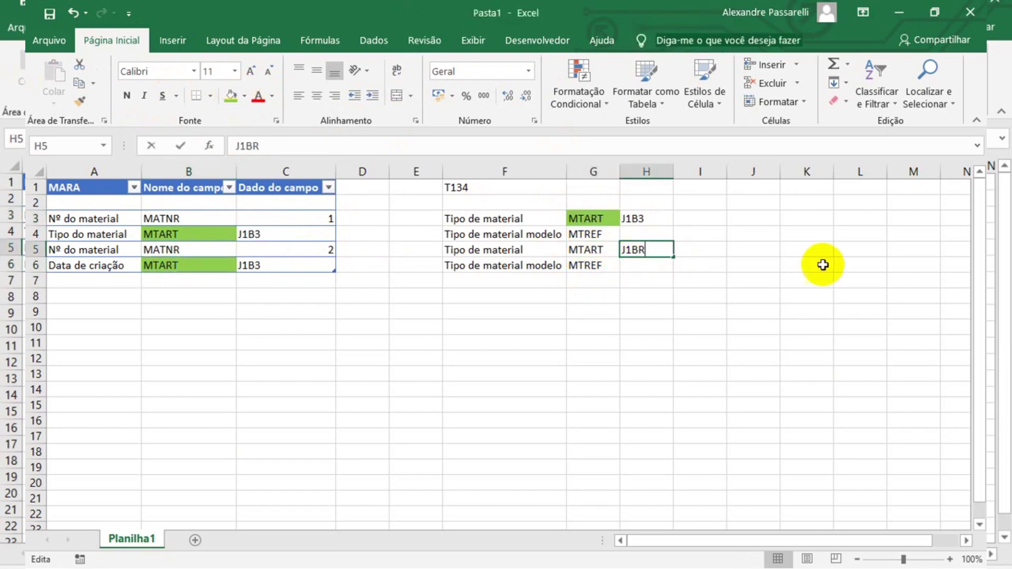
{"action": "key", "text": "BackSpace"}
{"action": "type", "text": "4"}
{"action": "key", "text": "Return"}
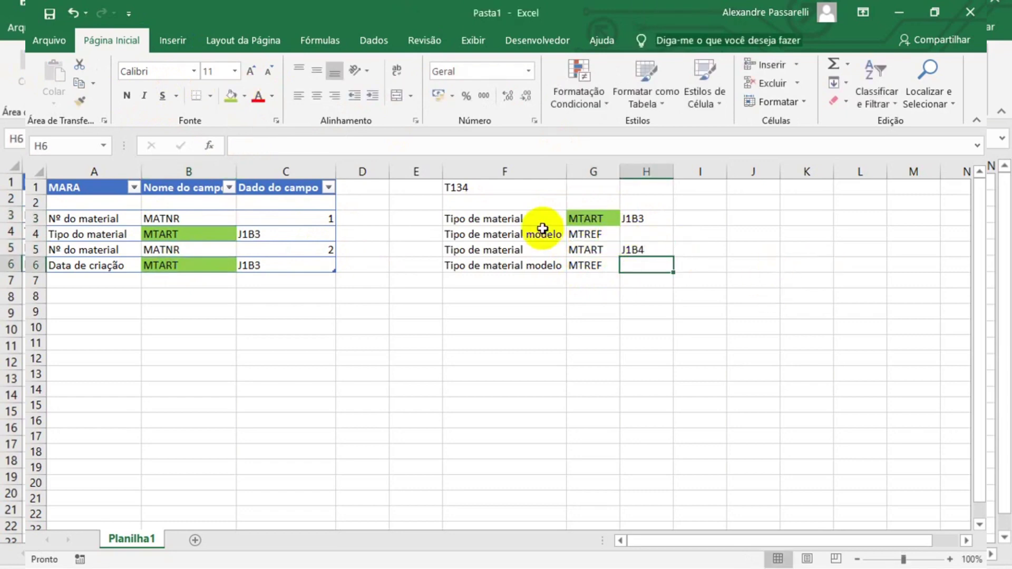
Duplicate the MARA sample rows A3:C6 directly below, starting at cell A7
{"action": "left_click_drag", "start_coordinate": [543, 229], "coordinate": [590, 265]}
{"action": "left_click_drag", "start_coordinate": [112, 211], "coordinate": [263, 265]}
{"action": "key", "text": "ctrl+c"}
{"action": "left_click", "coordinate": [90, 280]}
{"action": "key", "text": "ctrl+v"}
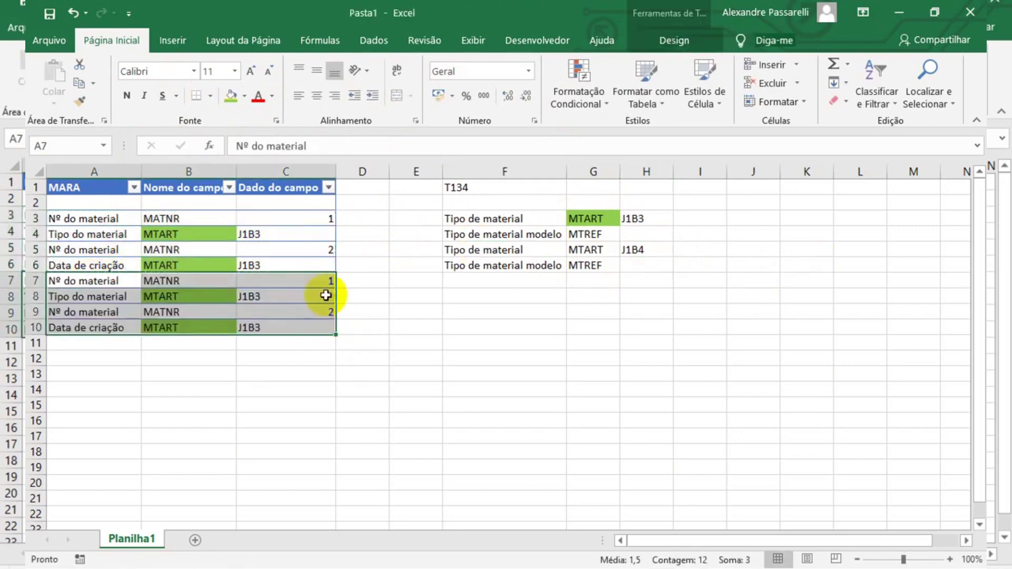
Set the material numbers of the duplicated MATNR rows to 3 in cell C7 and 4 in cell C9
{"action": "double_click", "coordinate": [328, 281]}
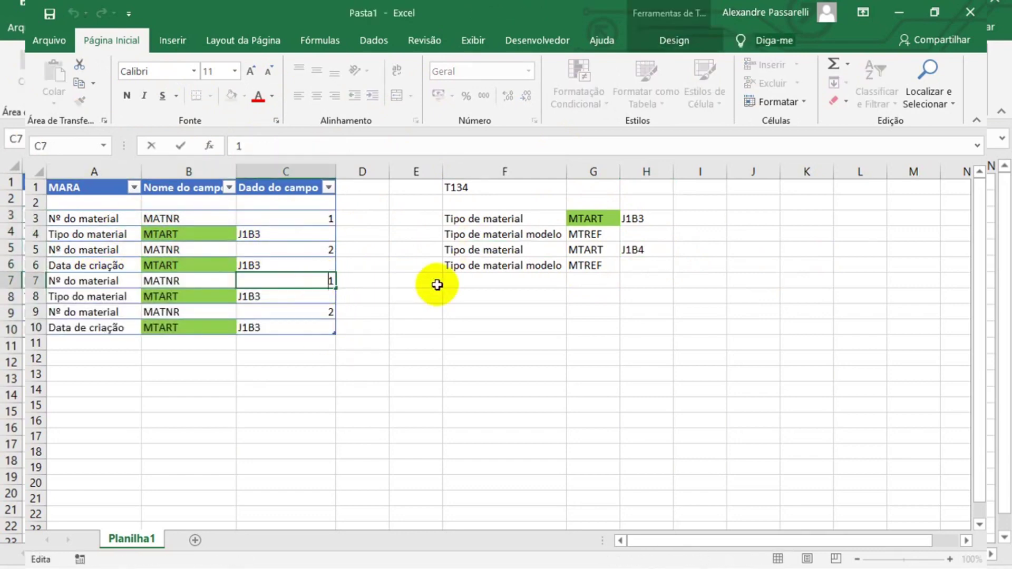
{"action": "key", "text": "Return"}
{"action": "key", "text": "Up"}
{"action": "type", "text": "3"}
{"action": "key", "text": "Return"}
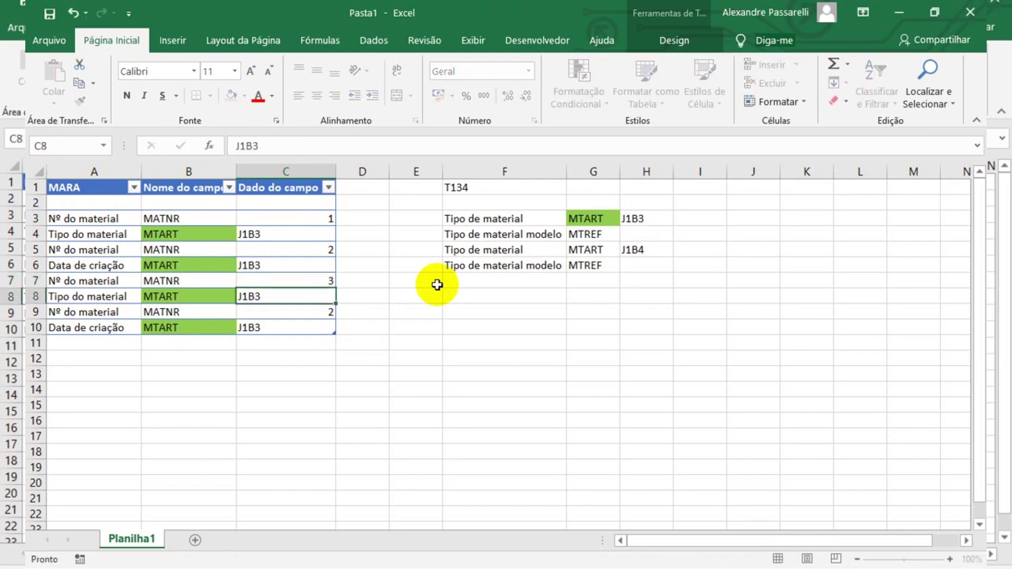
{"action": "key", "text": "Return"}
{"action": "key", "text": "Return"}
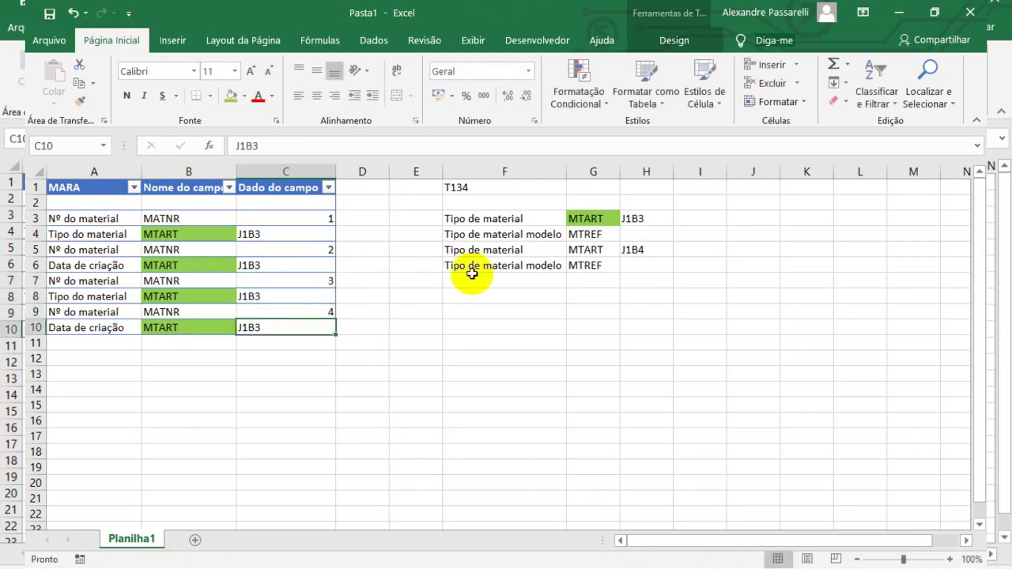
Set the MTART data of the duplicated rows to J1B4 in cell C8 and J1B5 in cell C10
{"action": "double_click", "coordinate": [307, 298]}
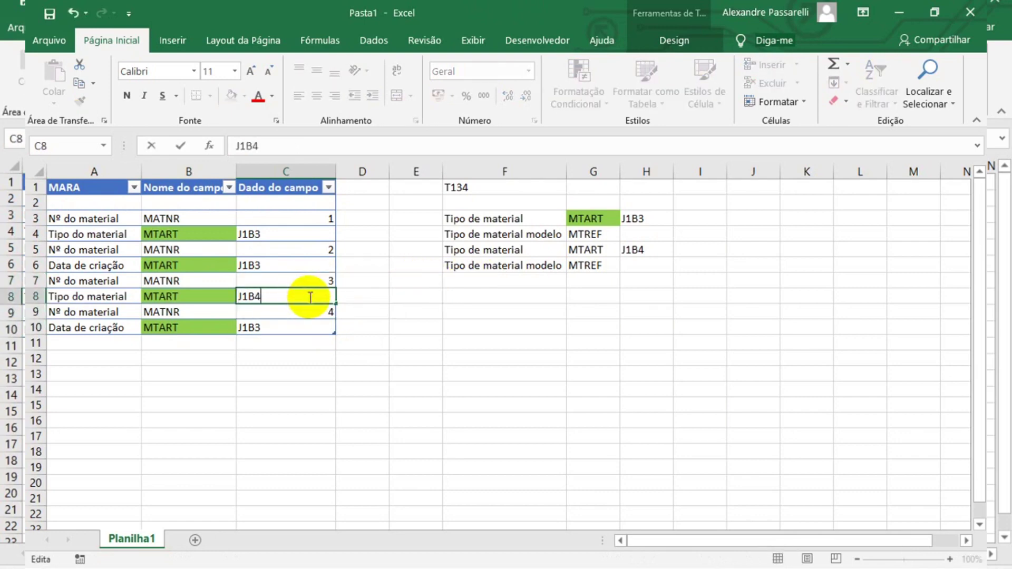
{"action": "key", "text": "Return"}
{"action": "key", "text": "Return"}
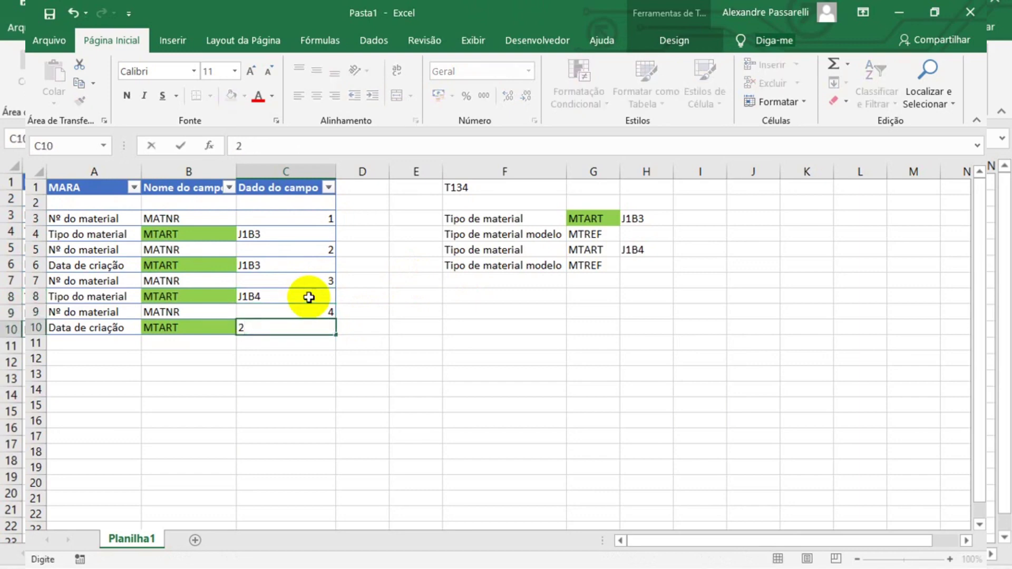
{"action": "left_click", "coordinate": [309, 297]}
{"action": "key", "text": "ctrl+c"}
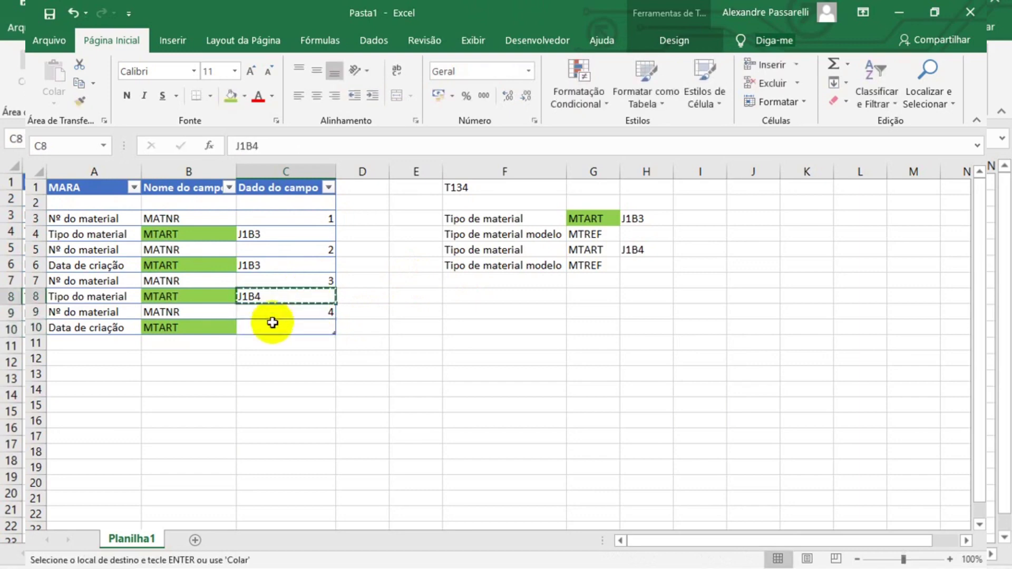
{"action": "left_click", "coordinate": [290, 326]}
{"action": "key", "text": "ctrl+v"}
{"action": "double_click", "coordinate": [297, 327]}
{"action": "type", "text": "5"}
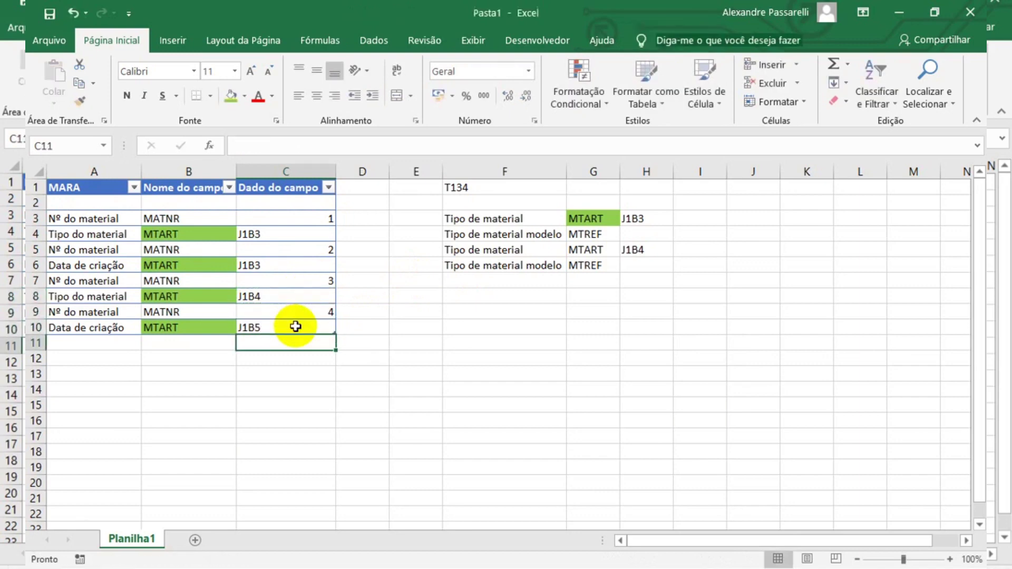
{"action": "left_click", "coordinate": [370, 329]}
{"action": "left_click_drag", "start_coordinate": [279, 293], "coordinate": [286, 325]}
{"action": "left_click", "coordinate": [631, 248]}
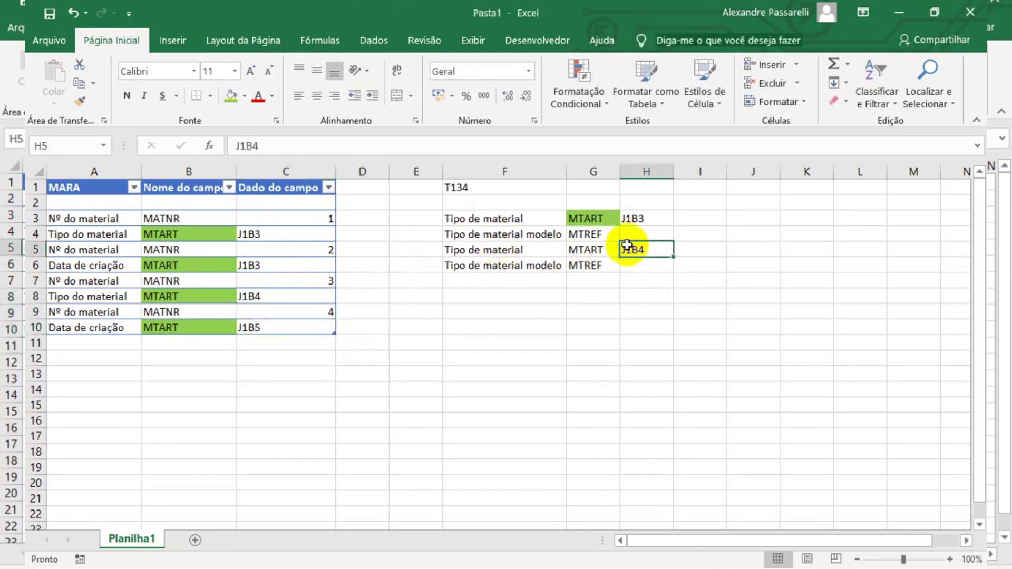
Label the T134 sample with "Tabelas mestres" in cell G1 and fit column G to the text
{"action": "left_click", "coordinate": [481, 187]}
{"action": "left_click", "coordinate": [598, 195]}
{"action": "type", "text": "Tabelas"}
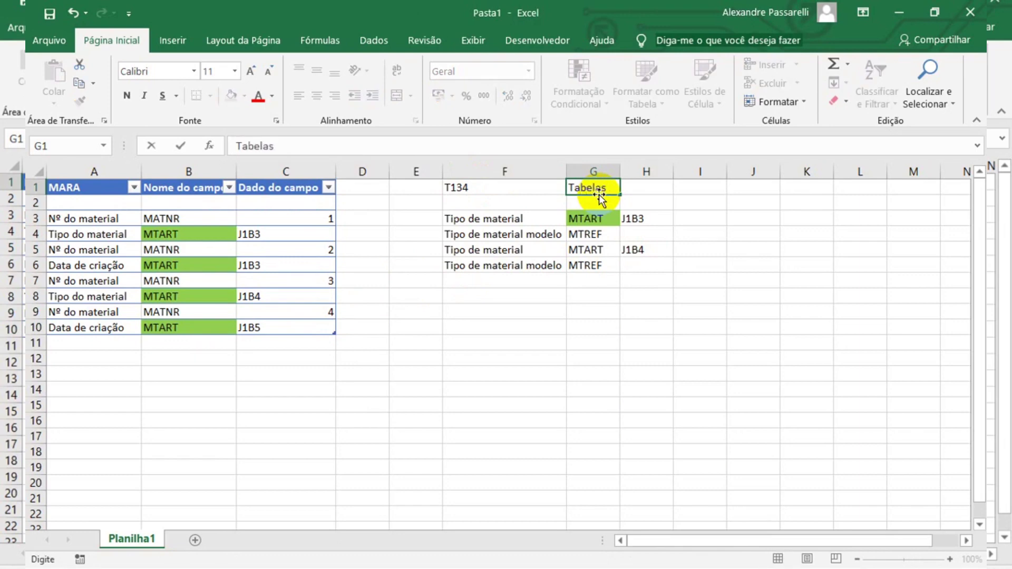
{"action": "type", "text": " mestres"}
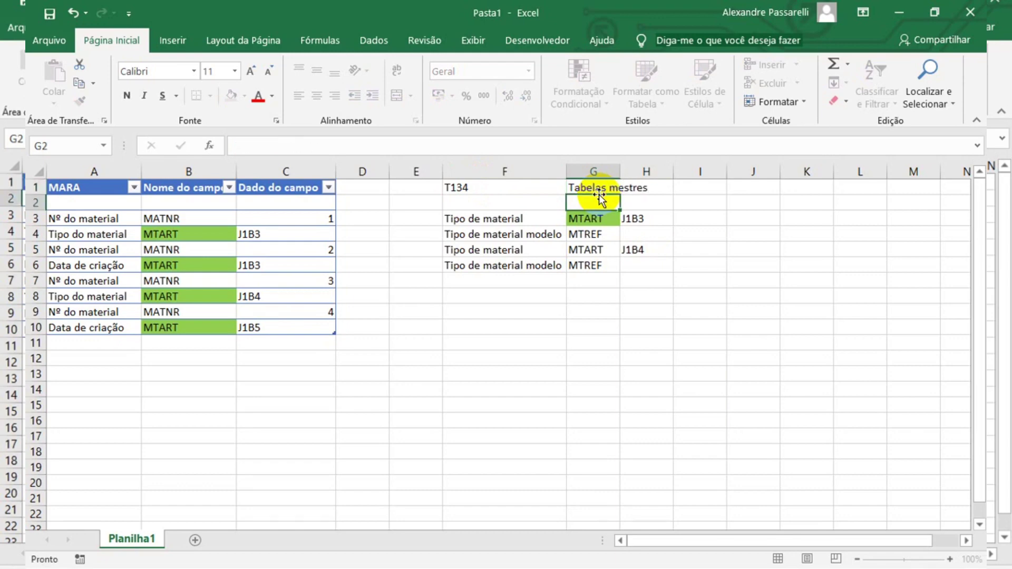
{"action": "key", "text": "Return"}
{"action": "double_click", "coordinate": [622, 170]}
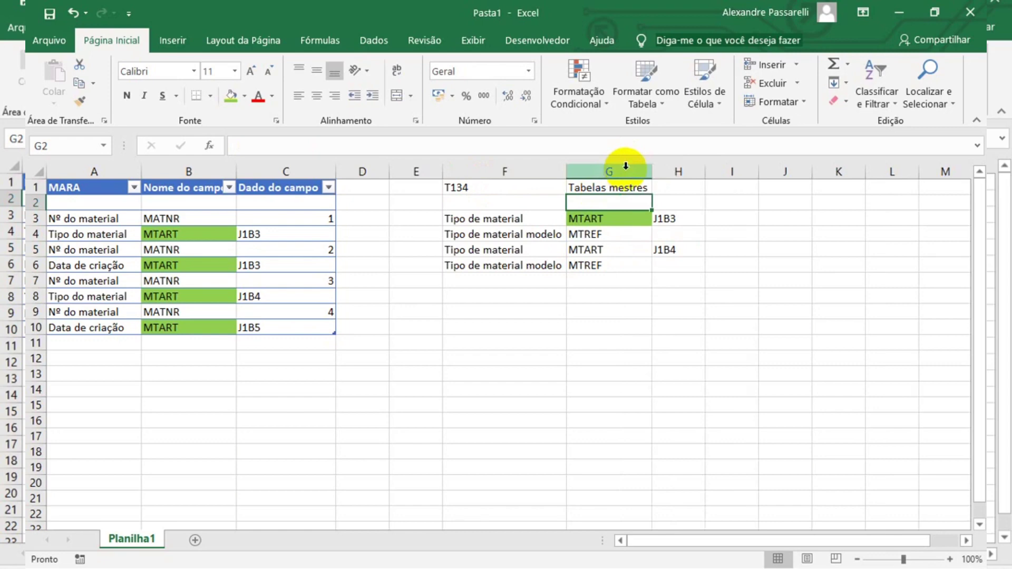
{"action": "left_click", "coordinate": [493, 188]}
Clear the MTREF entries and their descriptions from rows 4 and 6 of the T134 sample
{"action": "left_click", "coordinate": [585, 237]}
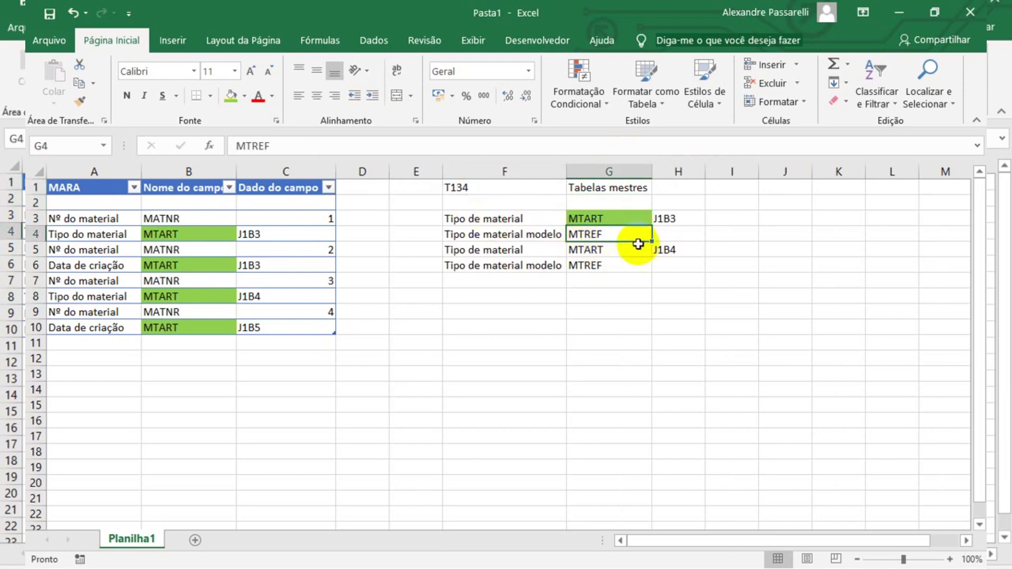
{"action": "left_click_drag", "start_coordinate": [609, 232], "coordinate": [492, 232]}
{"action": "key", "text": "Delete"}
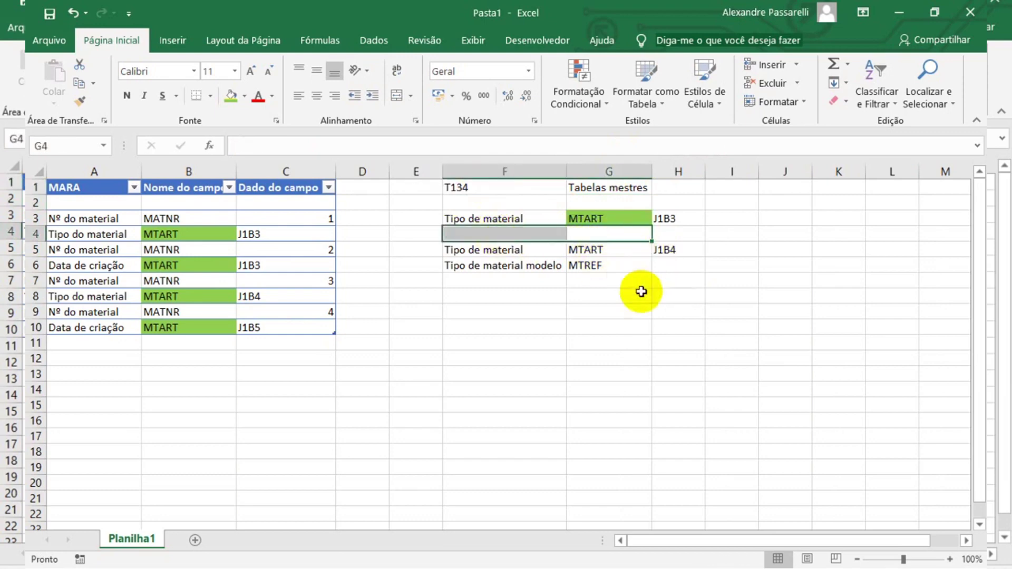
{"action": "left_click_drag", "start_coordinate": [606, 265], "coordinate": [665, 249]}
{"action": "key", "text": "Delete"}
Copy the T134 record in F5:H5 to rows 4 and 6
{"action": "left_click", "coordinate": [576, 248]}
{"action": "key", "text": "ctrl+c"}
{"action": "left_click", "coordinate": [520, 235]}
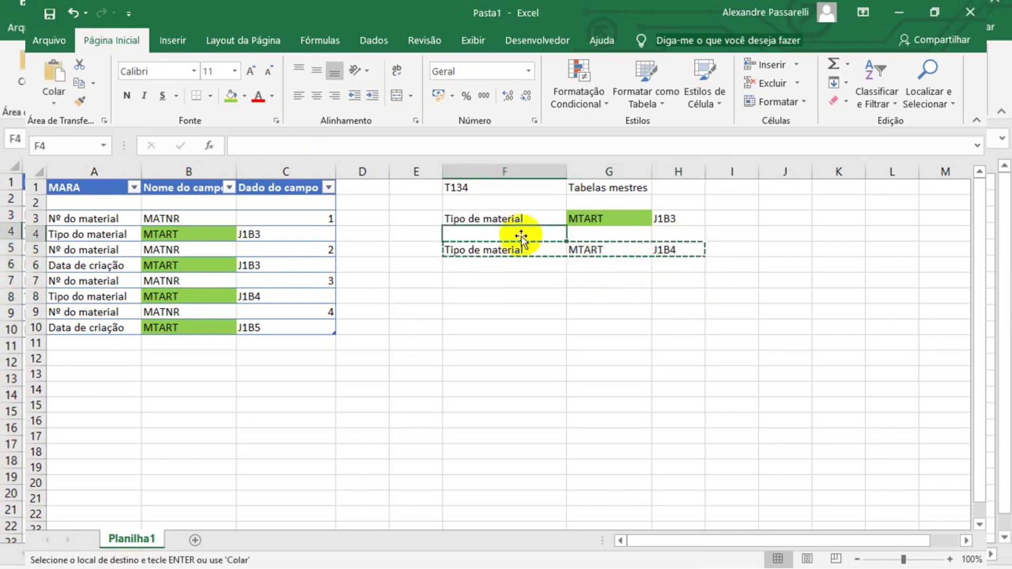
{"action": "key", "text": "ctrl+v"}
{"action": "left_click", "coordinate": [501, 264]}
{"action": "key", "text": "ctrl+v"}
Set the T134 value in cell H5 to J1B5 and clear the surplus record in F6:H6
{"action": "double_click", "coordinate": [684, 233]}
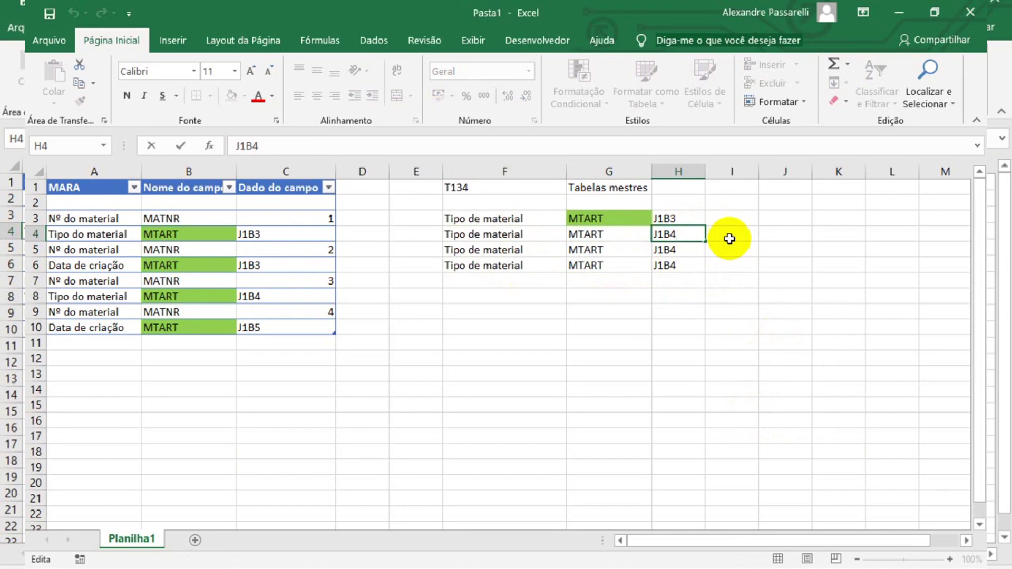
{"action": "key", "text": "Return"}
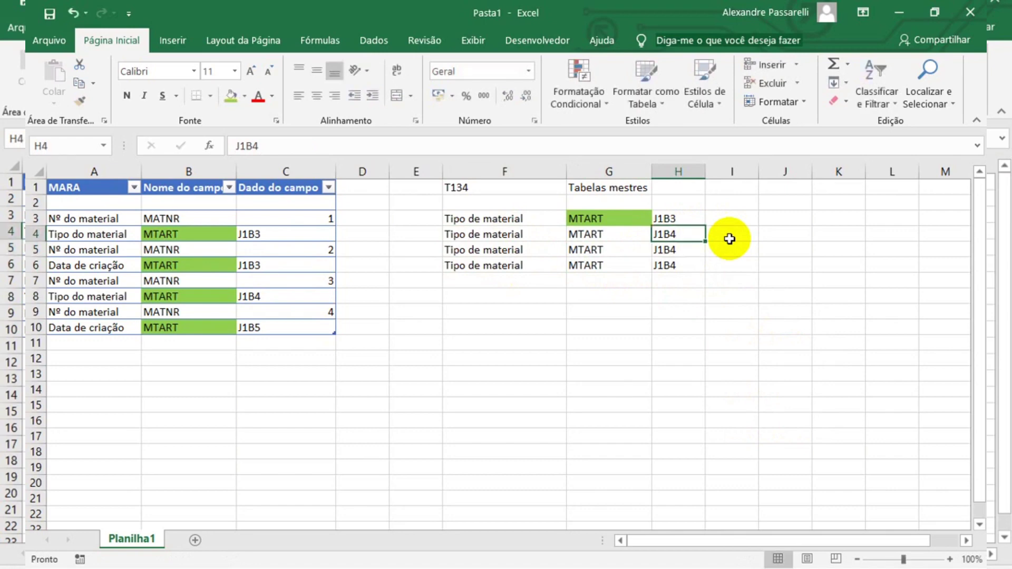
{"action": "key", "text": "Up"}
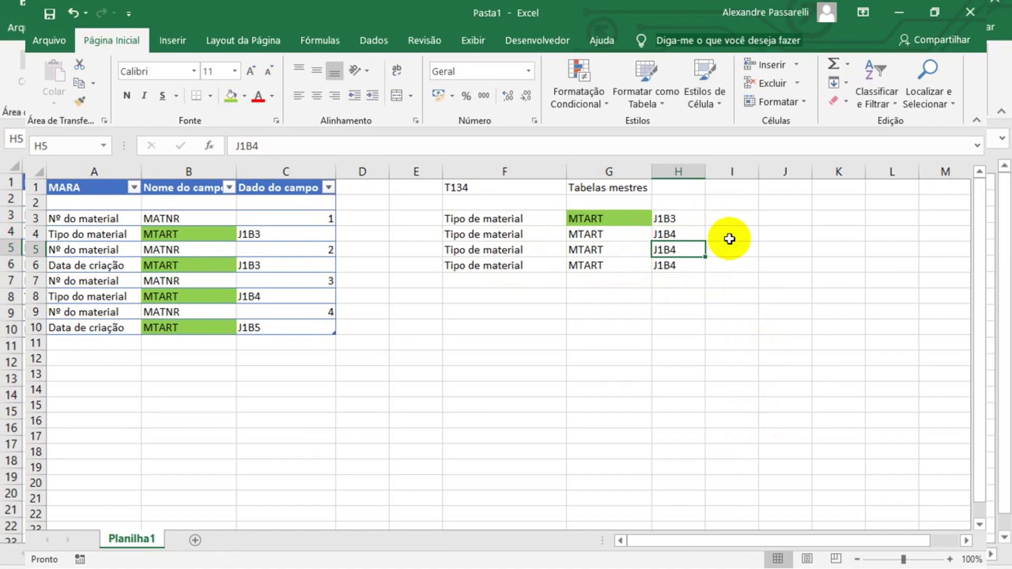
{"action": "key", "text": "F2"}
{"action": "key", "text": "BackSpace"}
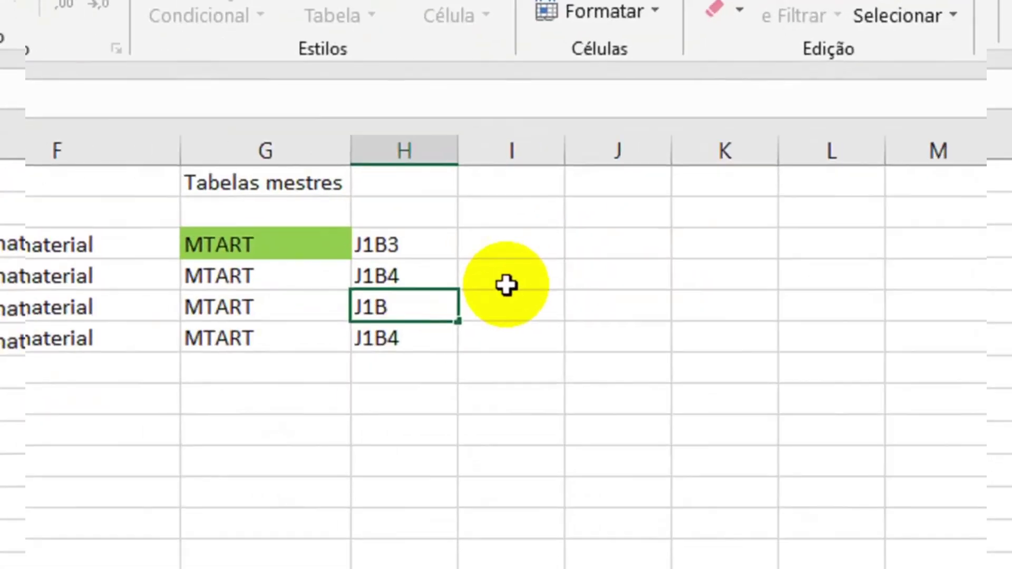
{"action": "key", "text": "Return"}
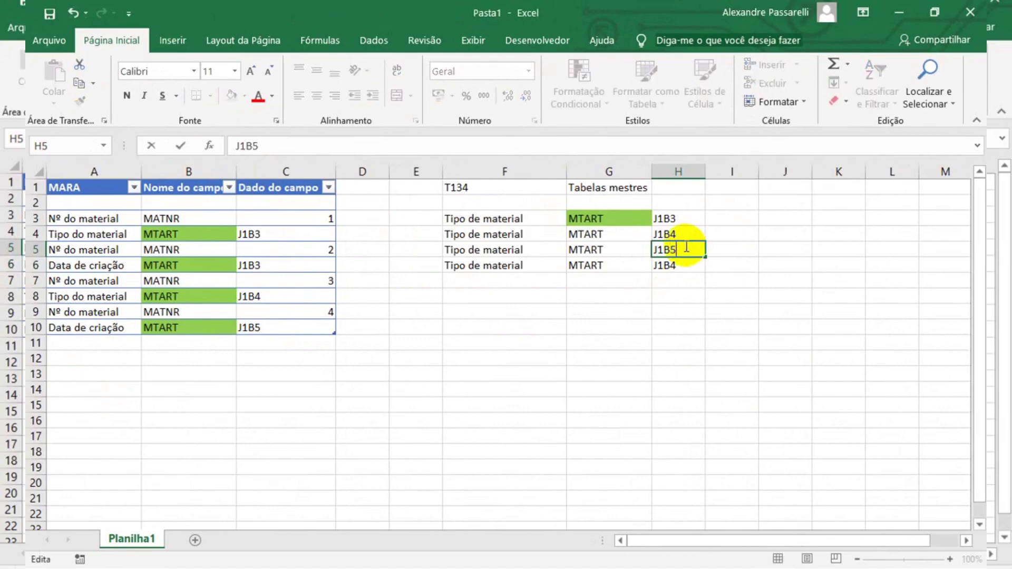
{"action": "key", "text": "Return"}
{"action": "left_click_drag", "start_coordinate": [513, 261], "coordinate": [654, 262]}
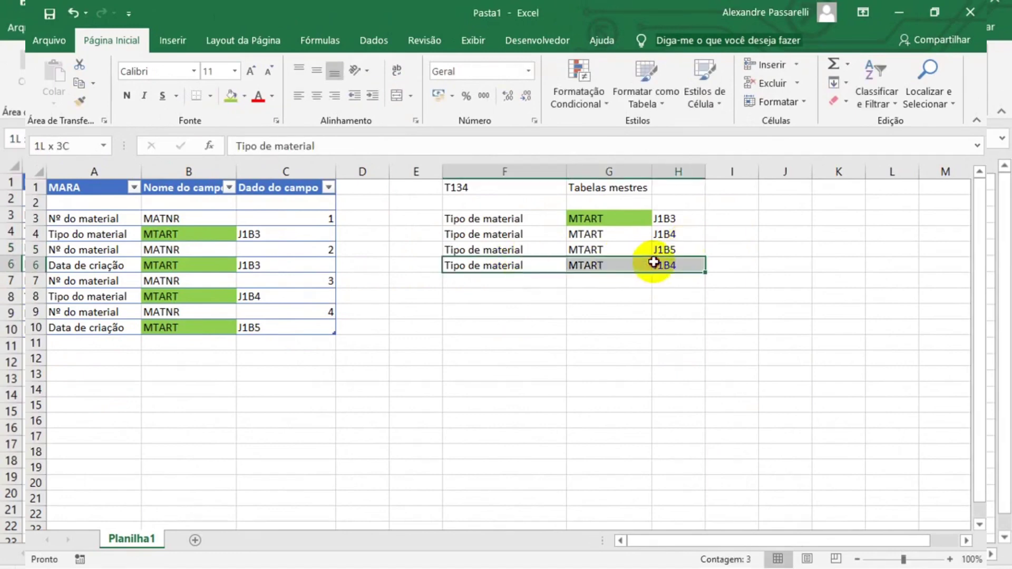
{"action": "key", "text": "Delete"}
Highlight the matching J1B4 entries in yellow: cell C8 in MARA and cells G4:H4 in T134
{"action": "left_click", "coordinate": [253, 248]}
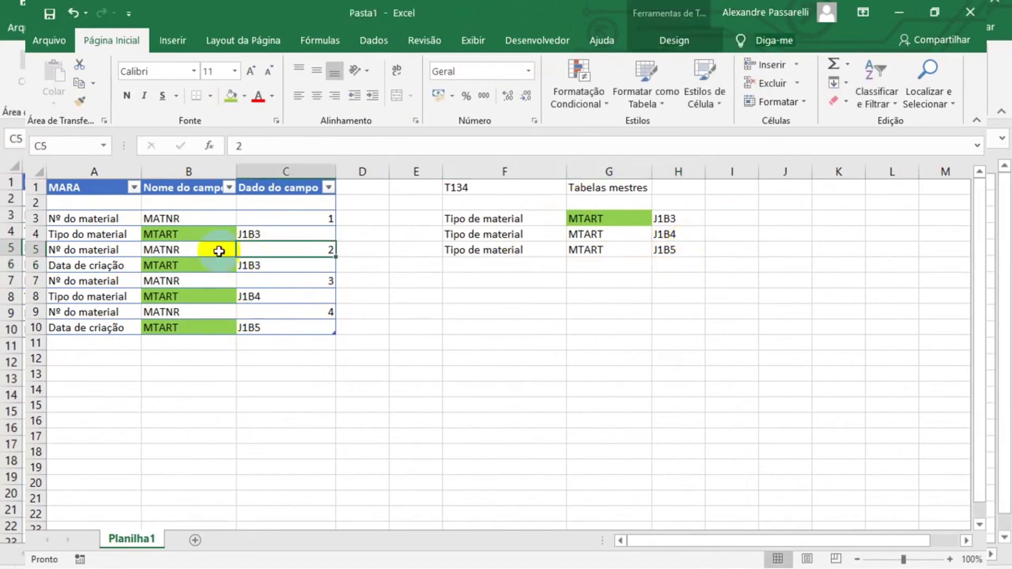
{"action": "left_click", "coordinate": [681, 233]}
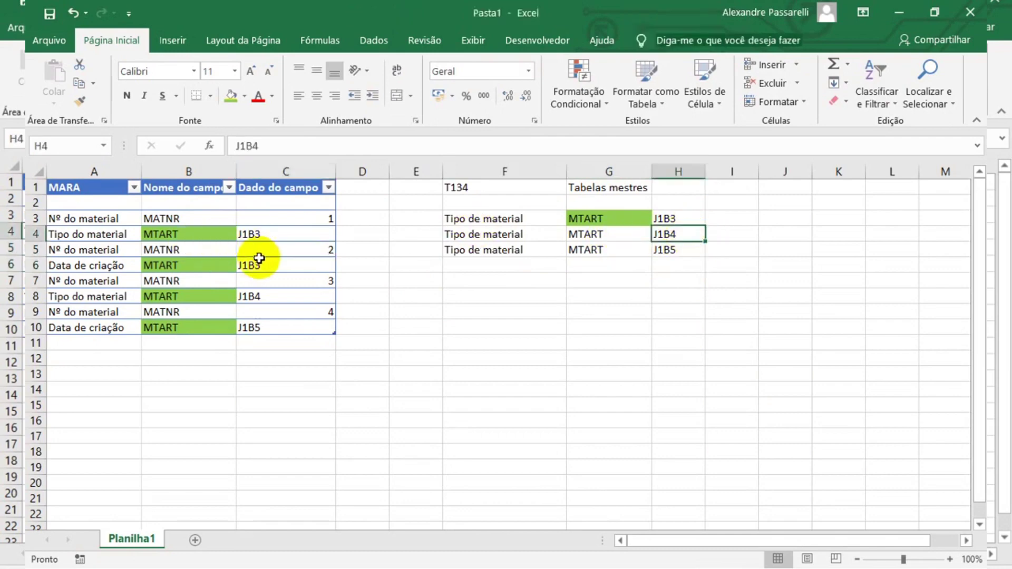
{"action": "left_click", "coordinate": [268, 296]}
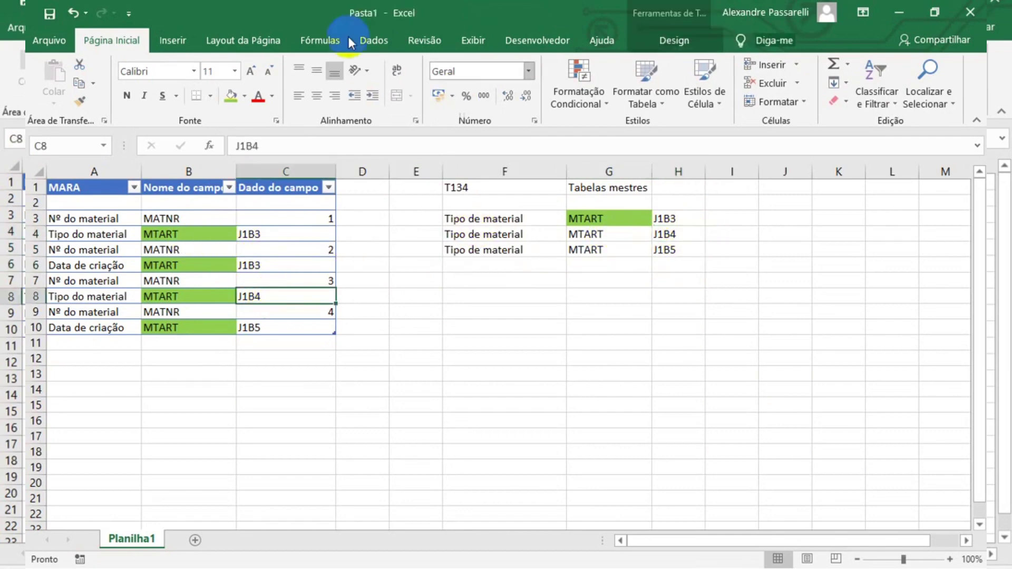
{"action": "left_click", "coordinate": [244, 96]}
{"action": "left_click", "coordinate": [278, 221]}
{"action": "left_click", "coordinate": [678, 233]}
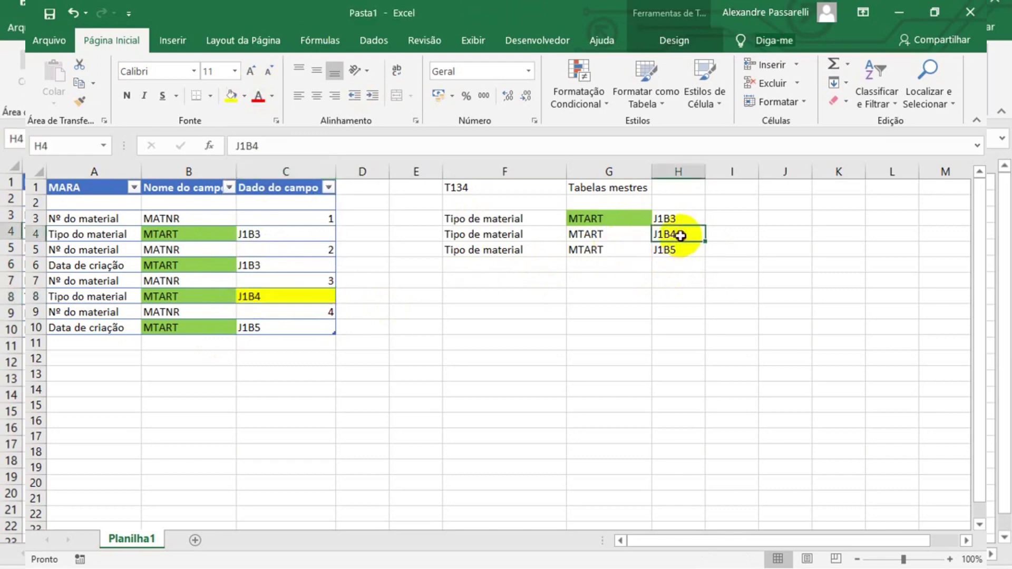
{"action": "left_click", "coordinate": [612, 239]}
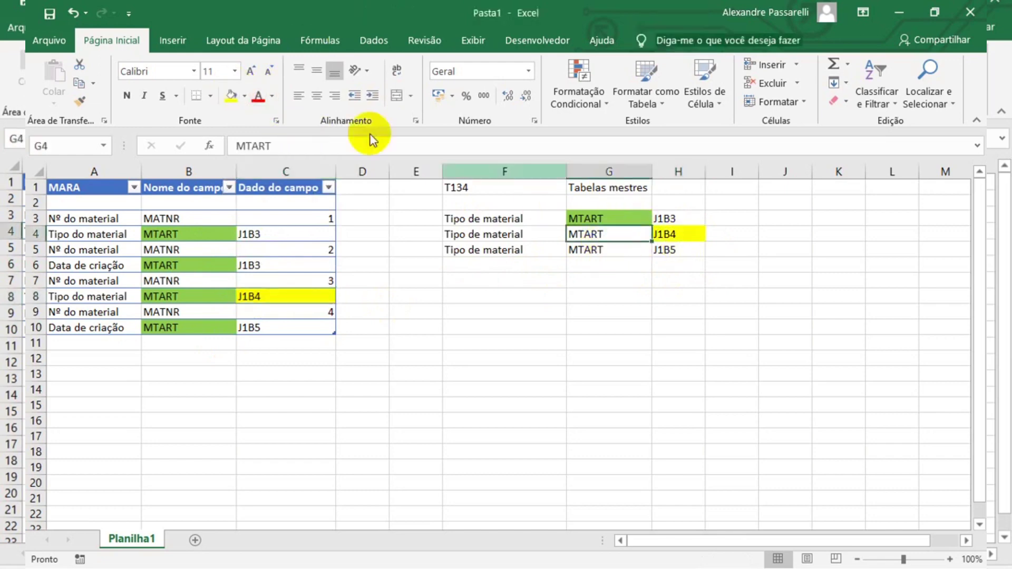
{"action": "left_click", "coordinate": [225, 96]}
Highlight the matching J1B5 entries in yellow: cell C10 in MARA and cells G5:H5 in T134
{"action": "left_click", "coordinate": [271, 327]}
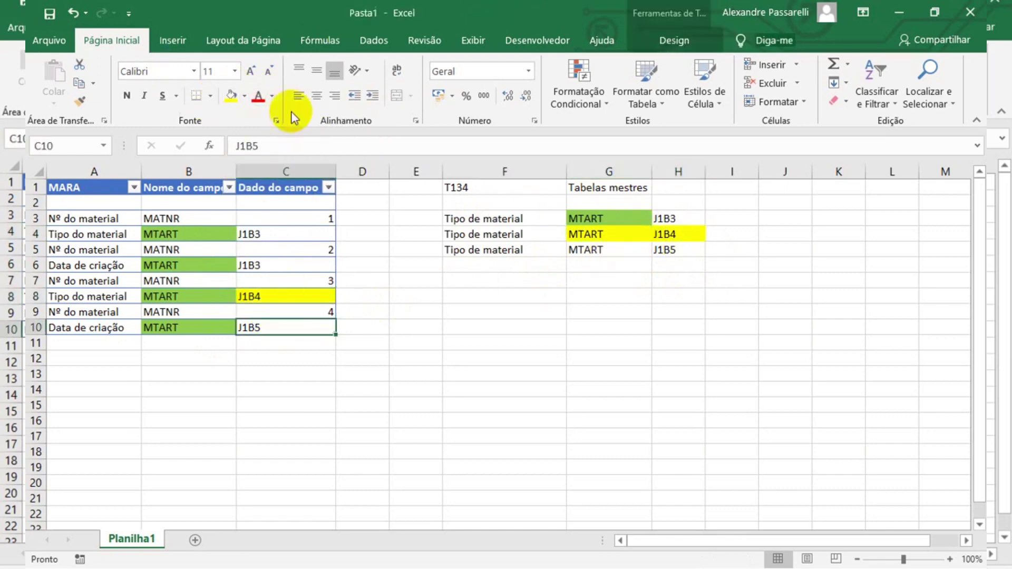
{"action": "left_click", "coordinate": [231, 96]}
{"action": "left_click_drag", "start_coordinate": [680, 250], "coordinate": [648, 252]}
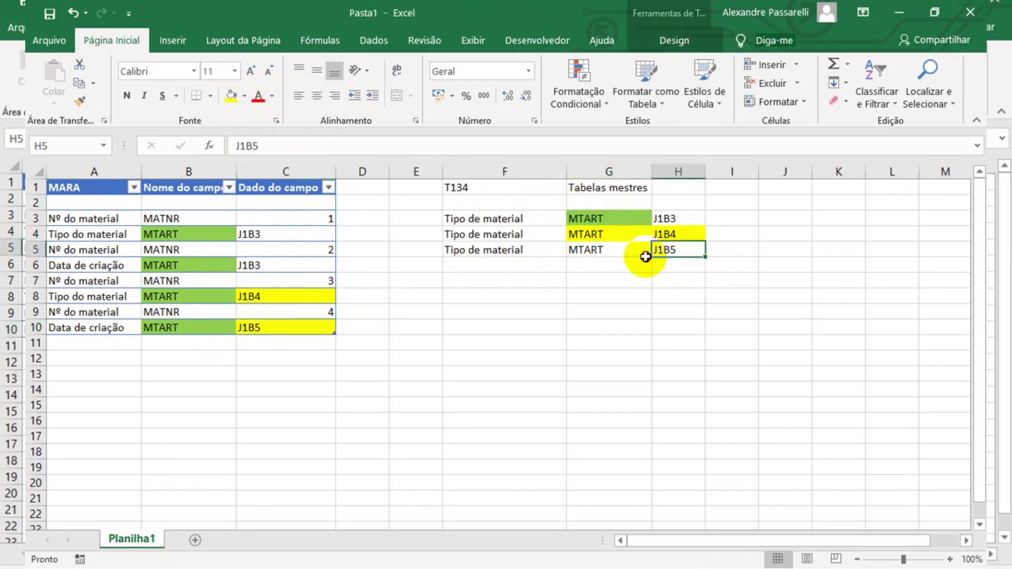
{"action": "left_click", "coordinate": [233, 104]}
{"action": "left_click", "coordinate": [656, 337]}
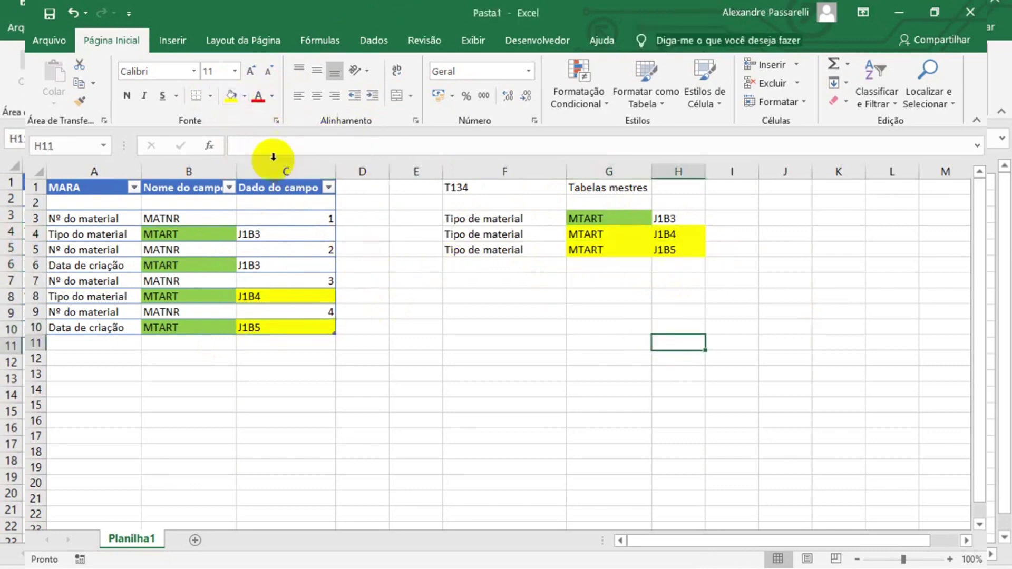
{"action": "left_click", "coordinate": [243, 96]}
{"action": "left_click", "coordinate": [409, 338]}
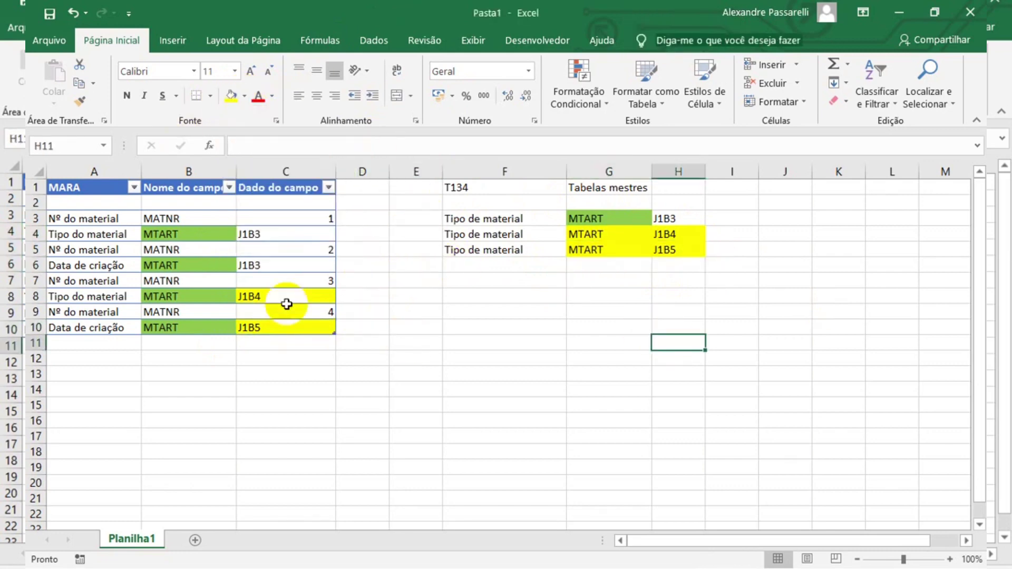
Highlight the matching J1B3 entries in yellow: cell H3 in T134 and cells C4 and C6 in MARA
{"action": "left_click", "coordinate": [278, 323]}
{"action": "left_click", "coordinate": [285, 234]}
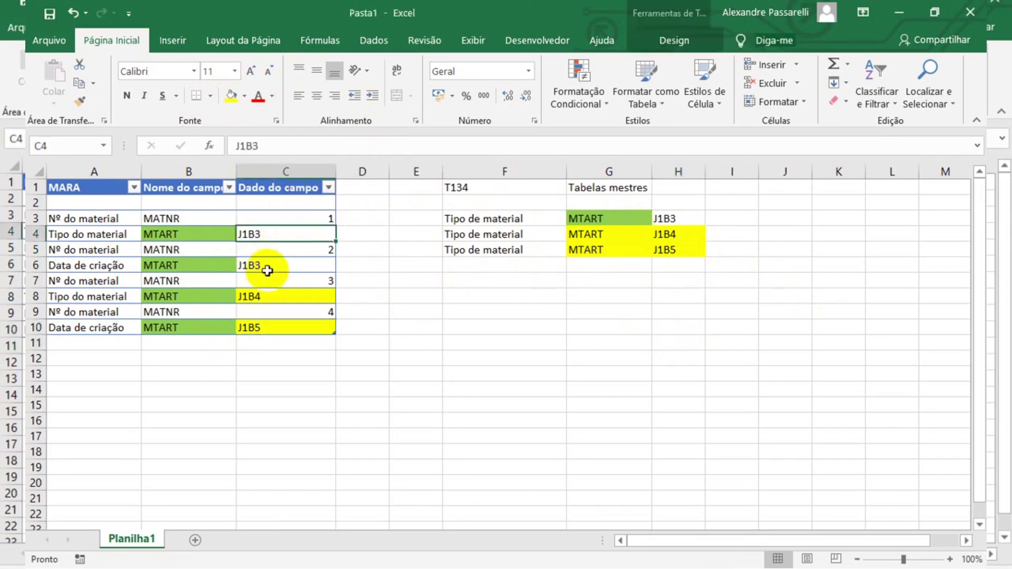
{"action": "left_click", "coordinate": [665, 217]}
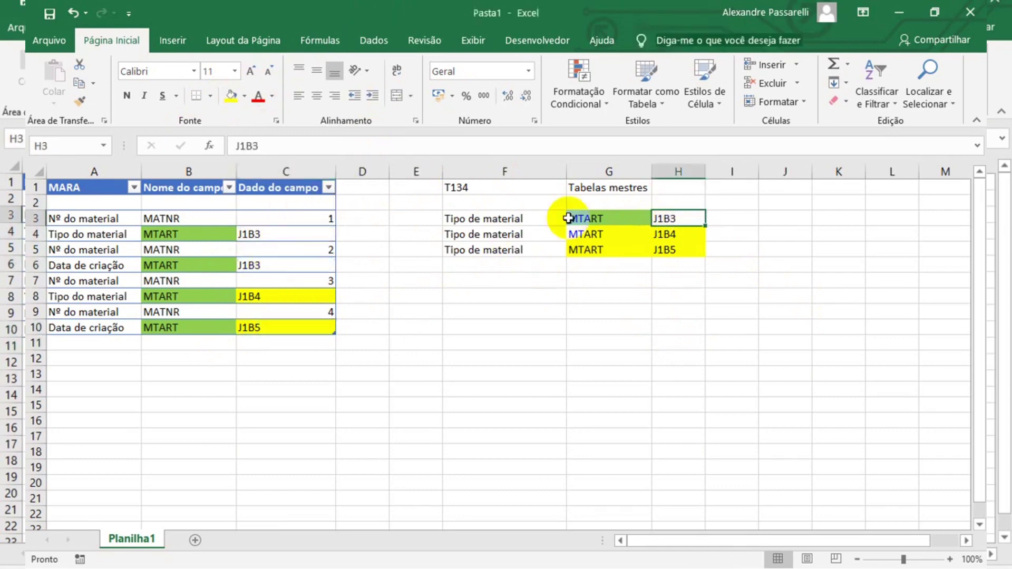
{"action": "left_click", "coordinate": [275, 235], "text": "ctrl"}
{"action": "left_click", "coordinate": [279, 265], "text": "ctrl"}
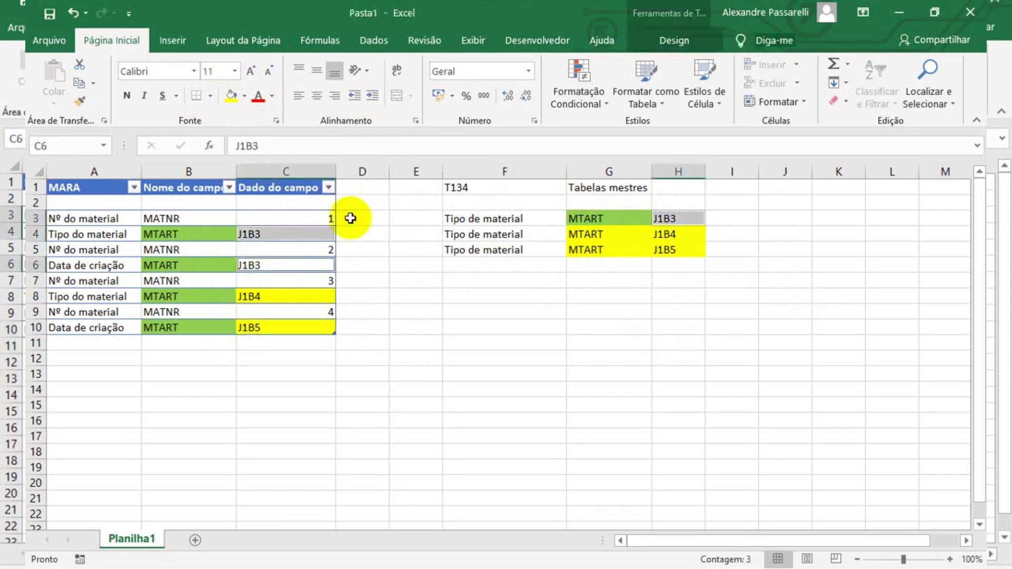
{"action": "left_click", "coordinate": [231, 96]}
{"action": "left_click", "coordinate": [659, 323]}
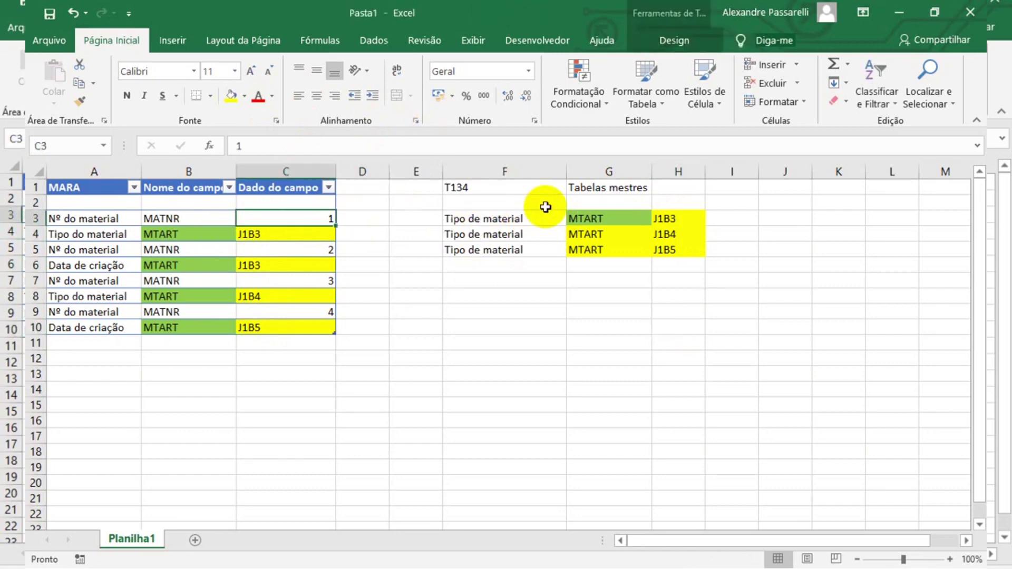
Delete the contents of A1:H15 and close the Pasta1 workbook without saving
{"action": "left_click", "coordinate": [413, 293]}
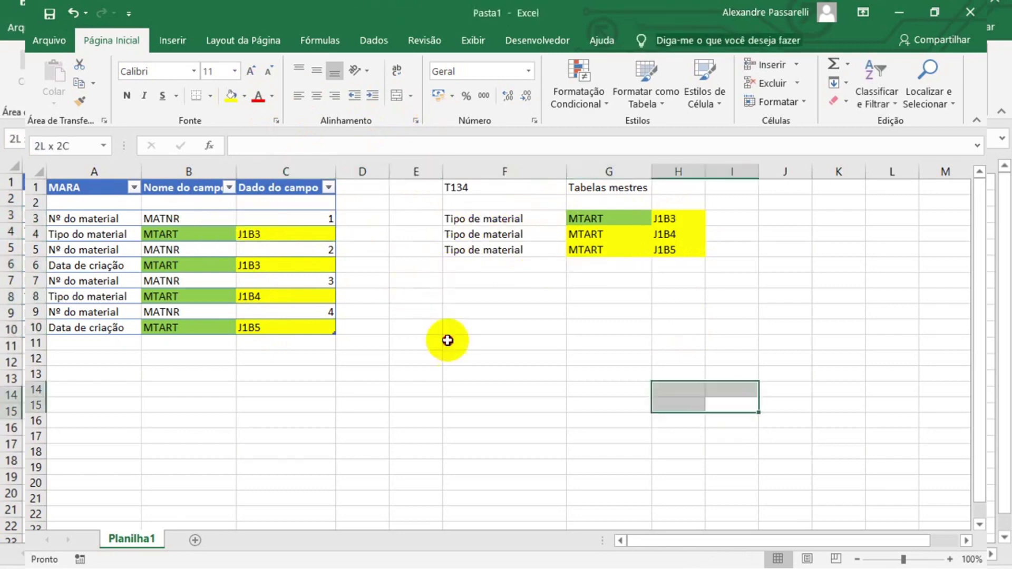
{"action": "left_click", "coordinate": [758, 215]}
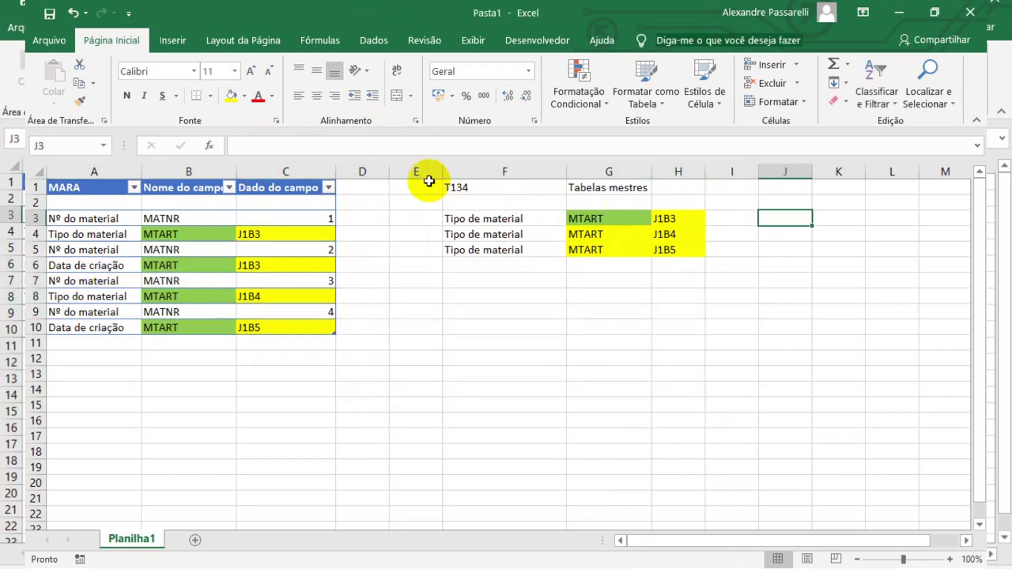
{"action": "left_click_drag", "start_coordinate": [663, 406], "coordinate": [70, 158]}
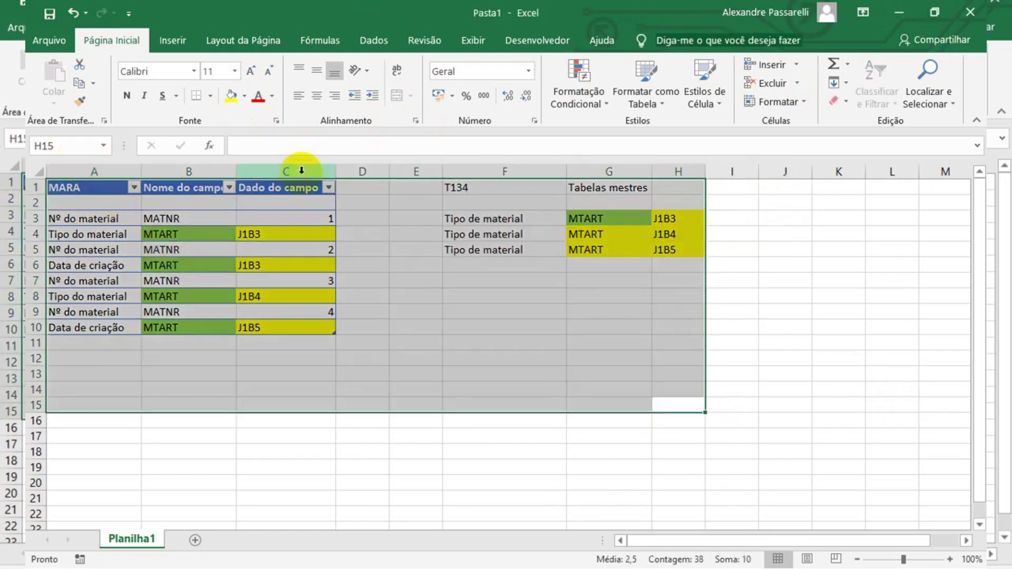
{"action": "key", "text": "ctrl+z"}
{"action": "left_click", "coordinate": [469, 296]}
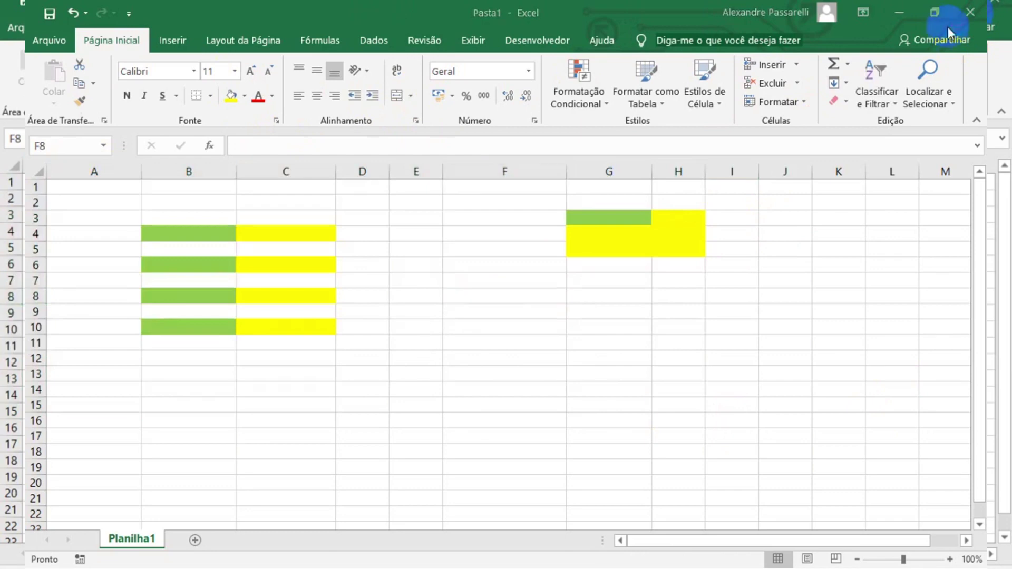
{"action": "left_click", "coordinate": [969, 15]}
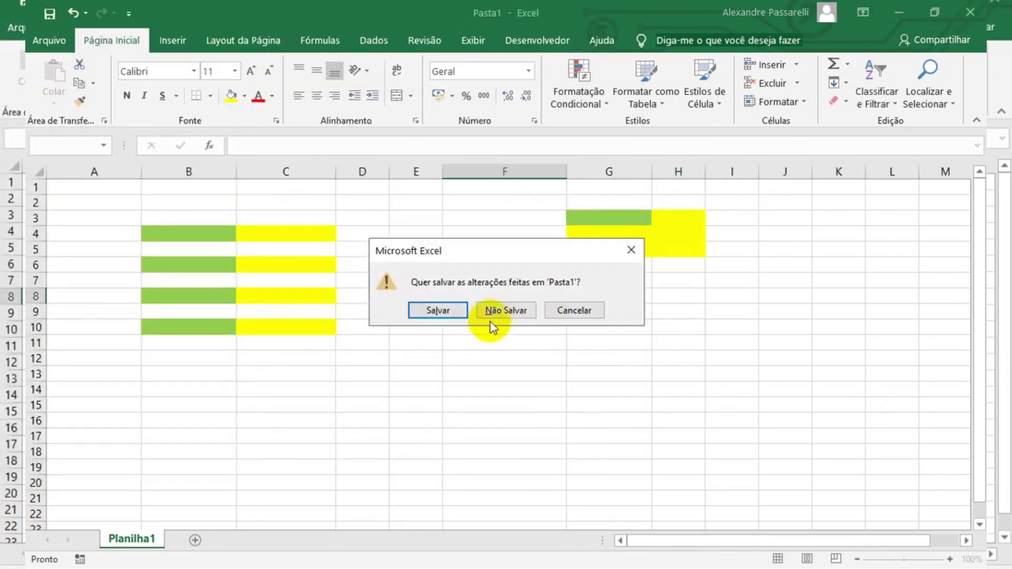
{"action": "left_click", "coordinate": [490, 311]}
Launch Excel again with the Windows run command "excel" and create a blank workbook
{"action": "key", "text": "super+r"}
{"action": "type", "text": "e"}
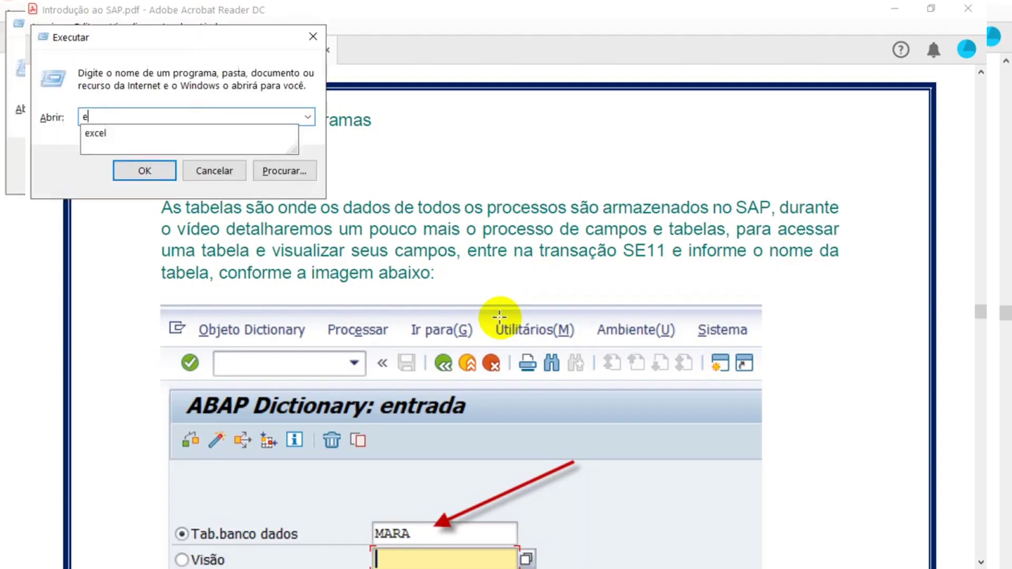
{"action": "key", "text": "Return"}
{"action": "key", "text": "Return"}
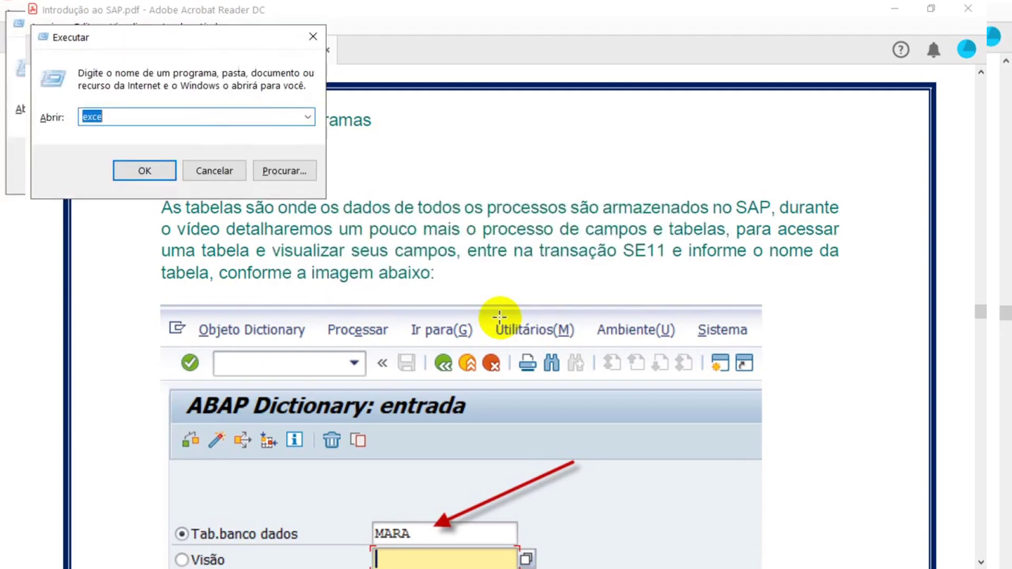
{"action": "key", "text": "super"}
{"action": "key", "text": "Escape"}
{"action": "key", "text": "BackSpace"}
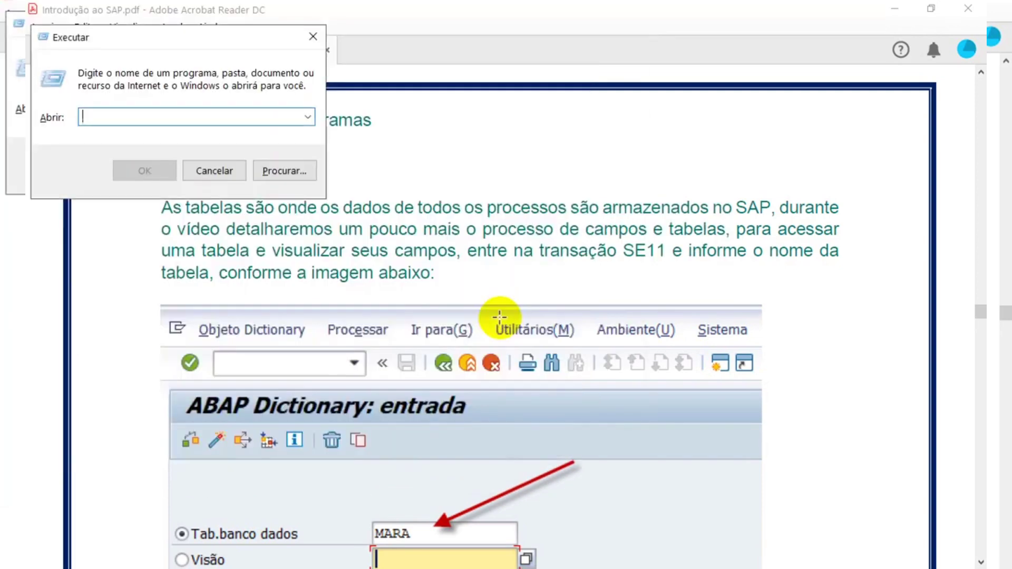
{"action": "type", "text": "excel"}
{"action": "key", "text": "Return"}
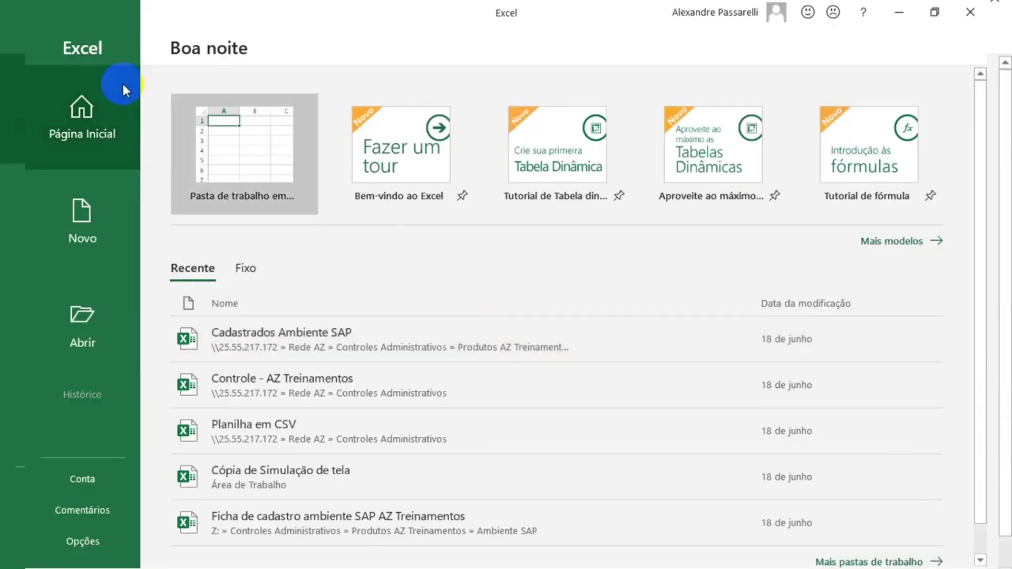
{"action": "left_click", "coordinate": [255, 129]}
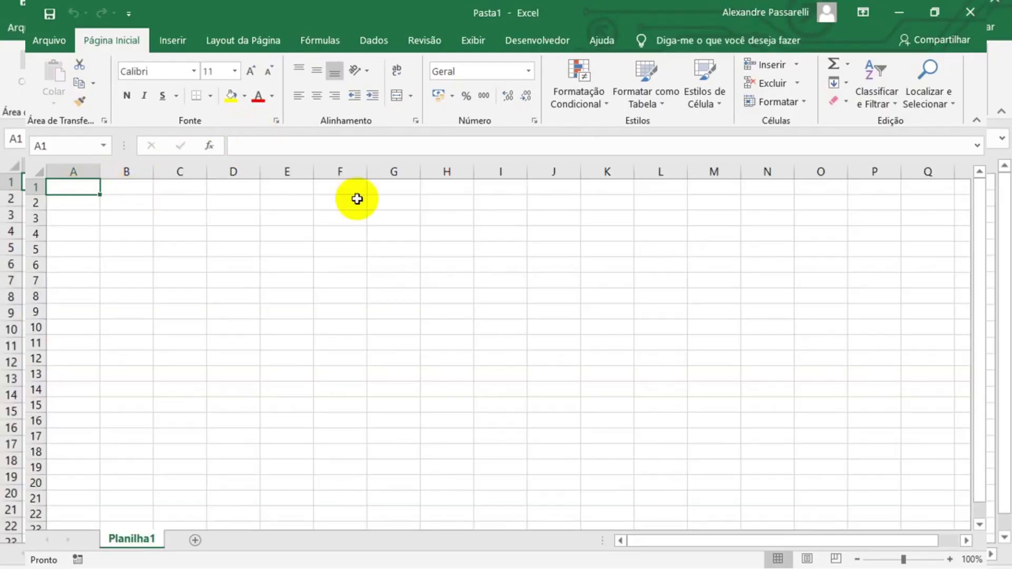
Enter the column headers Nome, RG, CPF and Rua in cells A1:D1 of the blank sheet
{"action": "type", "text": "Nome"}
{"action": "key", "text": "Return"}
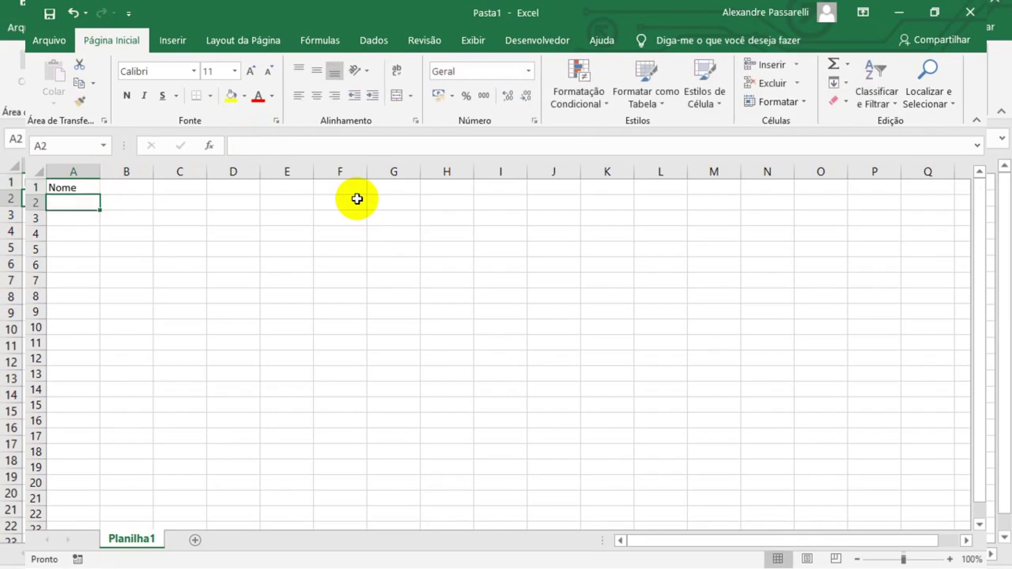
{"action": "key", "text": "Up"}
{"action": "key", "text": "Right"}
{"action": "type", "text": "RG"}
{"action": "key", "text": "Return"}
{"action": "key", "text": "Up"}
{"action": "key", "text": "Right"}
{"action": "type", "text": "CPF"}
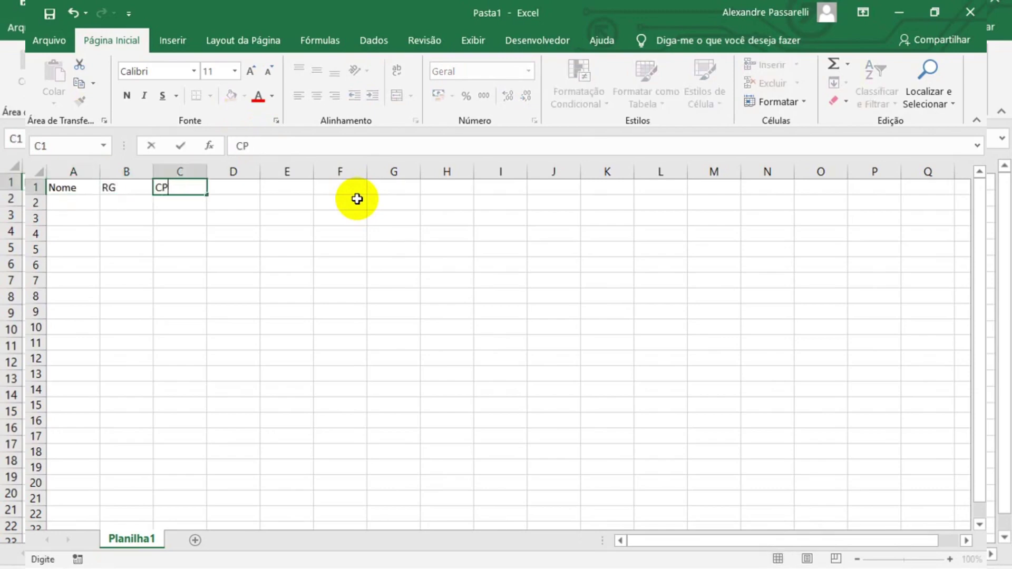
{"action": "key", "text": "Return"}
{"action": "key", "text": "Up"}
{"action": "key", "text": "Right"}
{"action": "type", "text": "Ru"}
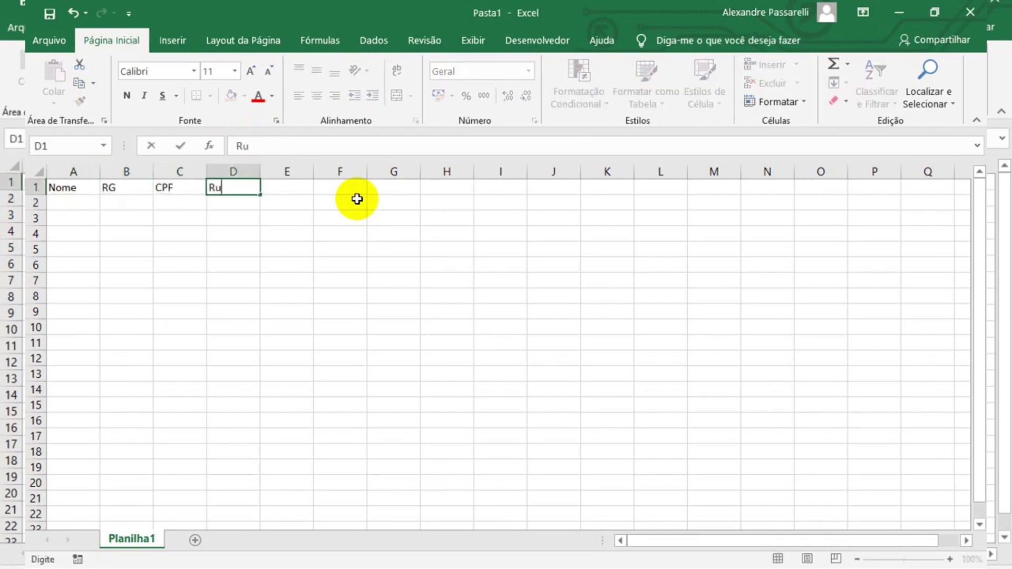
{"action": "type", "text": "a"}
{"action": "key", "text": "Return"}
Fill cells A2:A4 under the Nome header with three sample first names
{"action": "key", "text": "Down"}
{"action": "key", "text": "Left"}
{"action": "key", "text": "Left"}
{"action": "key", "text": "Left"}
{"action": "type", "text": "A"}
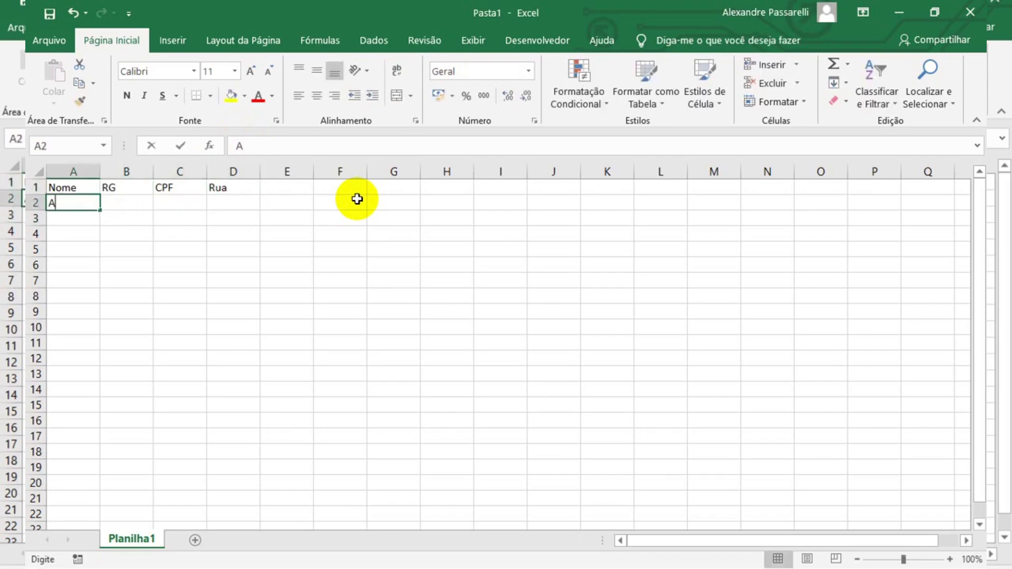
{"action": "type", "text": "lrxan"}
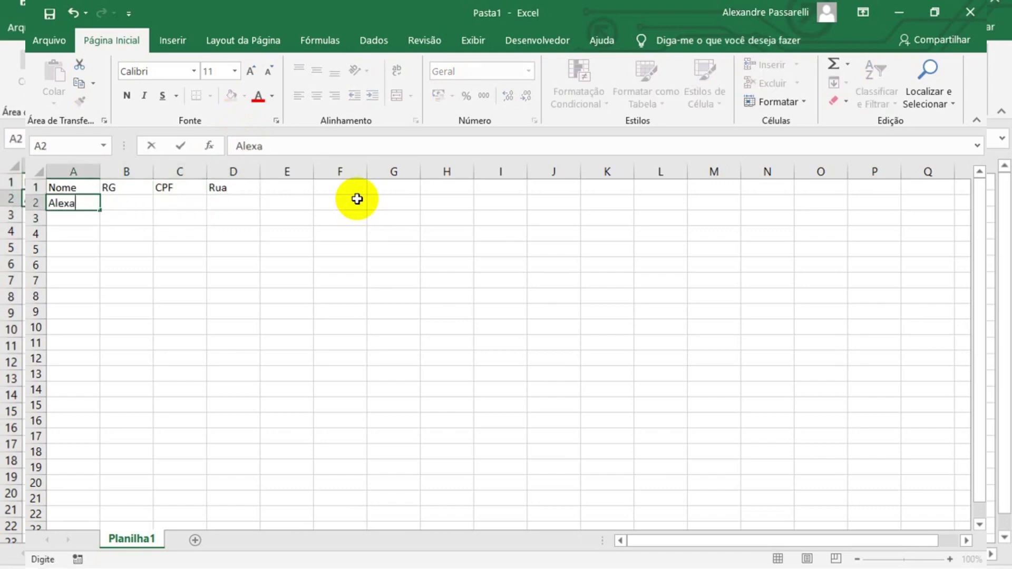
{"action": "type", "text": "ndre"}
{"action": "key", "text": "Return"}
{"action": "type", "text": "j"}
{"action": "key", "text": "Return"}
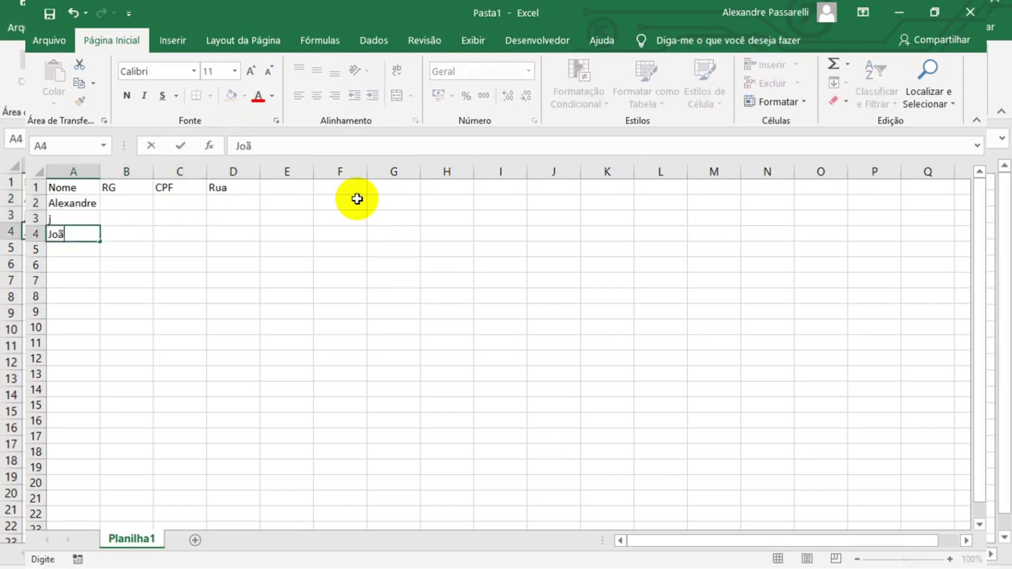
{"action": "key", "text": "Up"}
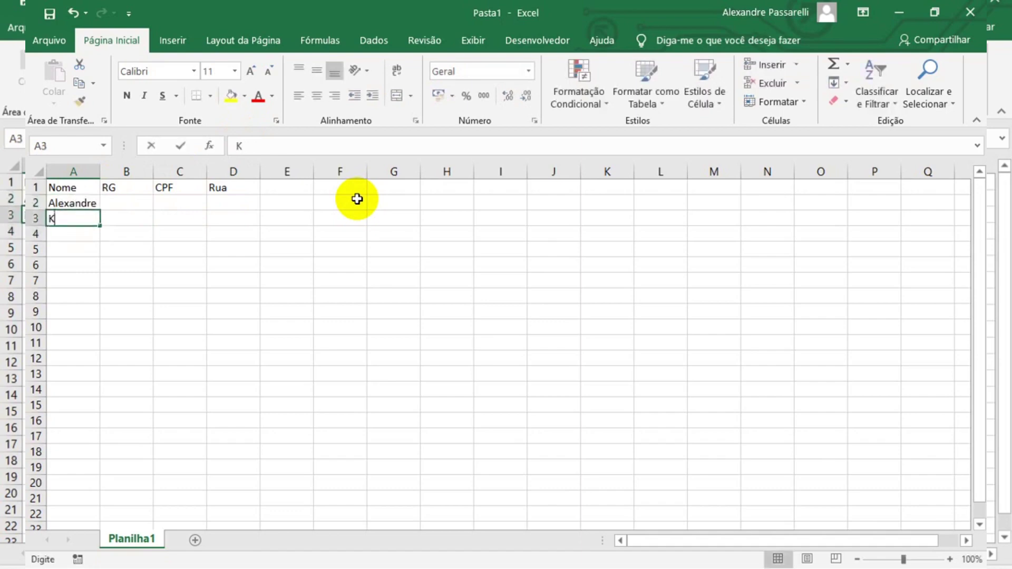
{"action": "key", "text": "BackSpace"}
{"action": "key", "text": "Down"}
{"action": "type", "text": "Sabrina"}
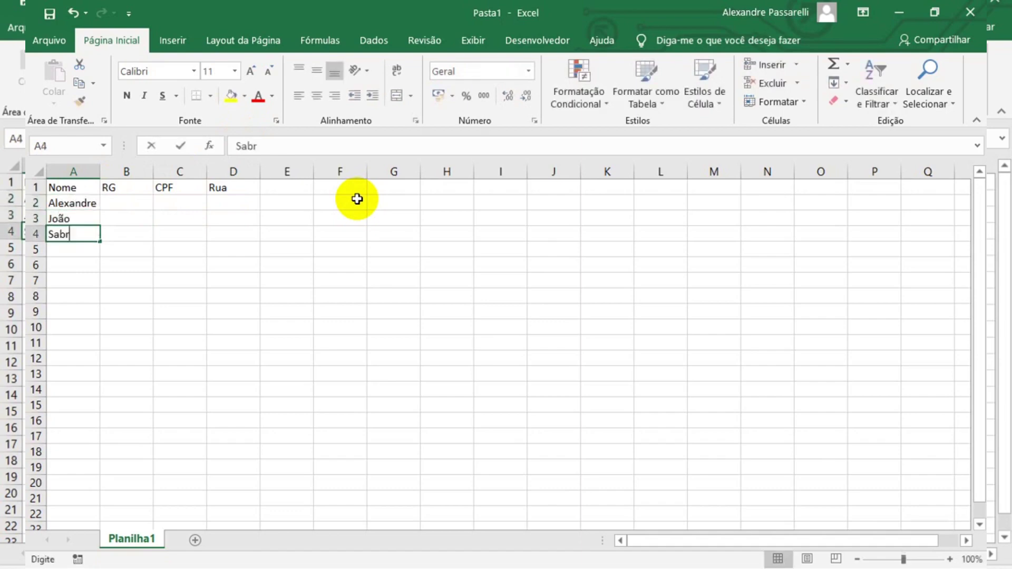
{"action": "key", "text": "Return"}
Examine the Nome column and the empty cells beneath the RG, CPF and Rua headers
{"action": "key", "text": "Up"}
{"action": "key", "text": "Up"}
{"action": "key", "text": "Up"}
{"action": "key", "text": "Right"}
{"action": "key", "text": "Right"}
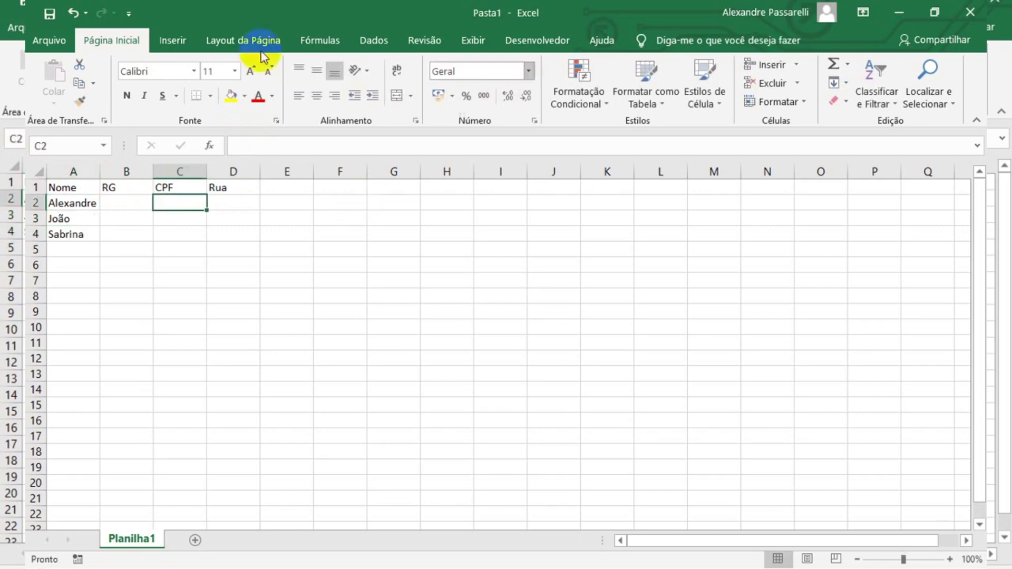
{"action": "left_click", "coordinate": [92, 163]}
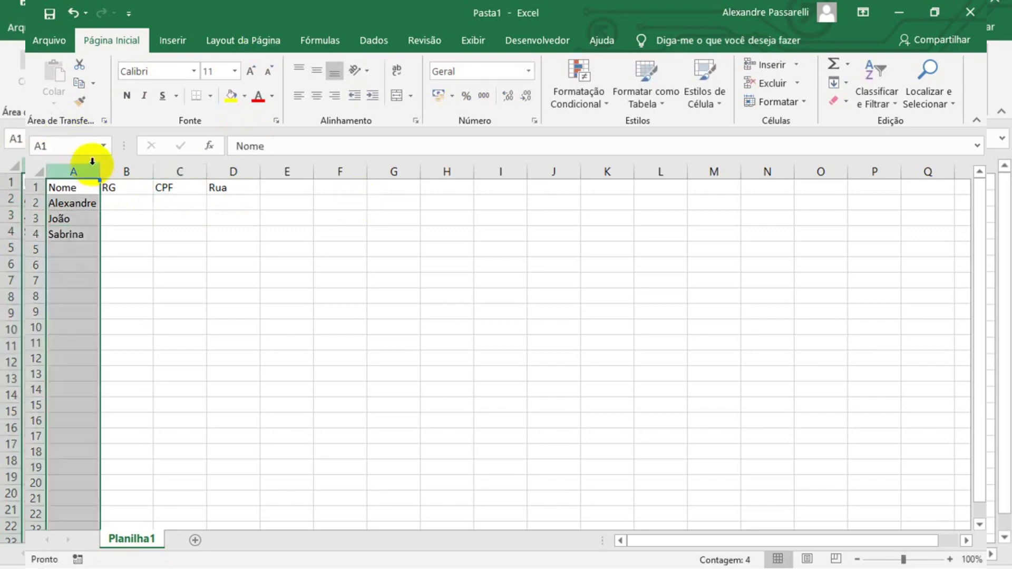
{"action": "left_click", "coordinate": [134, 207]}
{"action": "left_click_drag", "start_coordinate": [131, 216], "coordinate": [125, 205]}
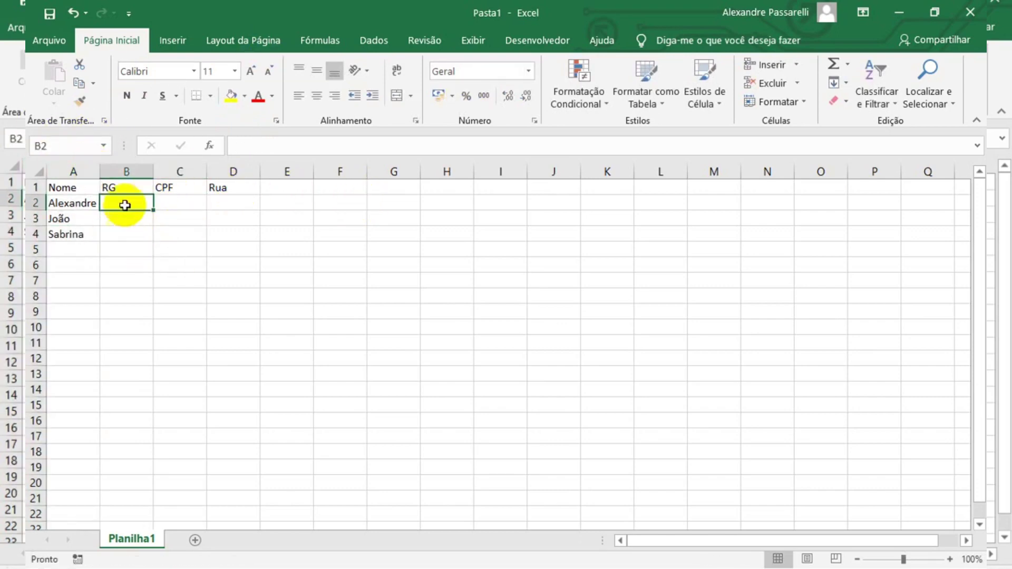
{"action": "left_click", "coordinate": [128, 229]}
{"action": "left_click_drag", "start_coordinate": [193, 200], "coordinate": [131, 233]}
{"action": "mouse_move", "coordinate": [241, 231]}
{"action": "left_mouse_down"}
{"action": "mouse_move", "coordinate": [255, 225]}
{"action": "mouse_move", "coordinate": [238, 234]}
{"action": "left_mouse_up"}
{"action": "left_click", "coordinate": [236, 201]}
{"action": "left_click_drag", "start_coordinate": [241, 230], "coordinate": [240, 230]}
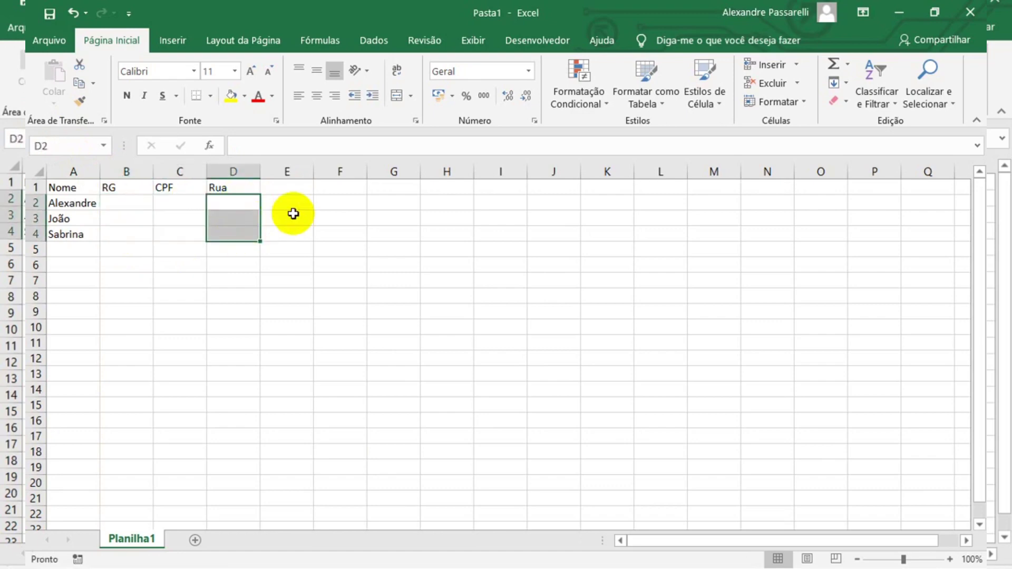
{"action": "left_click_drag", "start_coordinate": [108, 188], "coordinate": [172, 217]}
{"action": "left_click", "coordinate": [131, 189]}
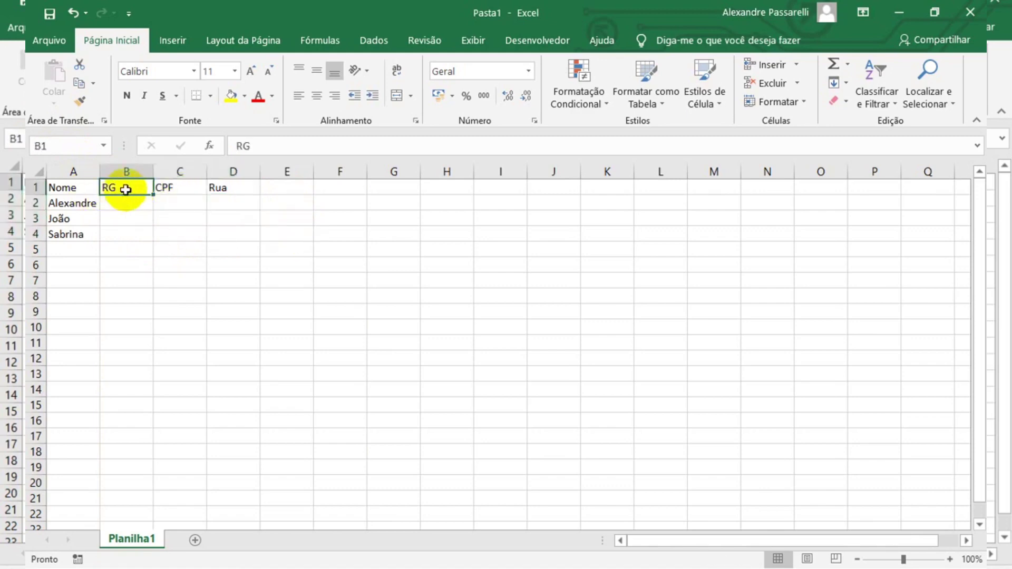
{"action": "key", "text": "Right"}
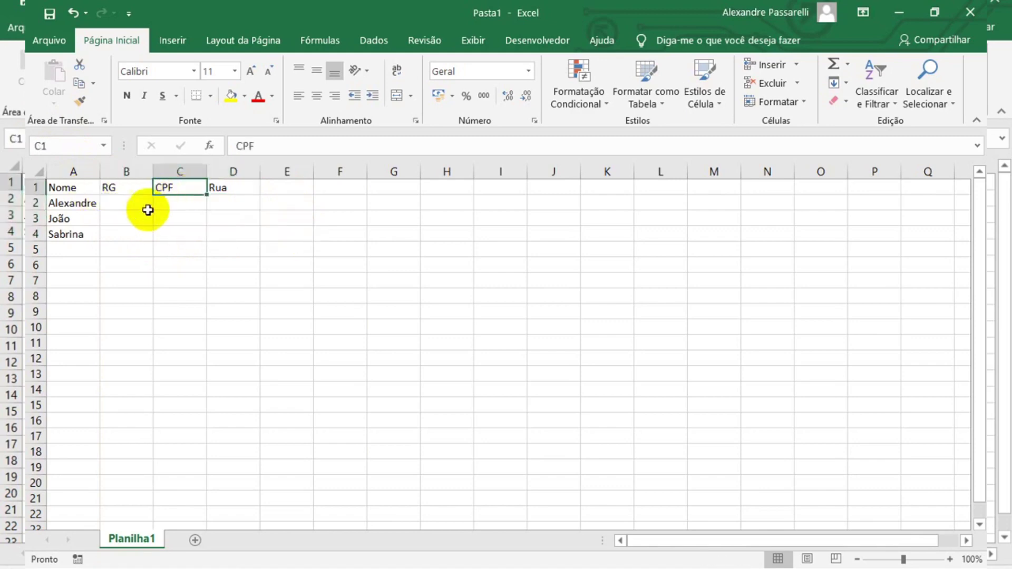
{"action": "left_click", "coordinate": [969, 14]}
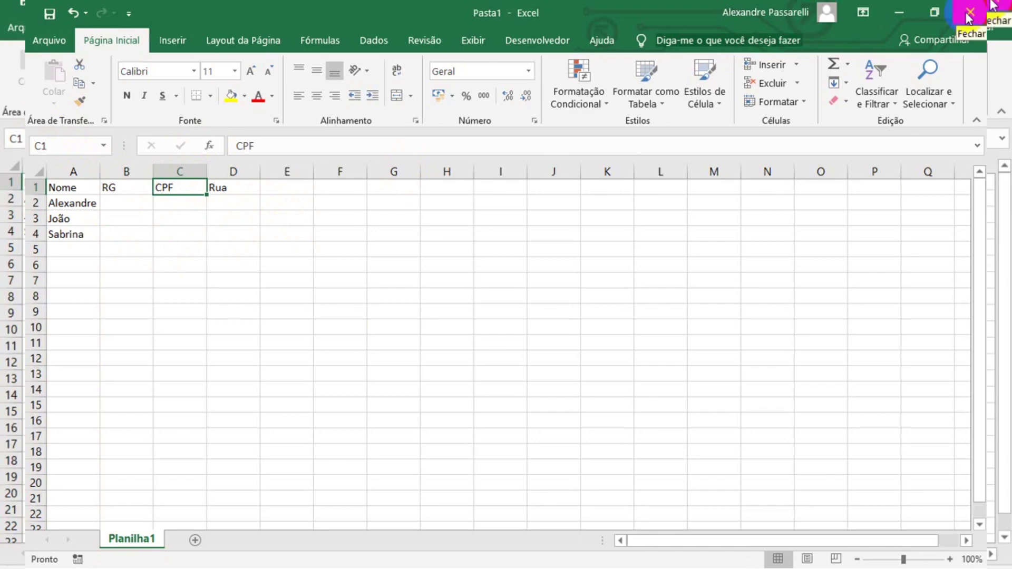
Copy the sample names in A2:A4 and paste them across B2:D4 to fill the other columns
{"action": "left_click_drag", "start_coordinate": [113, 206], "coordinate": [113, 234]}
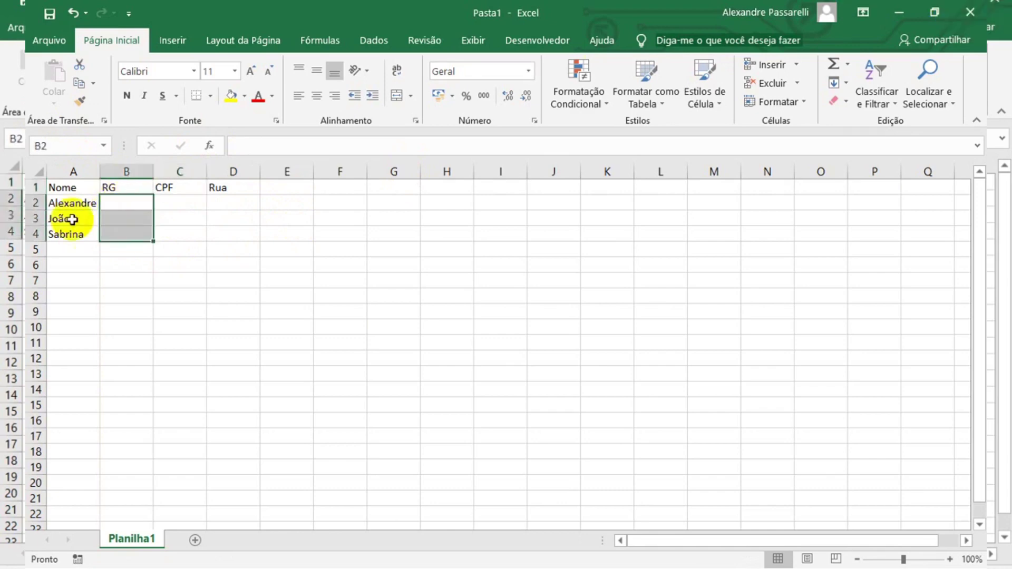
{"action": "mouse_move", "coordinate": [73, 203]}
{"action": "left_mouse_down"}
{"action": "mouse_move", "coordinate": [73, 229]}
{"action": "mouse_move", "coordinate": [215, 225]}
{"action": "left_mouse_up"}
{"action": "left_click", "coordinate": [95, 218]}
{"action": "left_click_drag", "start_coordinate": [72, 203], "coordinate": [82, 232]}
{"action": "key", "text": "ctrl+c"}
{"action": "left_click_drag", "start_coordinate": [151, 200], "coordinate": [209, 232]}
{"action": "key", "text": "ctrl+v"}
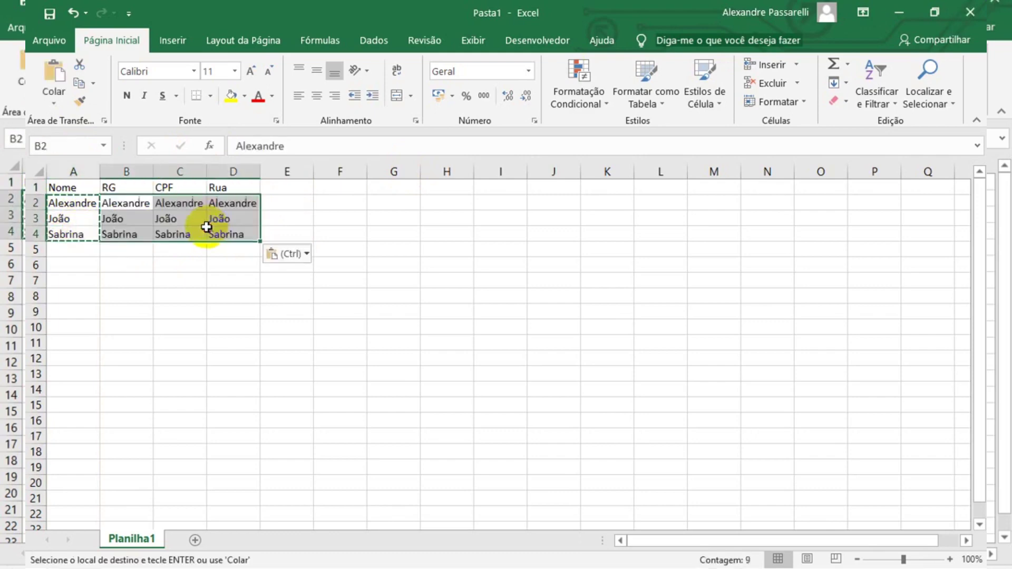
Close the Pasta1 workbook without saving the changes
{"action": "left_click", "coordinate": [382, 238]}
{"action": "left_click", "coordinate": [970, 11]}
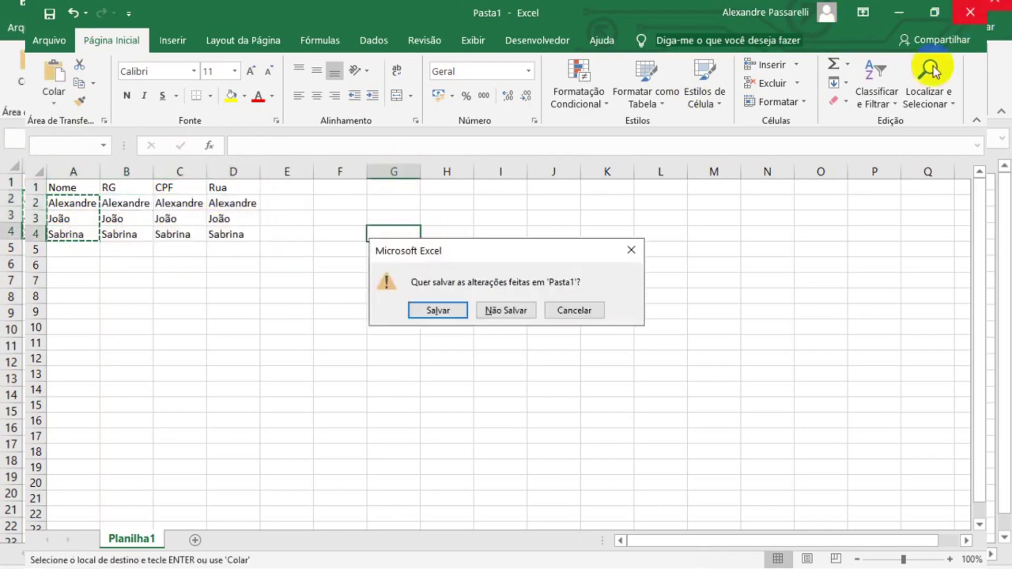
{"action": "left_click", "coordinate": [496, 312]}
Skim the PDF's table display instructions, switch to the SAP Dictionary and return from the MTART domain to the ABAP Dictionary entry screen
{"action": "scroll", "coordinate": [527, 211], "scroll_direction": "down", "scroll_amount": 15}
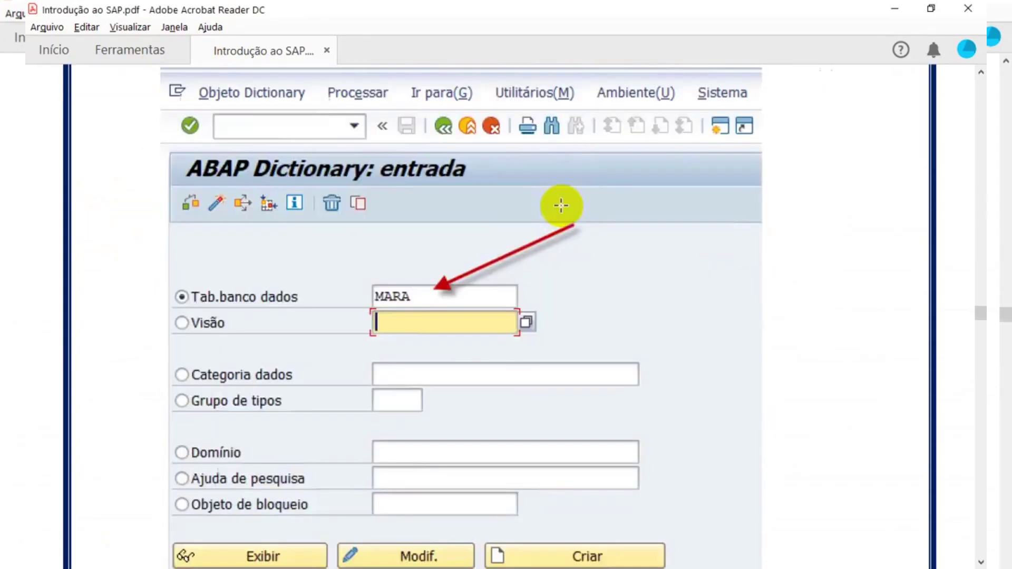
{"action": "scroll", "coordinate": [506, 219], "scroll_direction": "down", "scroll_amount": 15}
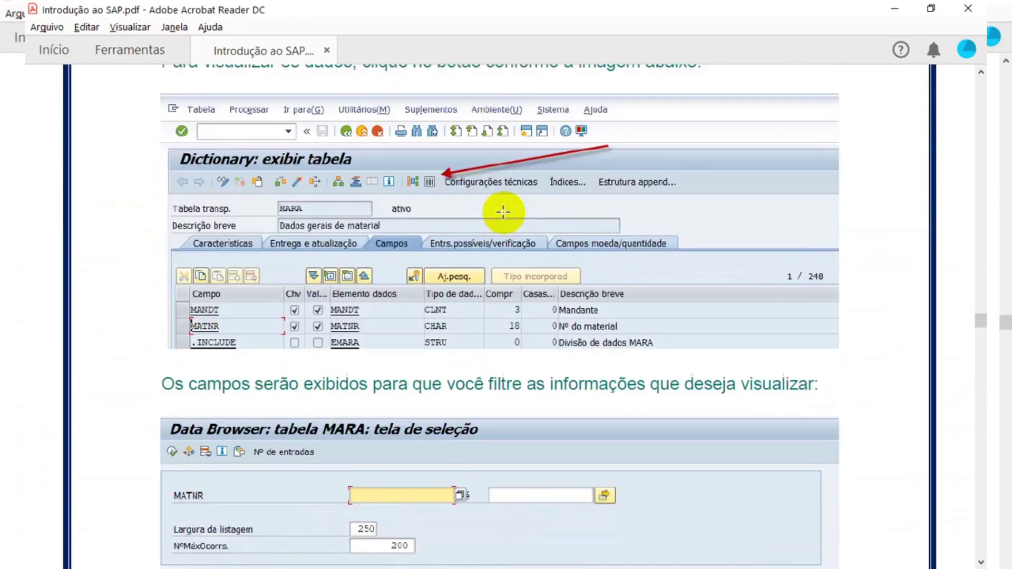
{"action": "scroll", "coordinate": [436, 190], "scroll_direction": "down", "scroll_amount": 10}
{"action": "key", "text": "alt+Tab"}
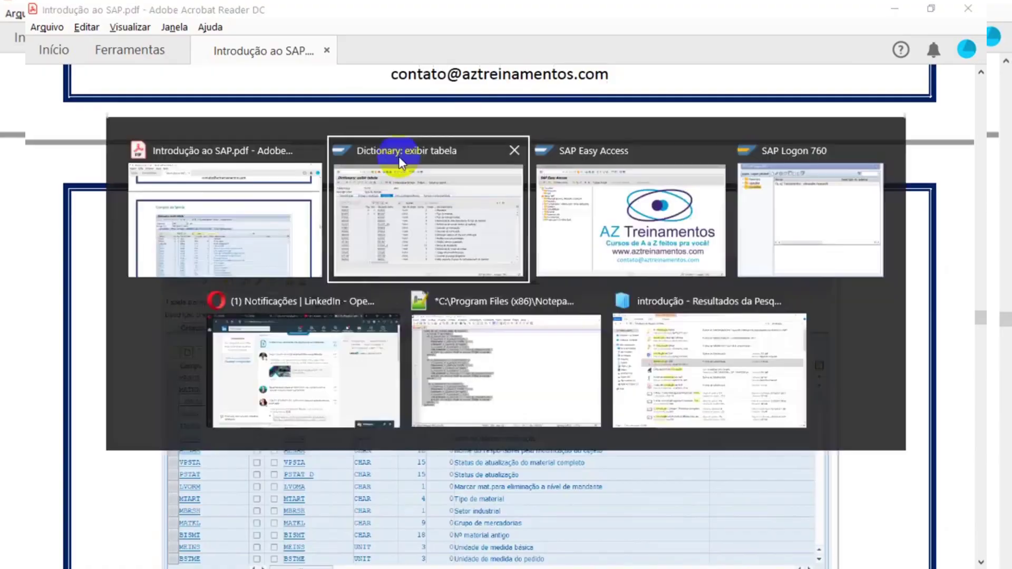
{"action": "left_click", "coordinate": [225, 44]}
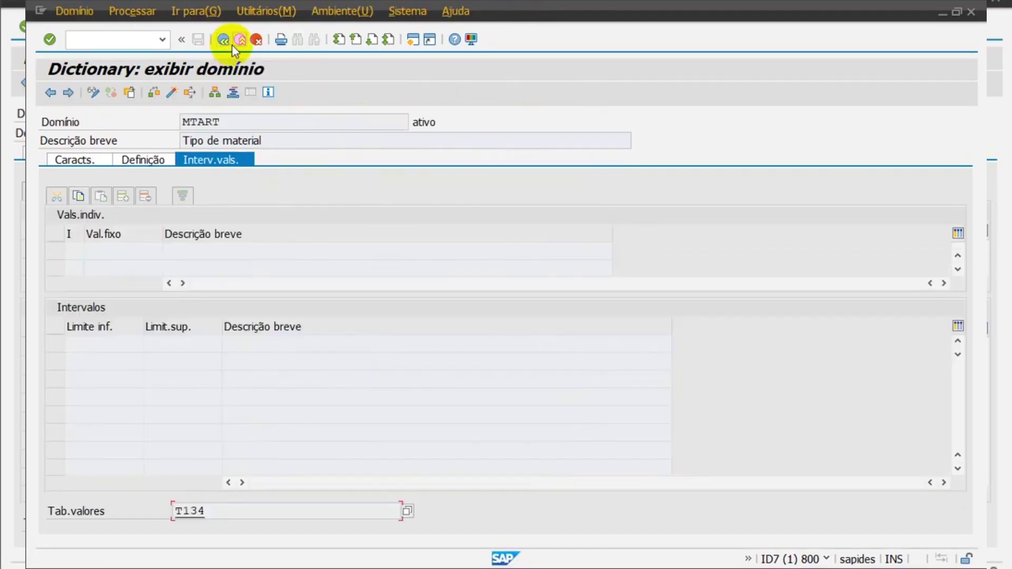
{"action": "left_click", "coordinate": [232, 45]}
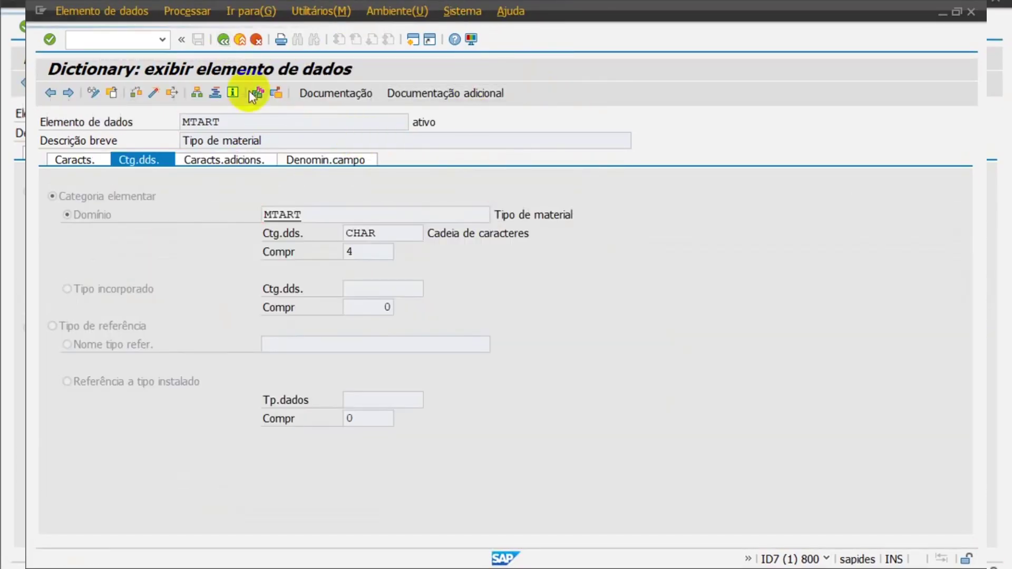
{"action": "key", "text": "F3"}
{"action": "key", "text": "F3"}
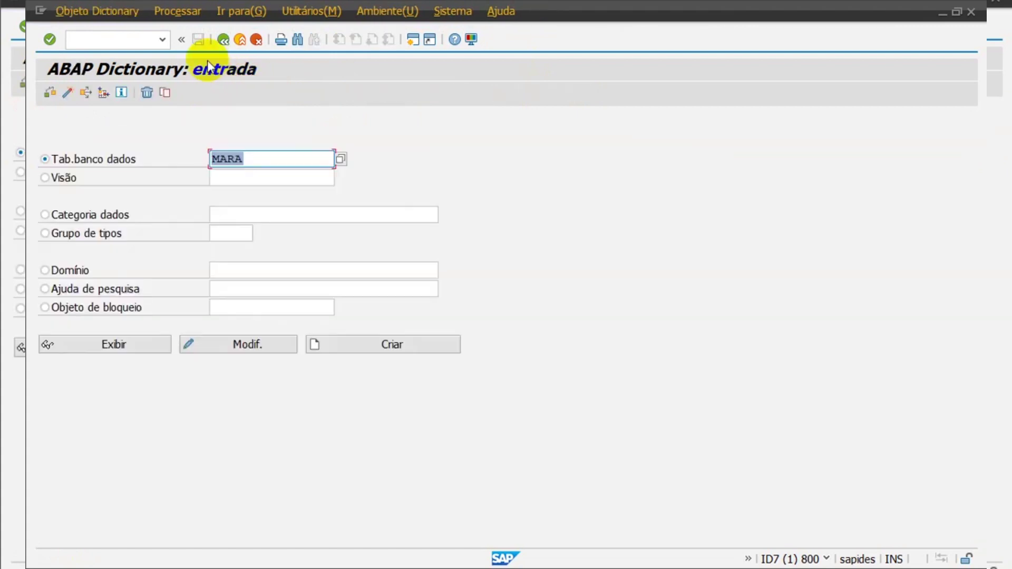
Display database table MARA, open its contents selection and list the entries without any MATNR filter
{"action": "left_click", "coordinate": [119, 343]}
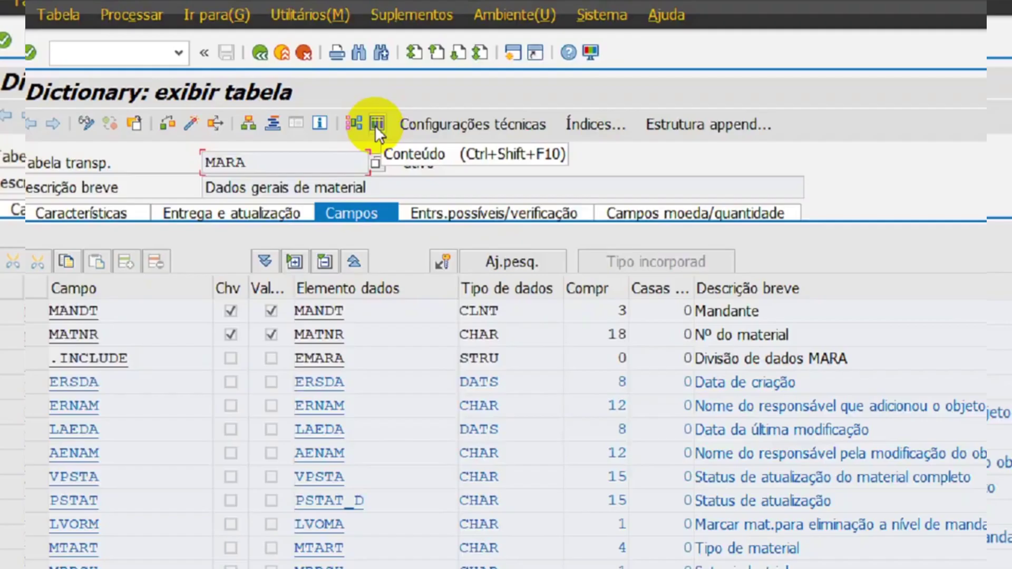
{"action": "left_click", "coordinate": [376, 125]}
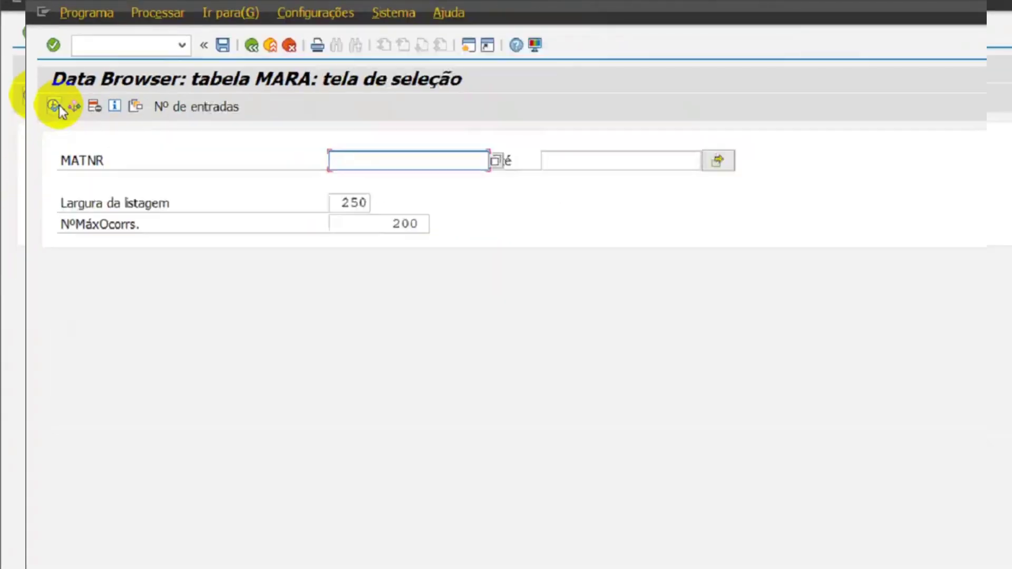
{"action": "left_click", "coordinate": [50, 93]}
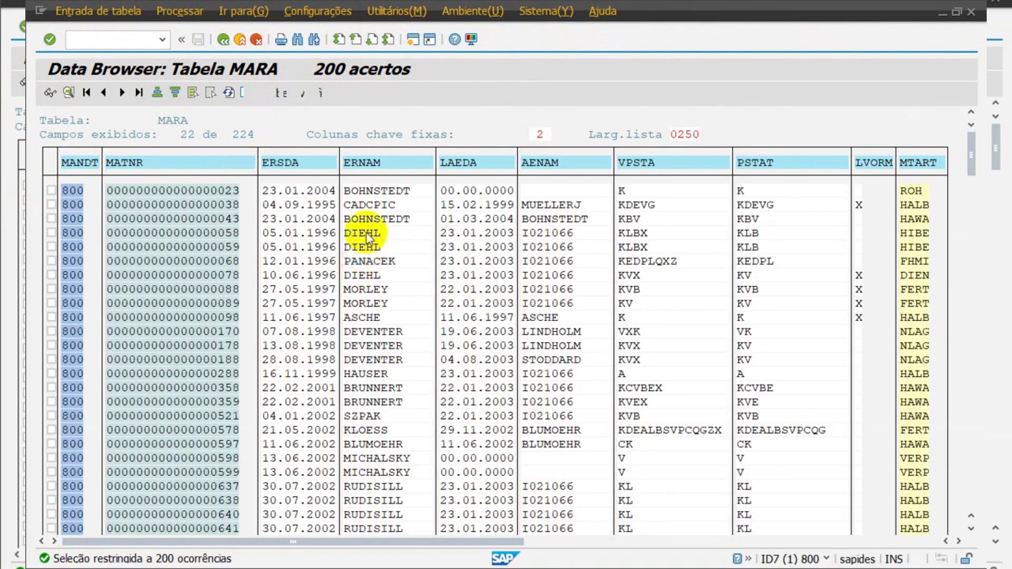
{"action": "scroll", "coordinate": [366, 238], "scroll_direction": "down", "scroll_amount": 3}
{"action": "scroll", "coordinate": [366, 238], "scroll_direction": "down", "scroll_amount": 9}
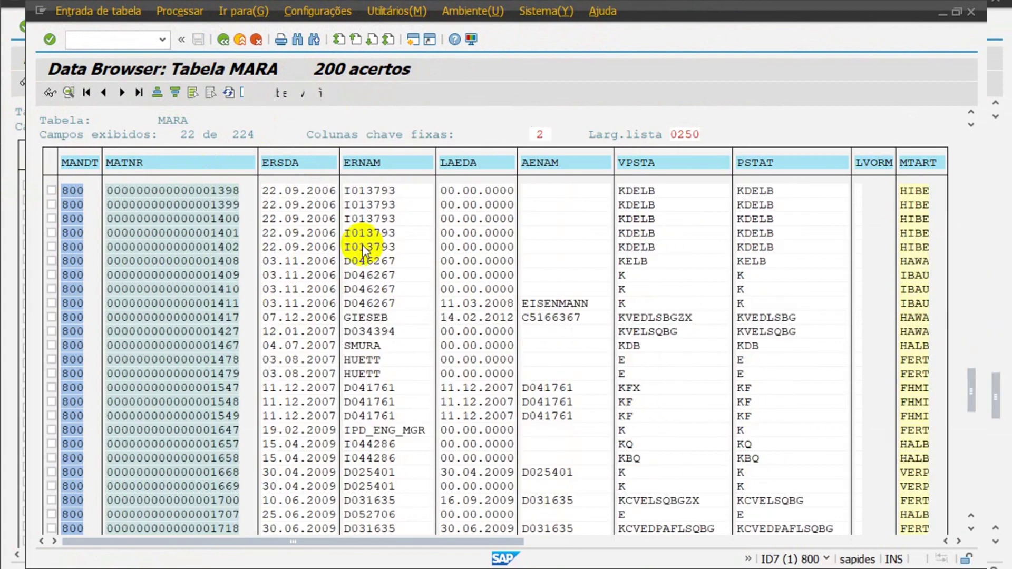
{"action": "scroll", "coordinate": [350, 237], "scroll_direction": "up", "scroll_amount": 3}
Return to the MARA selection screen, set NºMáxOcorrs. to 1000 and list the entries again
{"action": "left_click", "coordinate": [223, 39]}
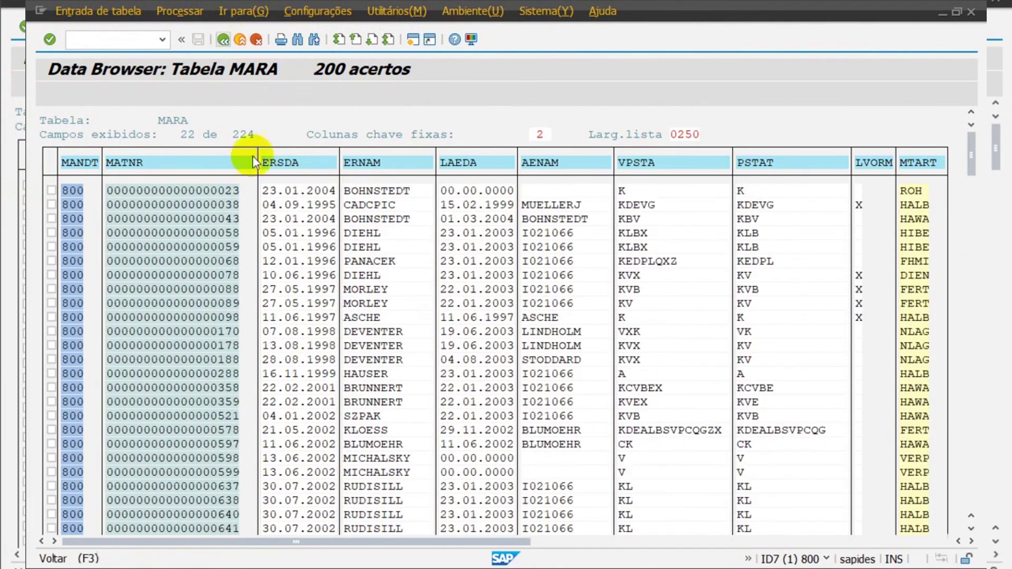
{"action": "left_click", "coordinate": [356, 196]}
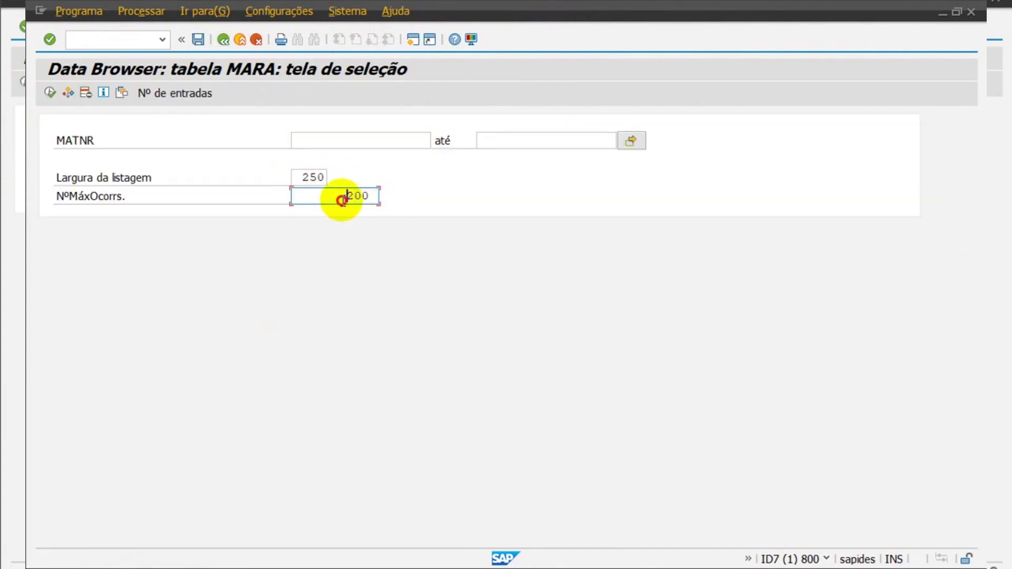
{"action": "left_click_drag", "start_coordinate": [339, 199], "coordinate": [429, 181]}
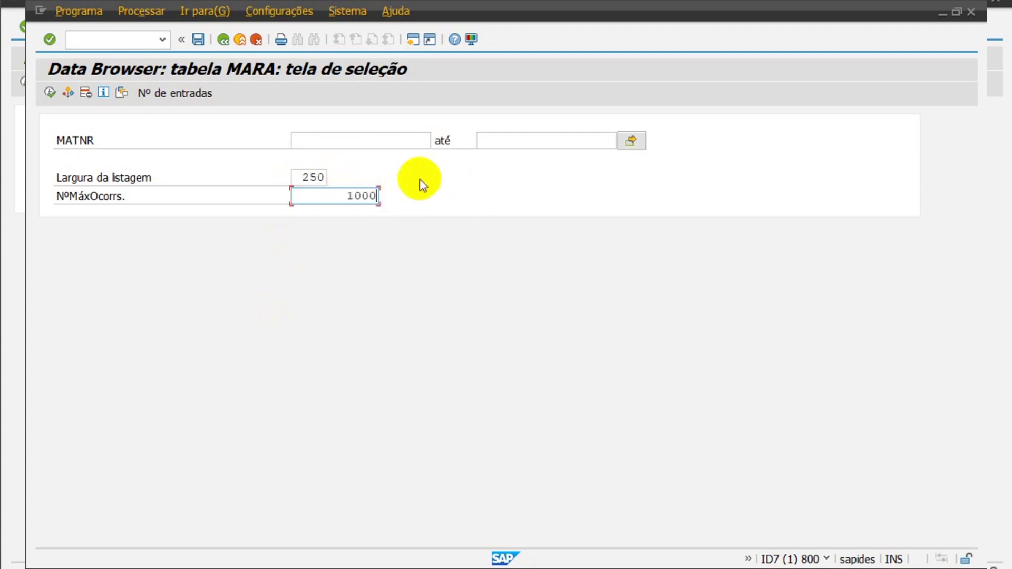
{"action": "key", "text": "F8"}
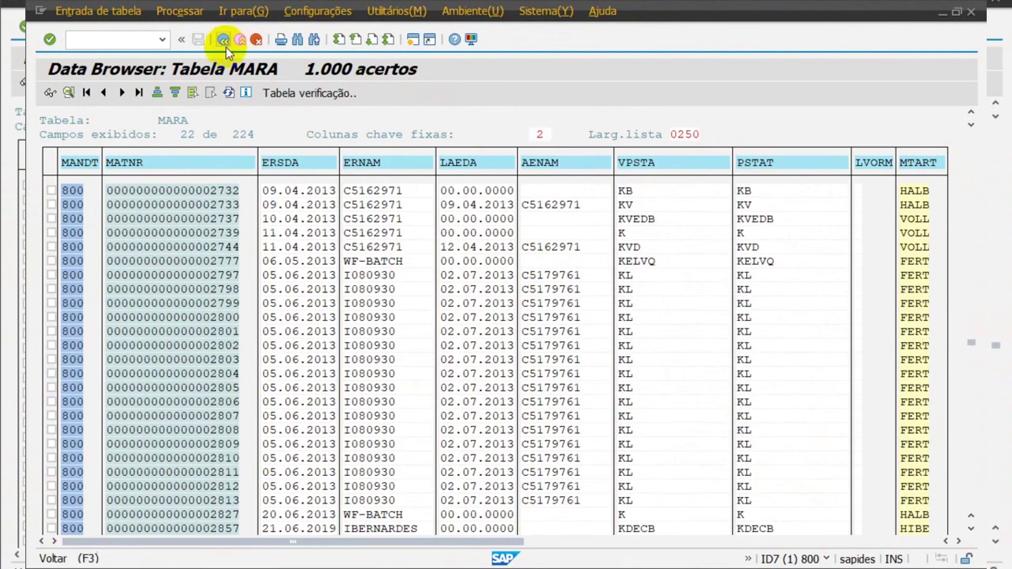
Filter table MARA by MATNR 23, run the selection and return to the selection screen
{"action": "left_click", "coordinate": [223, 40]}
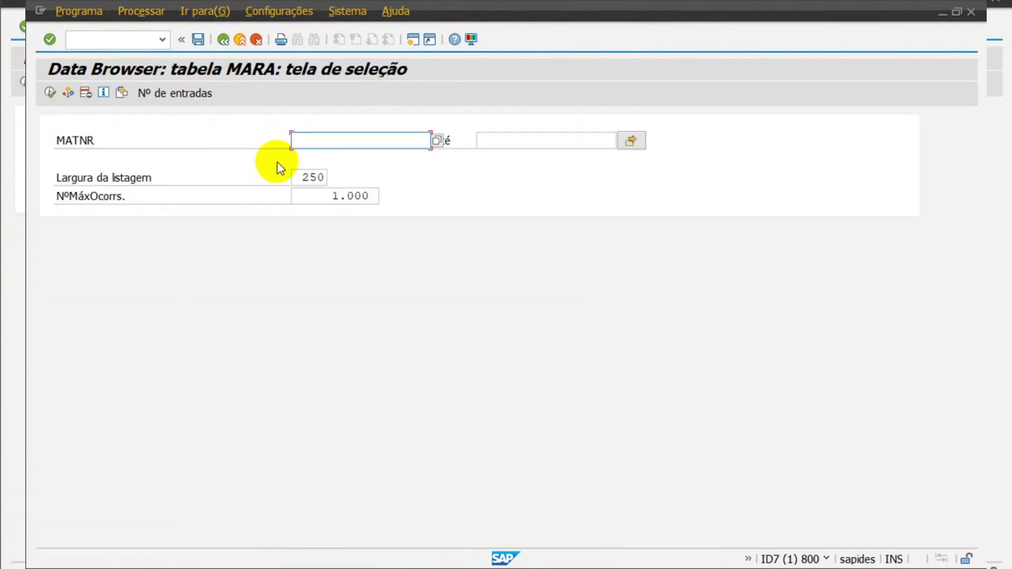
{"action": "type", "text": "23"}
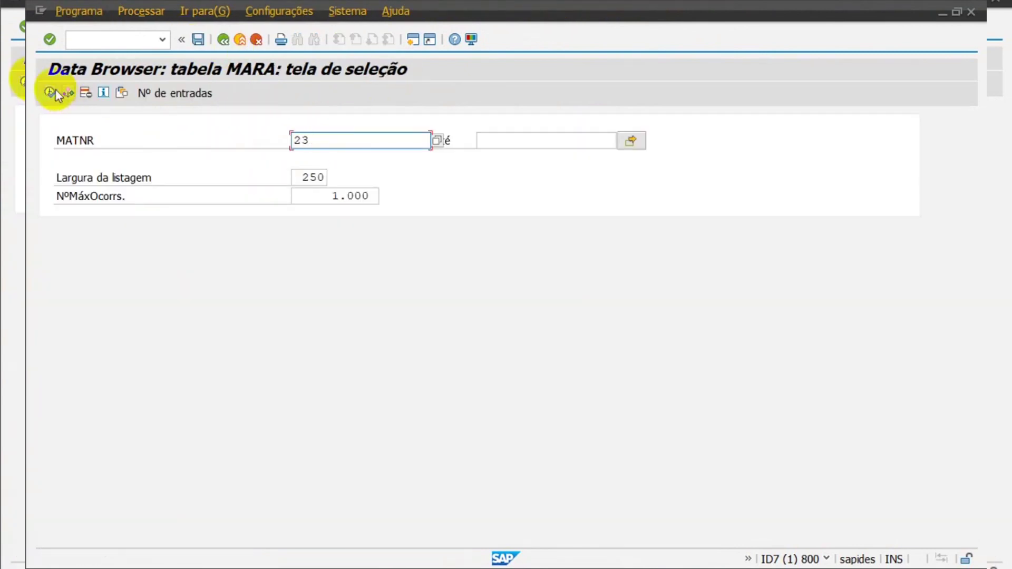
{"action": "left_click", "coordinate": [50, 92]}
{"action": "key", "text": "F3"}
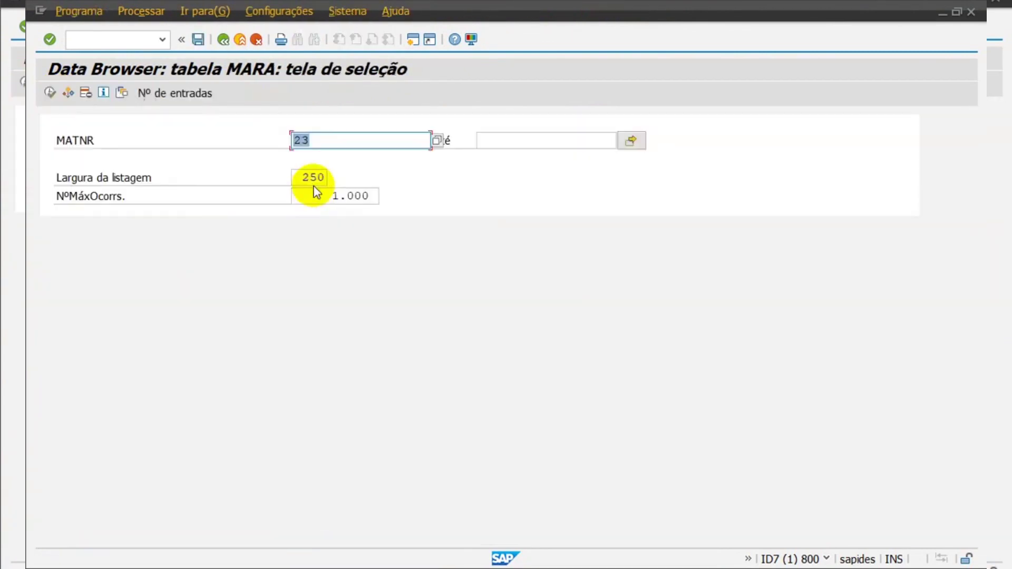
List the MARA entries for MATNR 23 again and return to the selection screen
{"action": "left_click", "coordinate": [336, 139]}
{"action": "key", "text": "F8"}
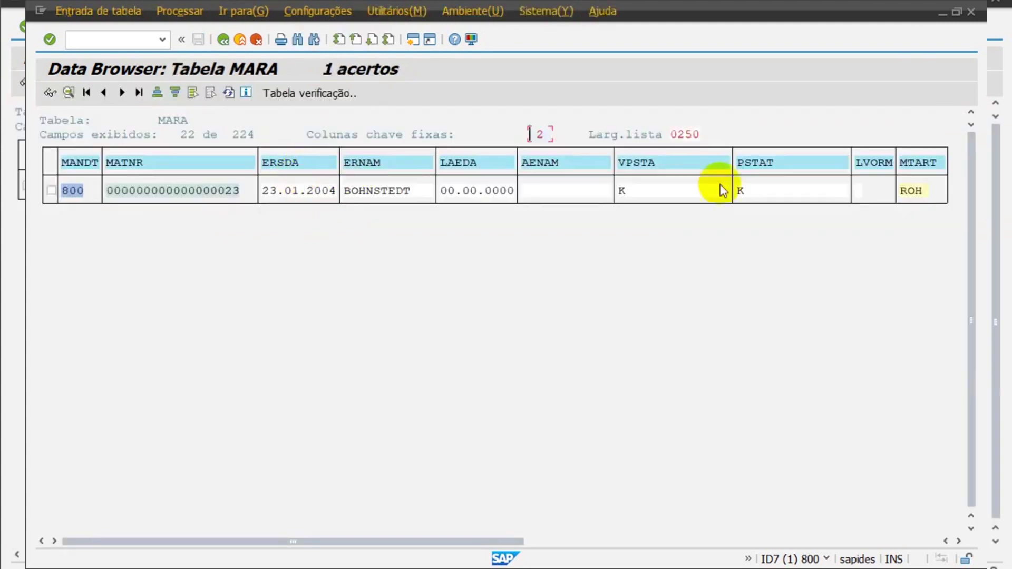
{"action": "key", "text": "F3"}
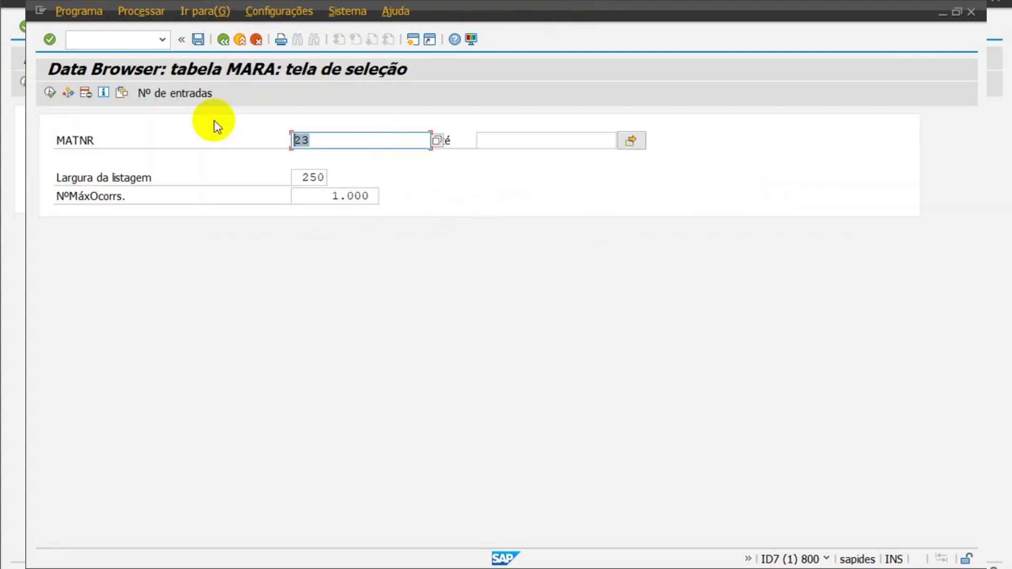
Set the MATNR range from 23 to 100, clear NºMáxOcorrs. and list the matching MARA entries
{"action": "key", "text": "BackSpace"}
{"action": "left_click", "coordinate": [320, 143]}
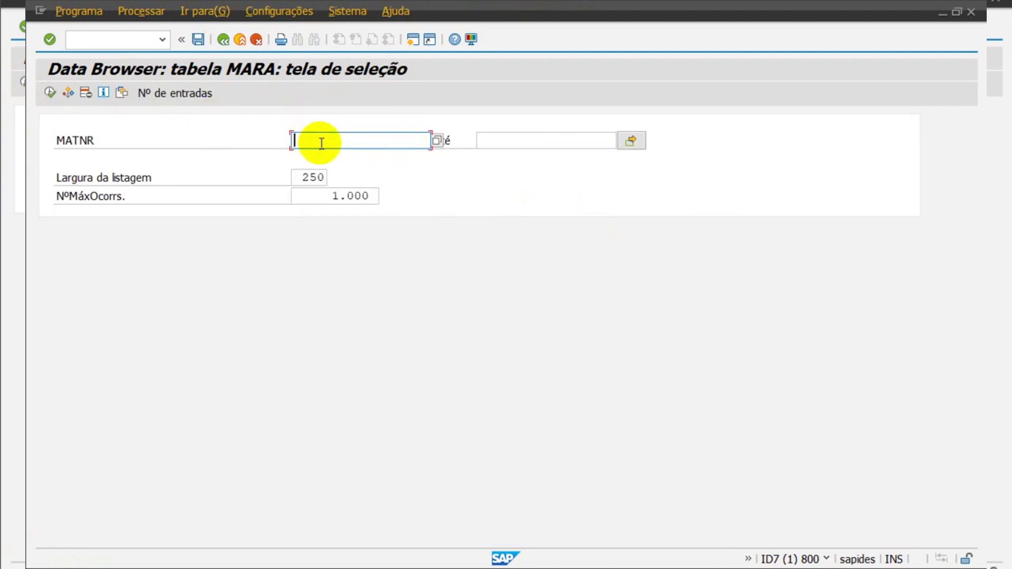
{"action": "type", "text": "23"}
{"action": "key", "text": "Tab"}
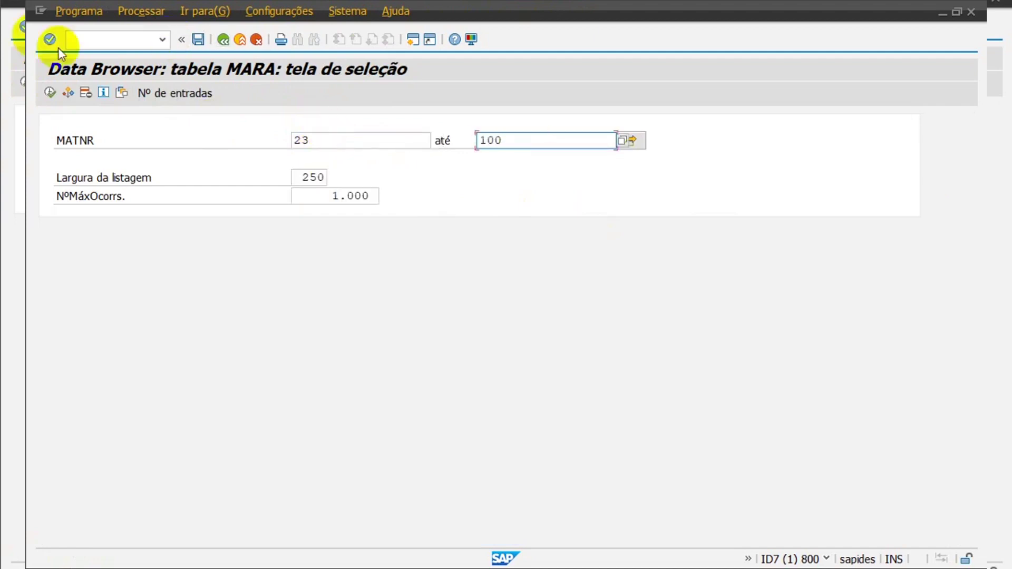
{"action": "left_click", "coordinate": [328, 197]}
{"action": "key", "text": "Delete"}
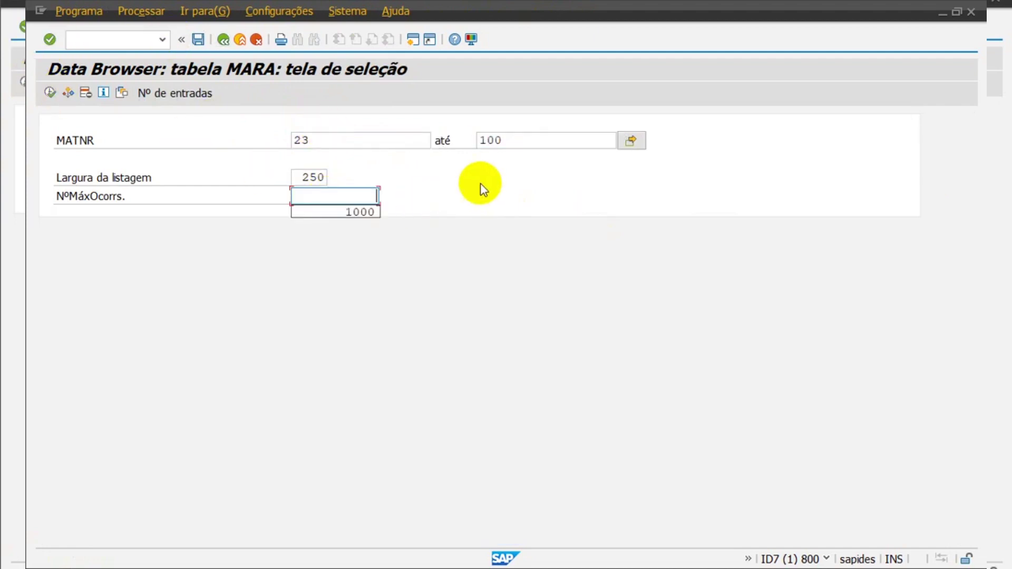
{"action": "key", "text": "F8"}
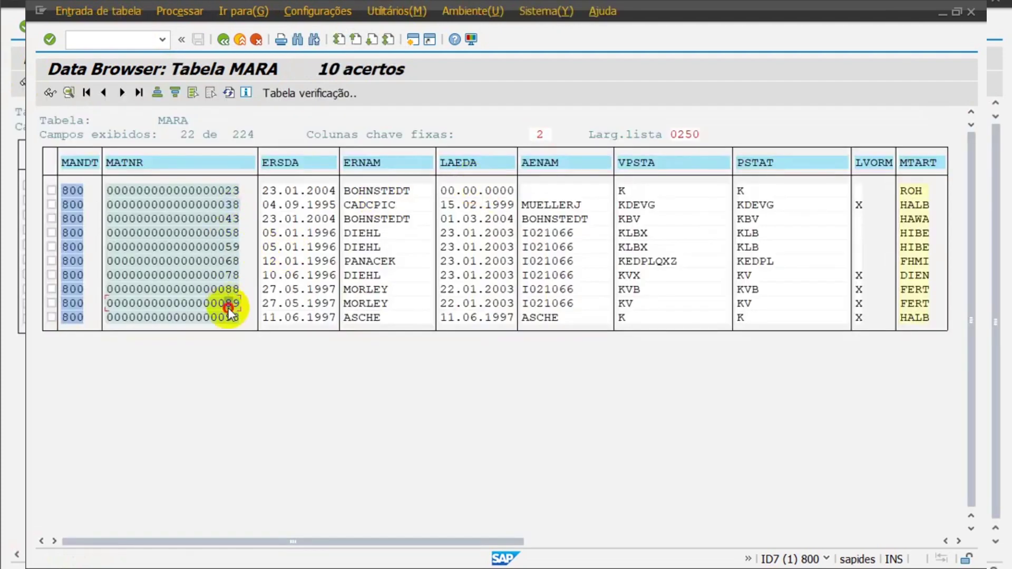
Return to the MARA selection screen, set NºMáxOcorrs. to 2 and list the entries
{"action": "key", "text": "F3"}
{"action": "left_click", "coordinate": [352, 198]}
{"action": "type", "text": "2"}
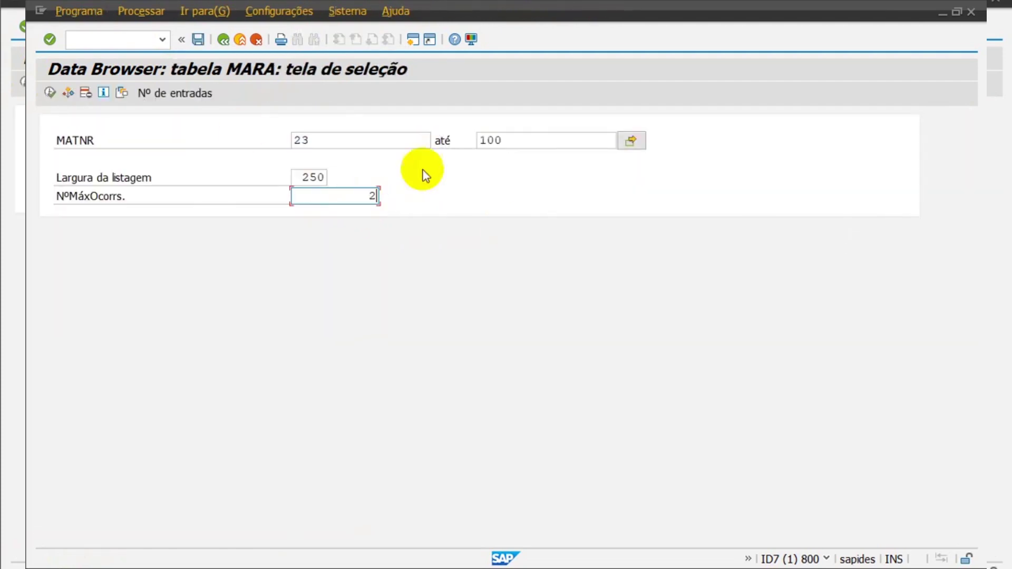
{"action": "left_click", "coordinate": [50, 94]}
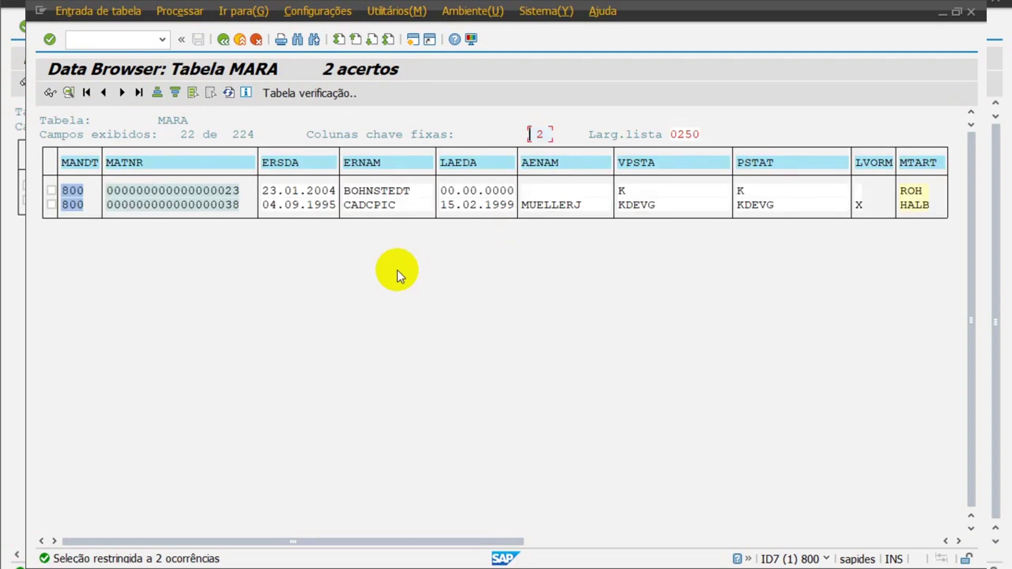
{"action": "left_click", "coordinate": [328, 211]}
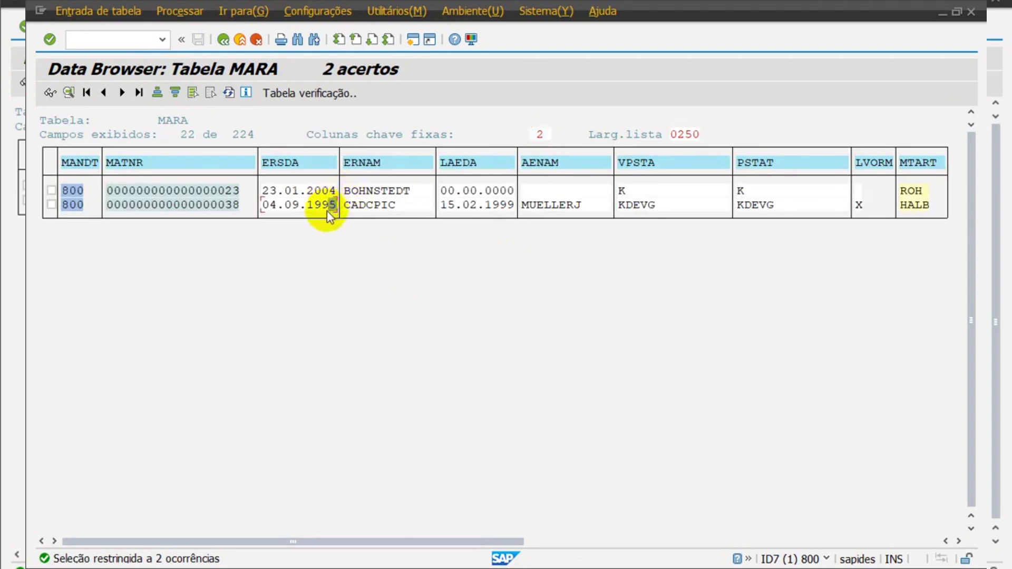
Go back to the MARA selection, remove the NºMáxOcorrs. limit and list the entries for MATNR 23 to 100
{"action": "key", "text": "F3"}
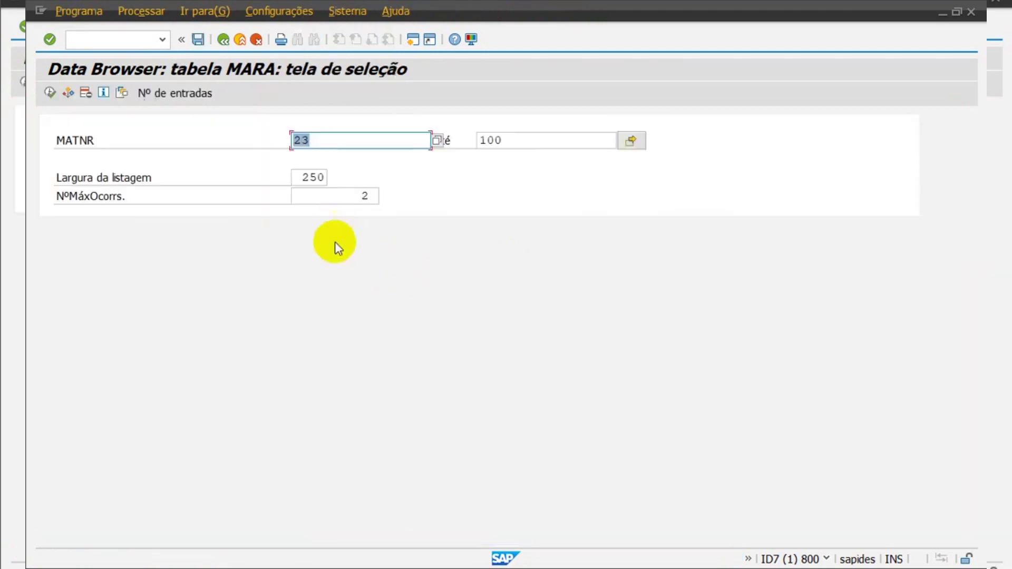
{"action": "key", "text": "Tab"}
{"action": "key", "text": "Tab"}
{"action": "key", "text": "Tab"}
{"action": "key", "text": "BackSpace"}
{"action": "key", "text": "F8"}
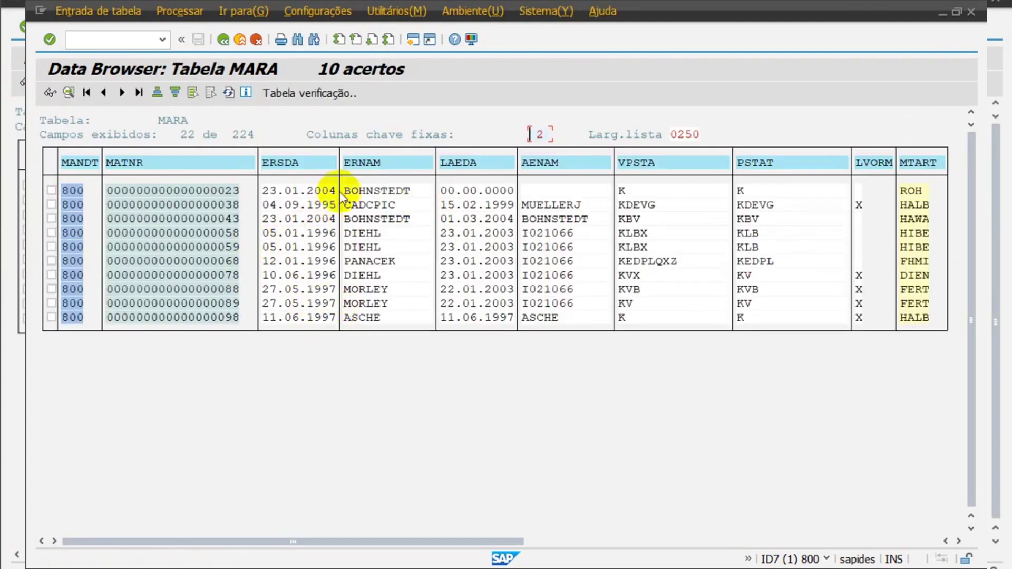
Examine the MATNR and ERSDA values of the first rows in the MARA result list
{"action": "left_click", "coordinate": [327, 205]}
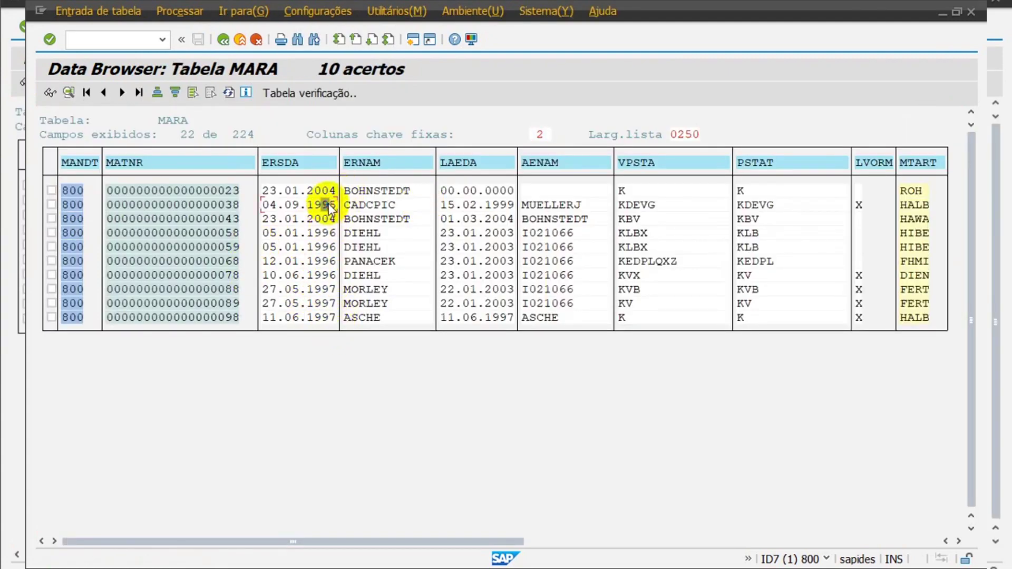
{"action": "left_click", "coordinate": [287, 204]}
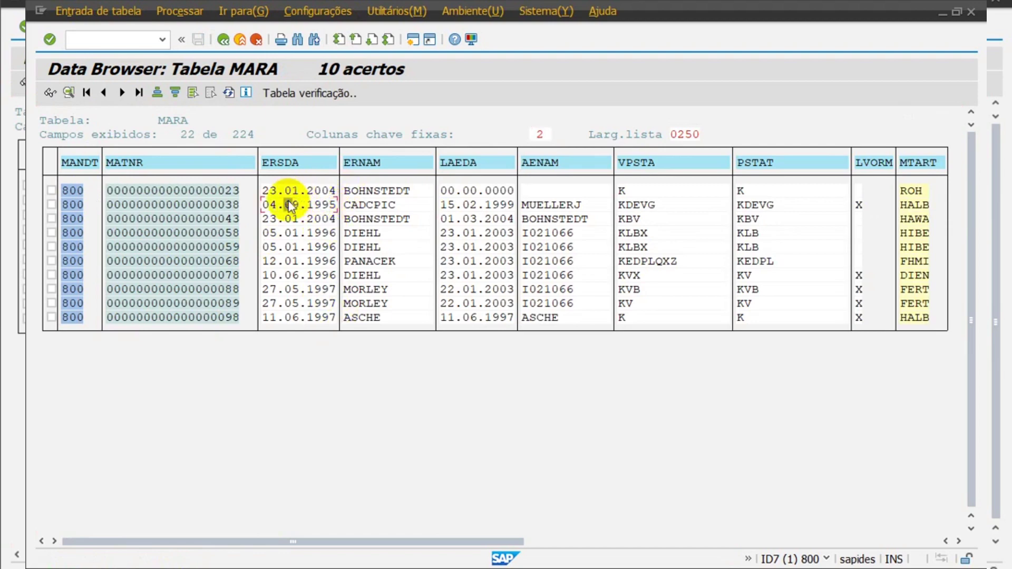
{"action": "left_click", "coordinate": [220, 193]}
{"action": "left_click", "coordinate": [229, 203]}
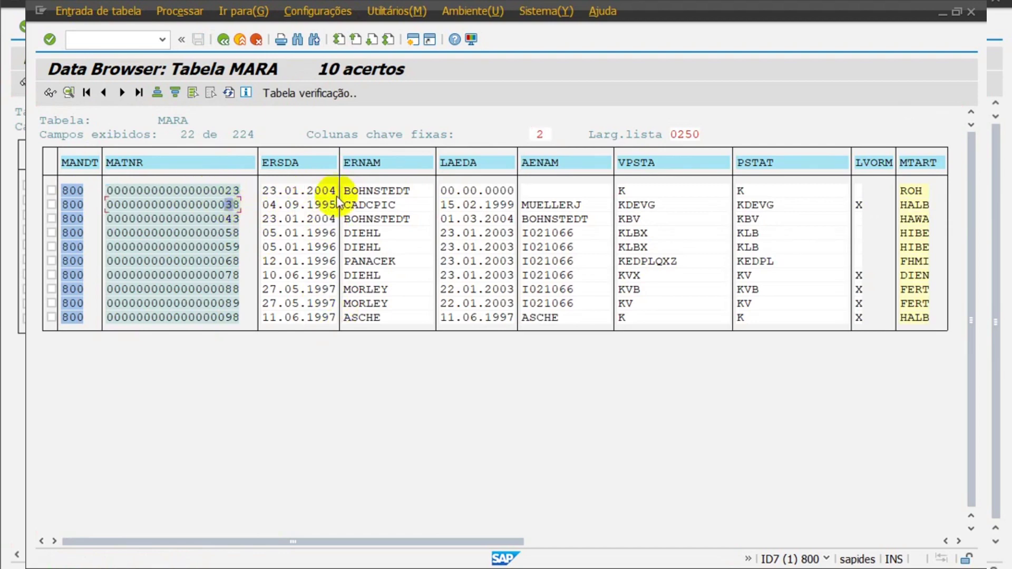
{"action": "left_click", "coordinate": [334, 205]}
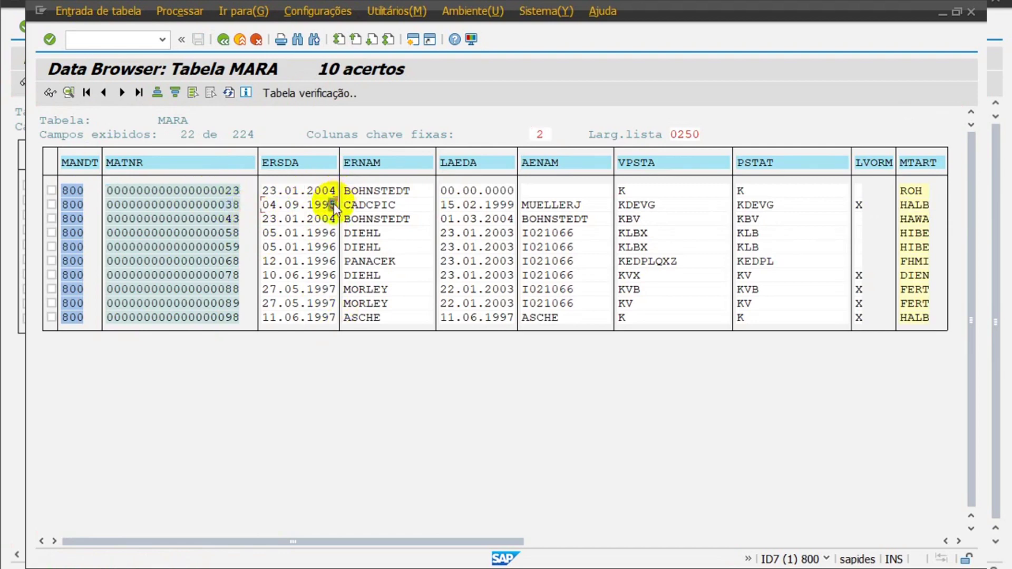
{"action": "left_click", "coordinate": [232, 195]}
{"action": "left_click", "coordinate": [232, 199]}
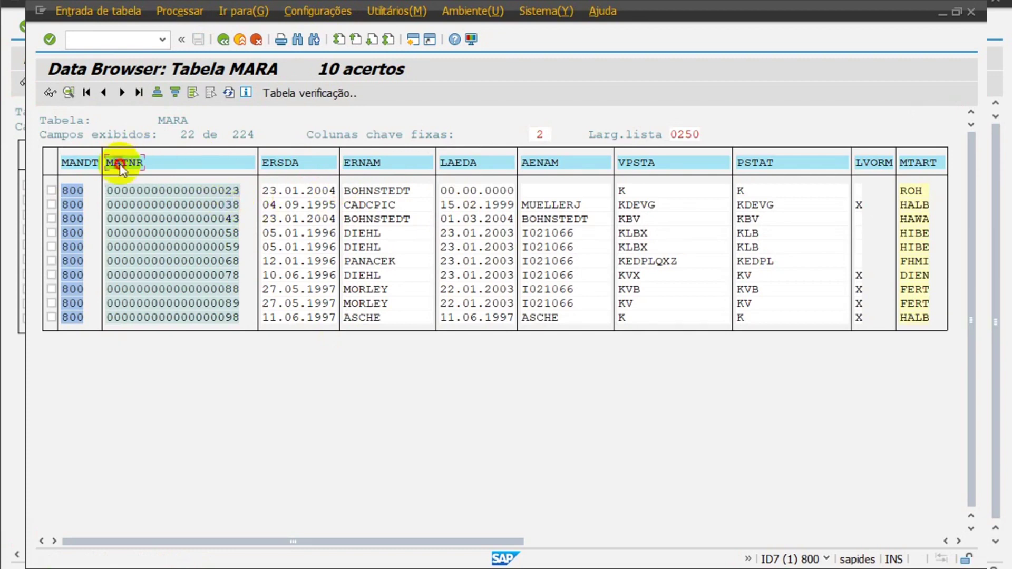
{"action": "left_click", "coordinate": [229, 192]}
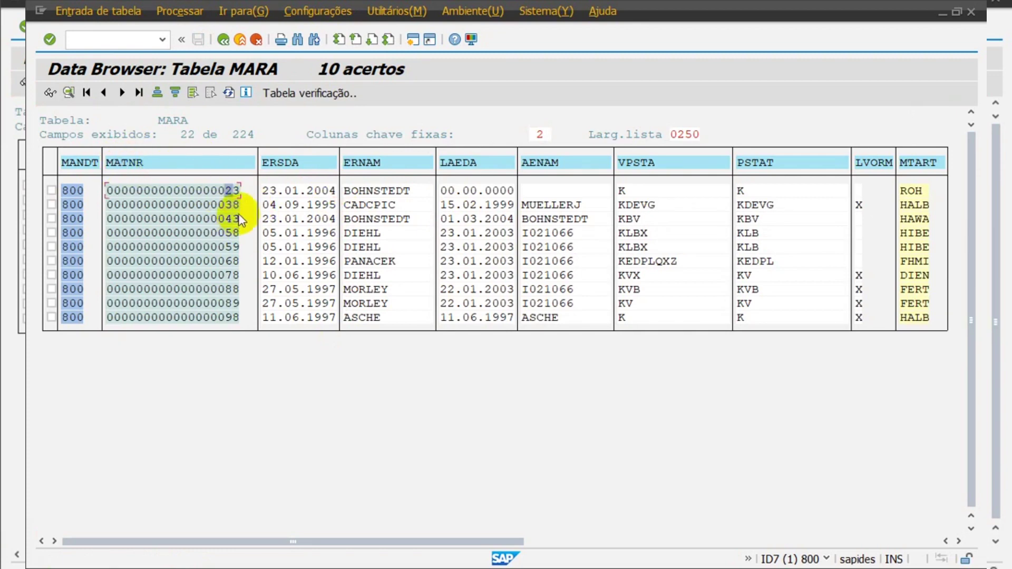
{"action": "left_click", "coordinate": [231, 207]}
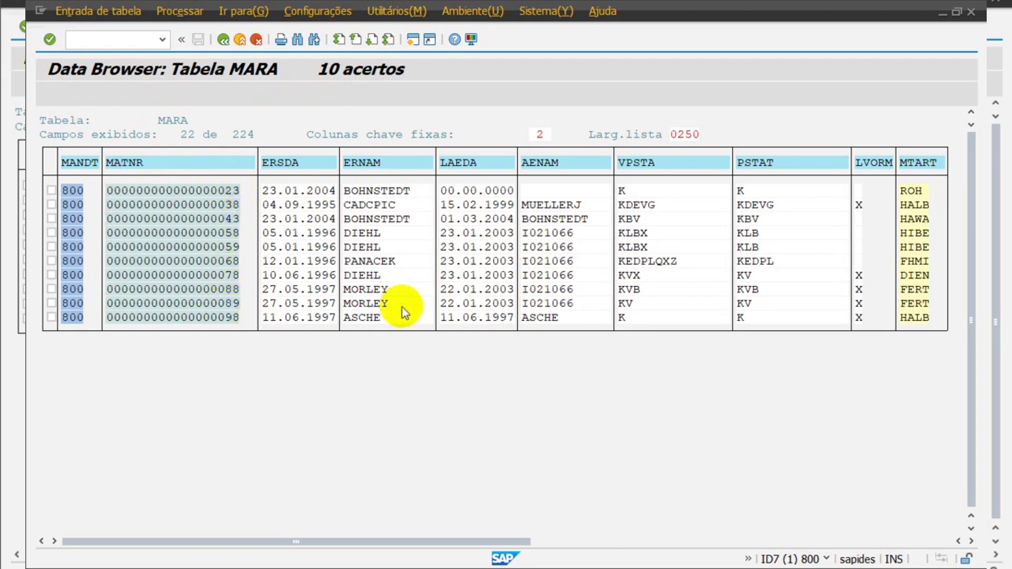
Return to the MARA selection screen and clear both limits of the MATNR range
{"action": "key", "text": "F3"}
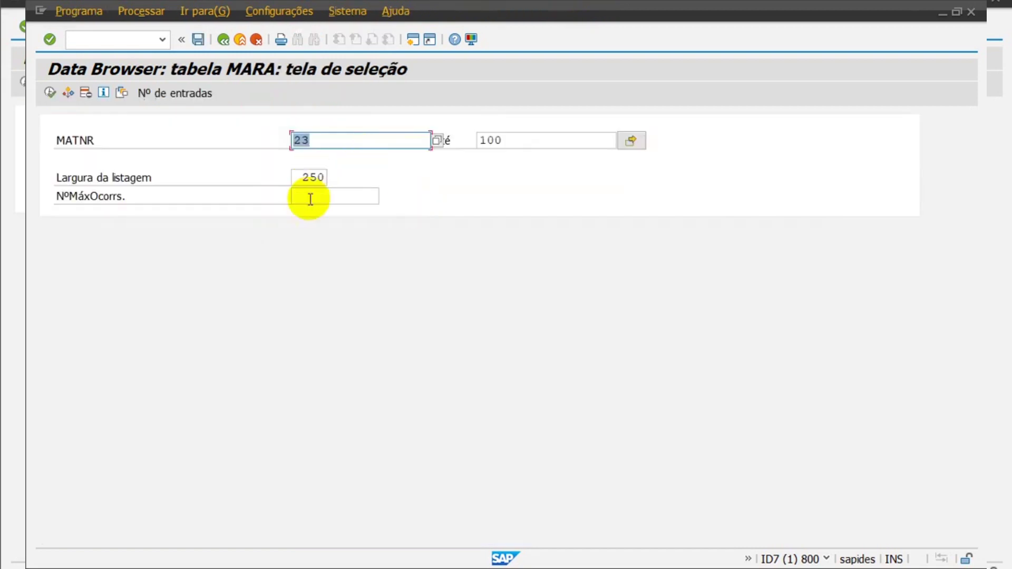
{"action": "left_click", "coordinate": [328, 140]}
{"action": "left_click", "coordinate": [530, 140]}
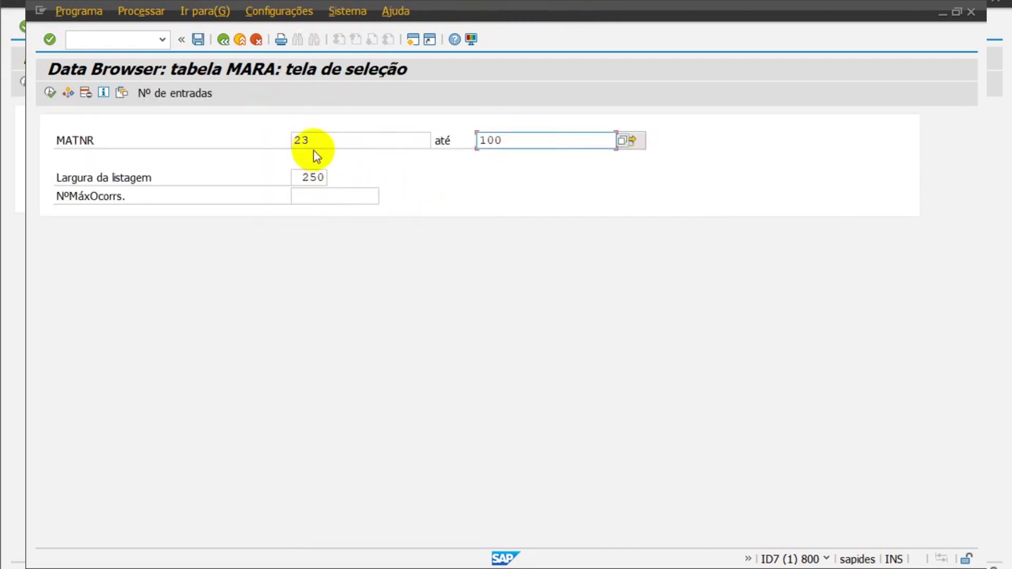
{"action": "double_click", "coordinate": [301, 140]}
{"action": "key", "text": "BackSpace"}
{"action": "double_click", "coordinate": [489, 140]}
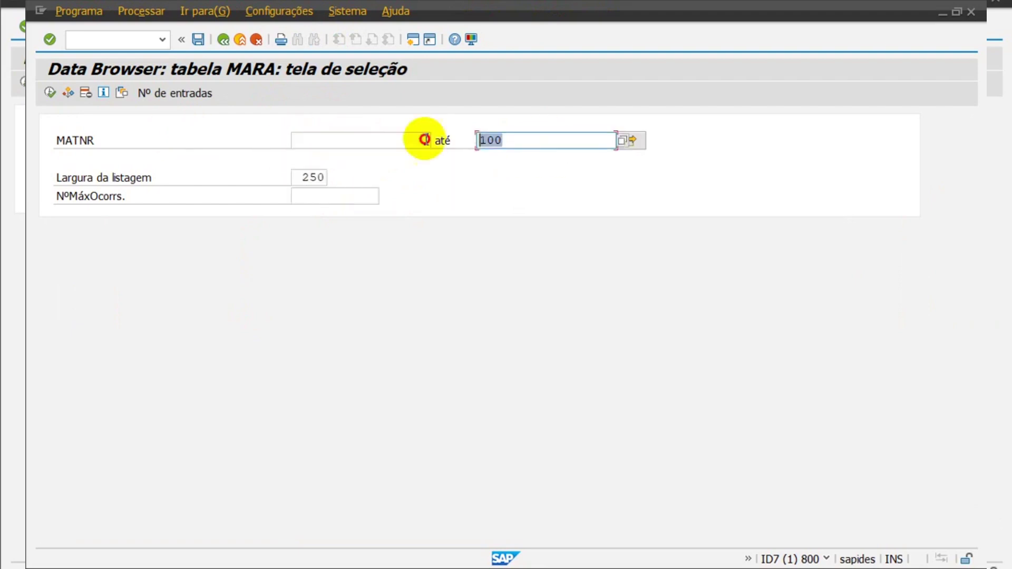
{"action": "key", "text": "BackSpace"}
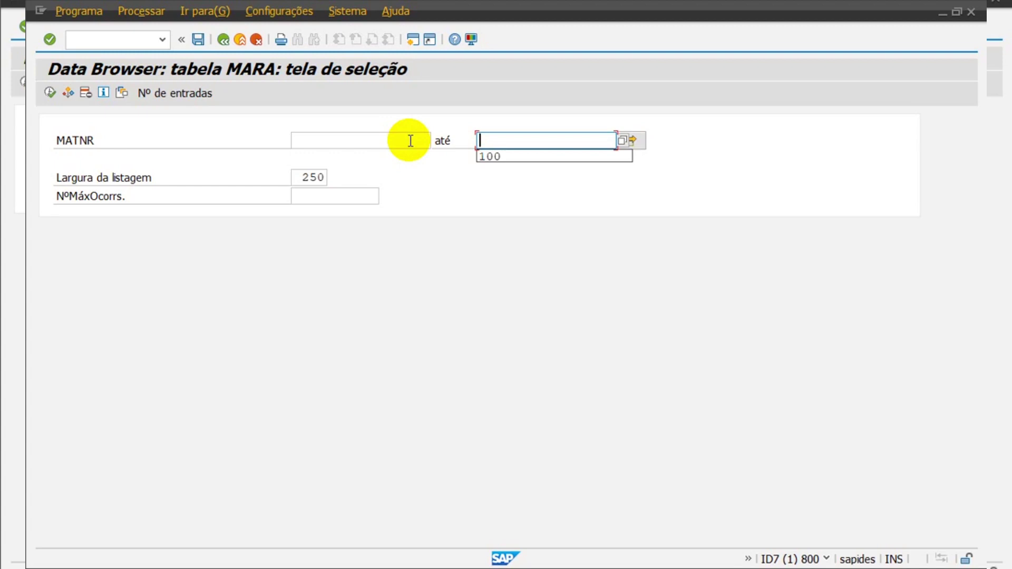
Leave the MARA selection for SAP Easy Access, open transaction SE11 and go back to SAP Easy Access
{"action": "key", "text": "F3"}
{"action": "key", "text": "F3"}
{"action": "key", "text": "F3"}
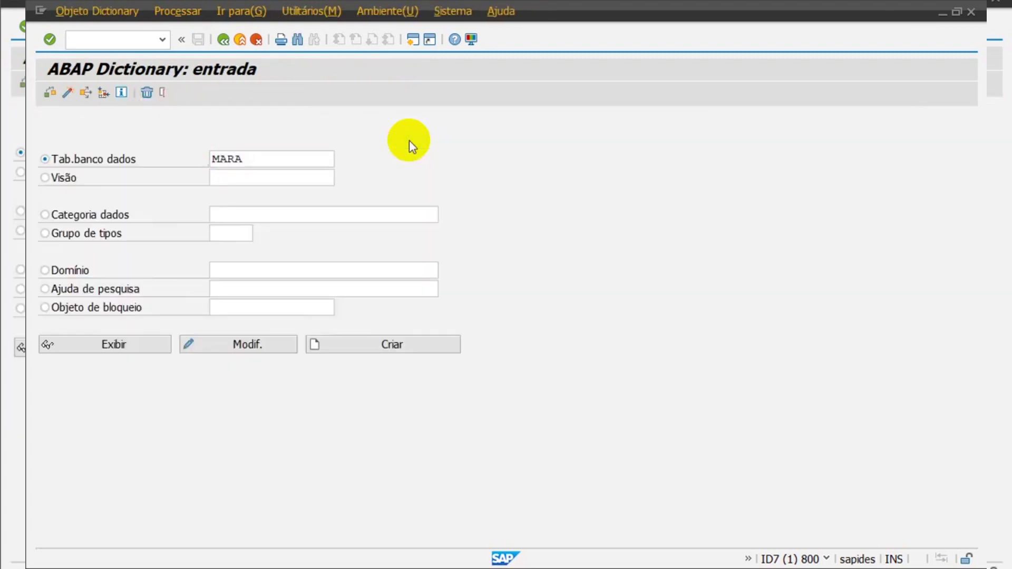
{"action": "type", "text": "Se11"}
{"action": "key", "text": "Return"}
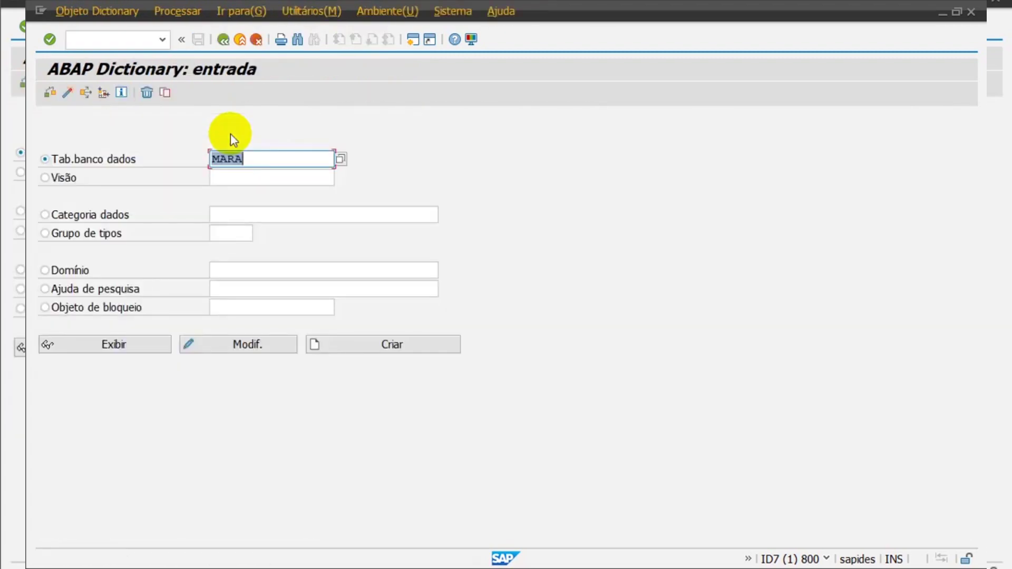
{"action": "key", "text": "F3"}
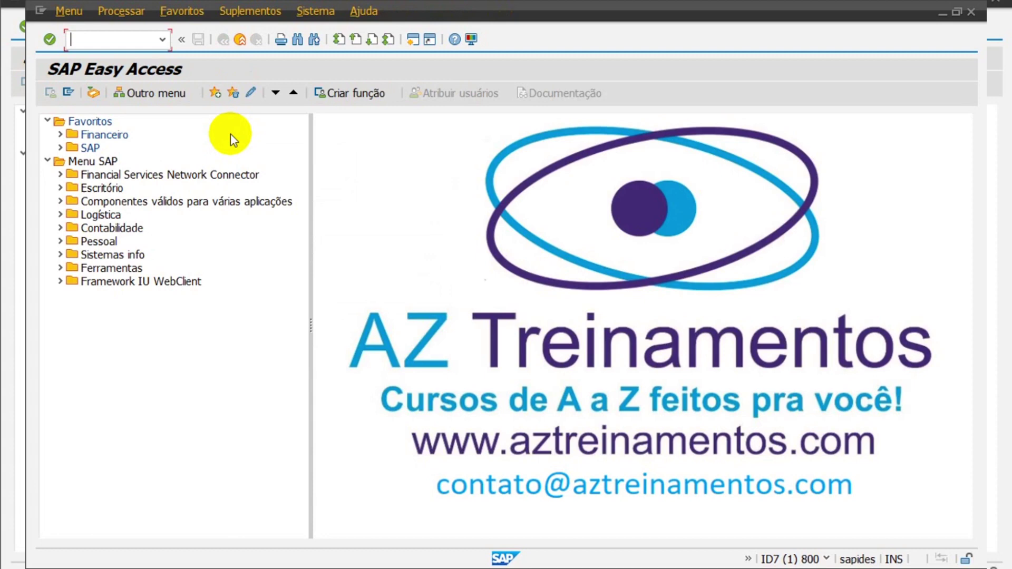
Switch to the Introdução ao SAP PDF, skim its instructions on table selection values and return to SAP Easy Access
{"action": "key", "text": "alt+Tab"}
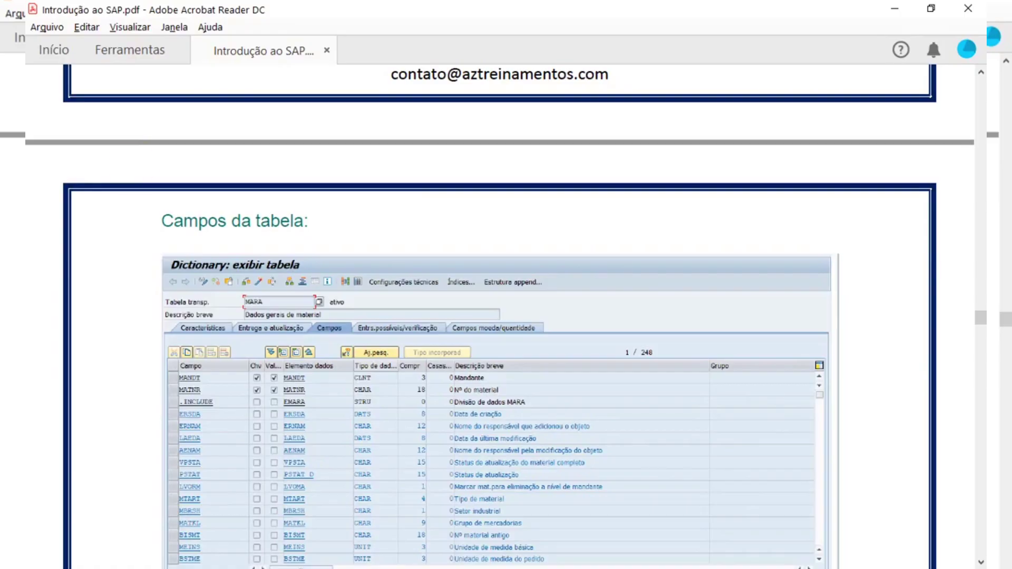
{"action": "scroll", "coordinate": [500, 316], "scroll_direction": "down", "scroll_amount": 15}
{"action": "scroll", "coordinate": [438, 256], "scroll_direction": "down", "scroll_amount": 12}
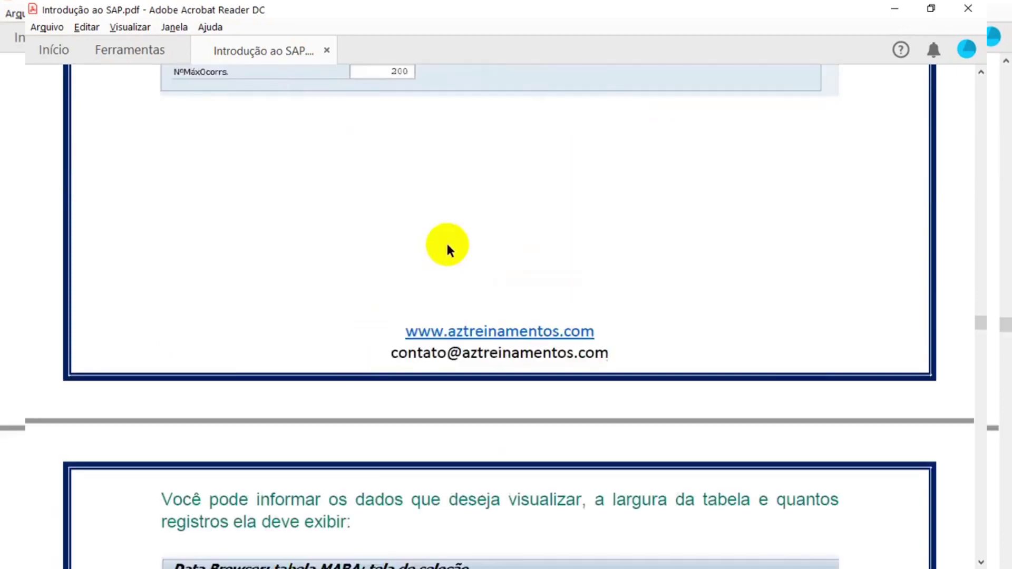
{"action": "scroll", "coordinate": [450, 247], "scroll_direction": "down", "scroll_amount": 3}
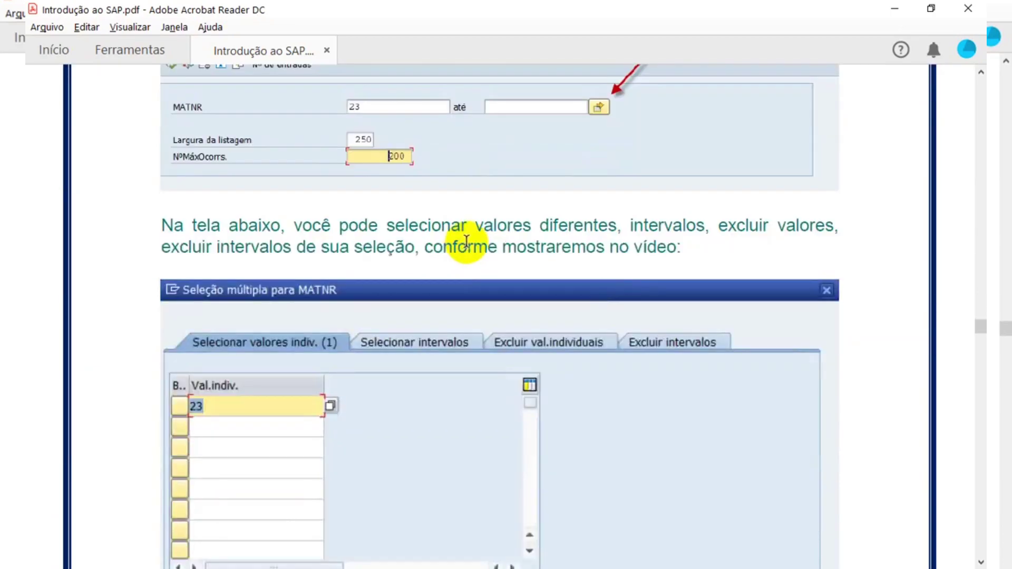
{"action": "key", "text": "alt+Tab"}
{"action": "key", "text": "alt+Tab"}
{"action": "key", "text": "alt+Tab"}
Open transaction SE11, display database table MARA and open its contents selection
{"action": "left_click", "coordinate": [101, 37]}
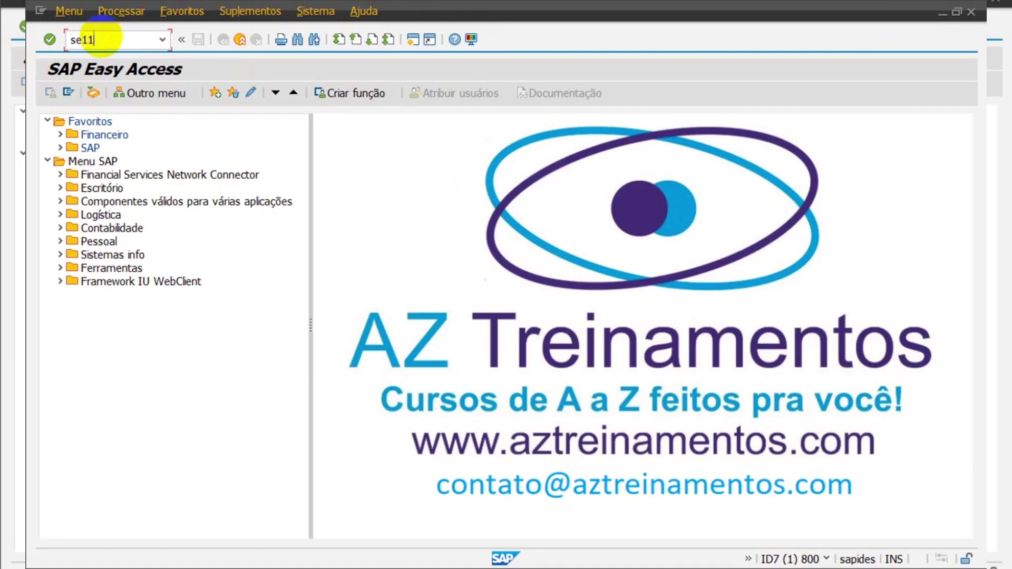
{"action": "type", "text": "se11"}
{"action": "key", "text": "Return"}
{"action": "left_click", "coordinate": [113, 351]}
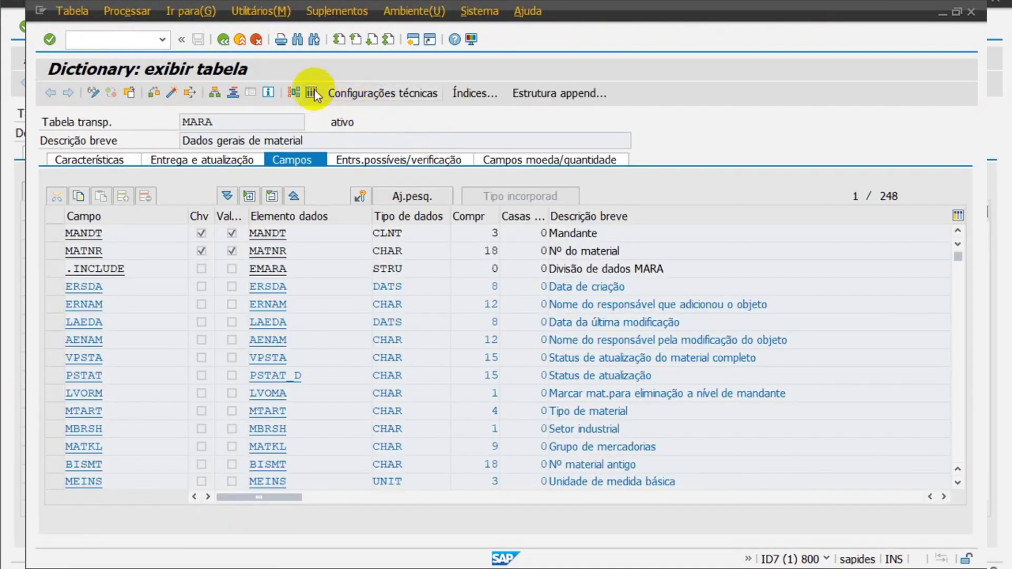
{"action": "left_click", "coordinate": [311, 93]}
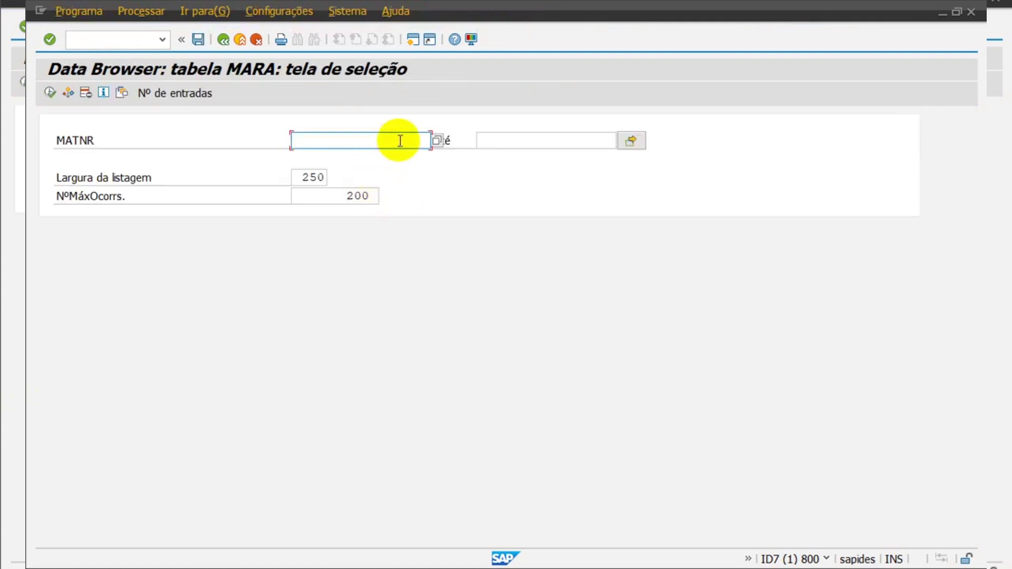
{"action": "left_click", "coordinate": [395, 141]}
{"action": "type", "text": "23"}
{"action": "left_click", "coordinate": [527, 142]}
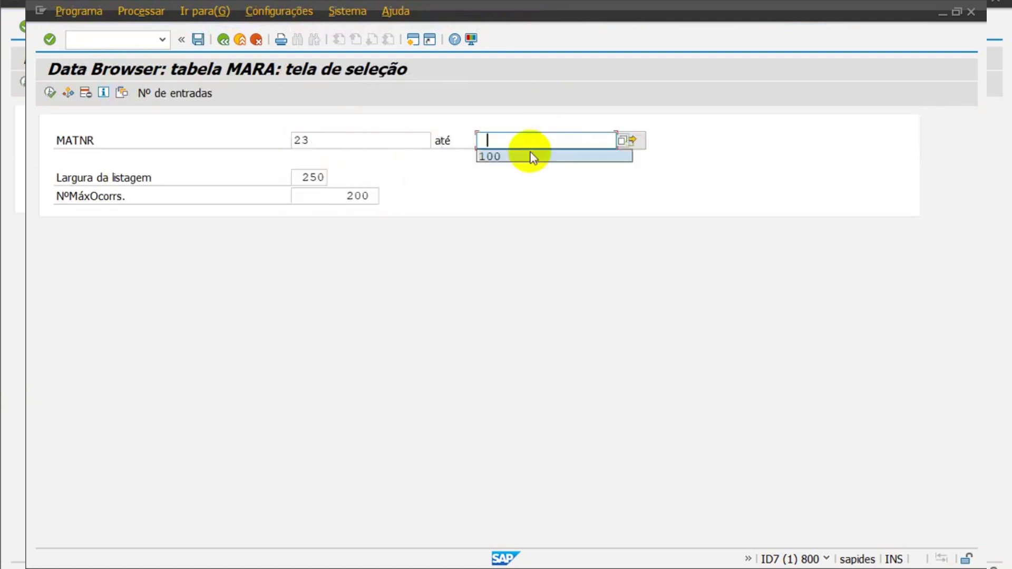
{"action": "double_click", "coordinate": [379, 143]}
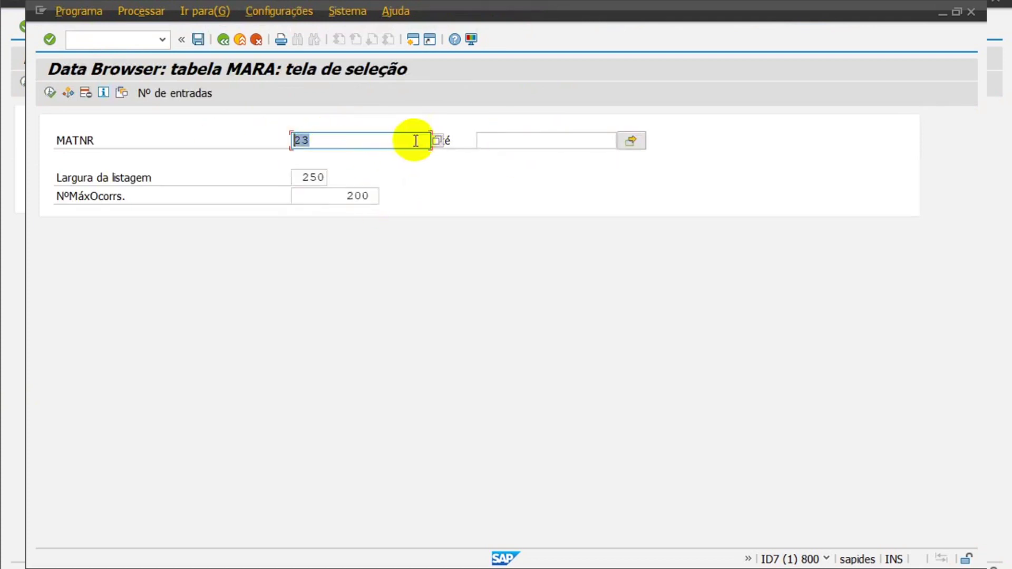
{"action": "key", "text": "BackSpace"}
Filter table MARA by MATNR 23, list the entries and return to the selection screen
{"action": "left_click", "coordinate": [356, 141]}
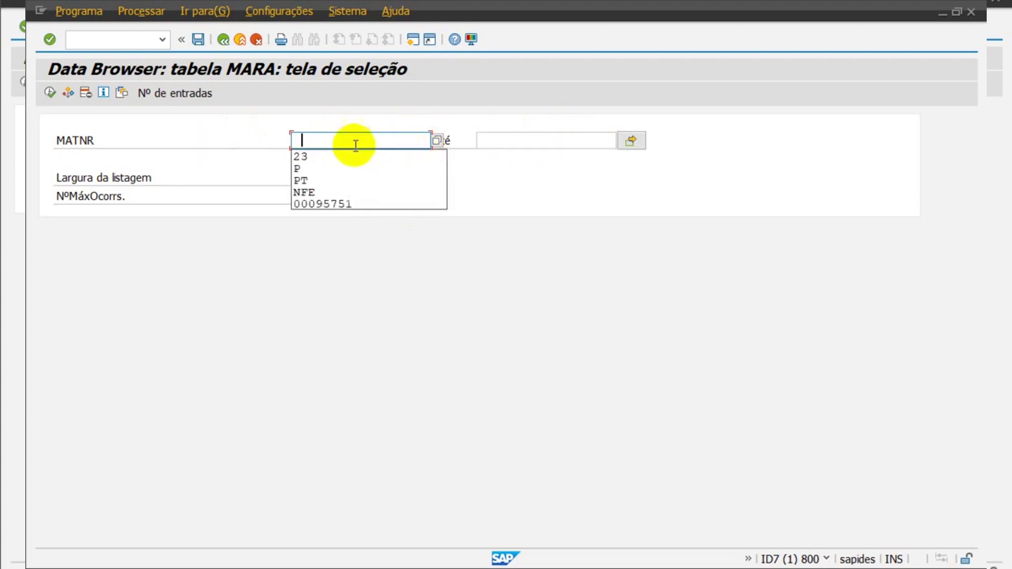
{"action": "left_click", "coordinate": [350, 156]}
{"action": "key", "text": "F8"}
{"action": "key", "text": "F3"}
Filter MARA by the MATNR range 23 to 1000 and list the entries
{"action": "left_click", "coordinate": [508, 144]}
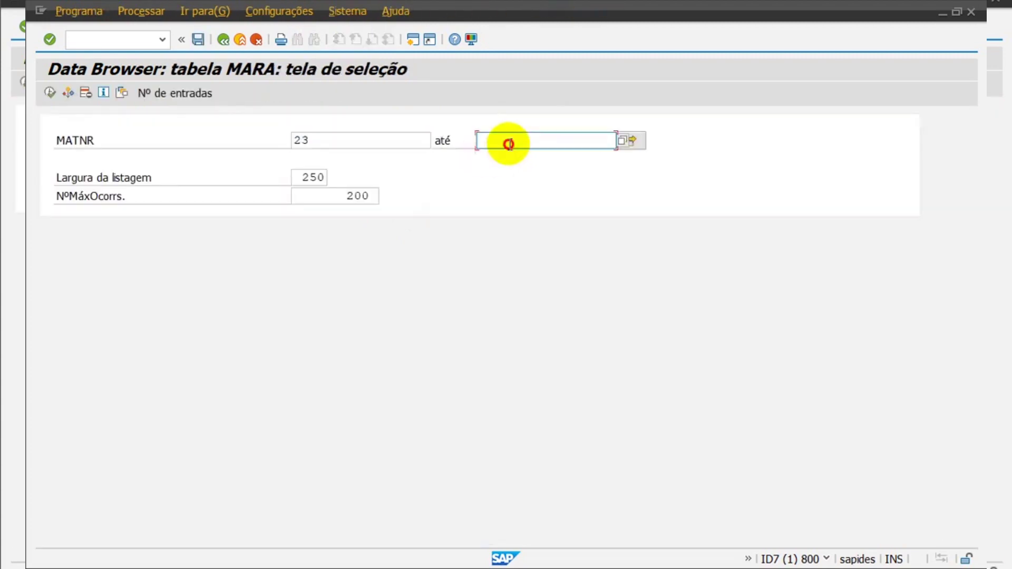
{"action": "type", "text": "100"}
{"action": "type", "text": "0"}
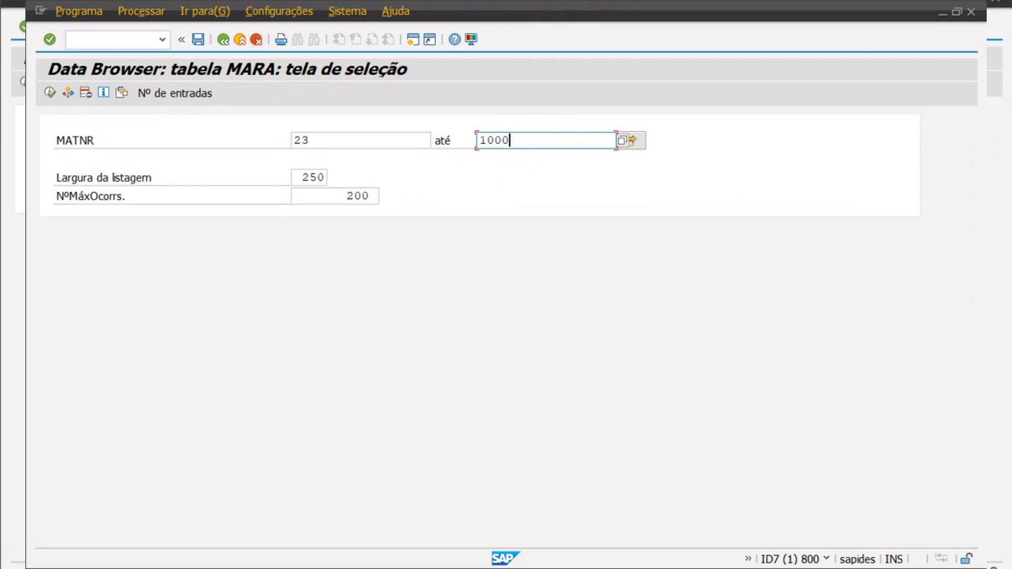
{"action": "left_click", "coordinate": [49, 93]}
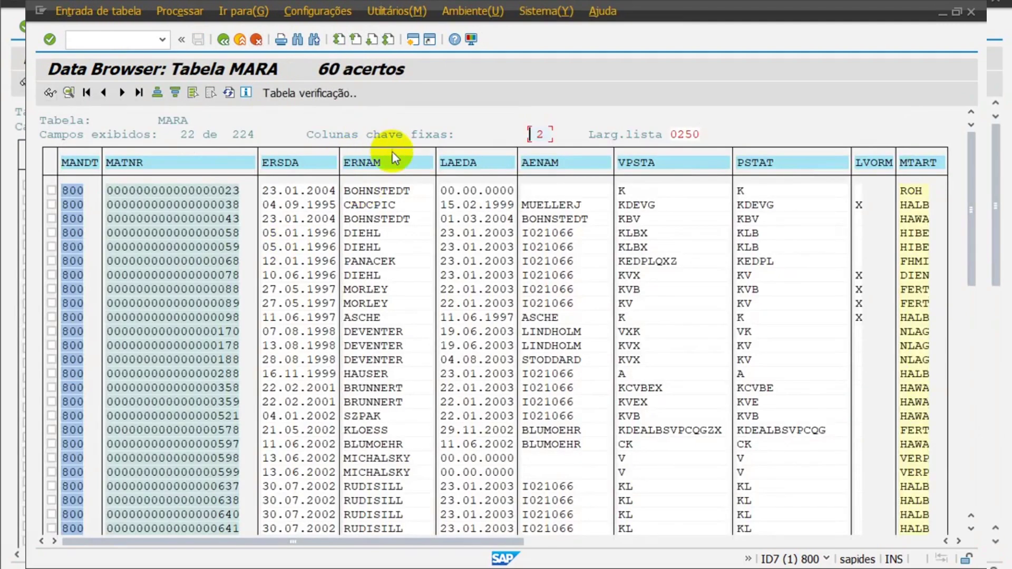
Return to the selection screen and clear both MATNR range limits
{"action": "key", "text": "F3"}
{"action": "key", "text": "Tab"}
{"action": "key", "text": "Delete"}
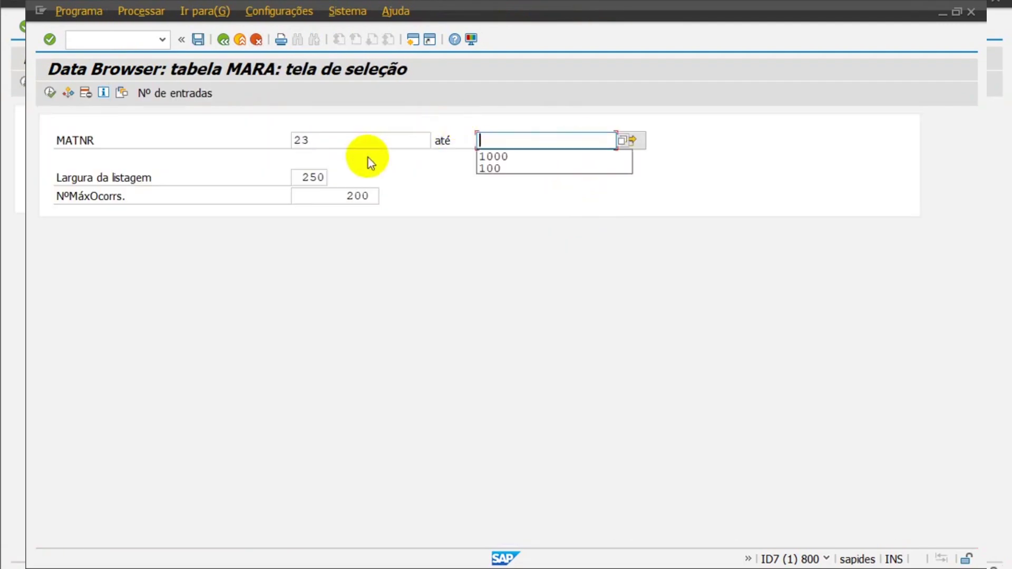
{"action": "left_click", "coordinate": [367, 140]}
{"action": "key", "text": "BackSpace"}
{"action": "key", "text": "BackSpace"}
Enter the individual values 23, 24, 40 and 60 in the MATNR multiple selection and list the matching entries
{"action": "left_click", "coordinate": [632, 141]}
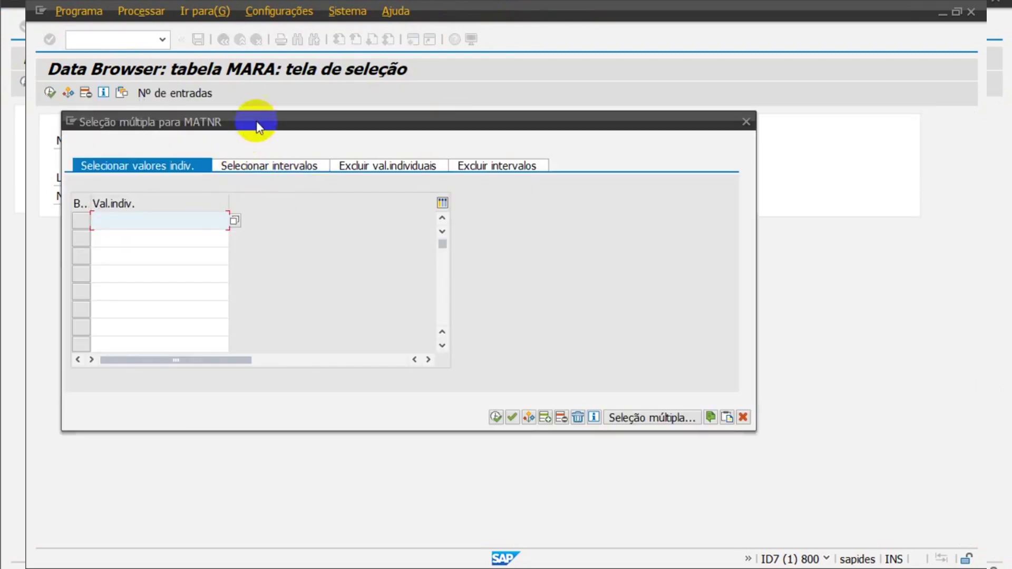
{"action": "left_click_drag", "start_coordinate": [256, 122], "coordinate": [371, 121]}
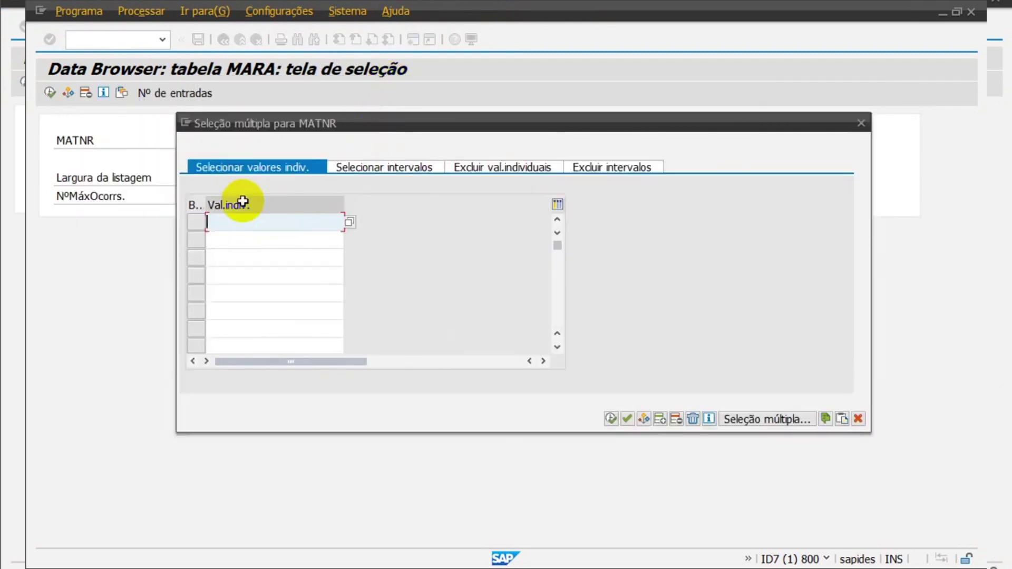
{"action": "type", "text": "23"}
{"action": "key", "text": "Return"}
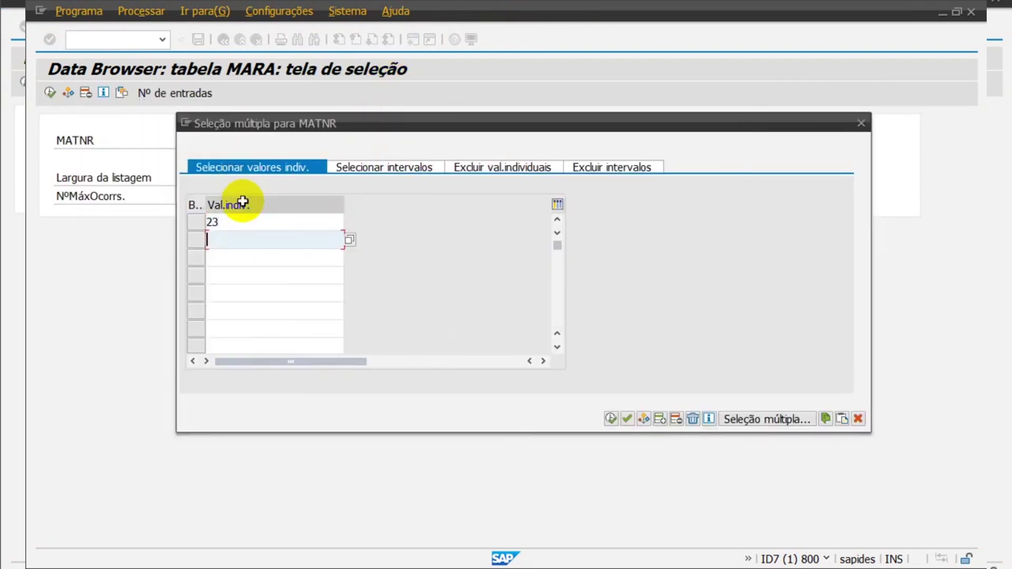
{"action": "type", "text": "24"}
{"action": "key", "text": "Return"}
{"action": "type", "text": "40"}
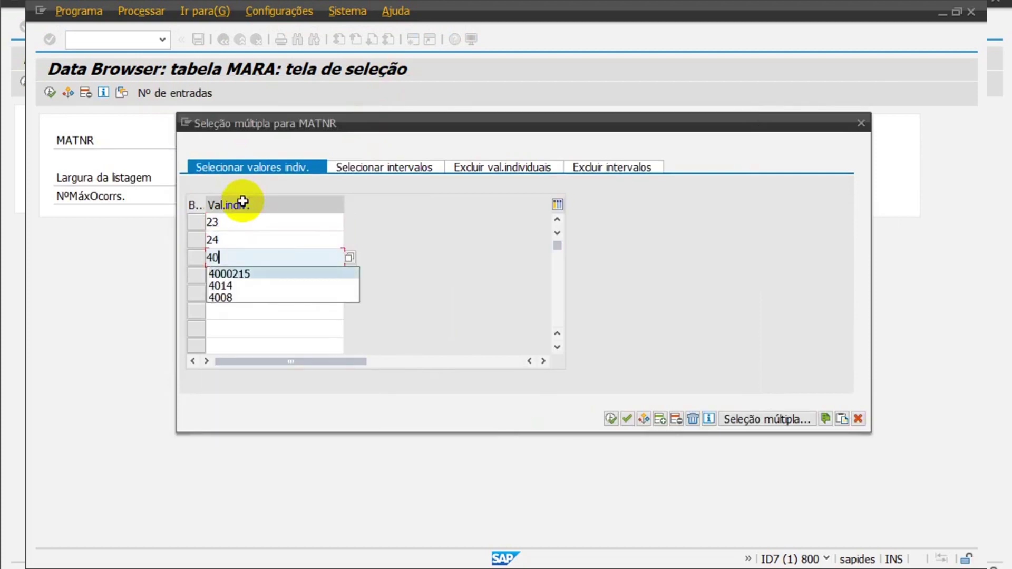
{"action": "key", "text": "Return"}
{"action": "type", "text": "60"}
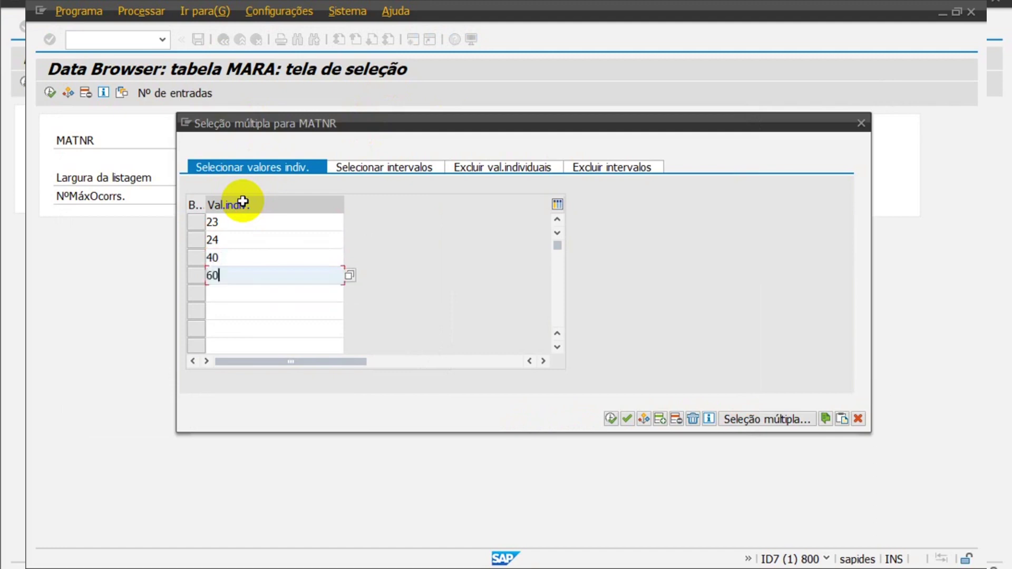
{"action": "left_click", "coordinate": [610, 419]}
{"action": "left_click", "coordinate": [50, 92]}
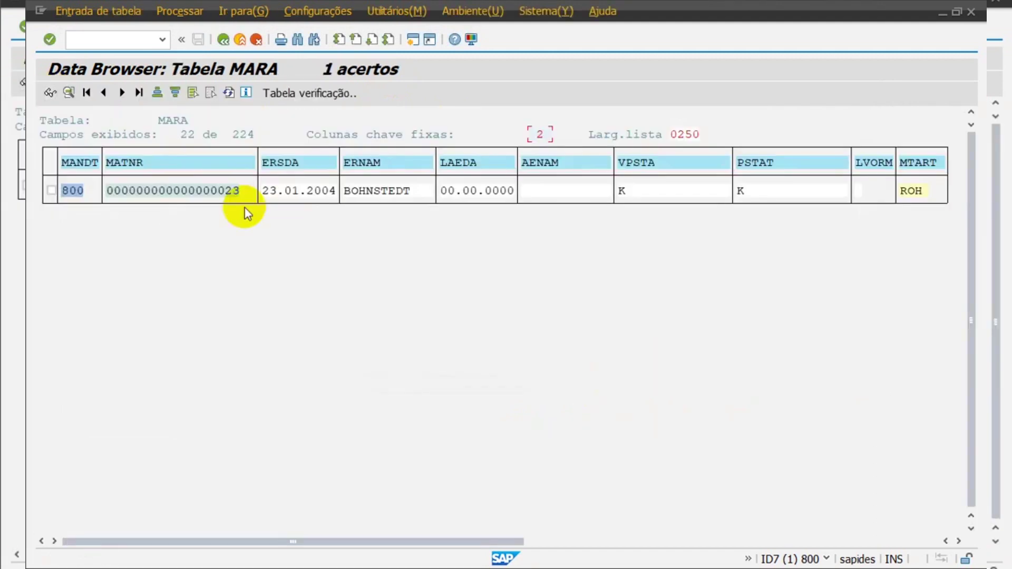
Clear the MATNR multiple selection and list the MARA entries without a filter
{"action": "key", "text": "F3"}
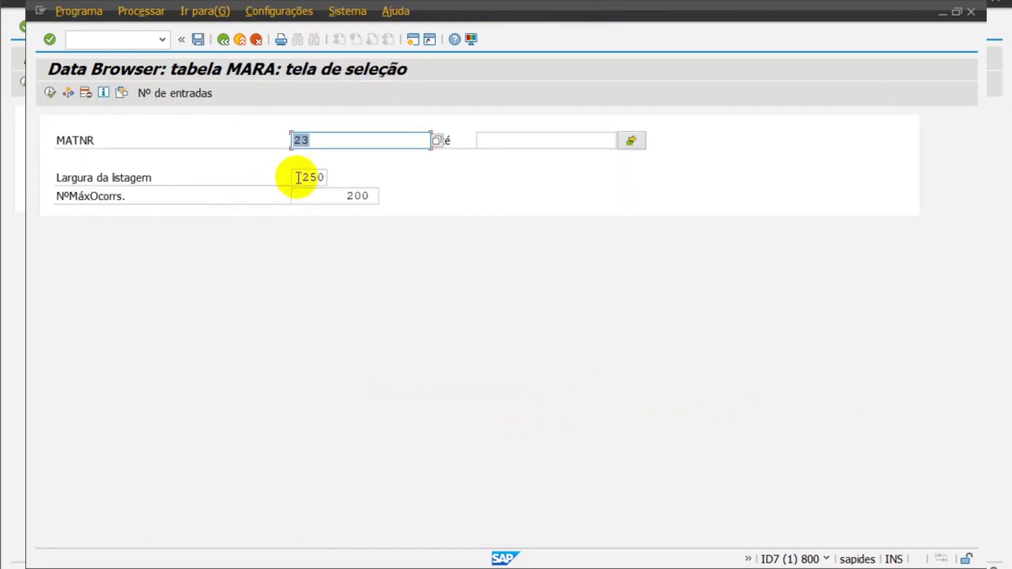
{"action": "left_click", "coordinate": [621, 140]}
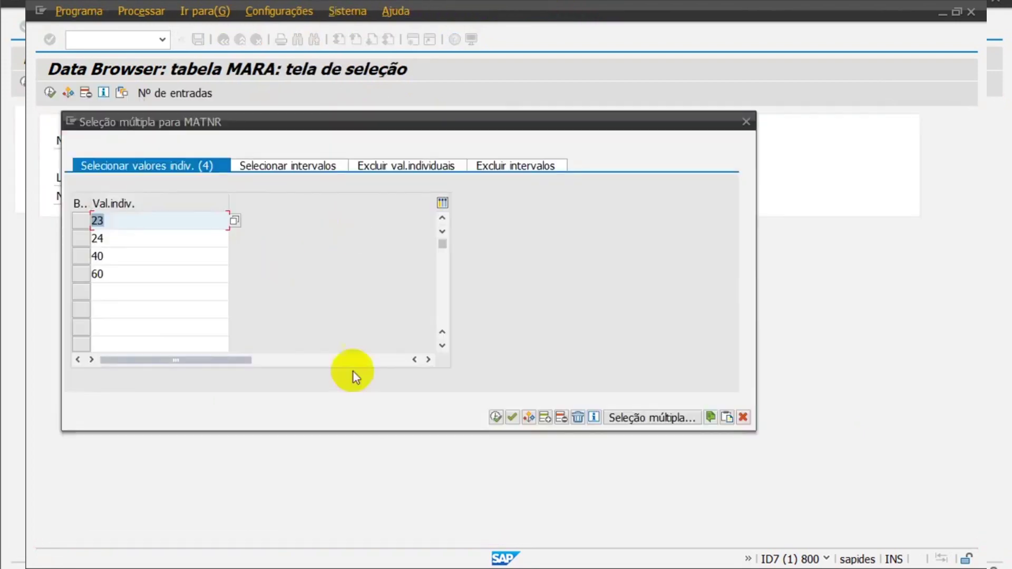
{"action": "left_click", "coordinate": [577, 417]}
{"action": "left_click", "coordinate": [495, 417]}
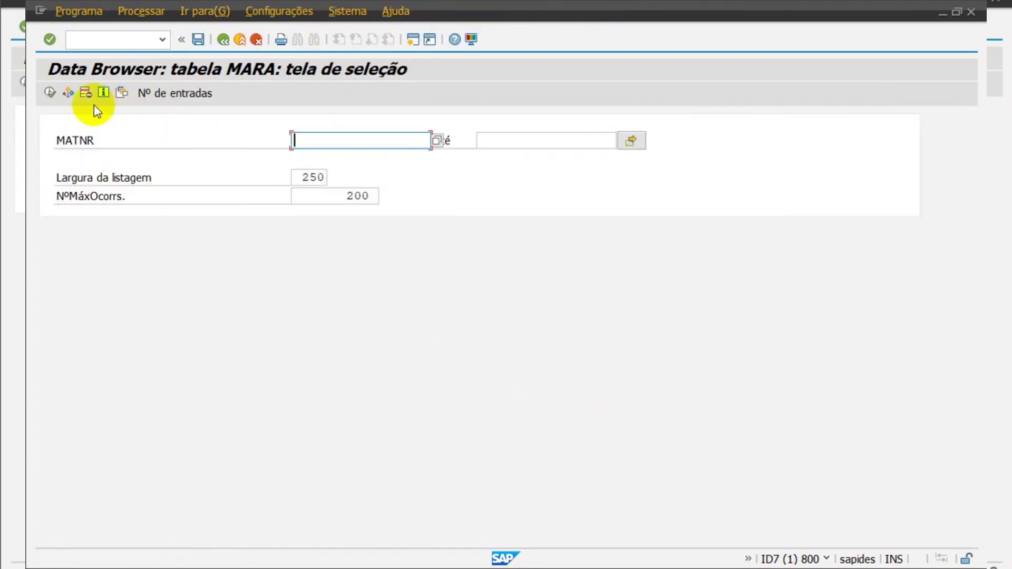
{"action": "left_click", "coordinate": [50, 92]}
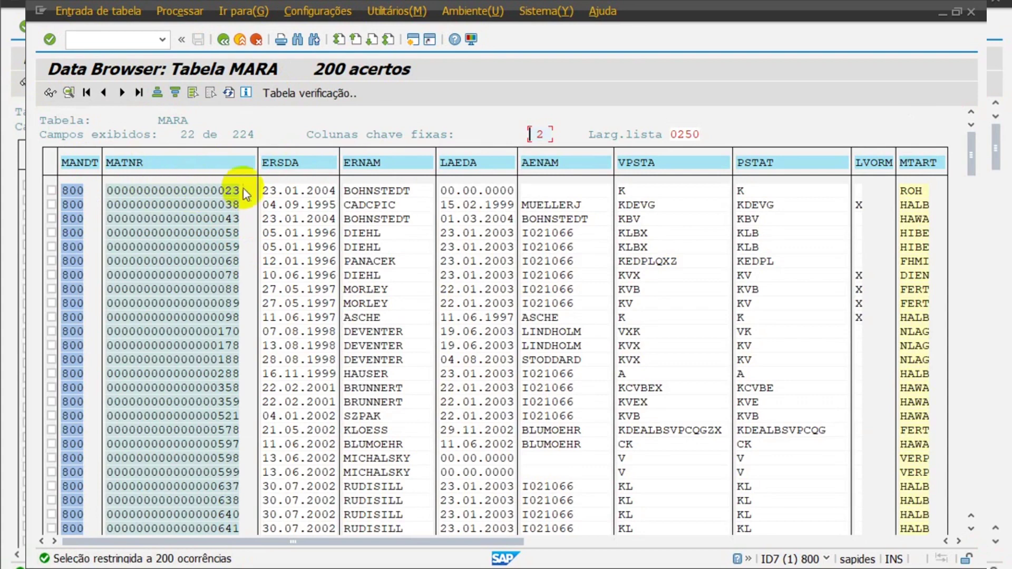
Block-select the MATNR column values from 23 to 578 in the list and copy them
{"action": "left_click", "coordinate": [117, 118]}
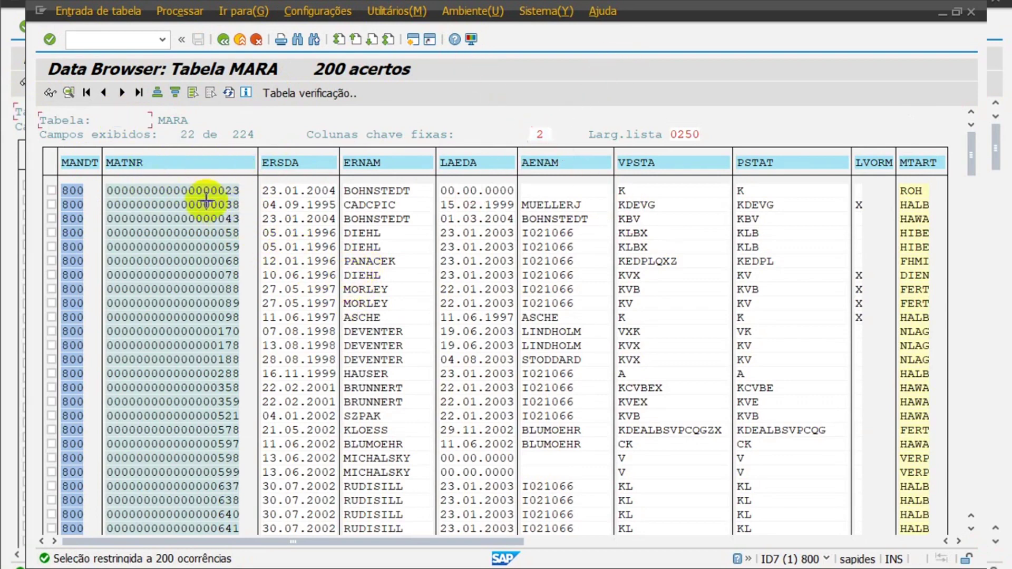
{"action": "key", "text": "ctrl+y"}
{"action": "left_click_drag", "start_coordinate": [106, 185], "coordinate": [240, 430]}
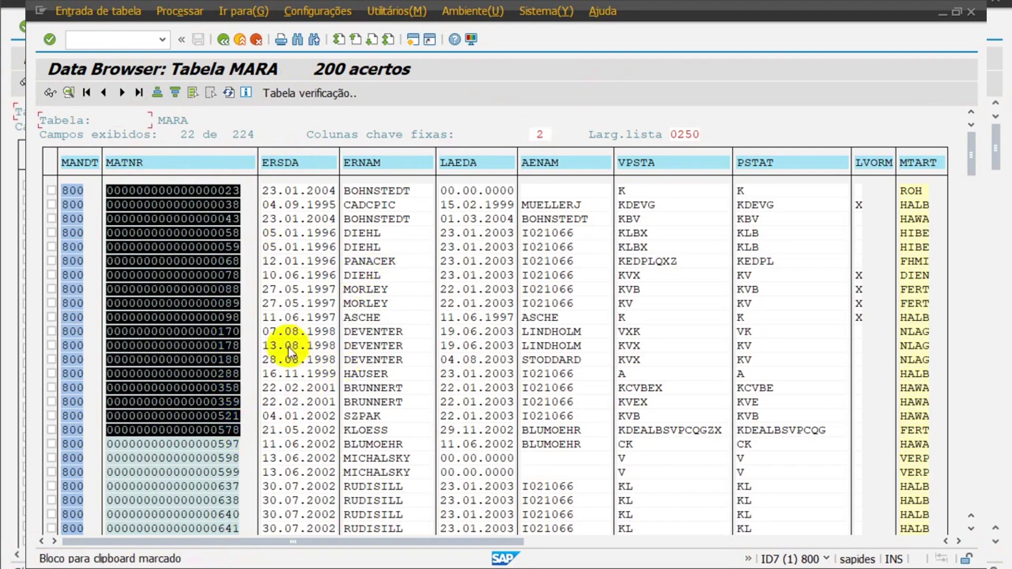
{"action": "key", "text": "ctrl+c"}
Return to the selection screen and paste the copied material numbers into the MATNR multiple selection
{"action": "left_click", "coordinate": [223, 40]}
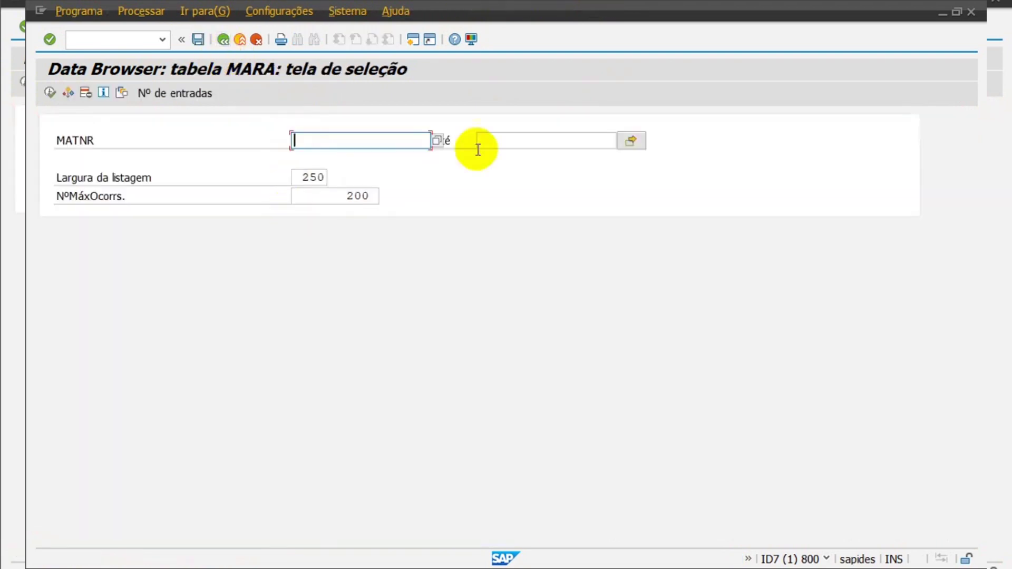
{"action": "left_click", "coordinate": [631, 141]}
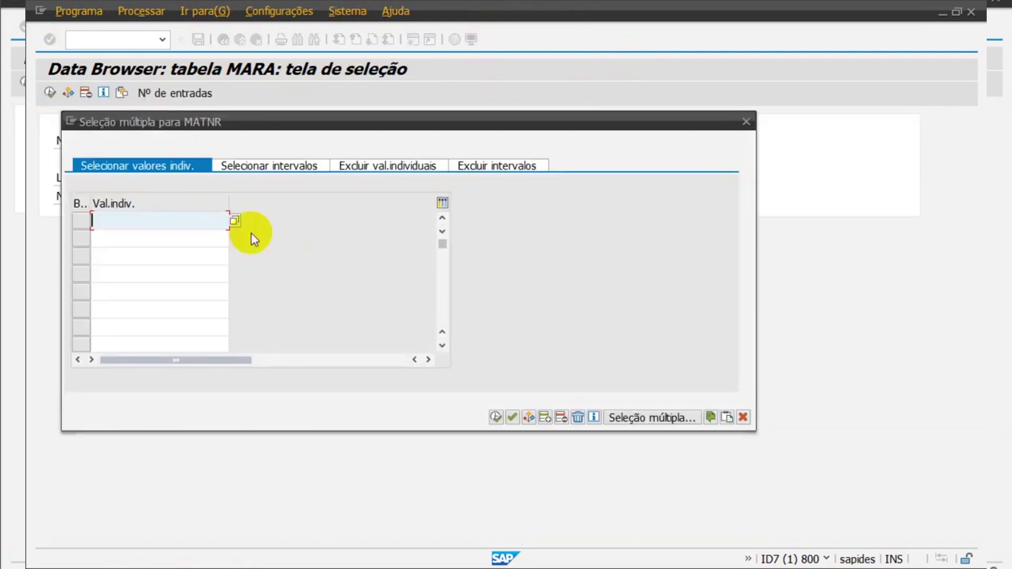
{"action": "left_click", "coordinate": [727, 418]}
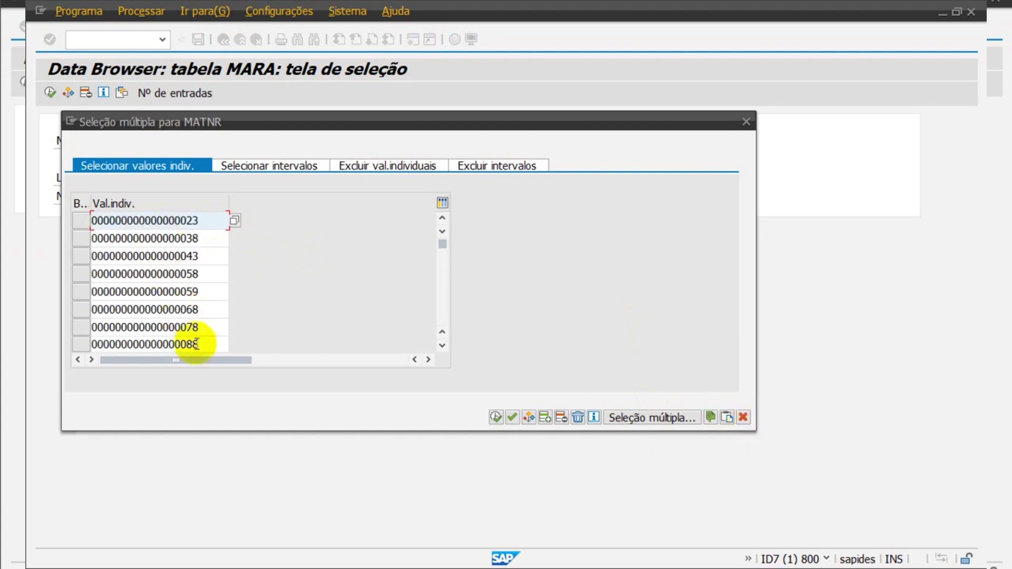
{"action": "left_click_drag", "start_coordinate": [207, 346], "coordinate": [83, 338]}
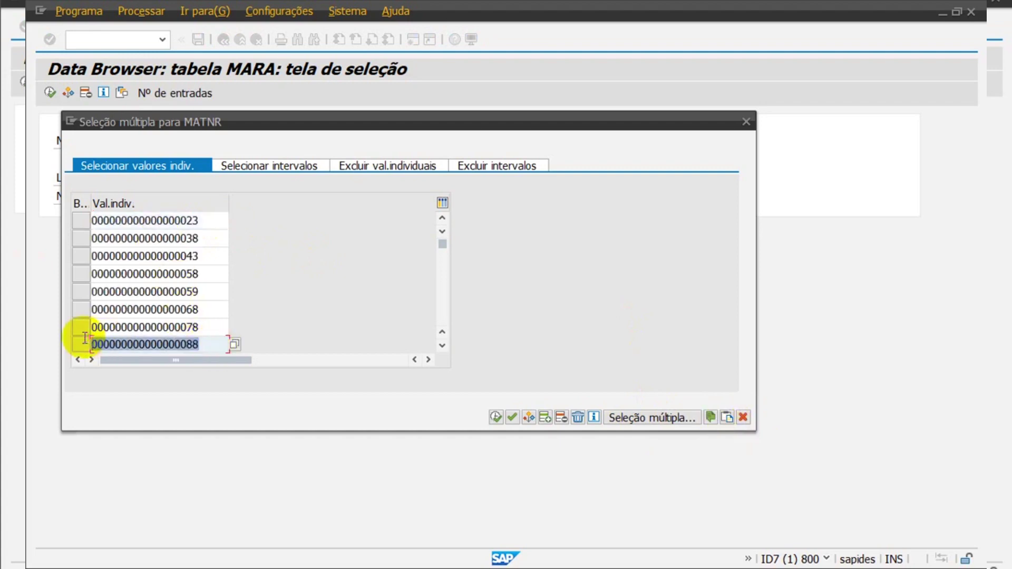
Clear the pasted values, upload the copied MATNR values from the clipboard and check the resulting list
{"action": "left_click", "coordinate": [577, 416]}
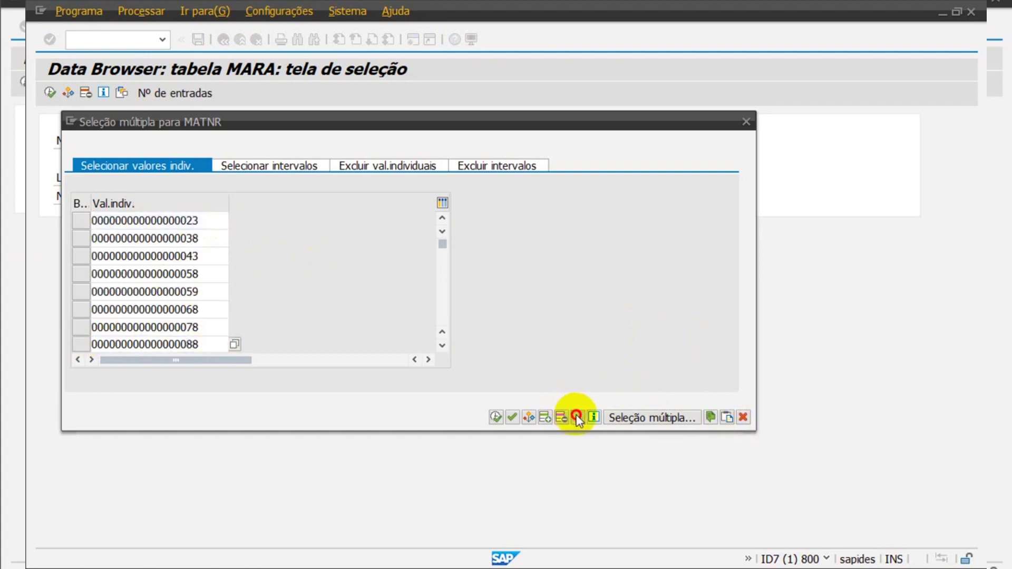
{"action": "left_click", "coordinate": [726, 417]}
{"action": "scroll", "coordinate": [187, 326], "scroll_direction": "down", "scroll_amount": 2}
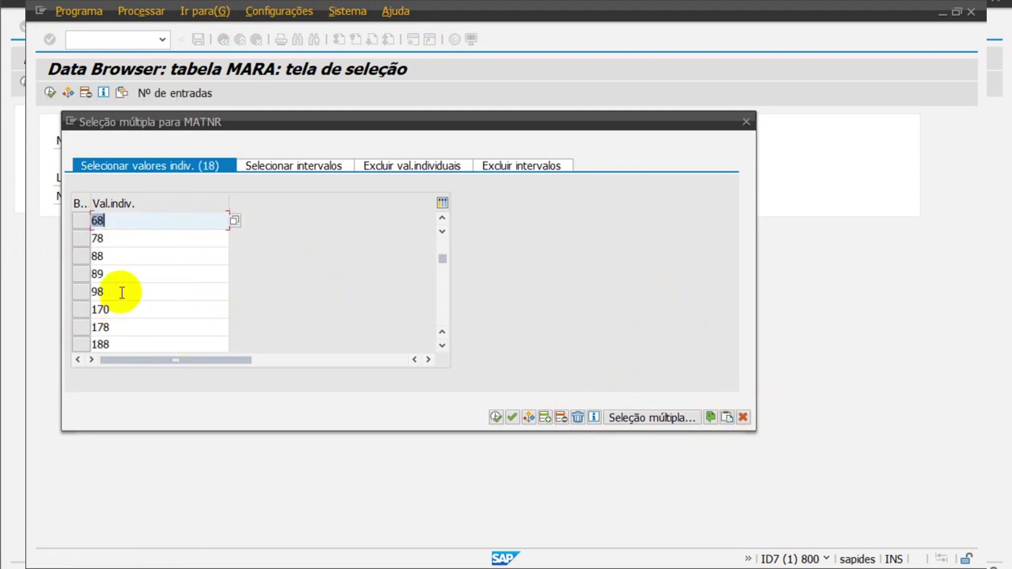
{"action": "left_click", "coordinate": [131, 256]}
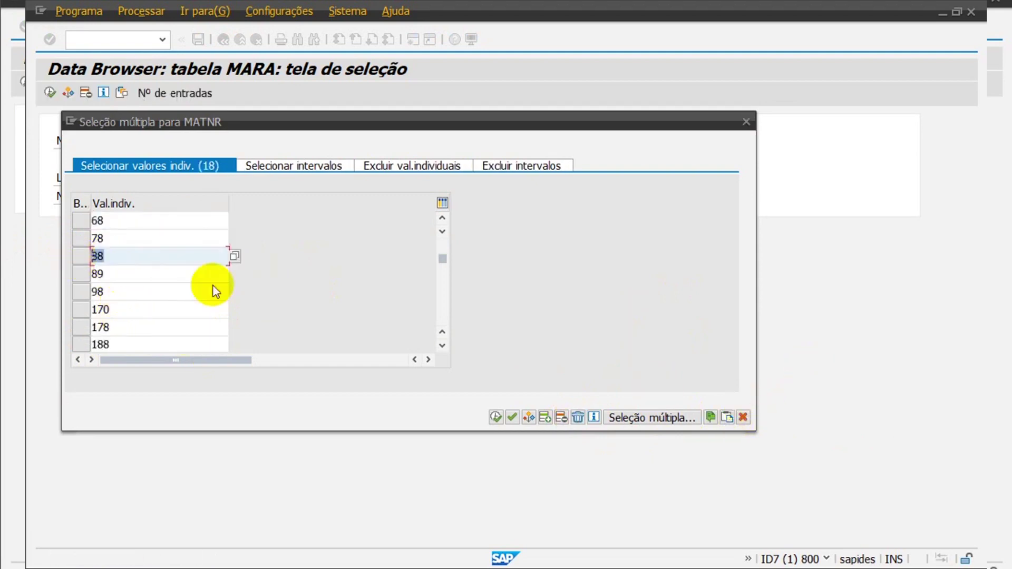
Empty the multiple selection and paste the copied values directly into the first individual-value row
{"action": "left_click", "coordinate": [578, 415]}
{"action": "left_click", "coordinate": [167, 220]}
{"action": "key", "text": "ctrl+v"}
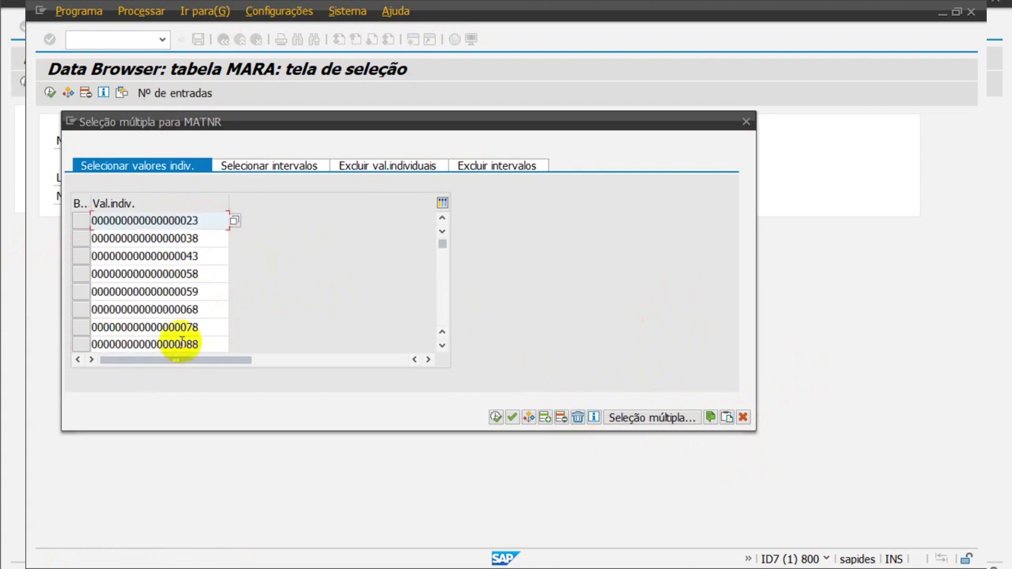
{"action": "key", "text": "Return"}
{"action": "scroll", "coordinate": [174, 276], "scroll_direction": "up", "scroll_amount": 2}
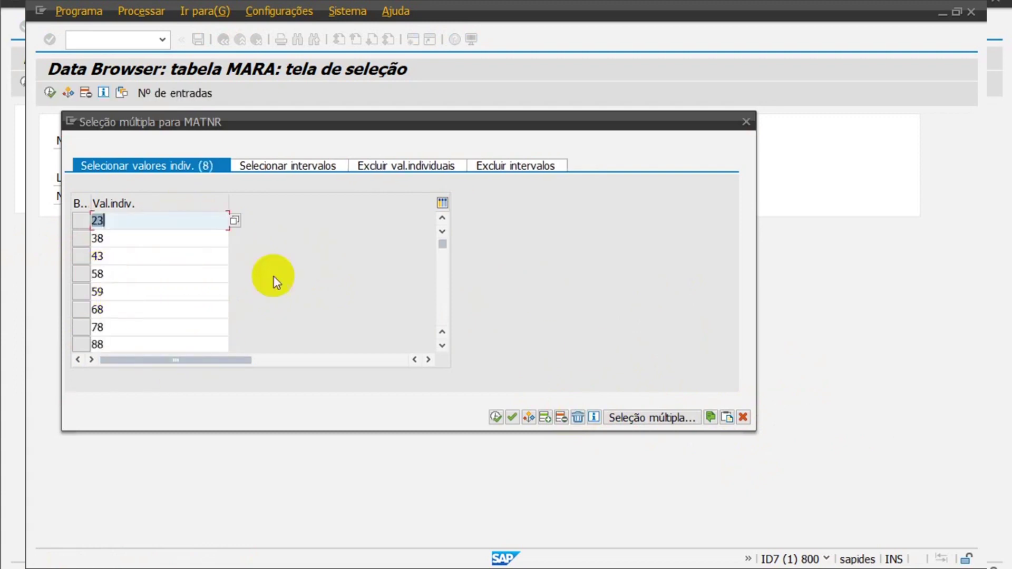
Replace the individual values with a clipboard upload of all copied material numbers and list the matching MARA entries
{"action": "left_click", "coordinate": [579, 418]}
{"action": "left_click", "coordinate": [154, 219]}
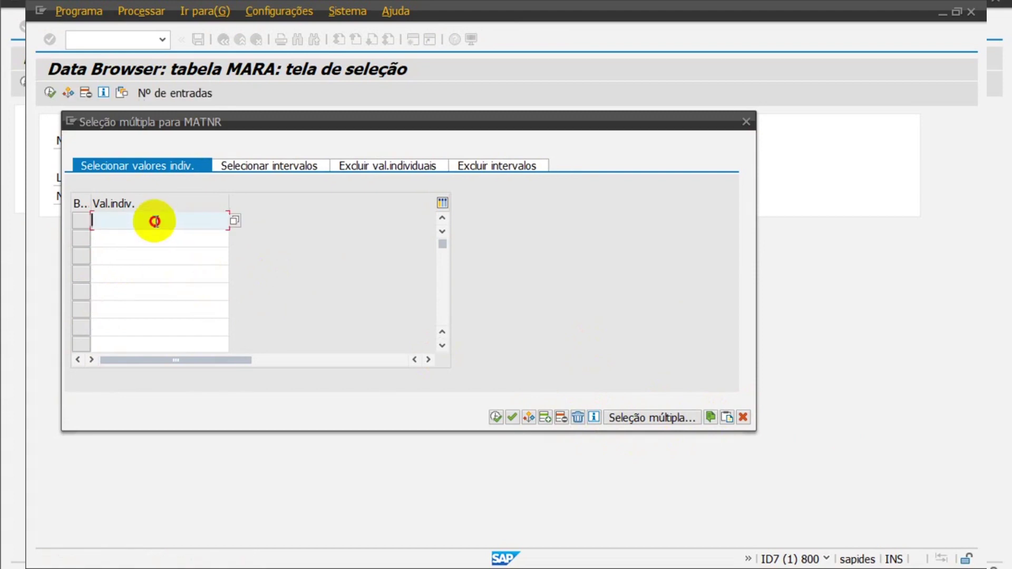
{"action": "left_click", "coordinate": [727, 418]}
{"action": "left_click", "coordinate": [119, 274]}
{"action": "scroll", "coordinate": [128, 293], "scroll_direction": "down", "scroll_amount": 5}
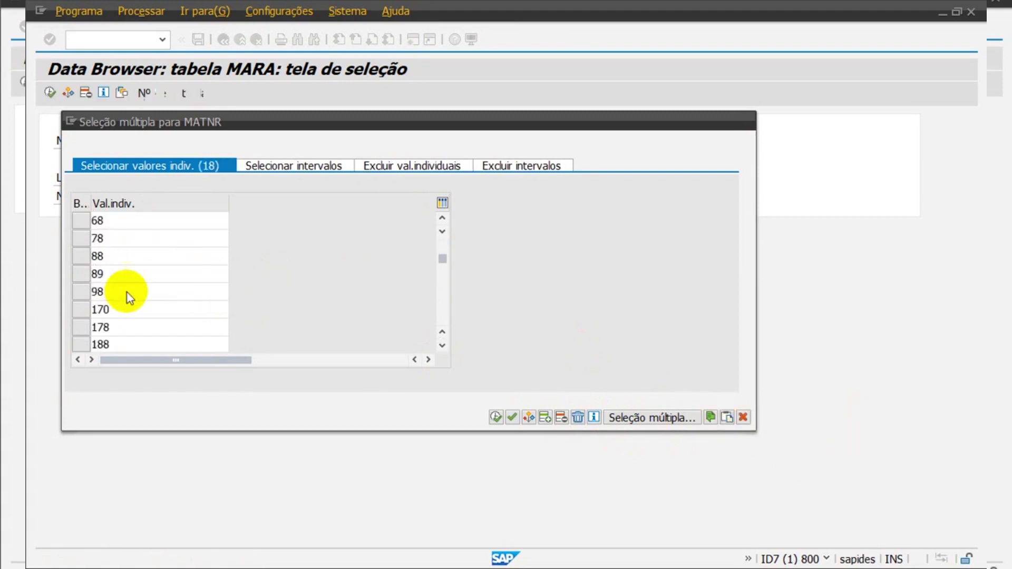
{"action": "left_click", "coordinate": [133, 262]}
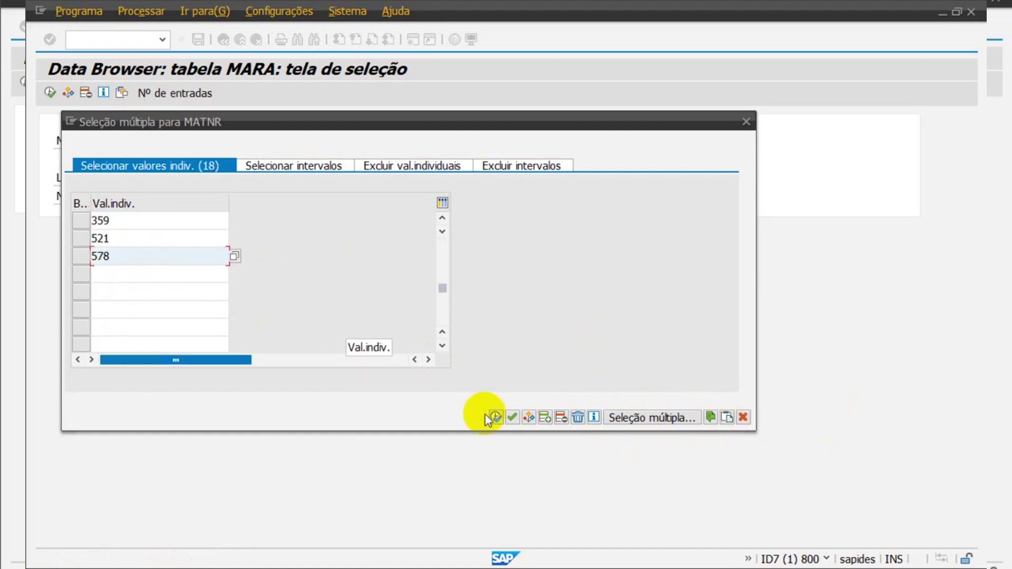
{"action": "left_click", "coordinate": [495, 417]}
{"action": "left_click", "coordinate": [45, 93]}
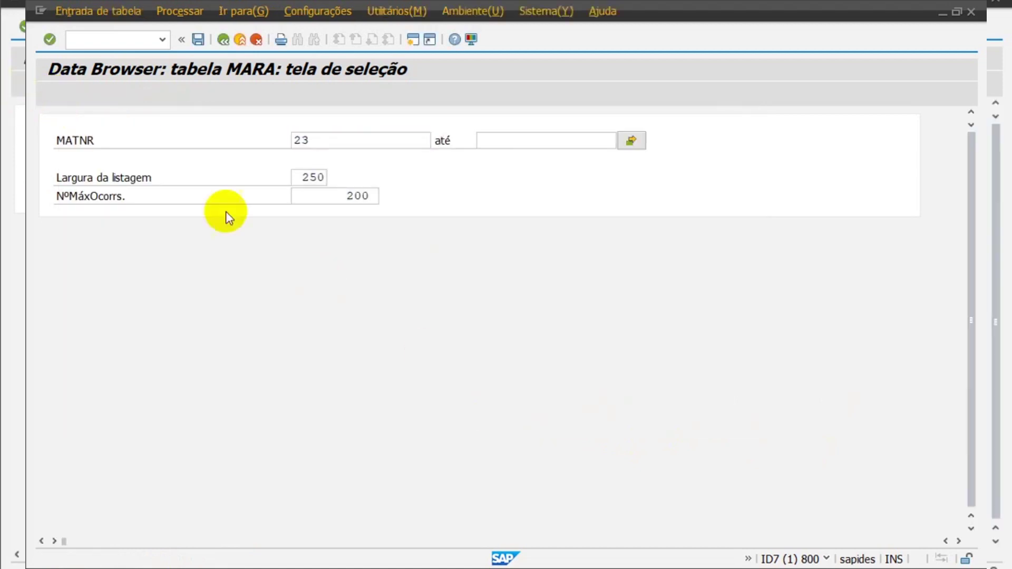
Open Notepad, paste the copied material numbers as a plain list and move its window higher
{"action": "key", "text": "super+r"}
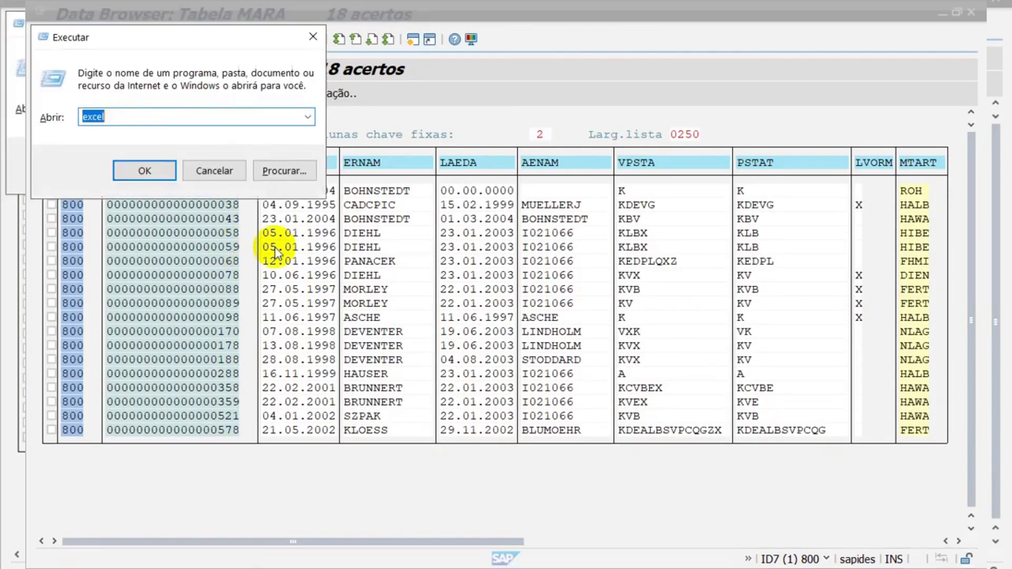
{"action": "type", "text": "notepad"}
{"action": "key", "text": "Return"}
{"action": "key", "text": "ctrl+v"}
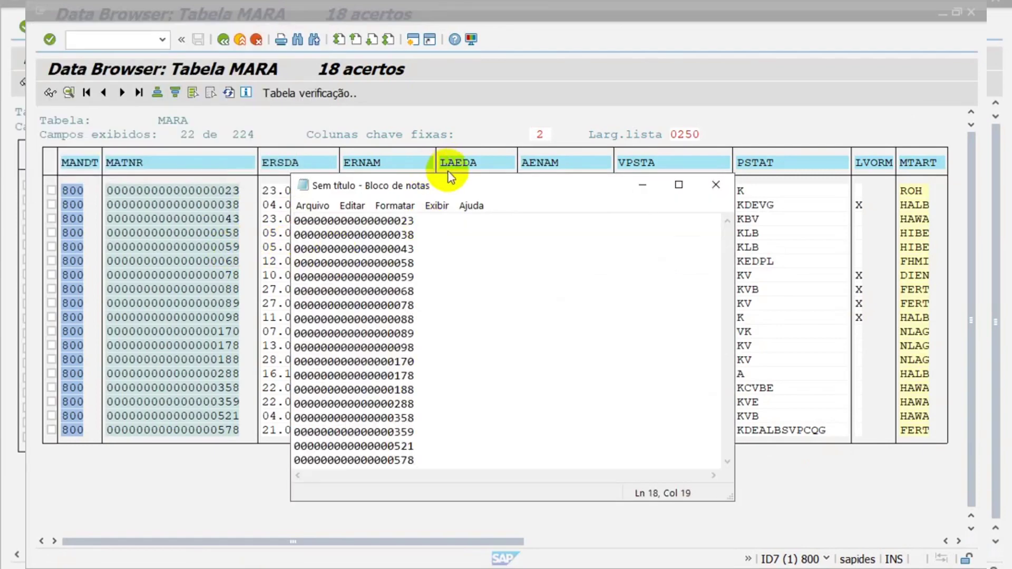
{"action": "left_click", "coordinate": [446, 150]}
{"action": "key", "text": "alt+Tab"}
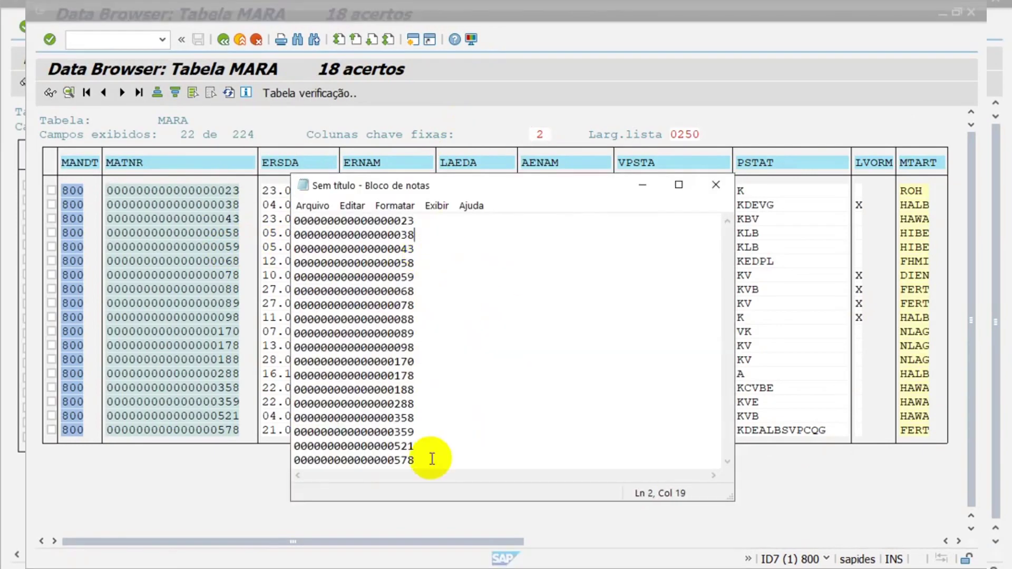
{"action": "left_click_drag", "start_coordinate": [433, 189], "coordinate": [447, 140]}
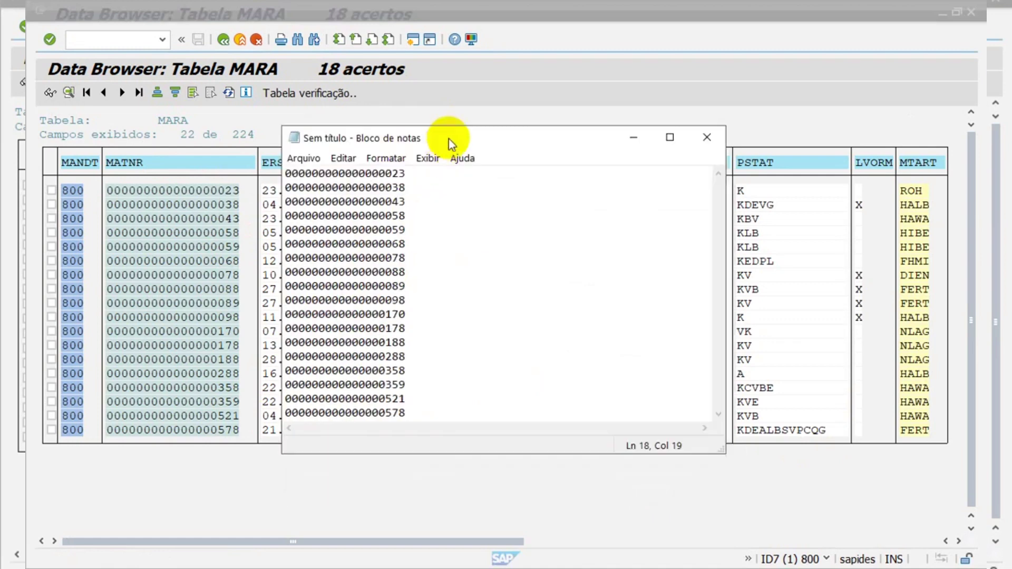
Switch back to SAP, return to the MARA selection screen and clear the MATNR multiple selection
{"action": "left_click", "coordinate": [210, 243]}
{"action": "key", "text": "F3"}
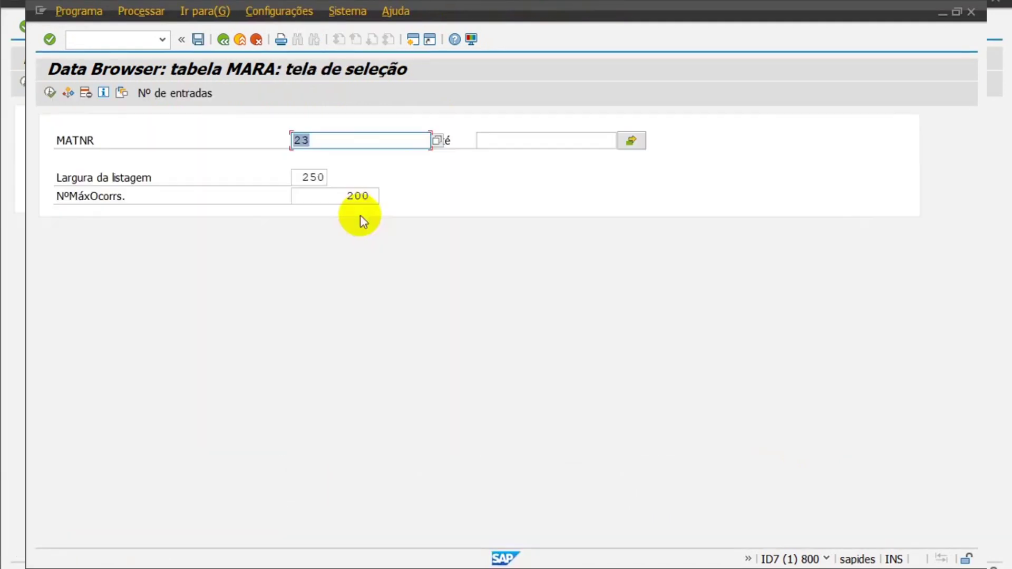
{"action": "left_click", "coordinate": [631, 141]}
{"action": "left_click", "coordinate": [578, 417]}
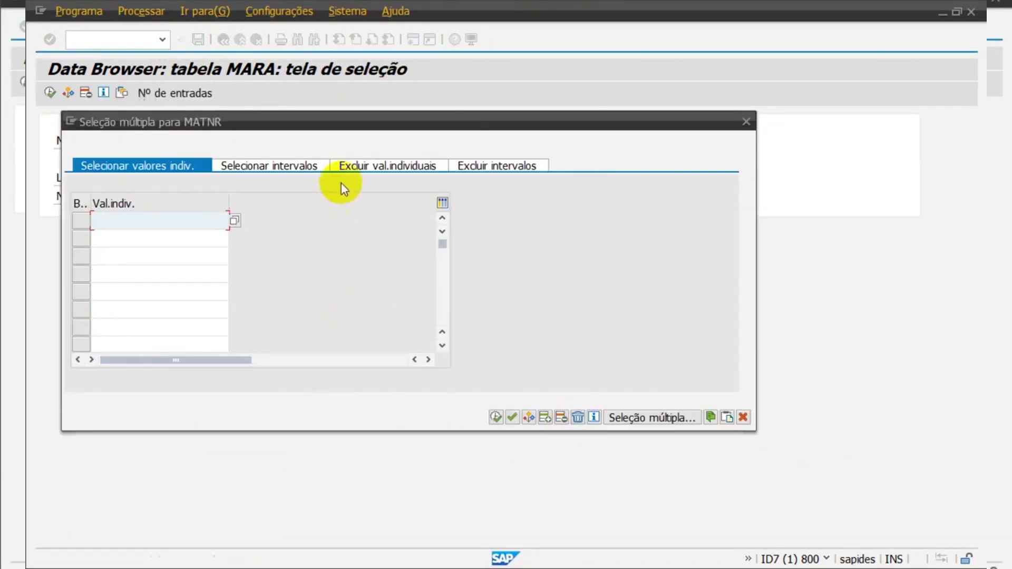
Enter three MATNR selection intervals: 100 to 200, 400 to 600 and 2000 to 2100
{"action": "left_click", "coordinate": [265, 165]}
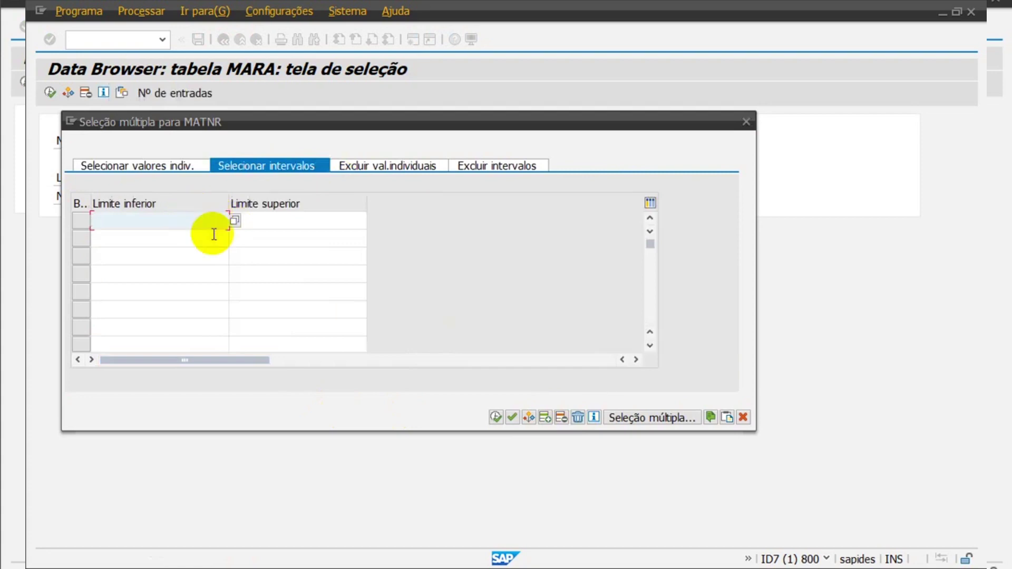
{"action": "type", "text": "100"}
{"action": "key", "text": "Tab"}
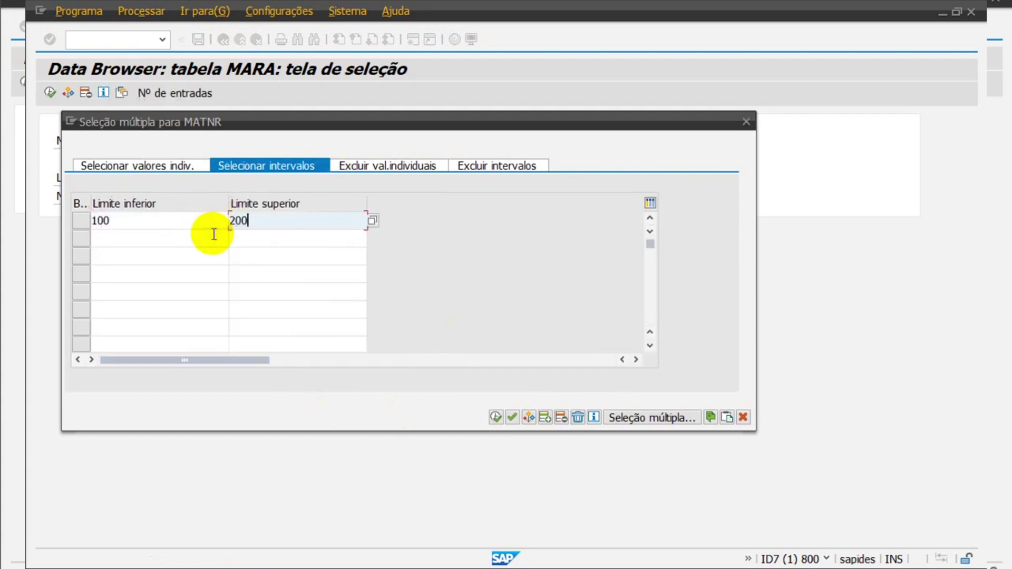
{"action": "key", "text": "Return"}
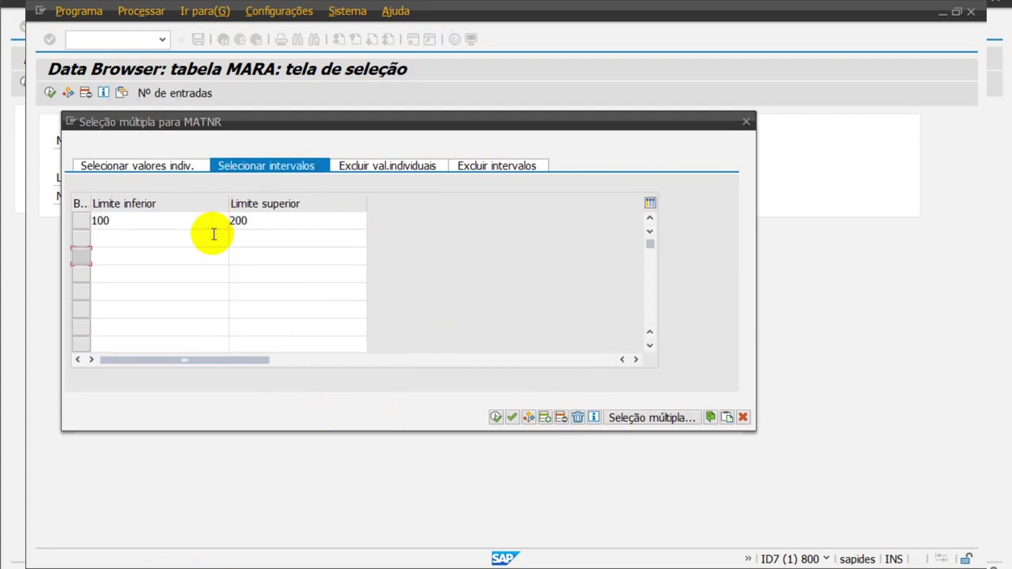
{"action": "left_click", "coordinate": [157, 239]}
{"action": "type", "text": "400"}
{"action": "key", "text": "Tab"}
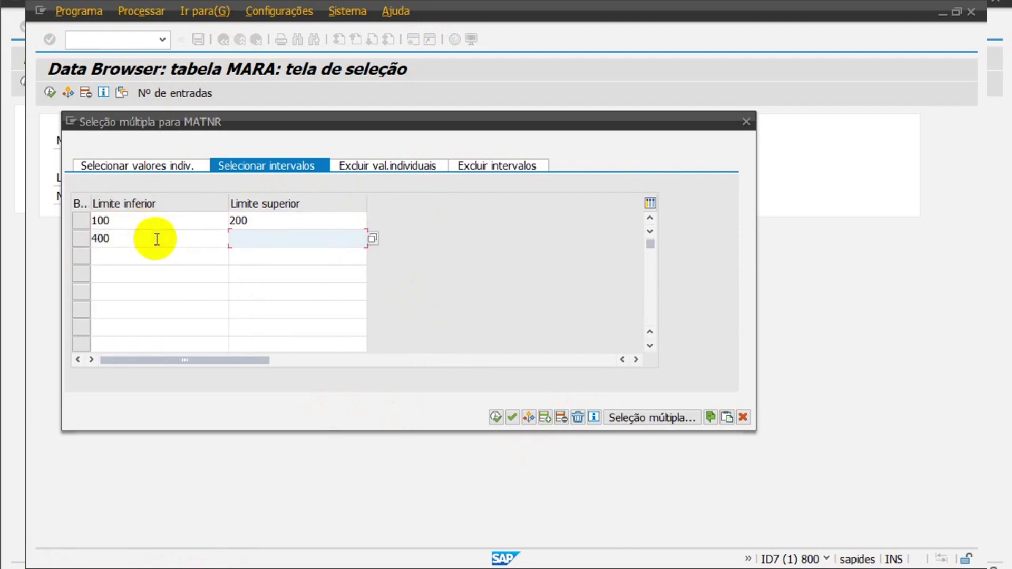
{"action": "type", "text": "600"}
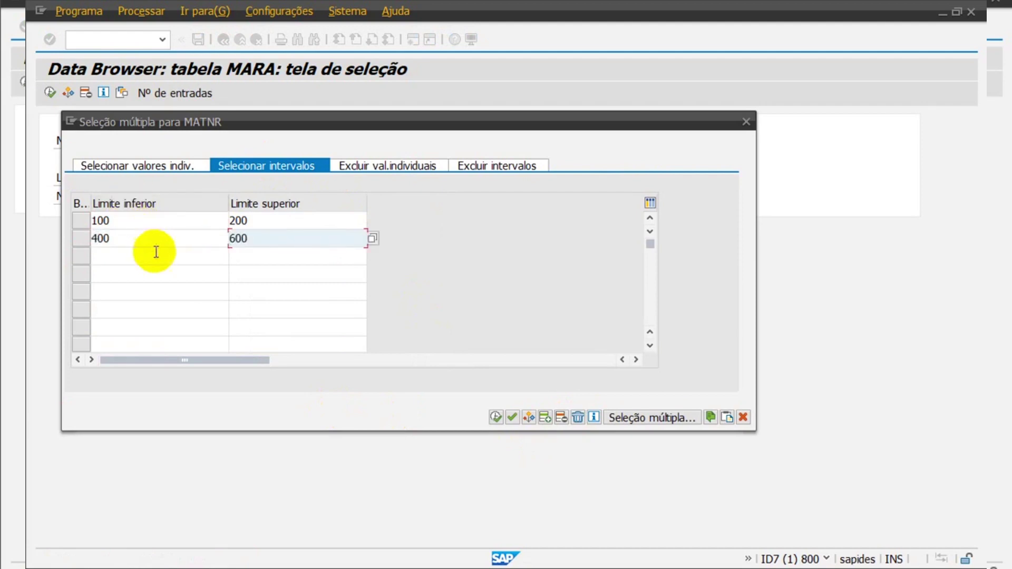
{"action": "left_click", "coordinate": [155, 254]}
{"action": "type", "text": "2000"}
{"action": "key", "text": "Tab"}
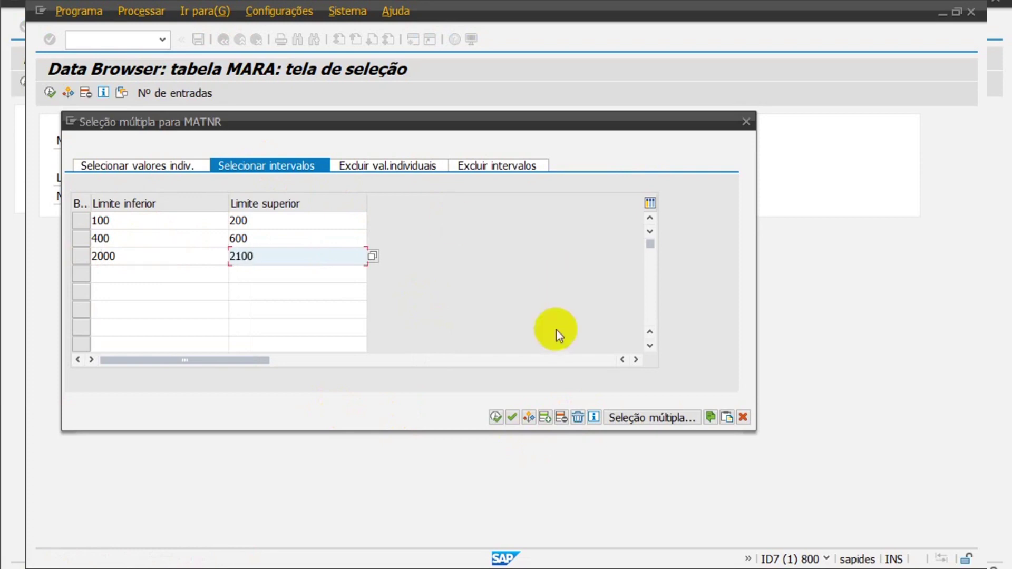
Adopt the three intervals, list the matching MARA entries and review them through to the end
{"action": "left_click", "coordinate": [496, 415]}
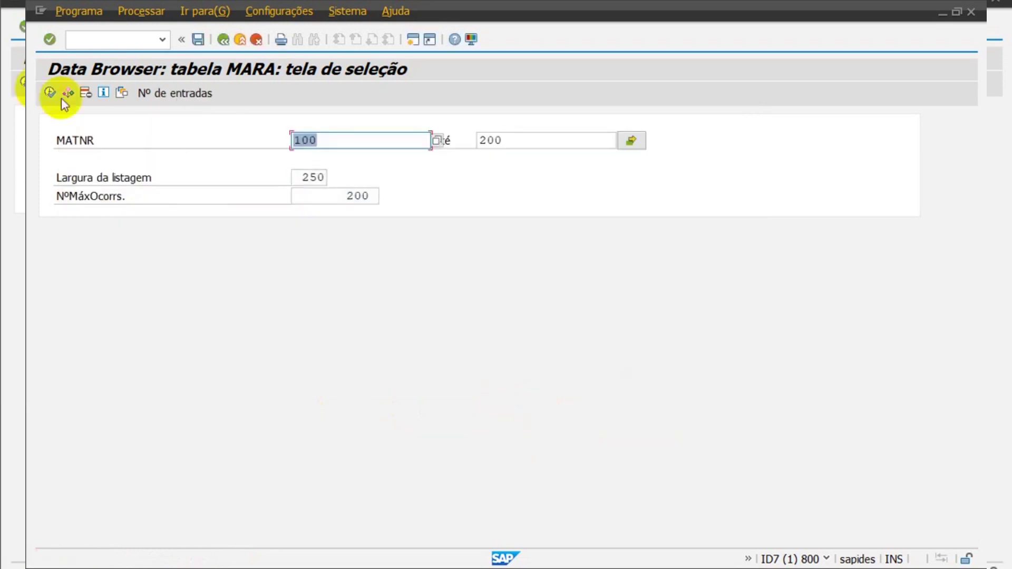
{"action": "left_click", "coordinate": [50, 92]}
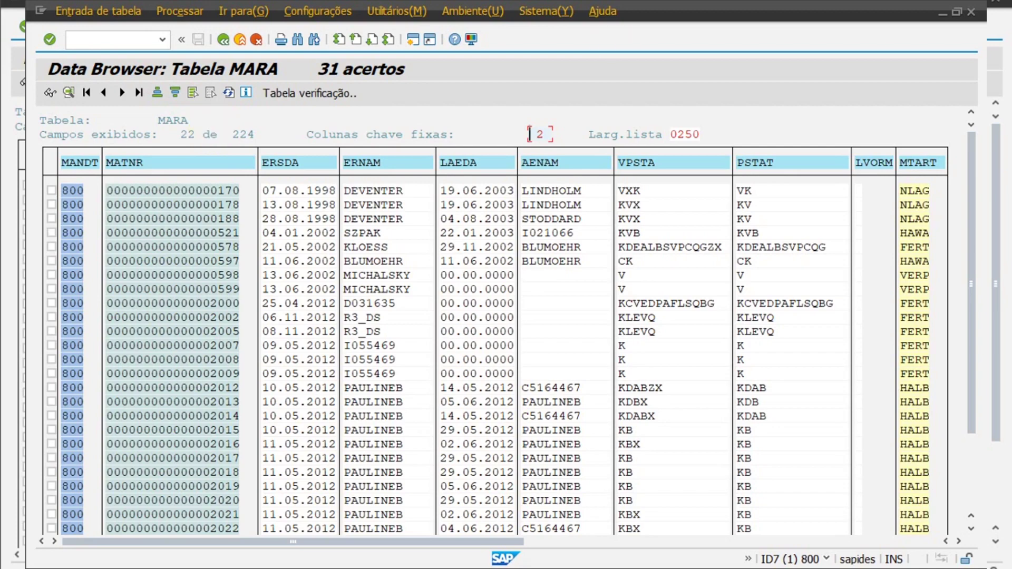
{"action": "left_click_drag", "start_coordinate": [973, 284], "coordinate": [972, 457]}
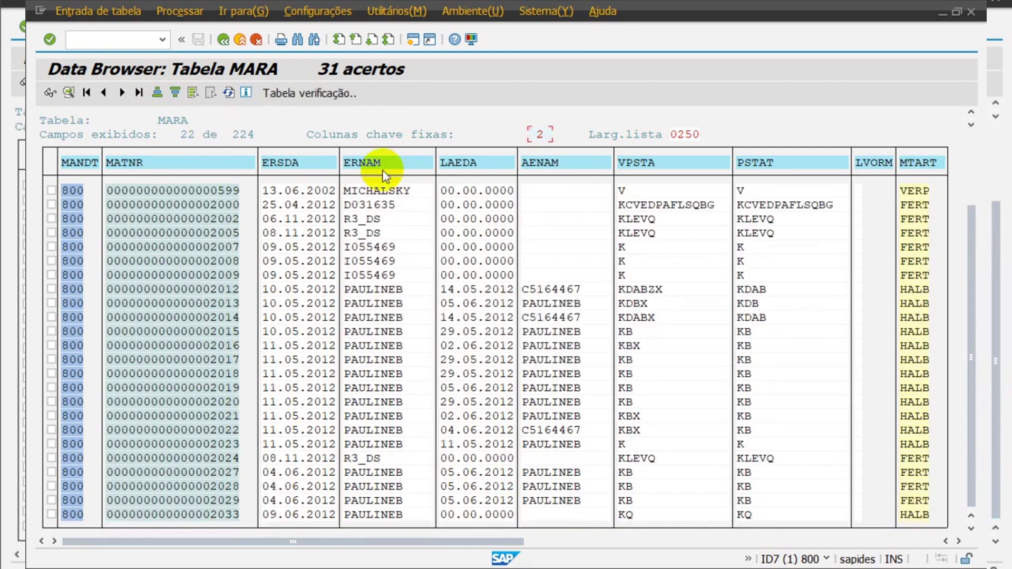
Return to the MARA selection screen and clear all MATNR intervals in the multiple selection
{"action": "left_click", "coordinate": [227, 38]}
{"action": "left_click", "coordinate": [631, 143]}
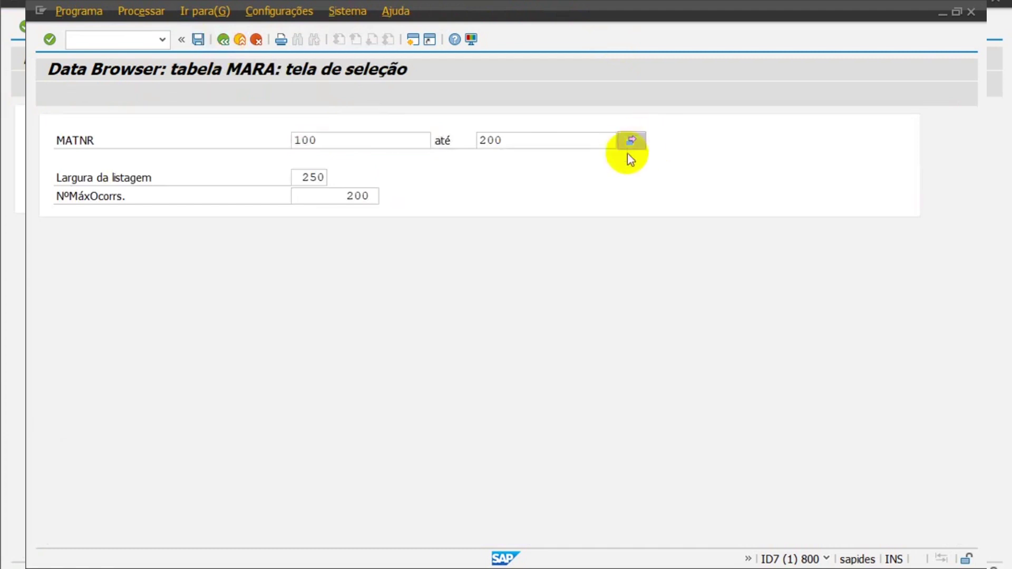
{"action": "left_click", "coordinate": [578, 417]}
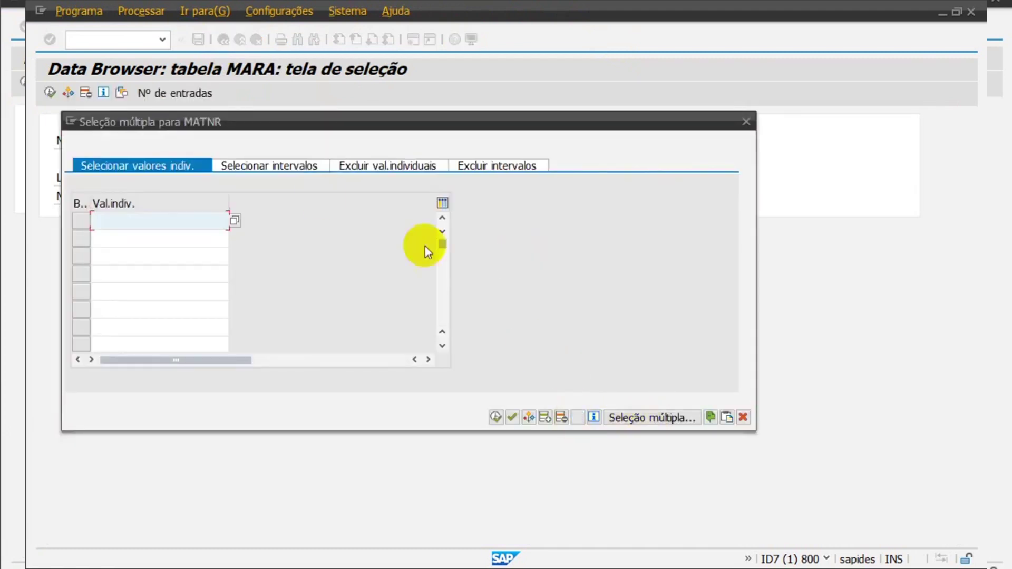
{"action": "left_click", "coordinate": [295, 164]}
{"action": "left_click", "coordinate": [375, 165]}
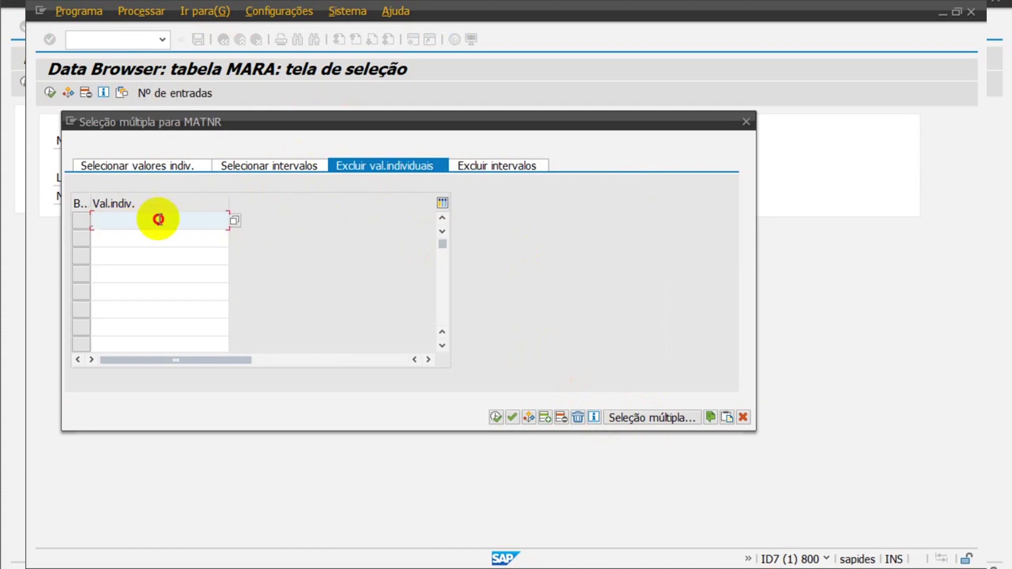
{"action": "left_click", "coordinate": [153, 166]}
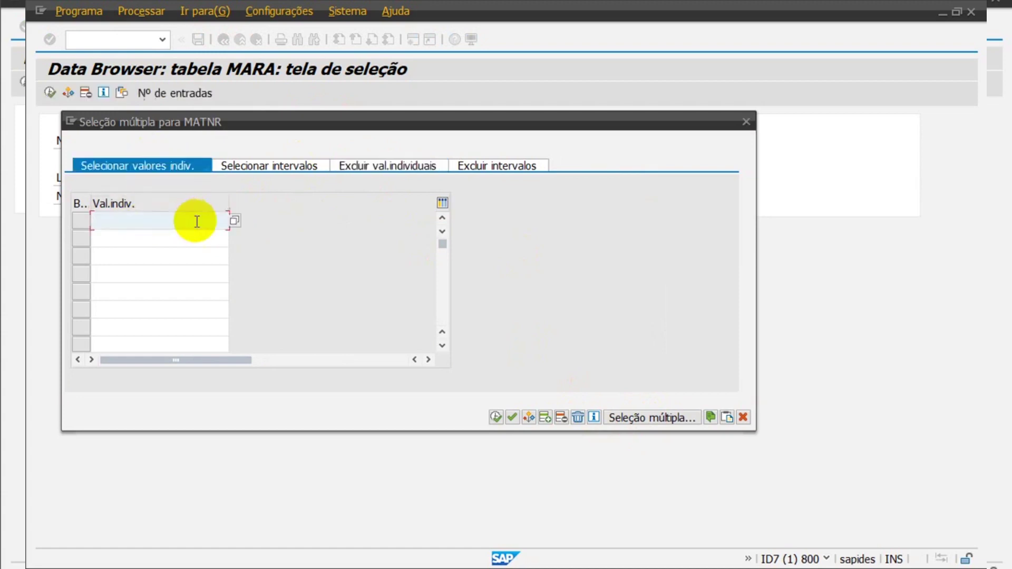
Enter a single MATNR selection interval from 100 to 200
{"action": "left_click", "coordinate": [313, 159]}
{"action": "left_click", "coordinate": [176, 222]}
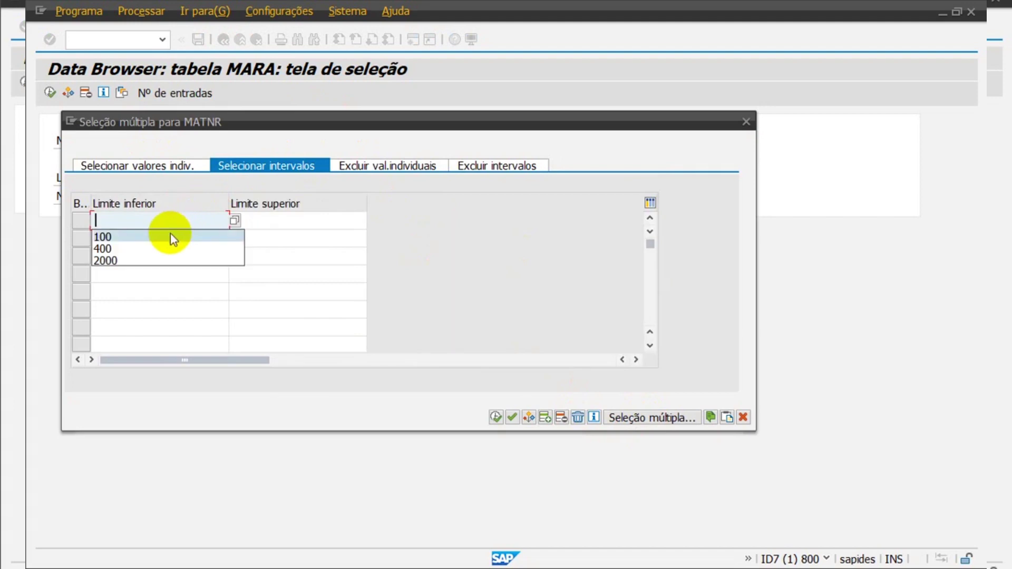
{"action": "left_click", "coordinate": [170, 236]}
{"action": "left_click", "coordinate": [293, 221]}
{"action": "left_click", "coordinate": [281, 237]}
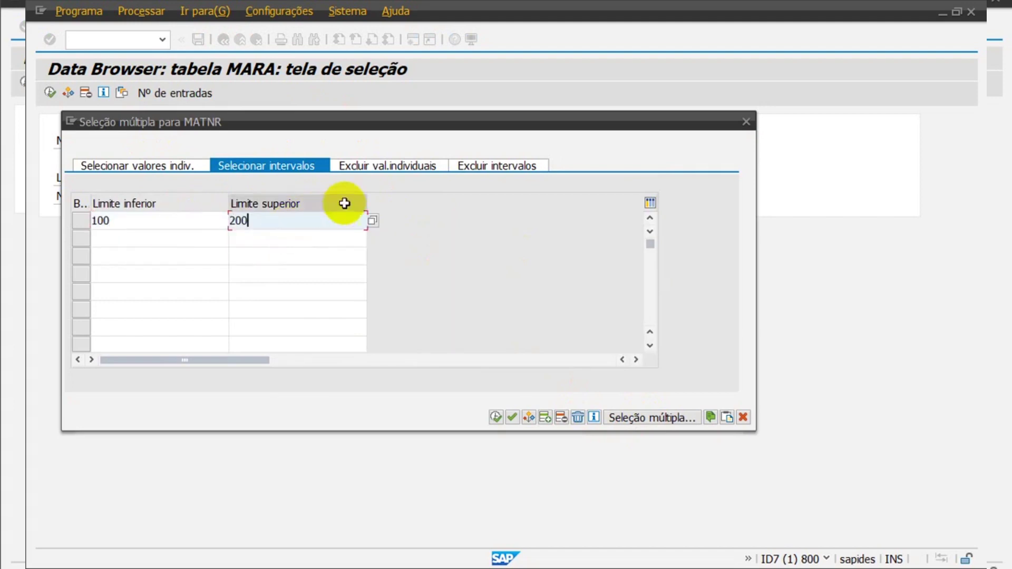
Paste the copied material numbers as excluded individual values, covering 23, 38, 43, 58, 59, 68, 78 and 88
{"action": "left_click", "coordinate": [383, 168]}
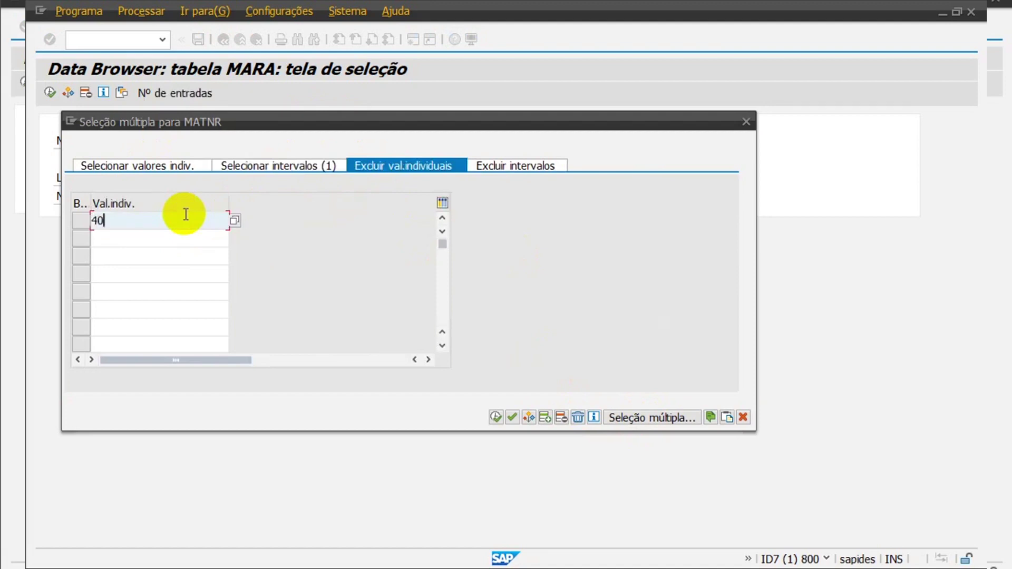
{"action": "key", "text": "ctrl+v"}
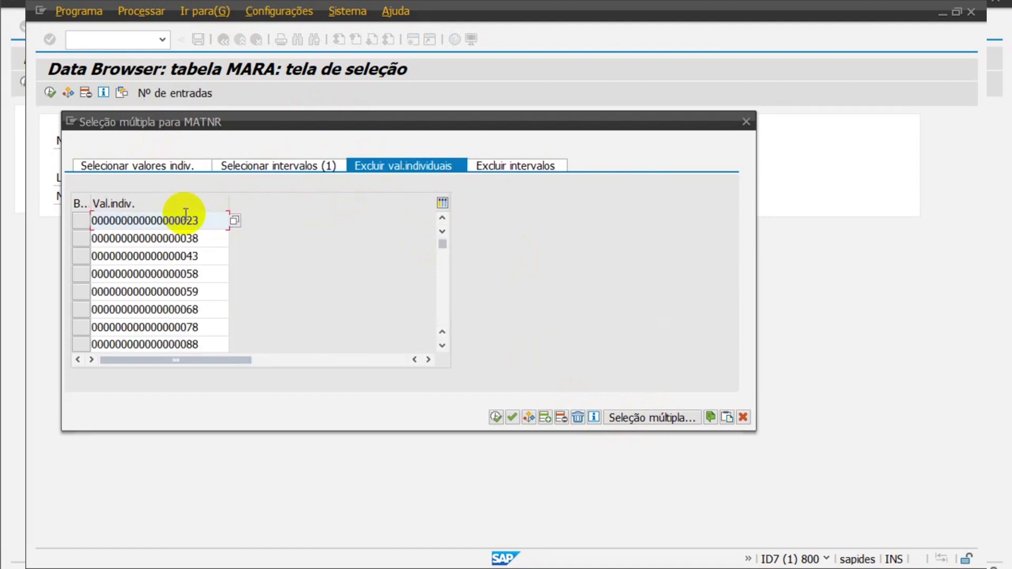
{"action": "left_click", "coordinate": [227, 236]}
{"action": "key", "text": "Return"}
{"action": "scroll", "coordinate": [191, 295], "scroll_direction": "up", "scroll_amount": 2}
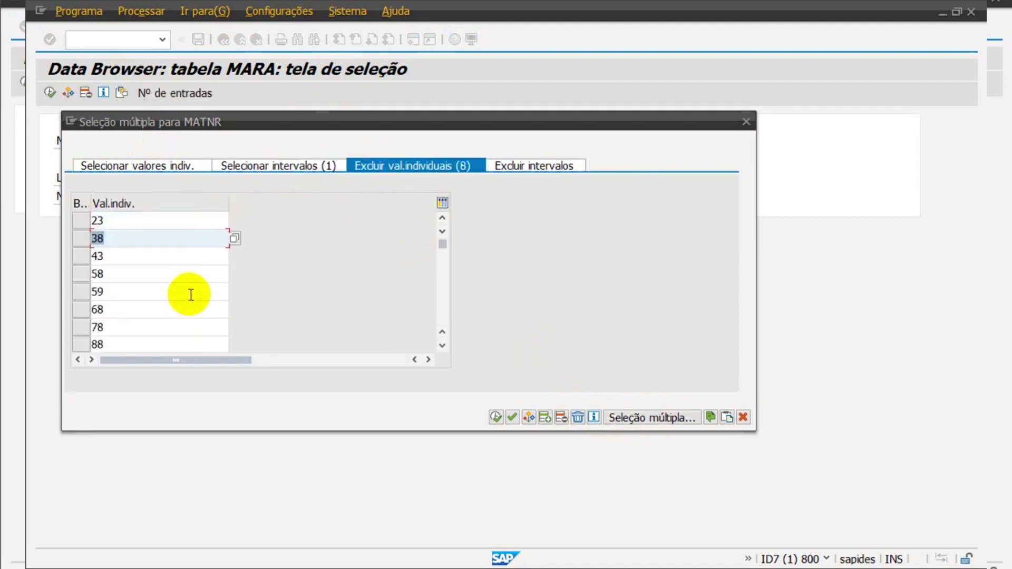
{"action": "left_click", "coordinate": [112, 345]}
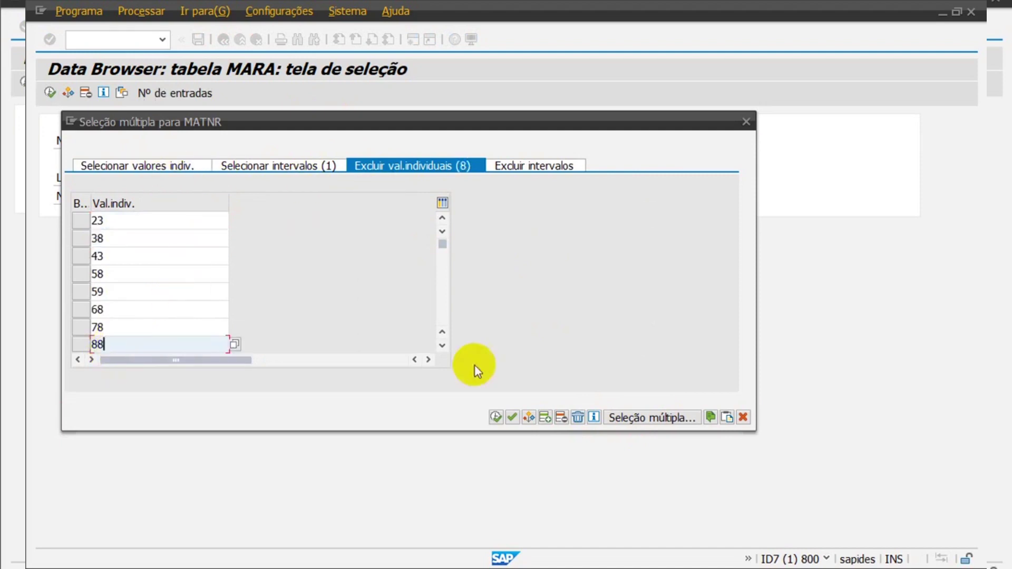
Adopt the exclusions, set the lower MATNR limit to 0 and list the matching MARA entries
{"action": "left_click", "coordinate": [495, 417]}
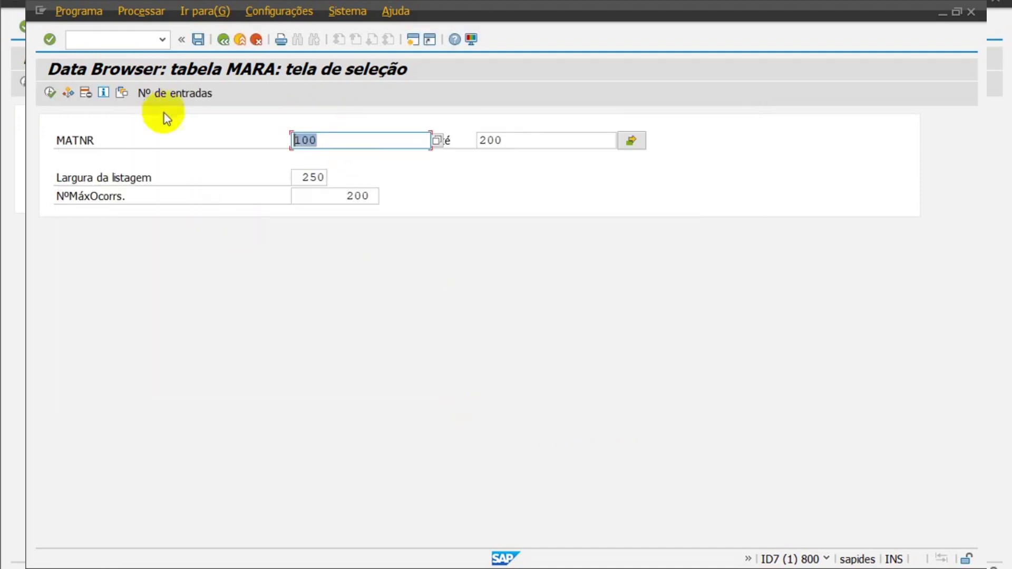
{"action": "type", "text": "0"}
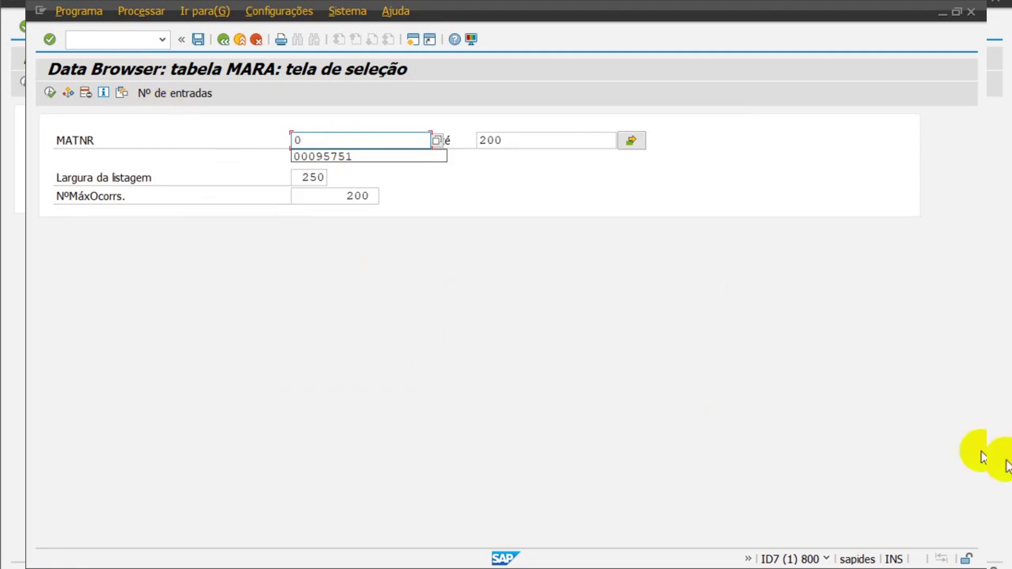
{"action": "left_click", "coordinate": [50, 93]}
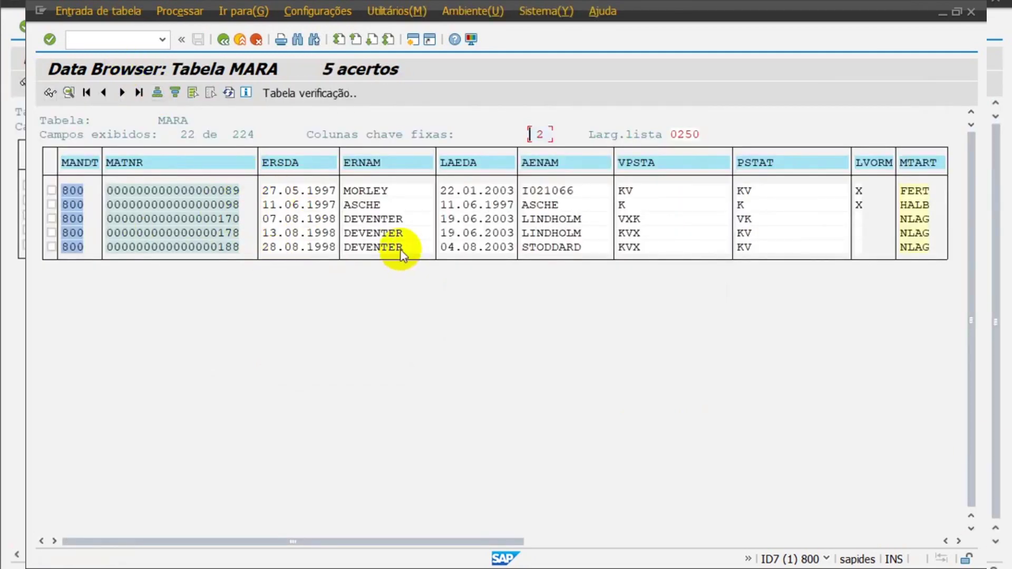
Switch to a new Notepad document, paste the copied material numbers, keep only those from 23 to 88 and move the window higher
{"action": "key", "text": "super+r"}
{"action": "type", "text": "notepad"}
{"action": "key", "text": "Return"}
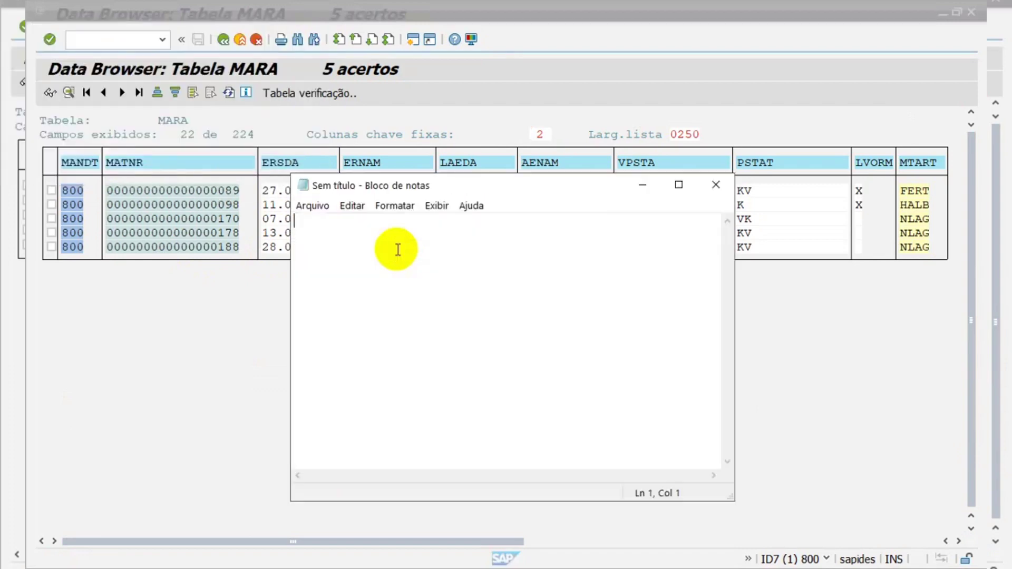
{"action": "key", "text": "ctrl+v"}
{"action": "left_click_drag", "start_coordinate": [420, 332], "coordinate": [155, 496]}
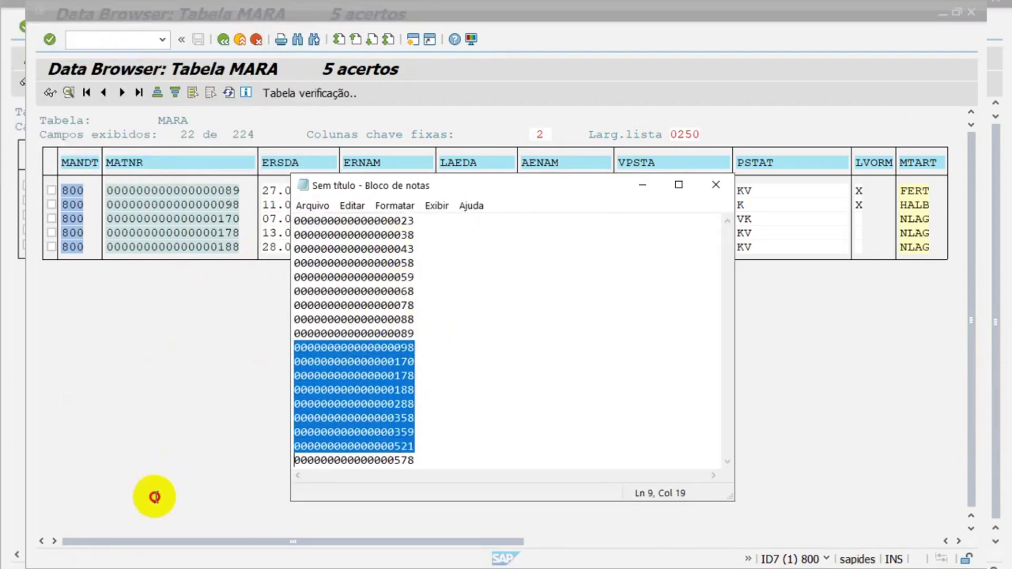
{"action": "key", "text": "Delete"}
{"action": "left_click_drag", "start_coordinate": [572, 333], "coordinate": [207, 344]}
{"action": "key", "text": "Delete"}
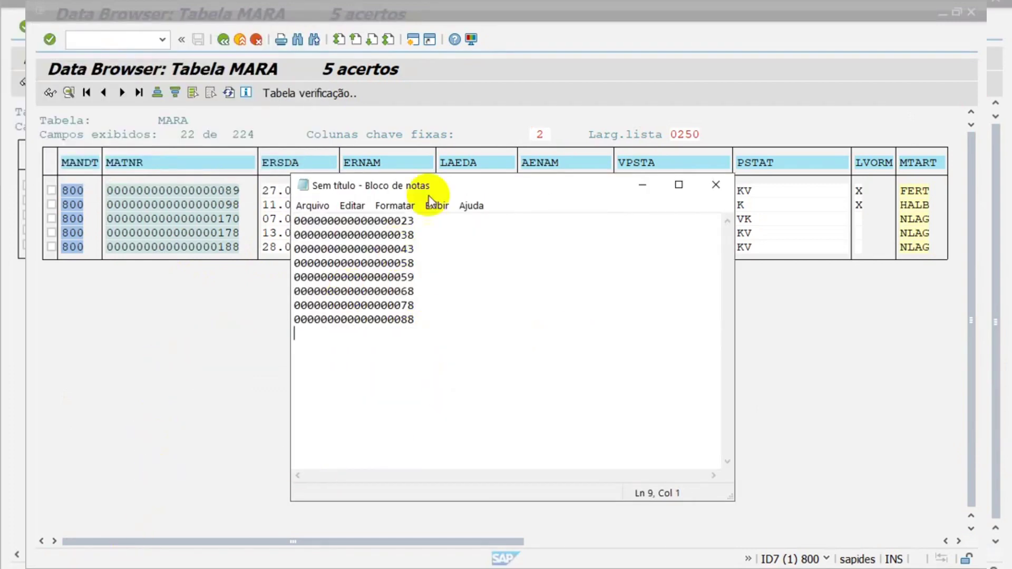
{"action": "left_click_drag", "start_coordinate": [384, 185], "coordinate": [388, 140]}
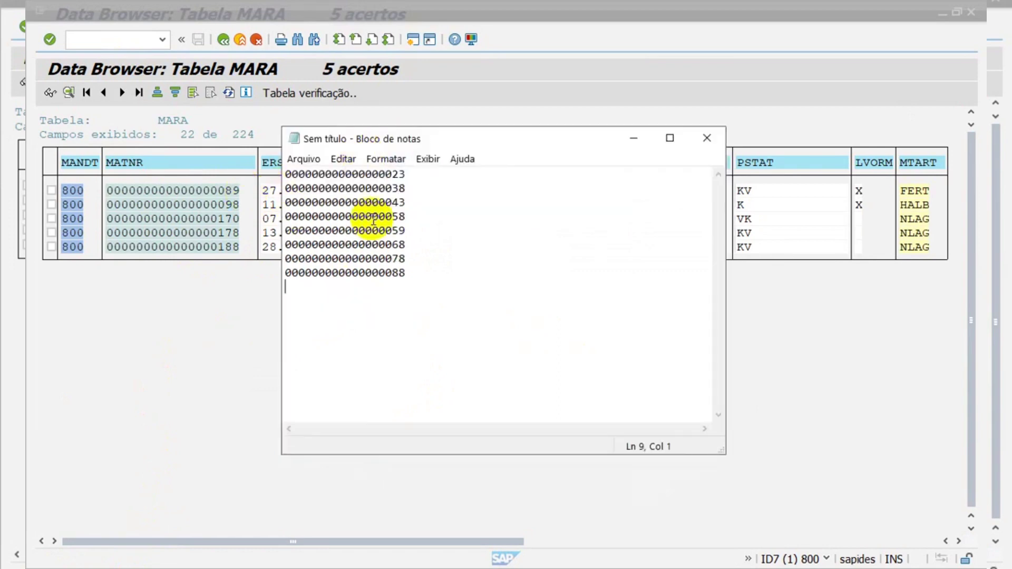
Return to the MARA selection screen in SAP and enter 100 to 200 as an excluded MATNR interval
{"action": "left_click", "coordinate": [222, 40]}
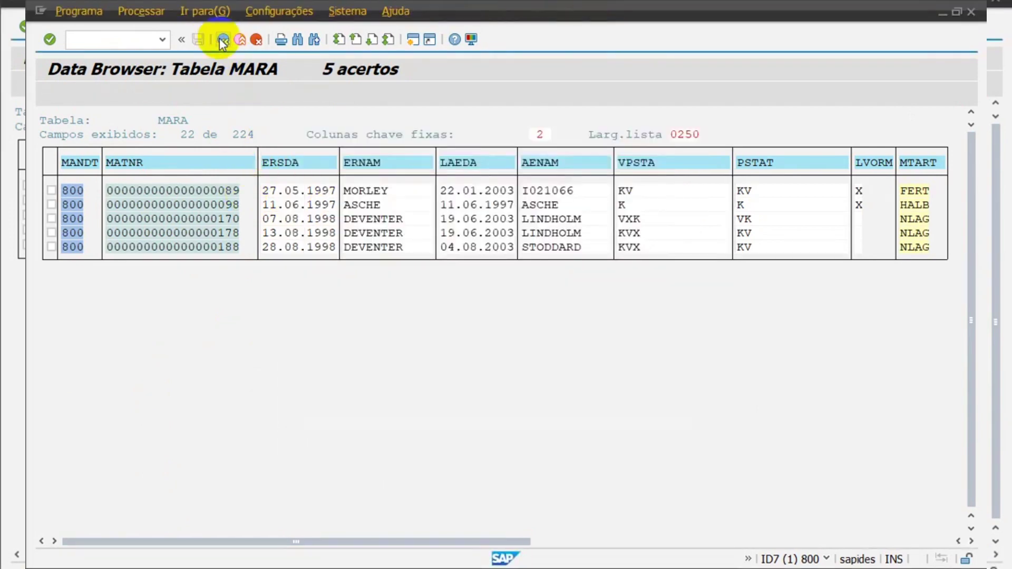
{"action": "left_click", "coordinate": [635, 138]}
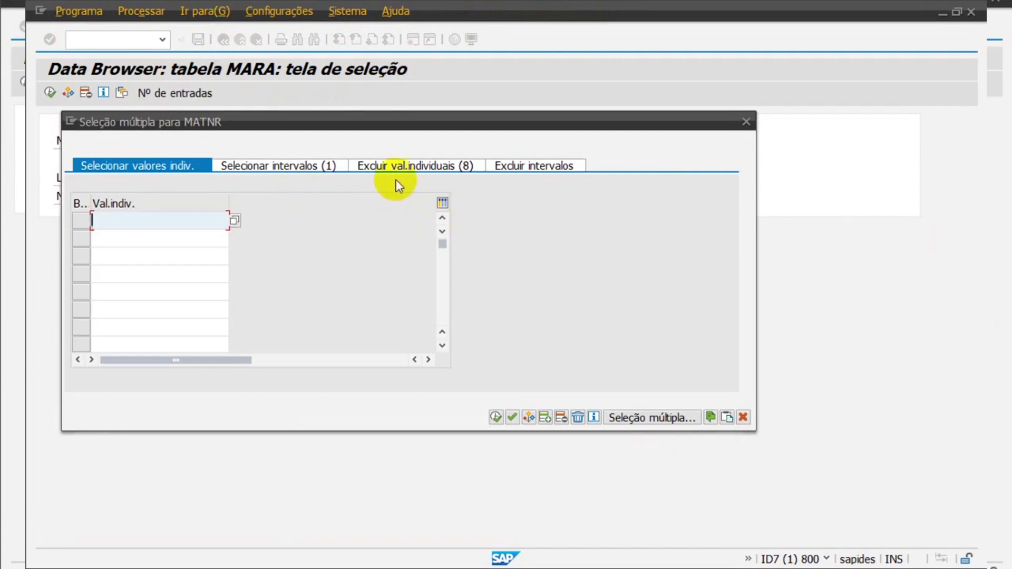
{"action": "left_click", "coordinate": [468, 164]}
{"action": "left_click", "coordinate": [540, 166]}
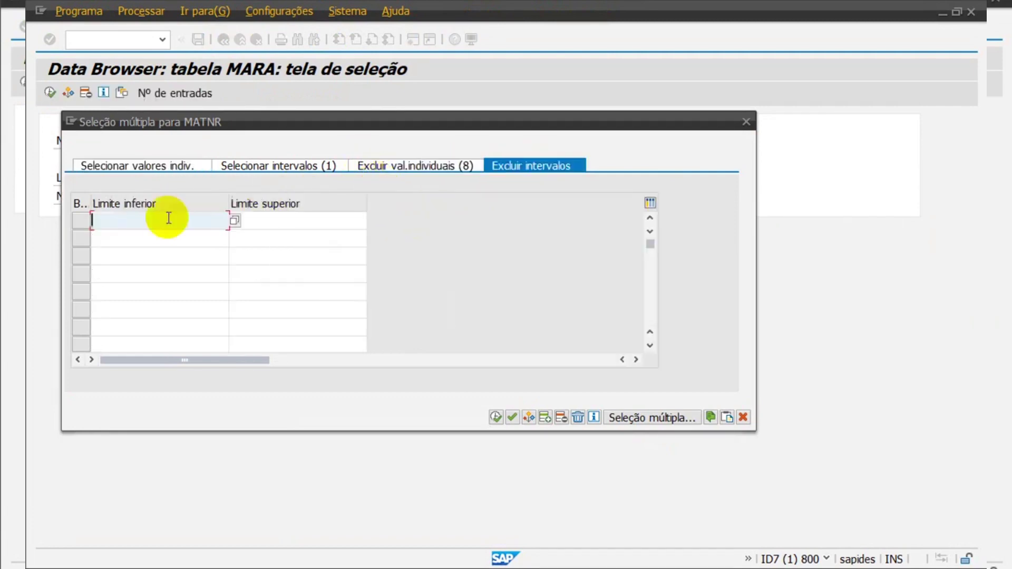
{"action": "type", "text": "100"}
{"action": "left_click", "coordinate": [274, 223]}
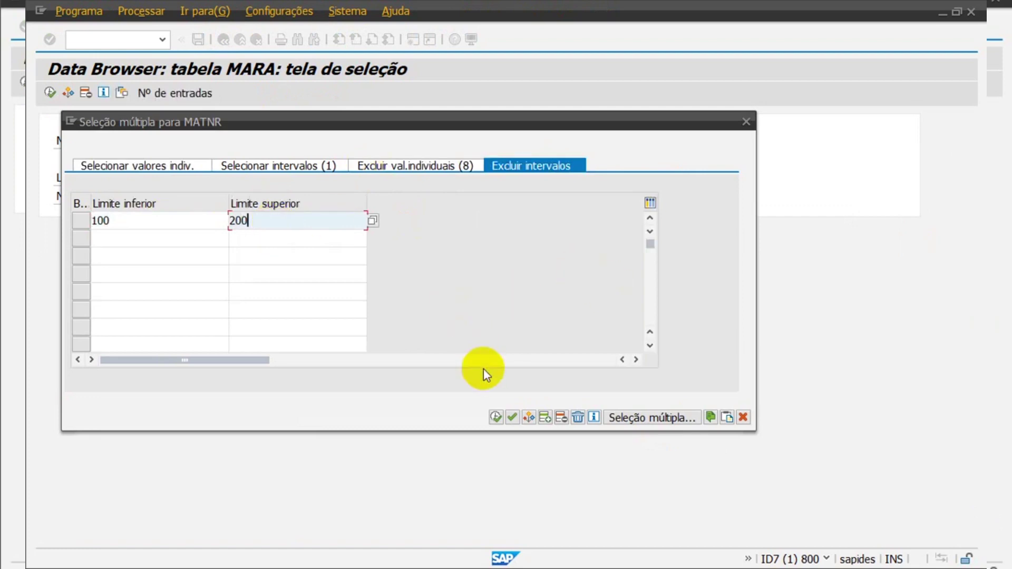
Clear the entire MATNR multiple selection, add 68 as an individual value and delete its line
{"action": "left_click", "coordinate": [578, 418]}
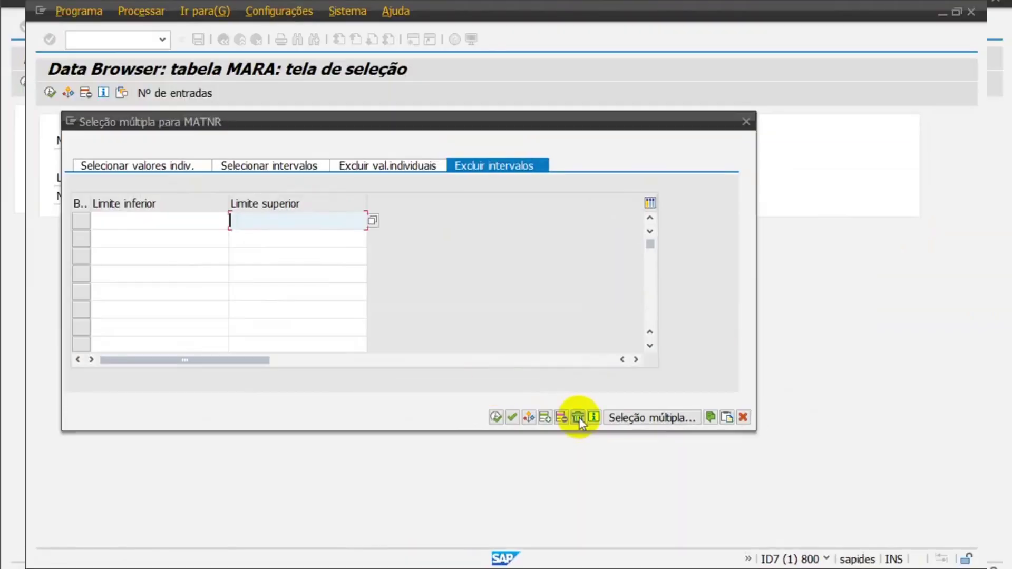
{"action": "left_click", "coordinate": [126, 170]}
{"action": "left_click", "coordinate": [129, 221]}
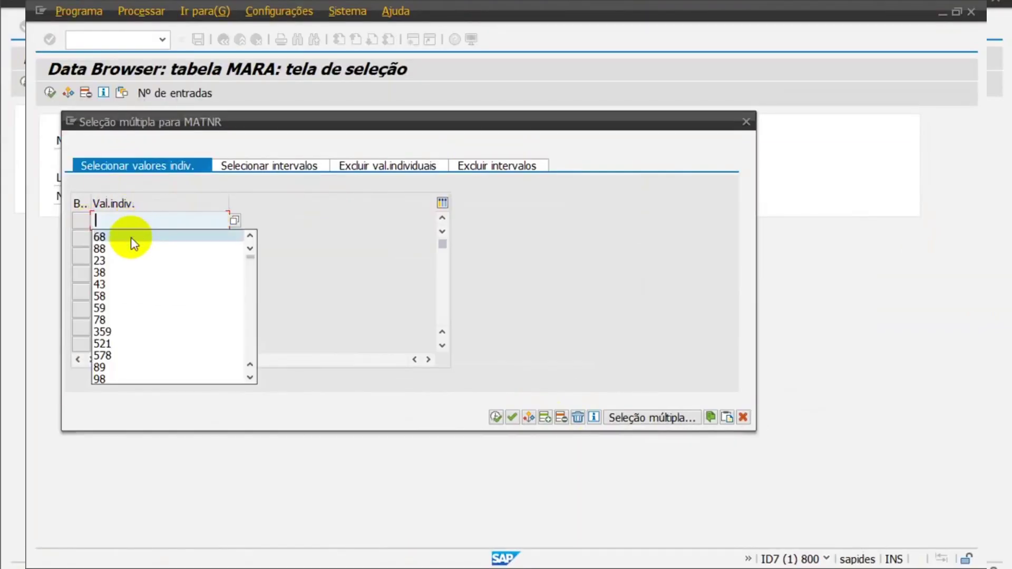
{"action": "left_click", "coordinate": [130, 236]}
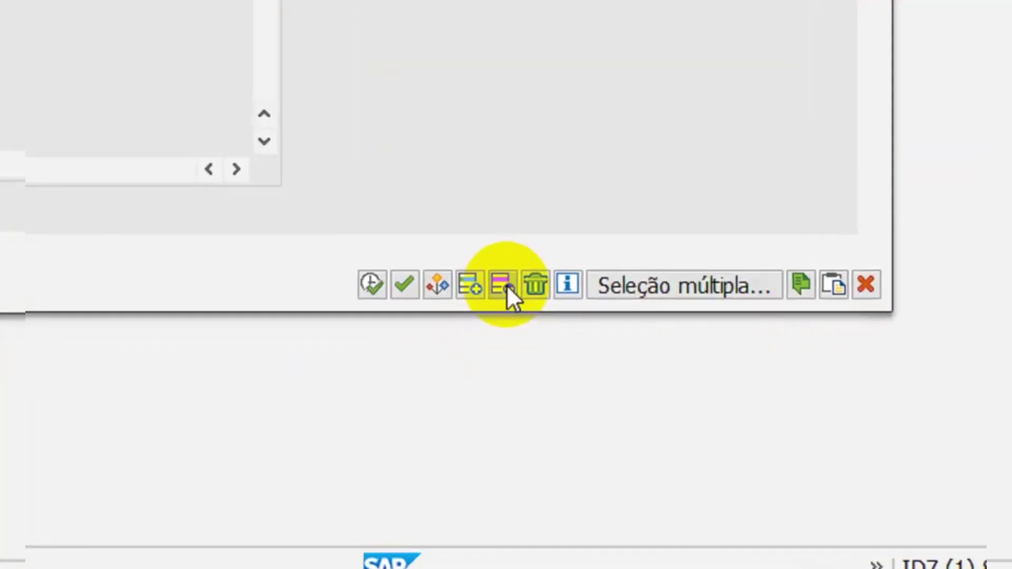
{"action": "left_click", "coordinate": [561, 417]}
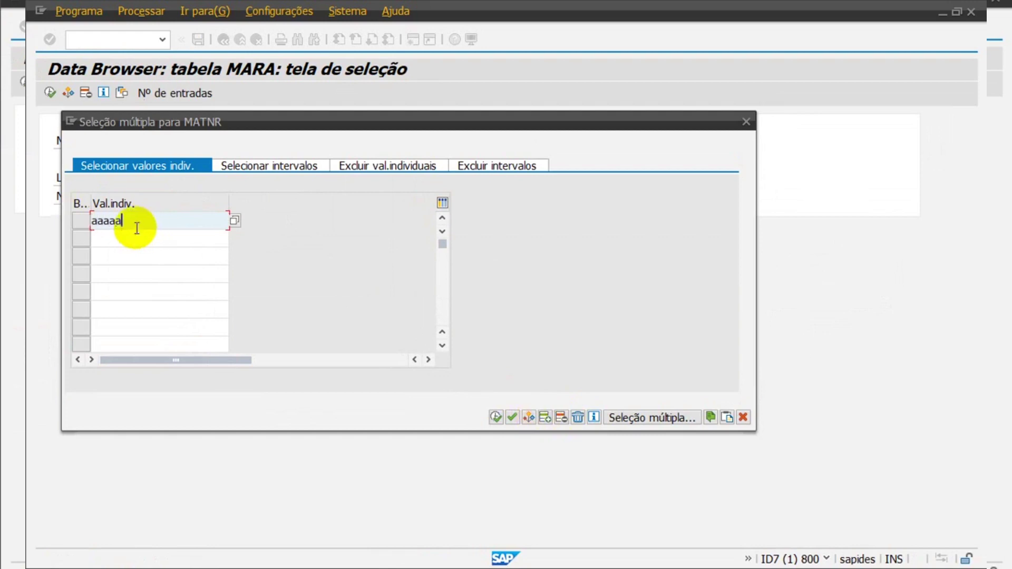
Fill the first four individual MATNR values with aaaaaaa, bbbbbbb, ccccccc and sssssss
{"action": "key", "text": "Down"}
{"action": "type", "text": "bbb"}
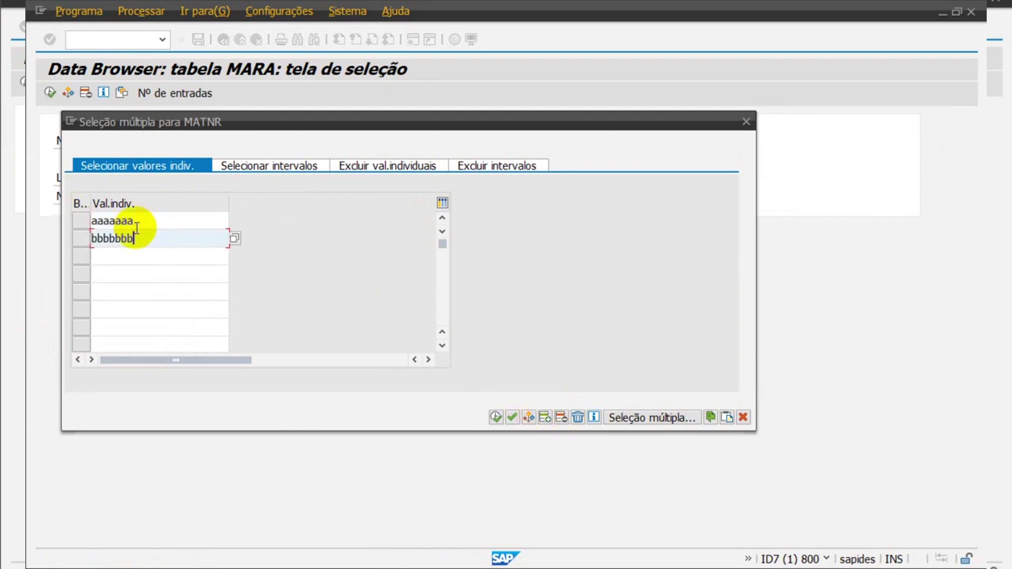
{"action": "key", "text": "Down"}
{"action": "type", "text": "ccccccc"}
{"action": "key", "text": "Down"}
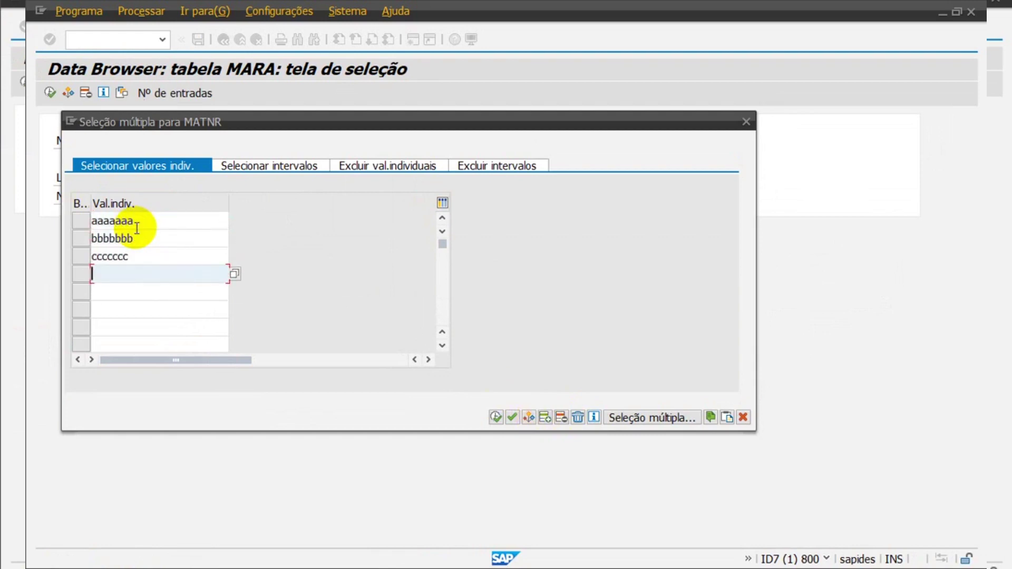
{"action": "type", "text": "sssssss"}
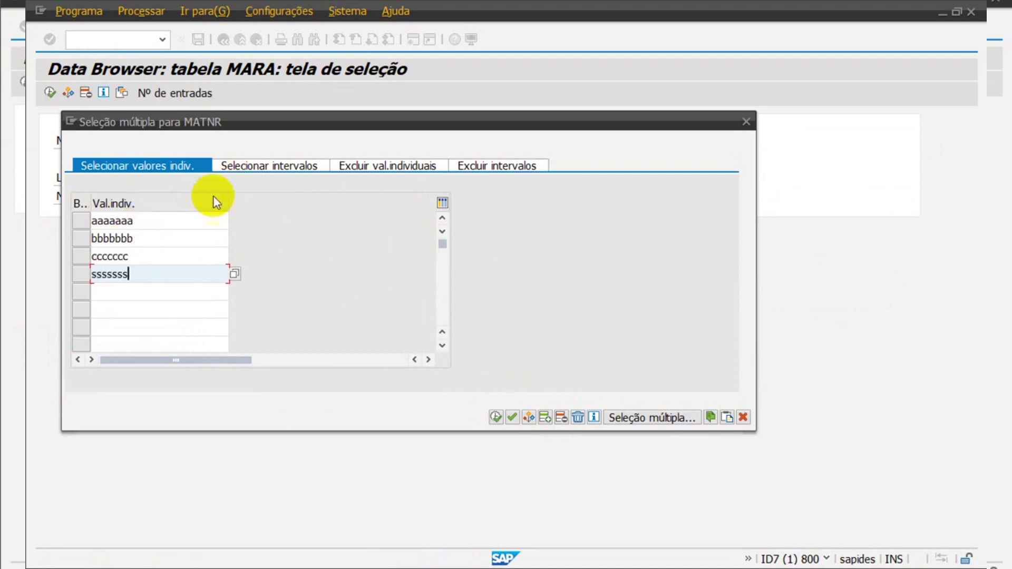
Insert an empty line above BBBBBBB in the individual values and delete it again
{"action": "left_click", "coordinate": [164, 238]}
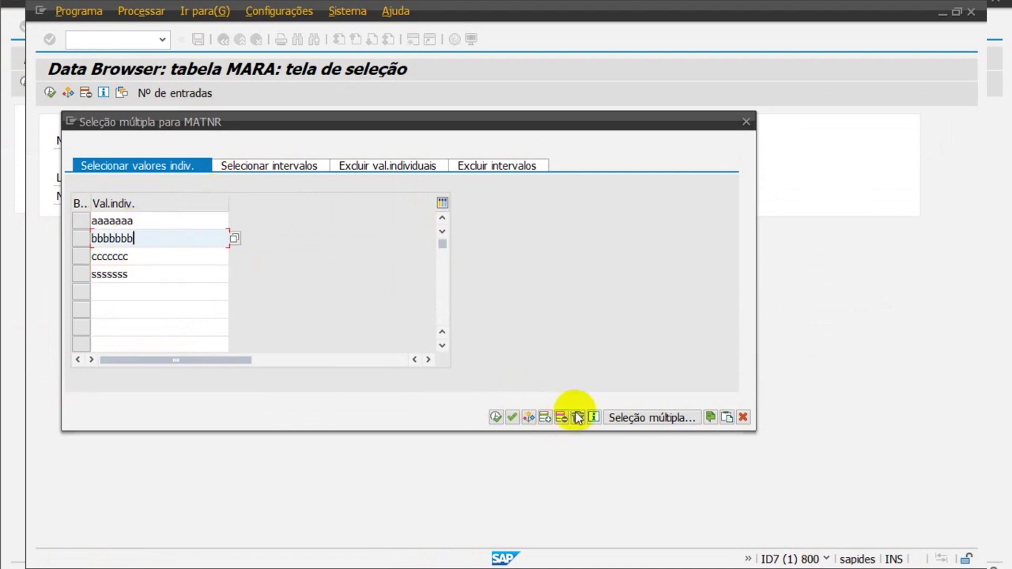
{"action": "left_click", "coordinate": [545, 417]}
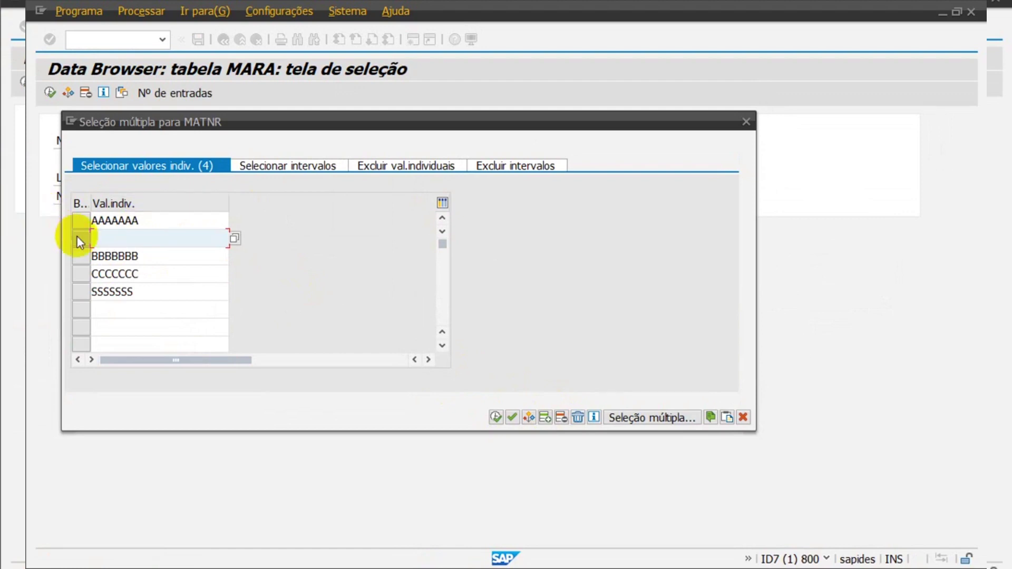
{"action": "left_click", "coordinate": [562, 417]}
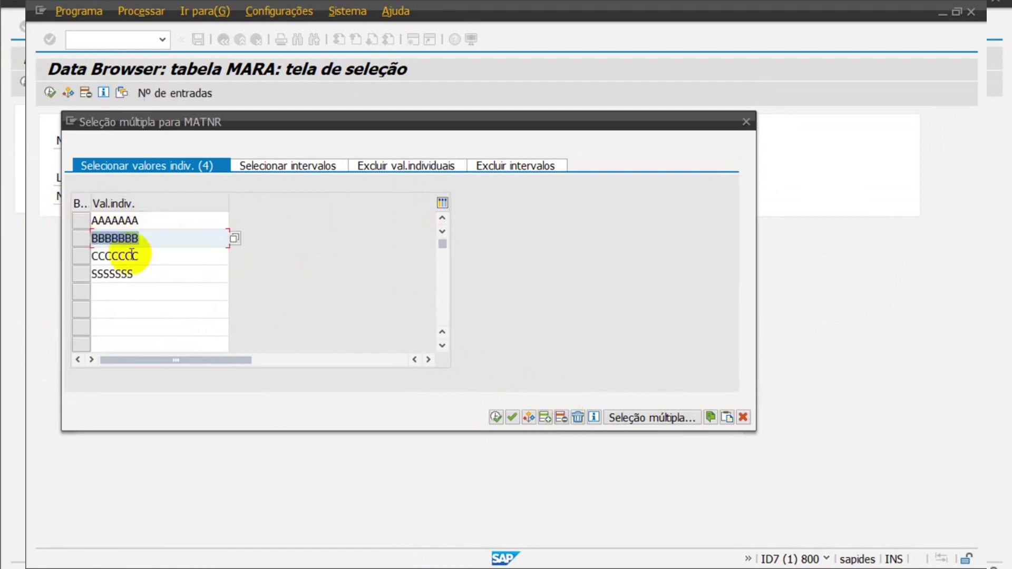
Insert a line above CCCCCCC in the individual values and enter DDDDDD in it
{"action": "left_click", "coordinate": [147, 256]}
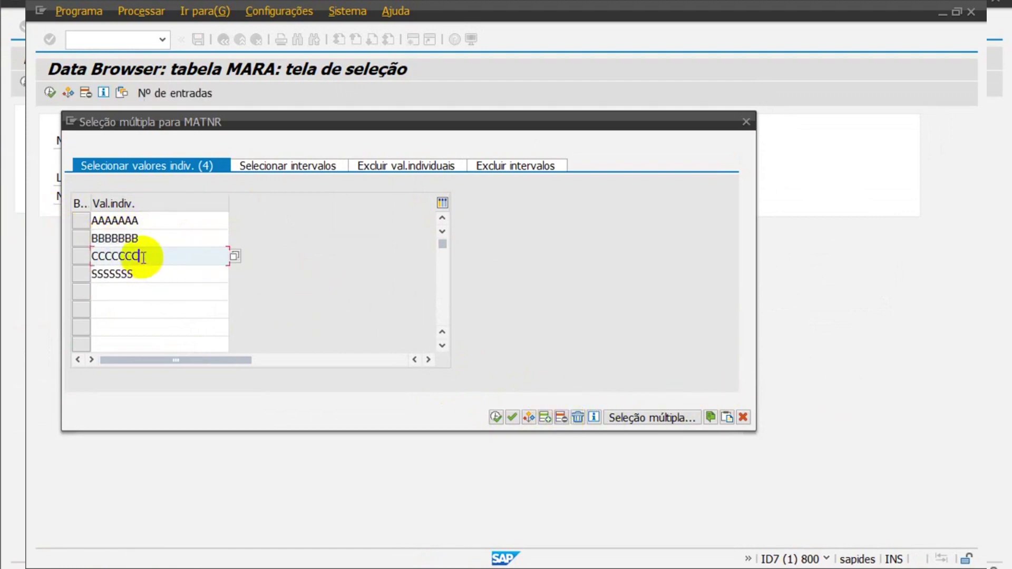
{"action": "left_click", "coordinate": [542, 417]}
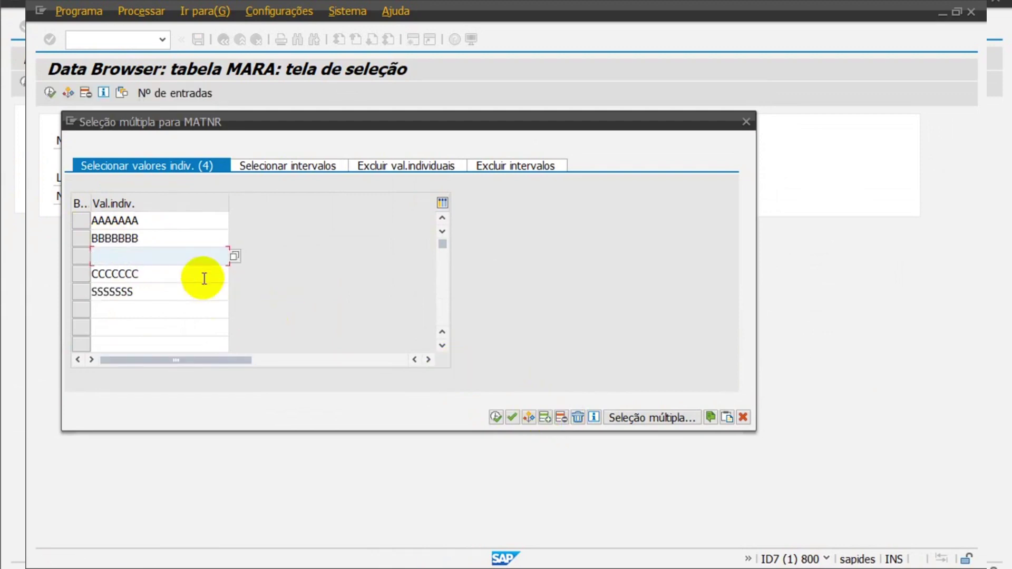
{"action": "type", "text": "DDDDDDD"}
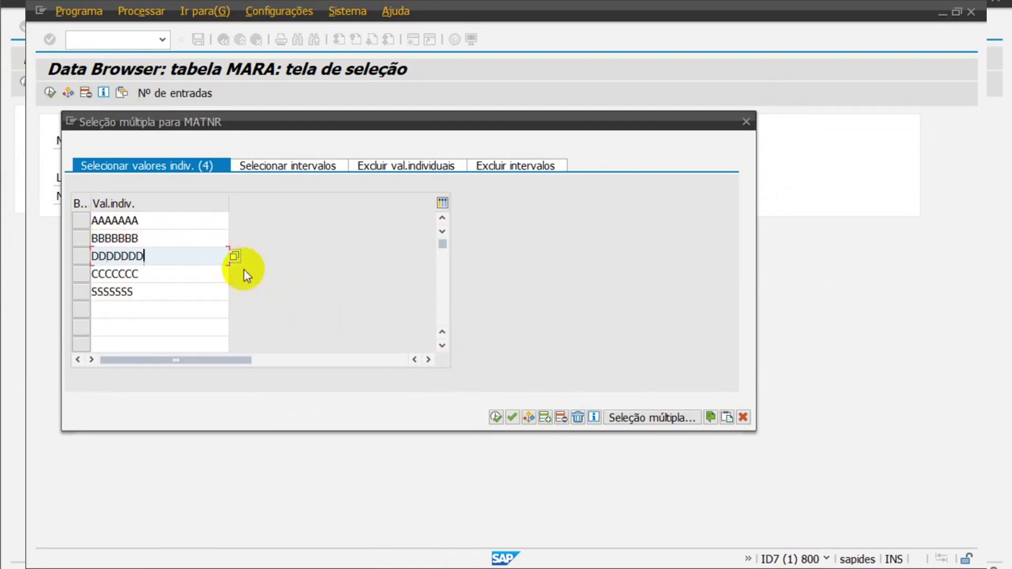
{"action": "key", "text": "BackSpace"}
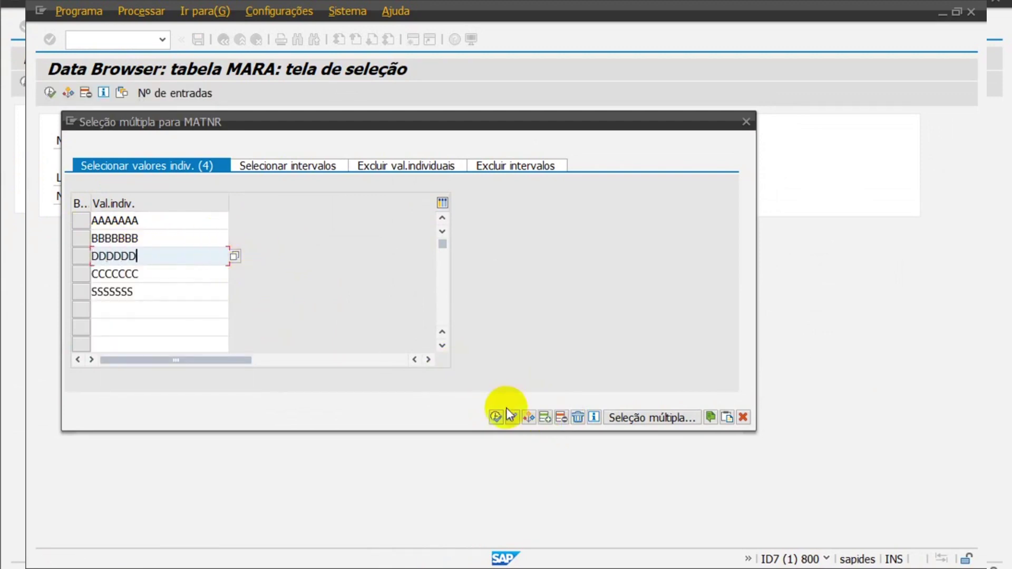
Bring up the material number search help and the MATNR selection options, closing each without choosing anything
{"action": "left_click", "coordinate": [548, 414]}
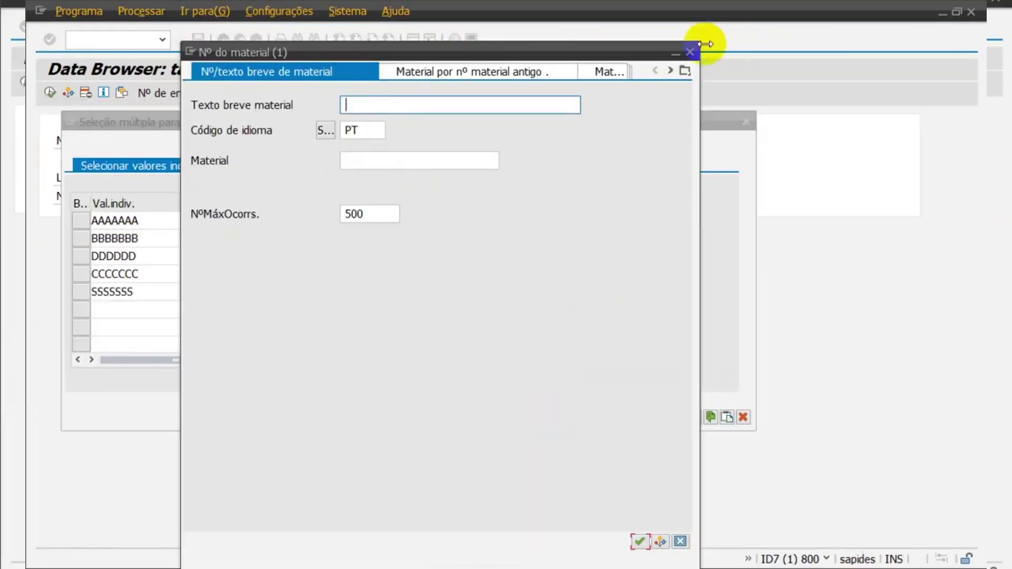
{"action": "left_click", "coordinate": [689, 52]}
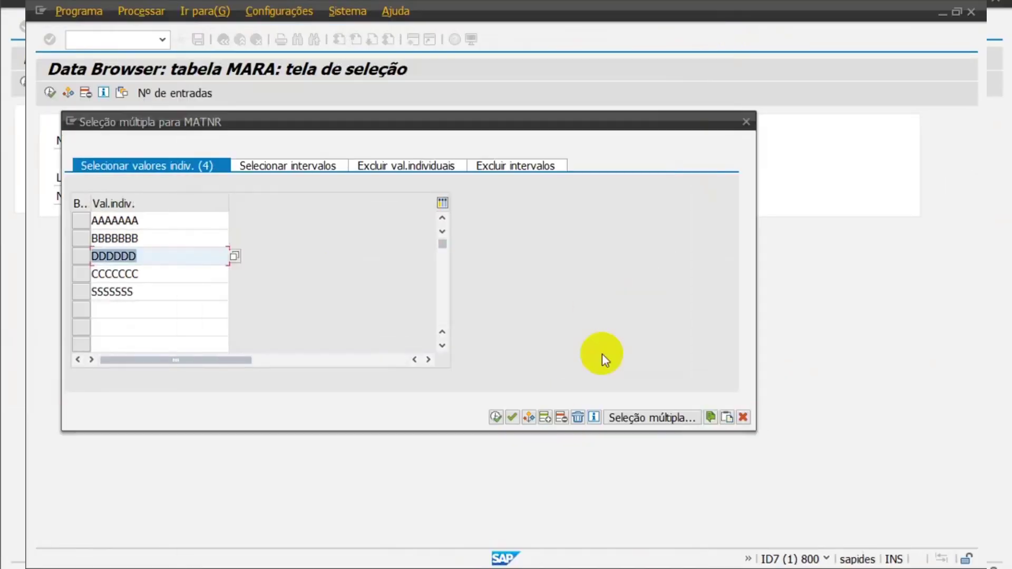
{"action": "left_click", "coordinate": [533, 416]}
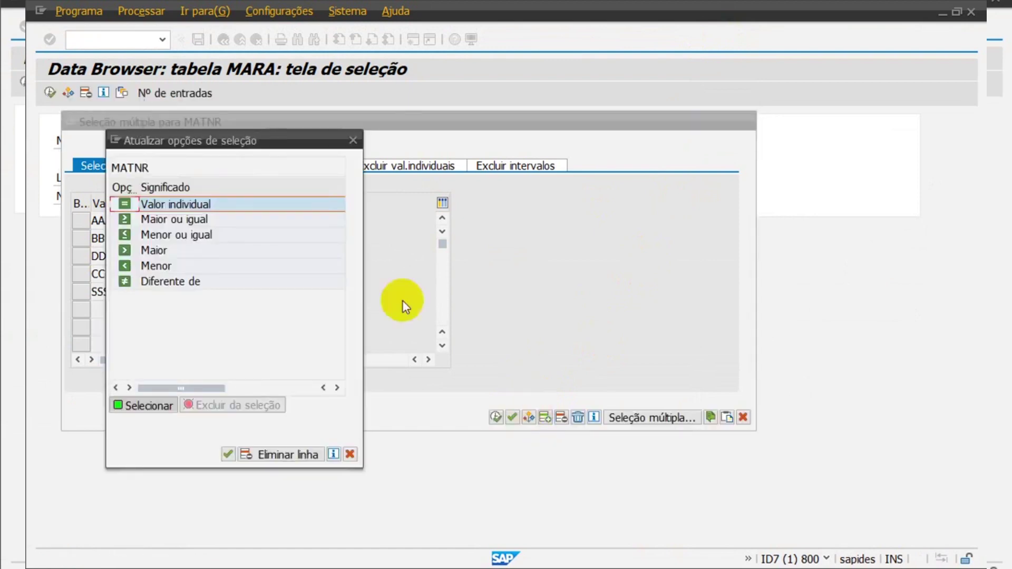
{"action": "left_click", "coordinate": [354, 140]}
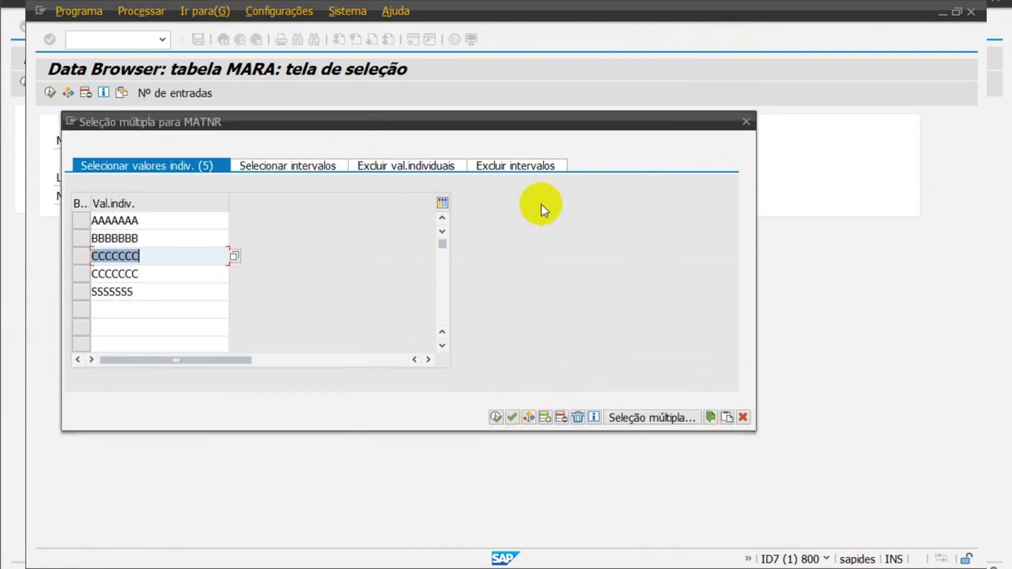
Discard the MATNR multiple selection and clear both the lower and upper MATNR limits
{"action": "left_click", "coordinate": [746, 122]}
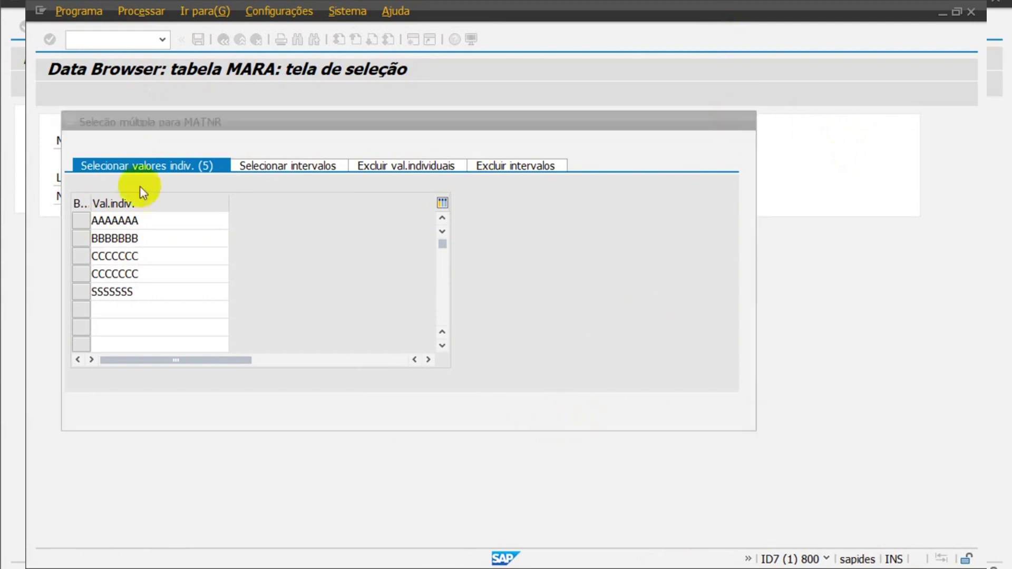
{"action": "left_click", "coordinate": [422, 302]}
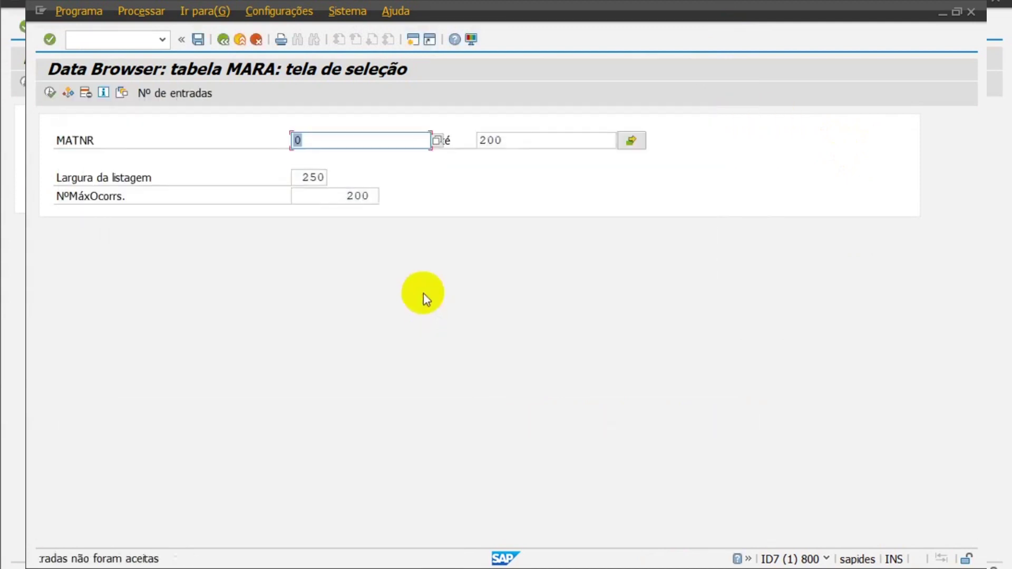
{"action": "left_click_drag", "start_coordinate": [549, 140], "coordinate": [438, 140]}
{"action": "key", "text": "Delete"}
{"action": "left_click", "coordinate": [422, 140]}
{"action": "key", "text": "BackSpace"}
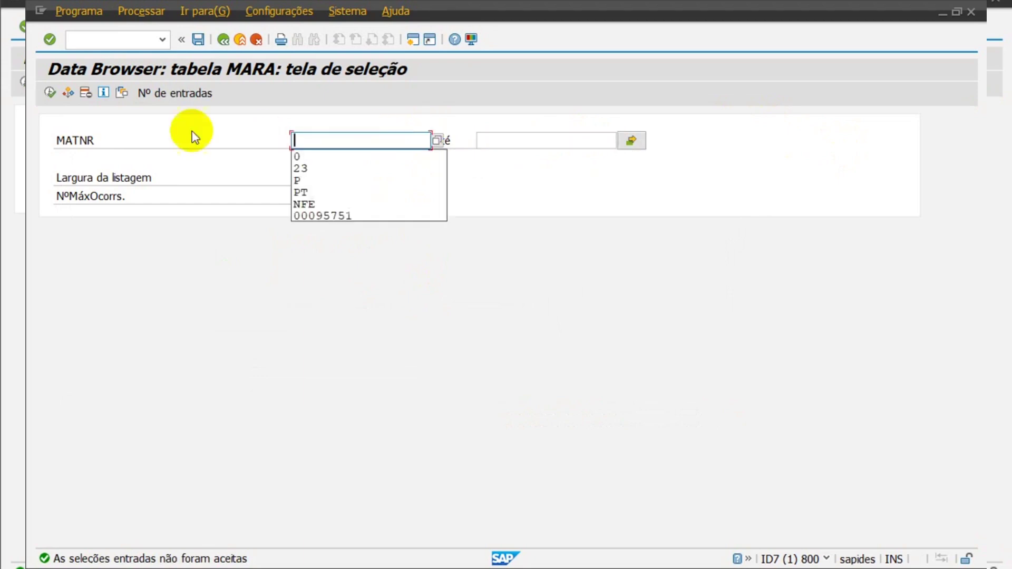
Leave the MARA table display, open the ABAP Editor and run program ZPROGRAMA12312421
{"action": "left_click", "coordinate": [129, 38]}
{"action": "key", "text": "F3"}
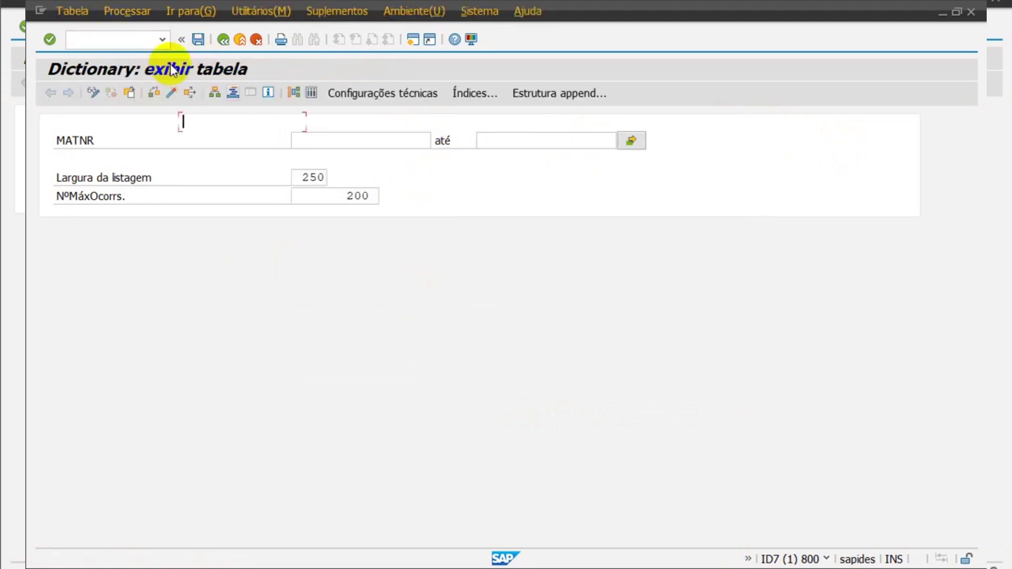
{"action": "key", "text": "F3"}
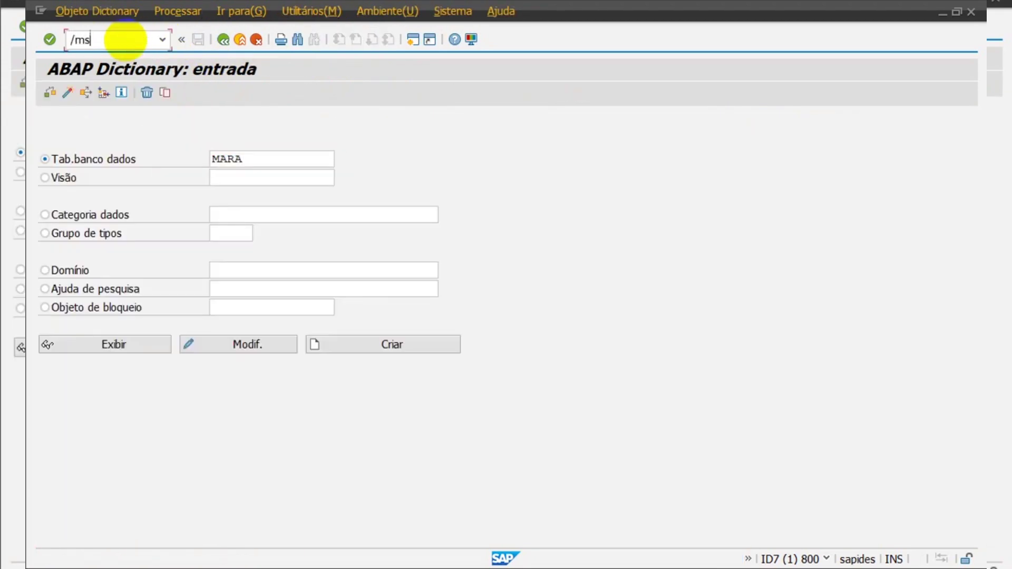
{"action": "key", "text": "Return"}
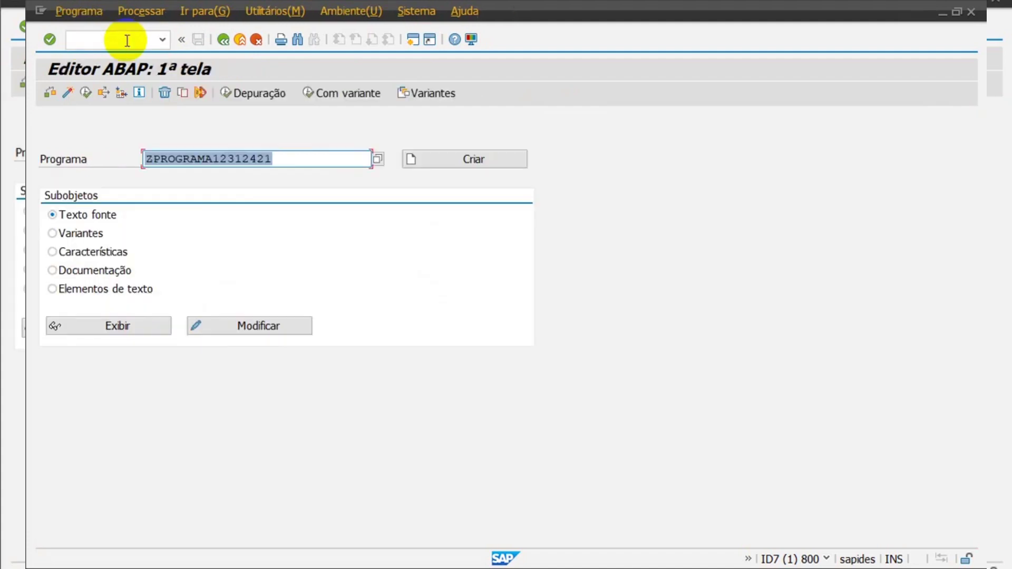
{"action": "key", "text": "F8"}
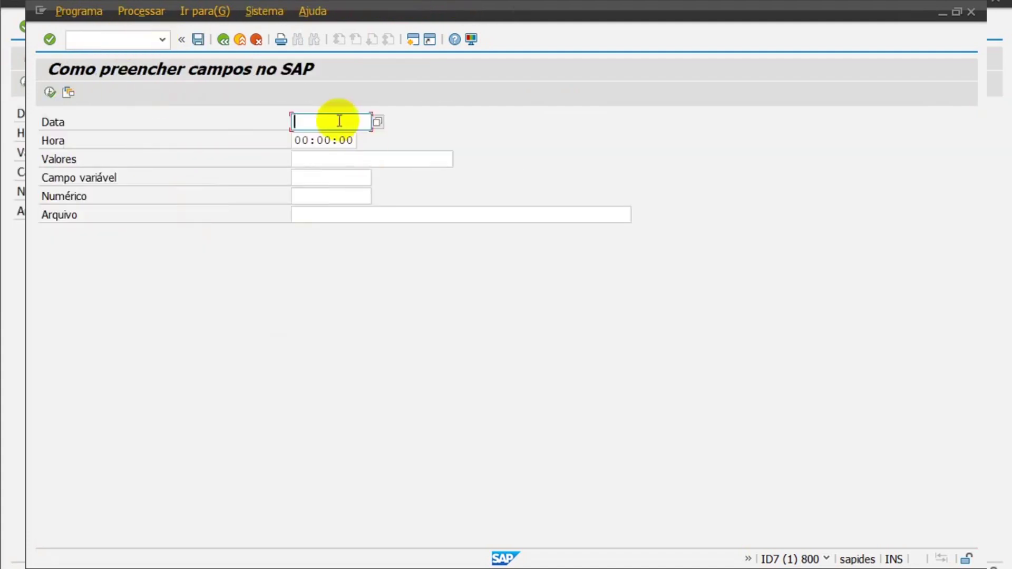
Examine the Valores, Campo variável, Numérico and Arquivo input fields on the "Como preencher campos no SAP" screen
{"action": "left_click", "coordinate": [323, 157]}
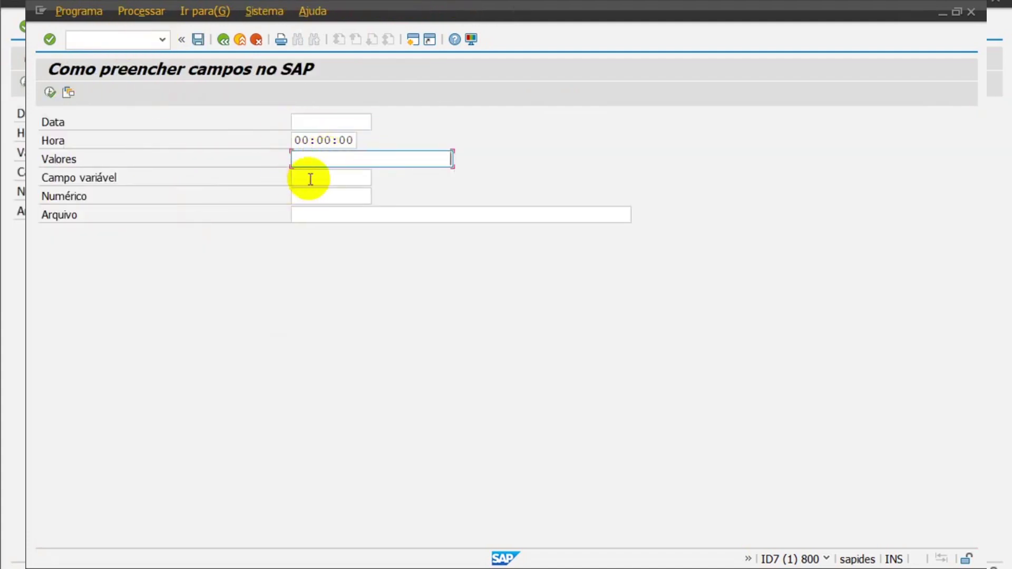
{"action": "left_click", "coordinate": [309, 179]}
{"action": "left_click", "coordinate": [307, 177]}
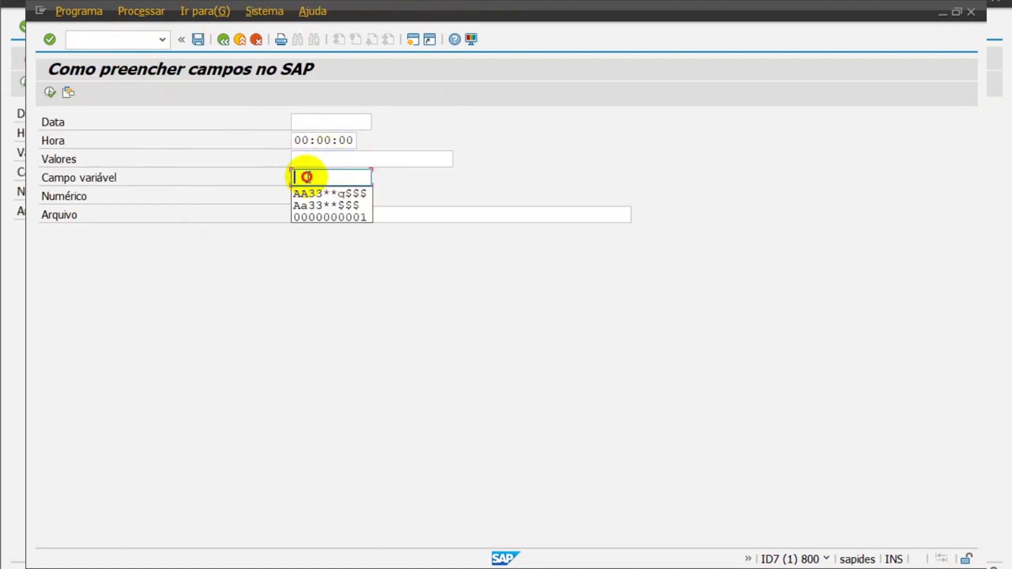
{"action": "left_click", "coordinate": [332, 160]}
{"action": "left_click", "coordinate": [332, 161]}
{"action": "left_click", "coordinate": [332, 161]}
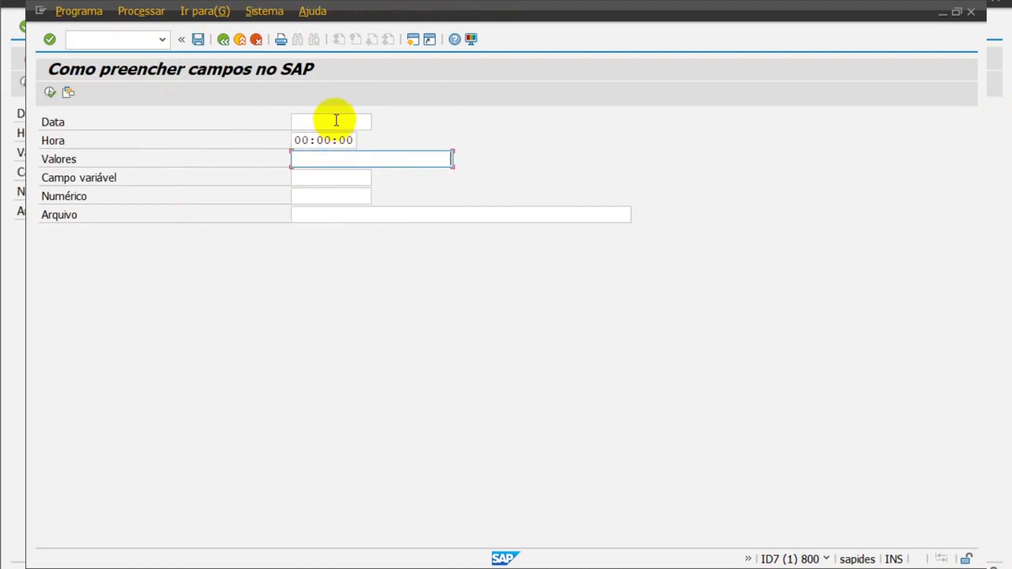
{"action": "left_click", "coordinate": [315, 177]}
{"action": "left_click", "coordinate": [350, 198]}
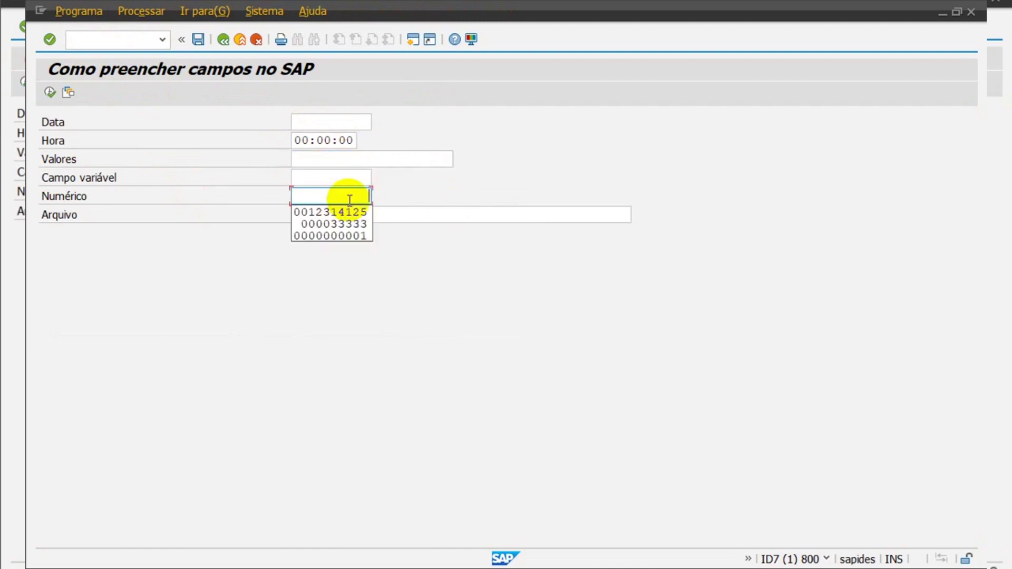
{"action": "left_click", "coordinate": [436, 214]}
{"action": "left_click", "coordinate": [429, 209]}
Leave the program, start transaction se11, display table MARA and open its Data Browser selection screen
{"action": "key", "text": "F3"}
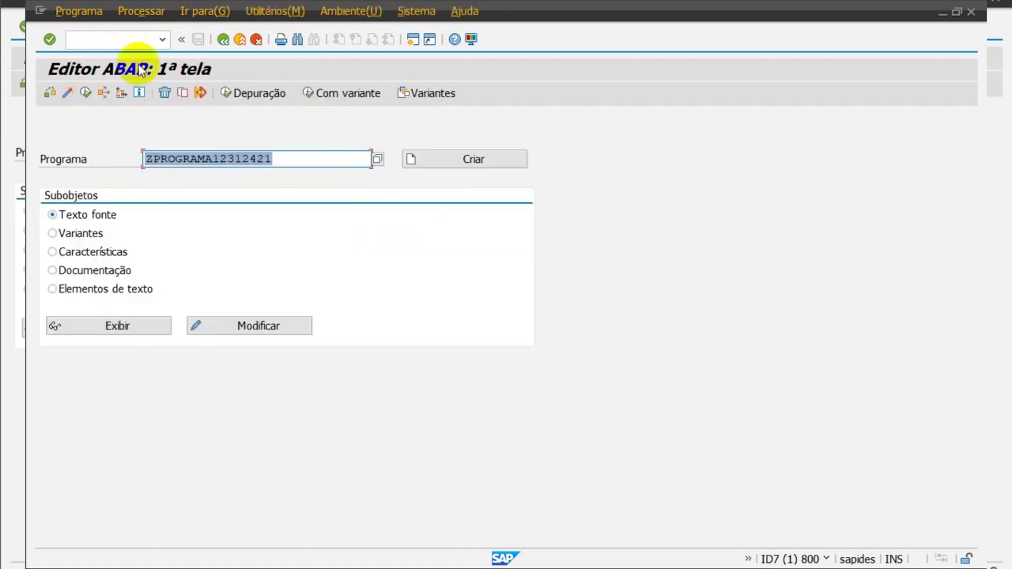
{"action": "key", "text": "F3"}
{"action": "type", "text": "se11"}
{"action": "key", "text": "Return"}
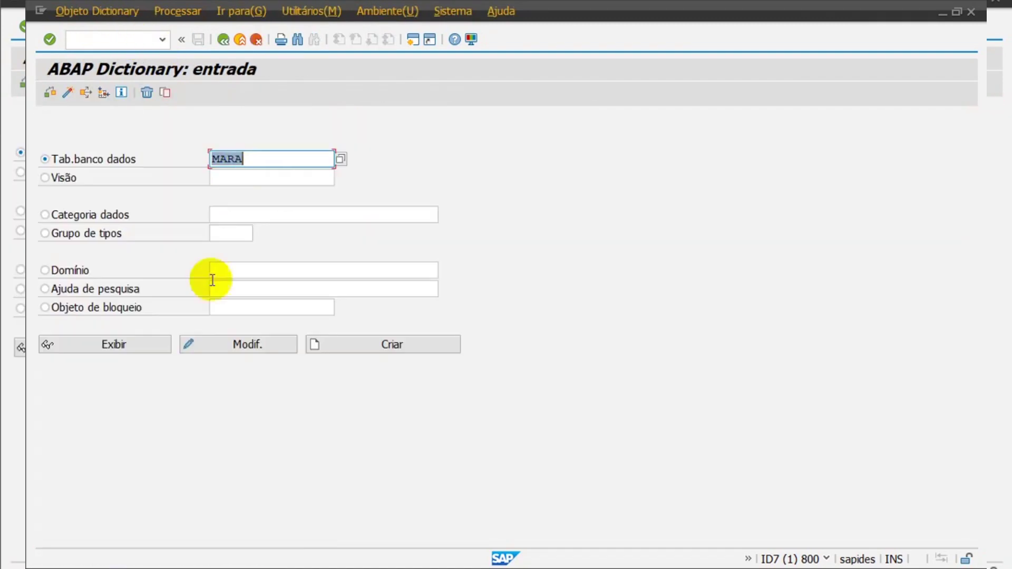
{"action": "left_click", "coordinate": [158, 342]}
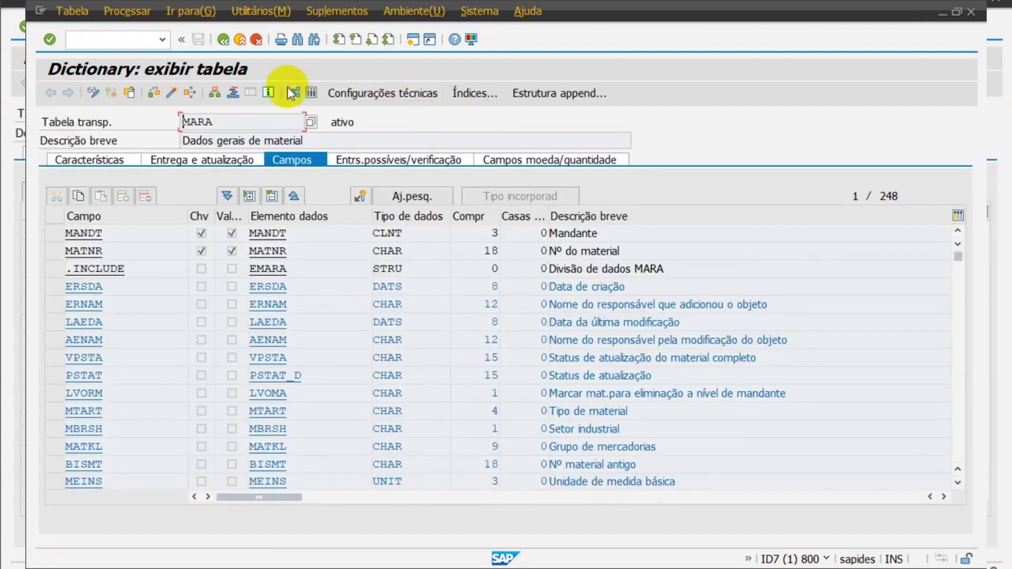
{"action": "left_click", "coordinate": [314, 93]}
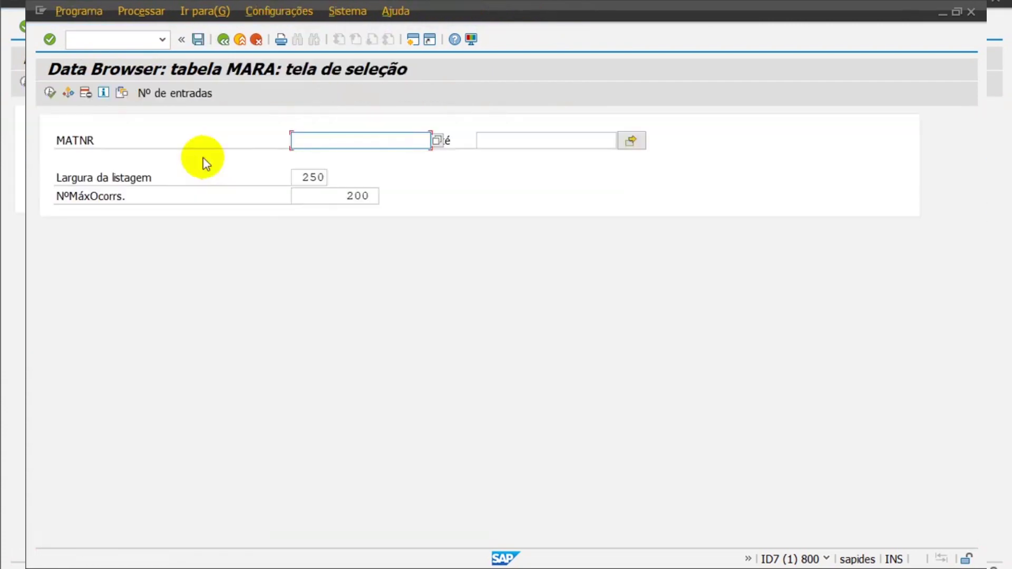
Restrict MATNR to values greater than (Maior) 100 and list the matching MARA entries
{"action": "double_click", "coordinate": [309, 145]}
{"action": "left_click_drag", "start_coordinate": [295, 139], "coordinate": [559, 180]}
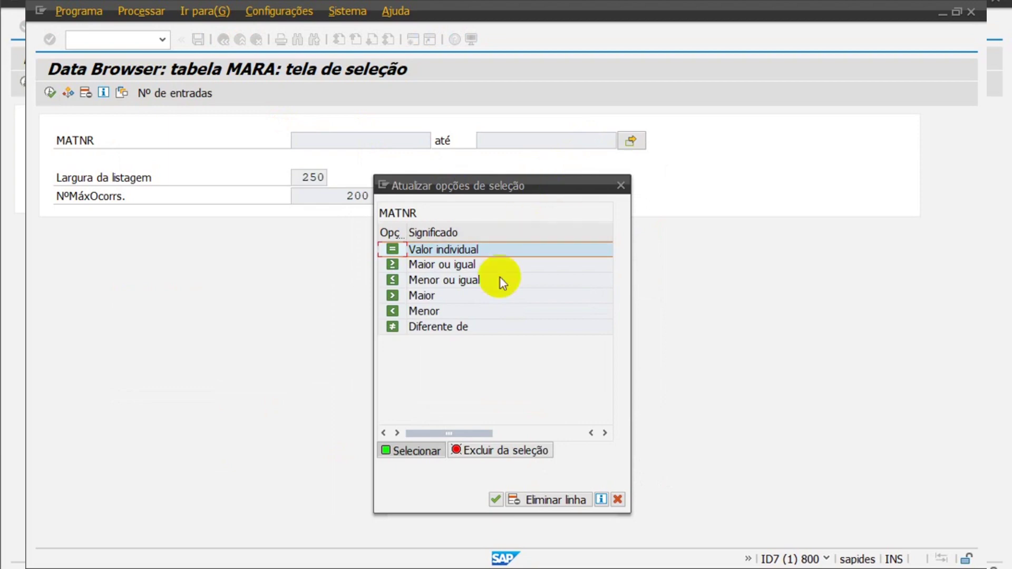
{"action": "double_click", "coordinate": [445, 294]}
{"action": "left_click", "coordinate": [361, 138]}
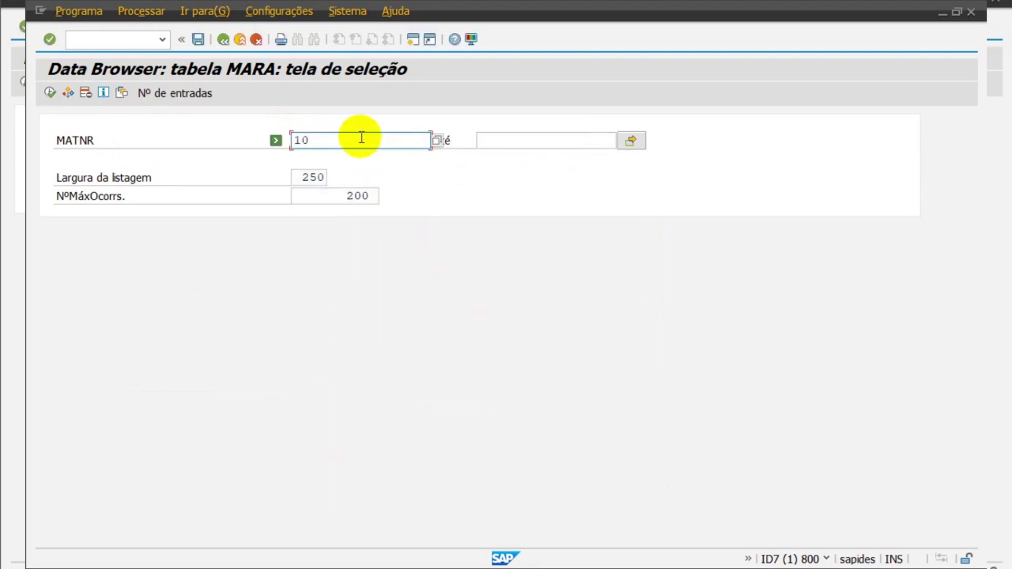
{"action": "left_click", "coordinate": [51, 92]}
{"action": "left_click", "coordinate": [217, 189]}
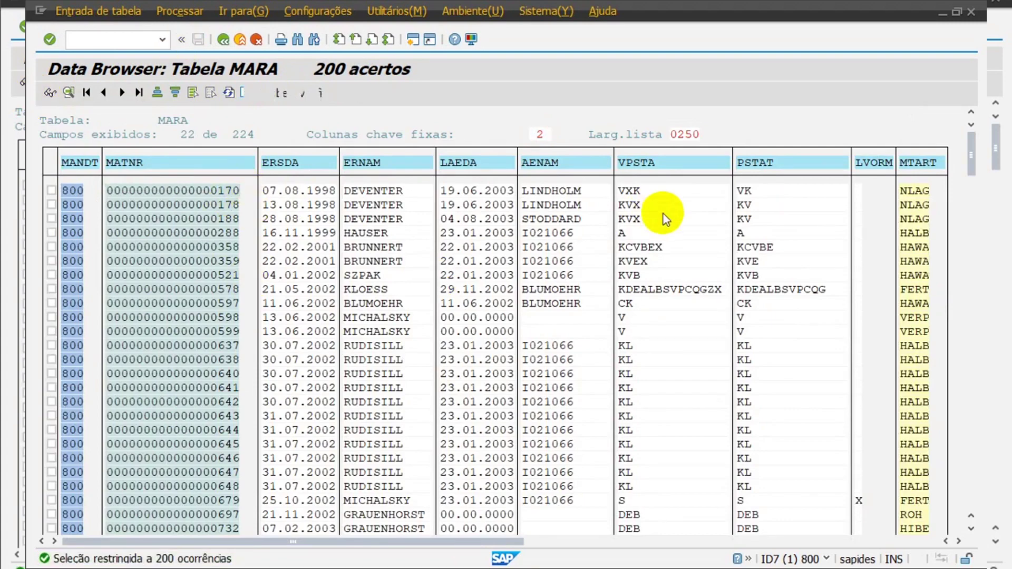
{"action": "scroll", "coordinate": [663, 216], "scroll_direction": "down", "scroll_amount": 10}
Return to the selection screen, change the MATNR option to less than (Menor) 100 and list the matching MARA entries
{"action": "key", "text": "F3"}
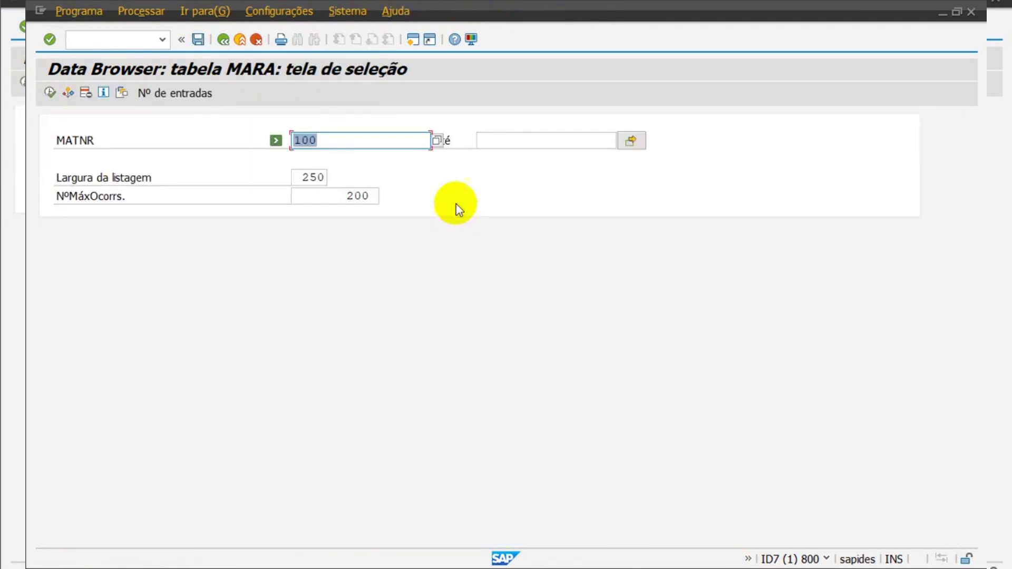
{"action": "double_click", "coordinate": [372, 141]}
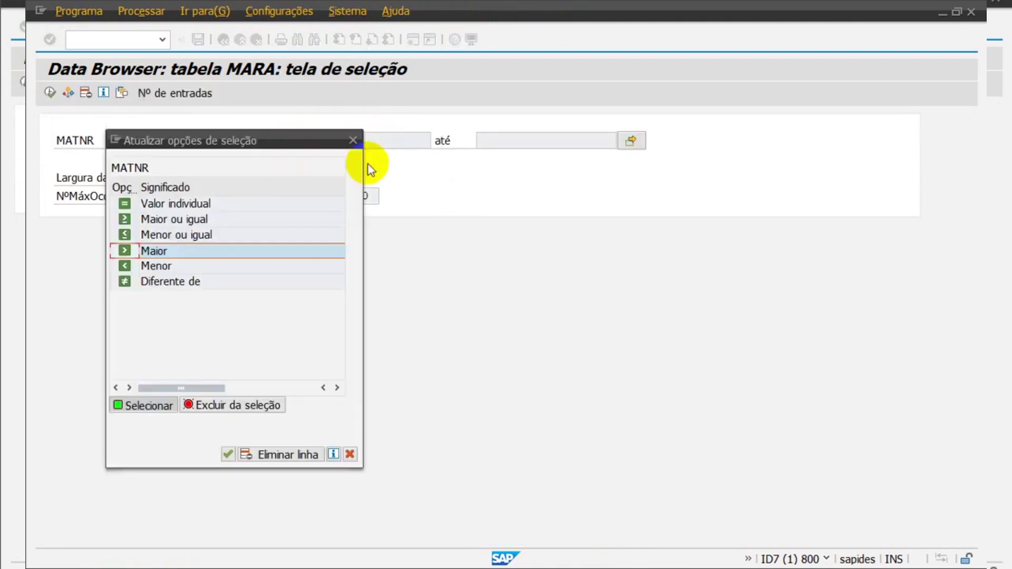
{"action": "double_click", "coordinate": [156, 266]}
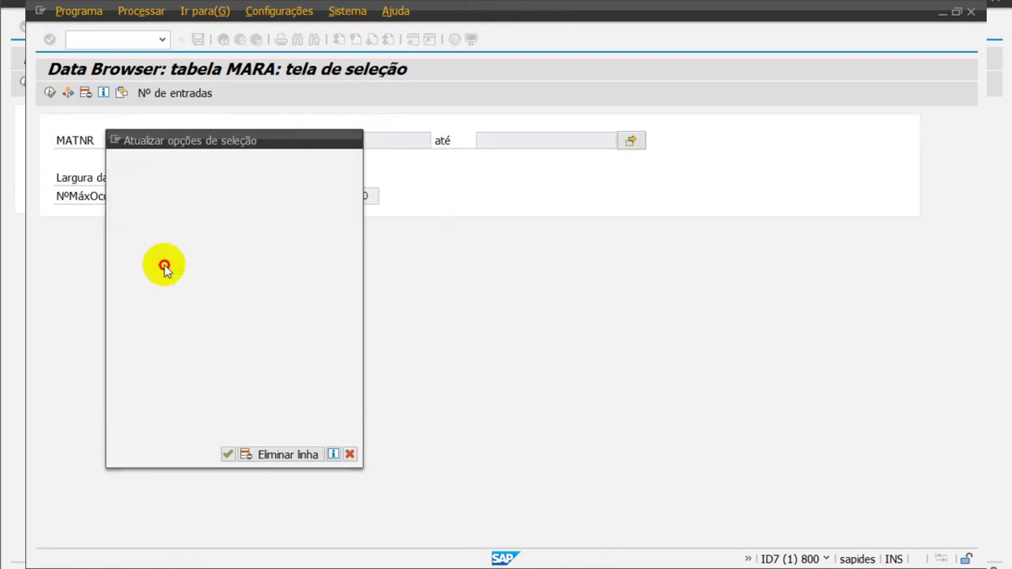
{"action": "left_click", "coordinate": [51, 94]}
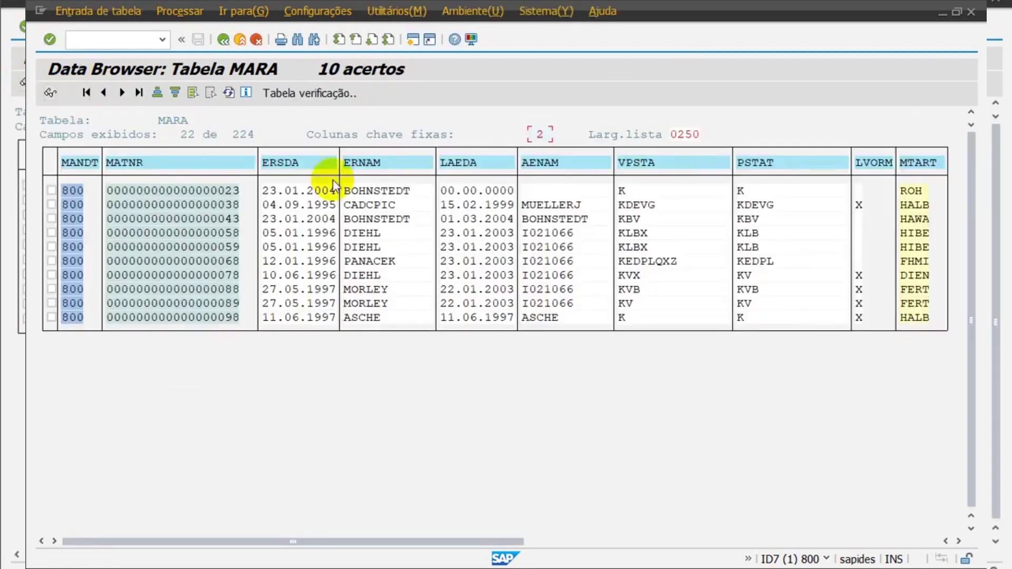
Go back to the selection screen, set the MATNR option to Diferente de 100 and list the matching MARA entries
{"action": "key", "text": "F3"}
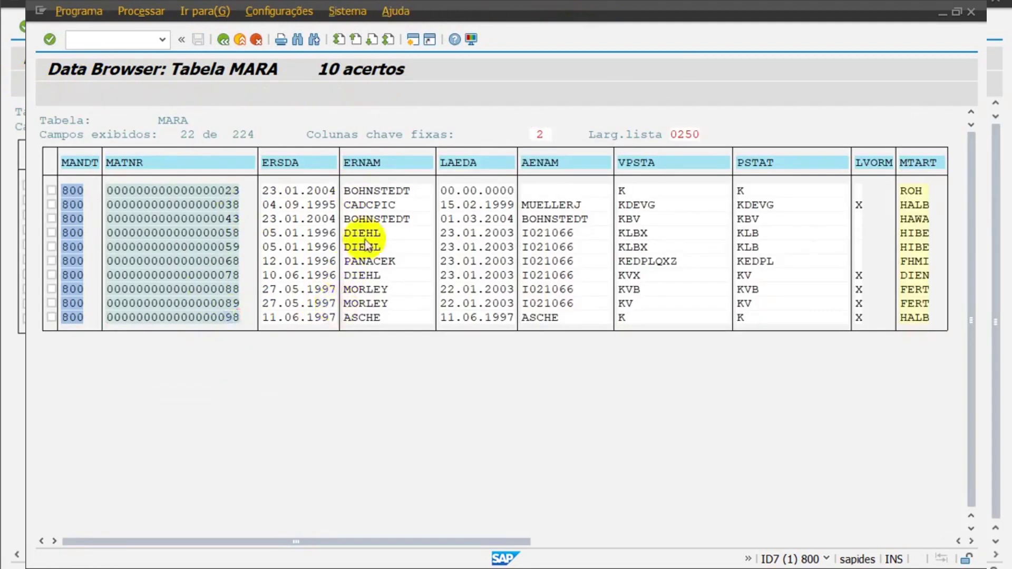
{"action": "double_click", "coordinate": [326, 151]}
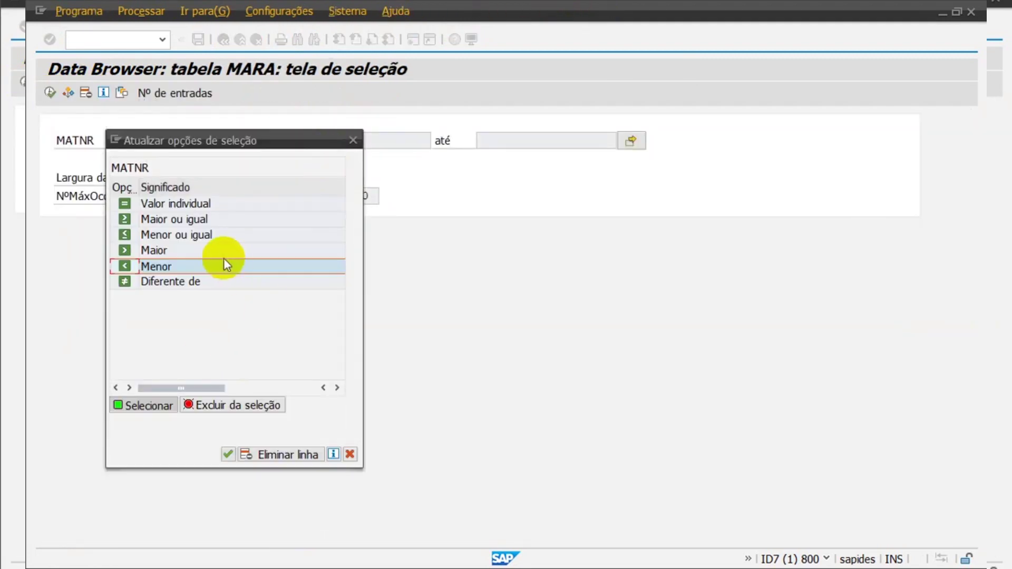
{"action": "double_click", "coordinate": [178, 285]}
{"action": "left_click", "coordinate": [529, 142]}
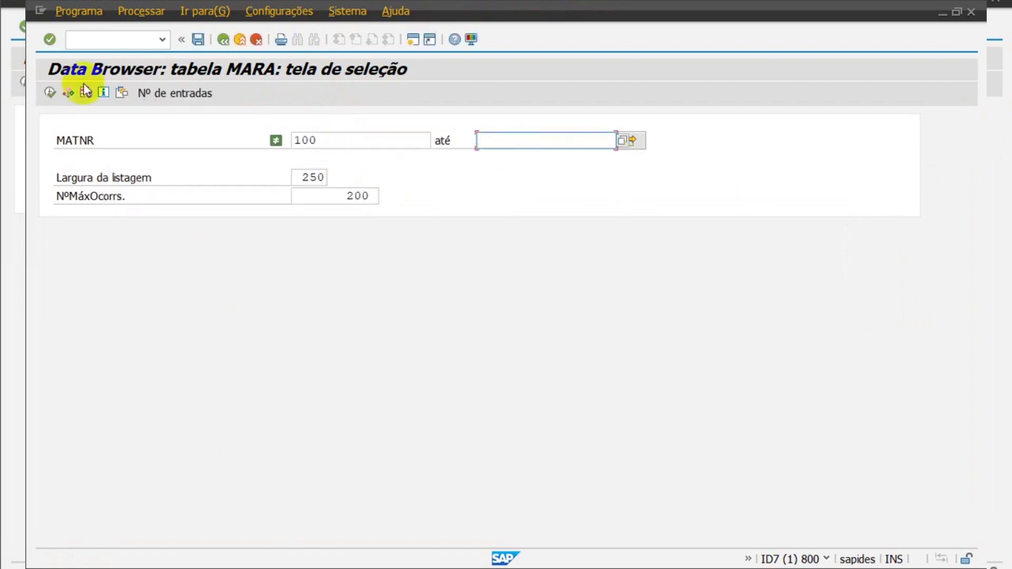
{"action": "left_click", "coordinate": [50, 92]}
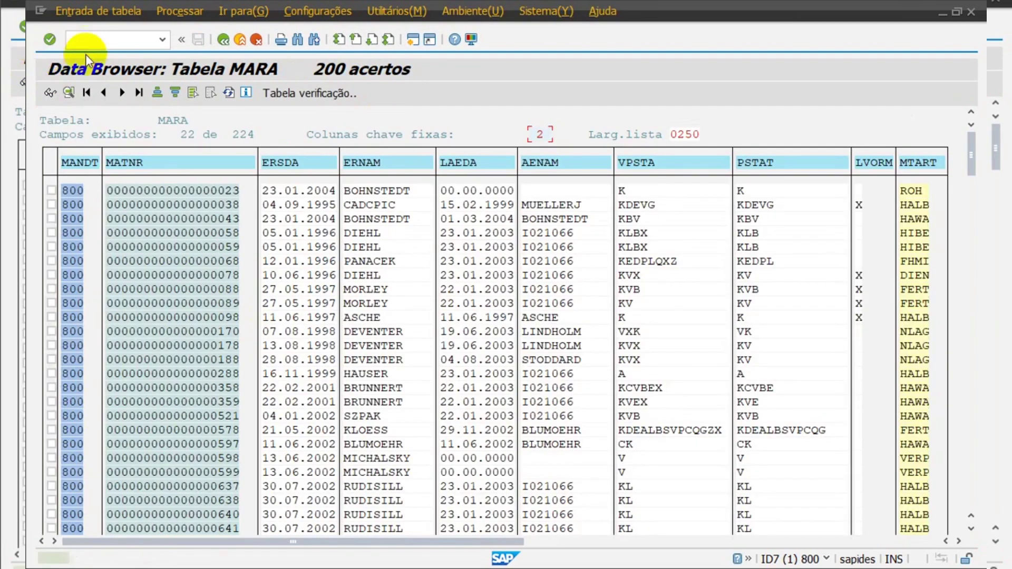
Return to the selection screen, compare the Selecionar and Excluir da seleção options for MATNR, and delete its selection line
{"action": "left_click", "coordinate": [222, 39]}
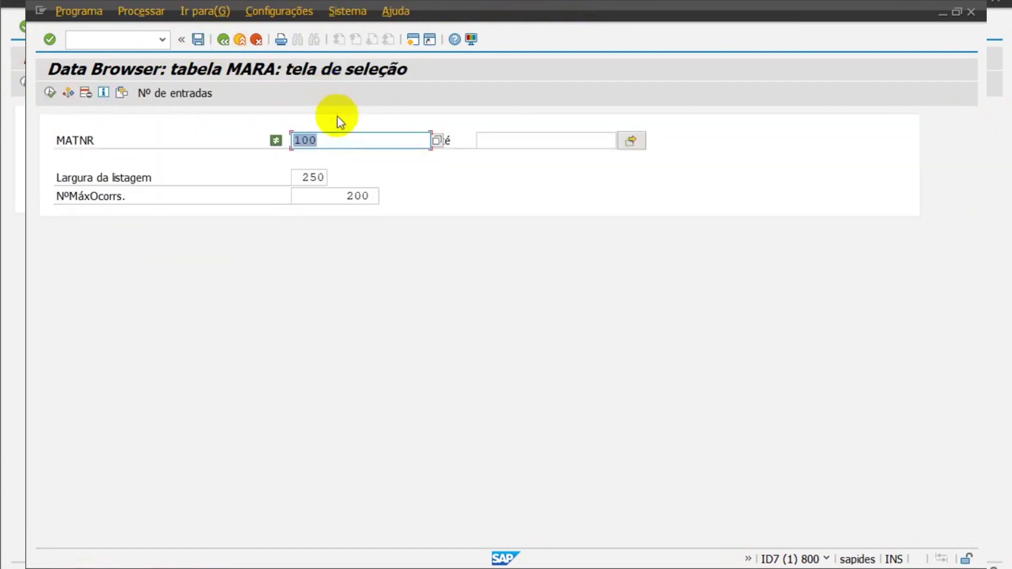
{"action": "double_click", "coordinate": [339, 146]}
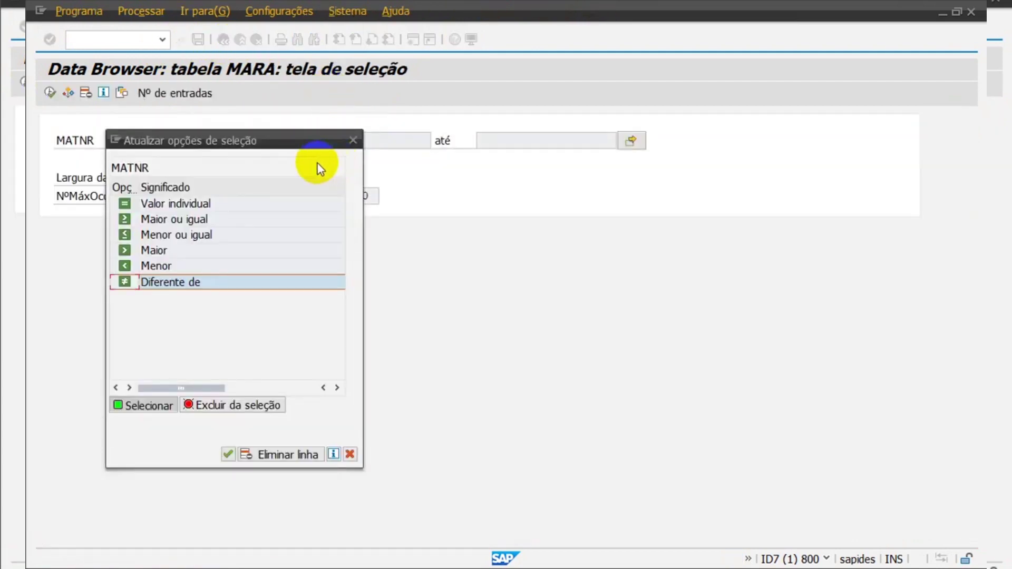
{"action": "left_click", "coordinate": [207, 404]}
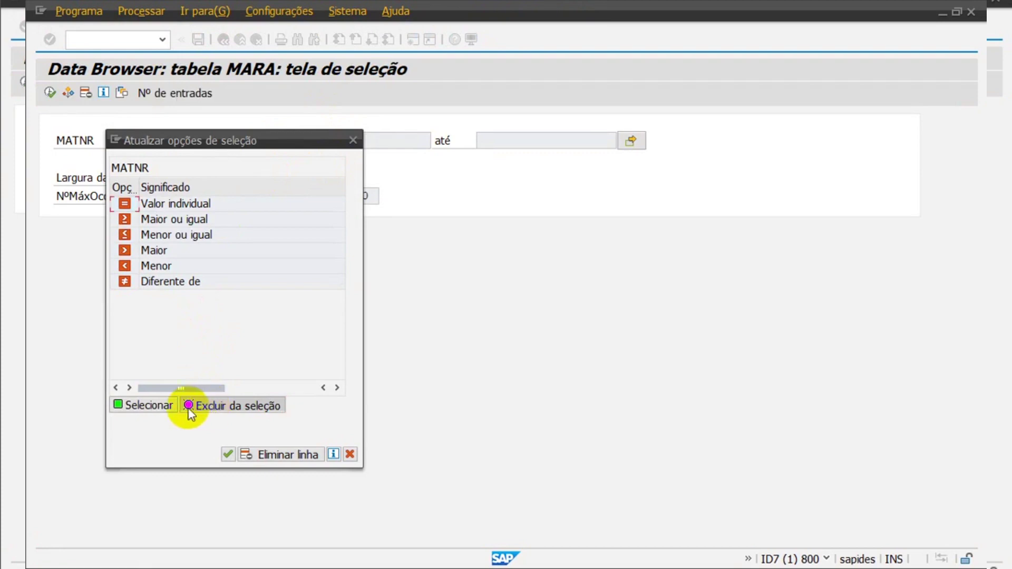
{"action": "left_click", "coordinate": [138, 406]}
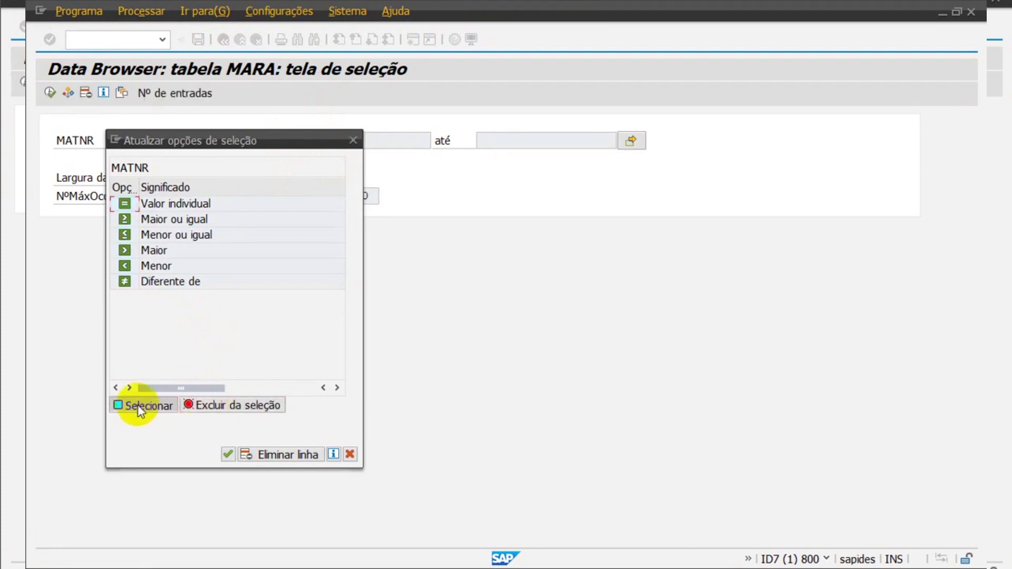
{"action": "left_click", "coordinate": [245, 410]}
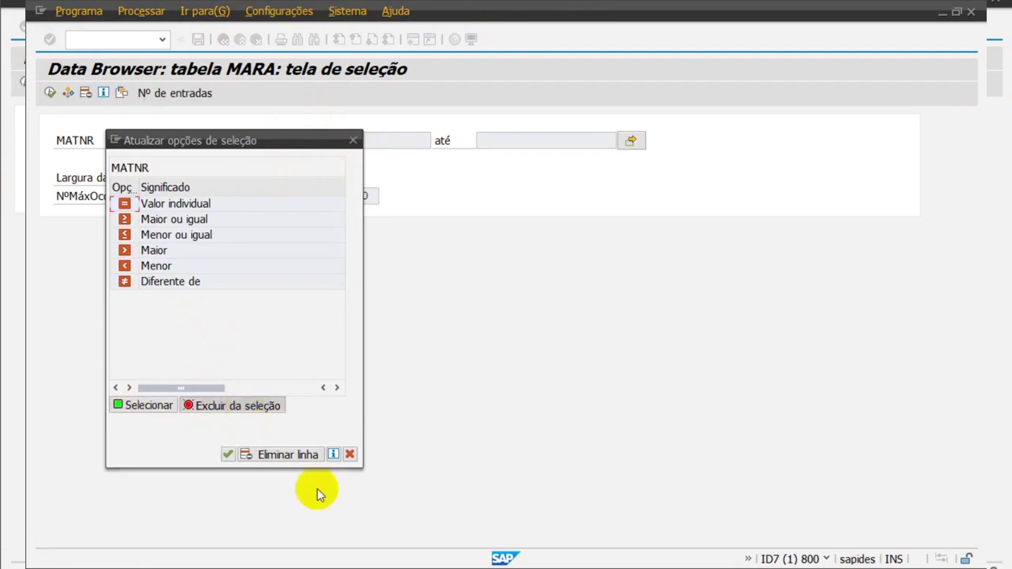
{"action": "left_click_drag", "start_coordinate": [247, 141], "coordinate": [474, 150]}
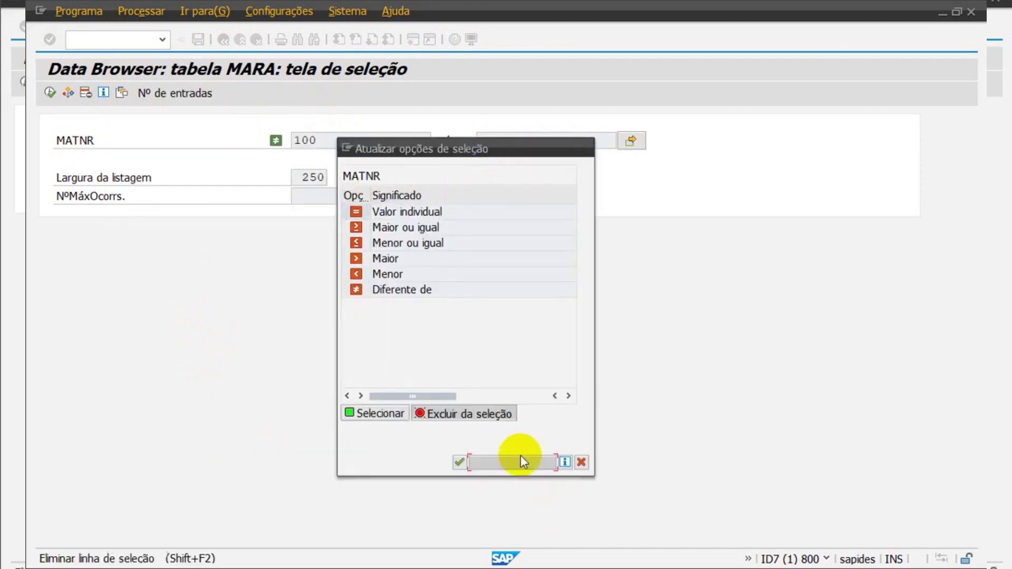
{"action": "left_click", "coordinate": [520, 456]}
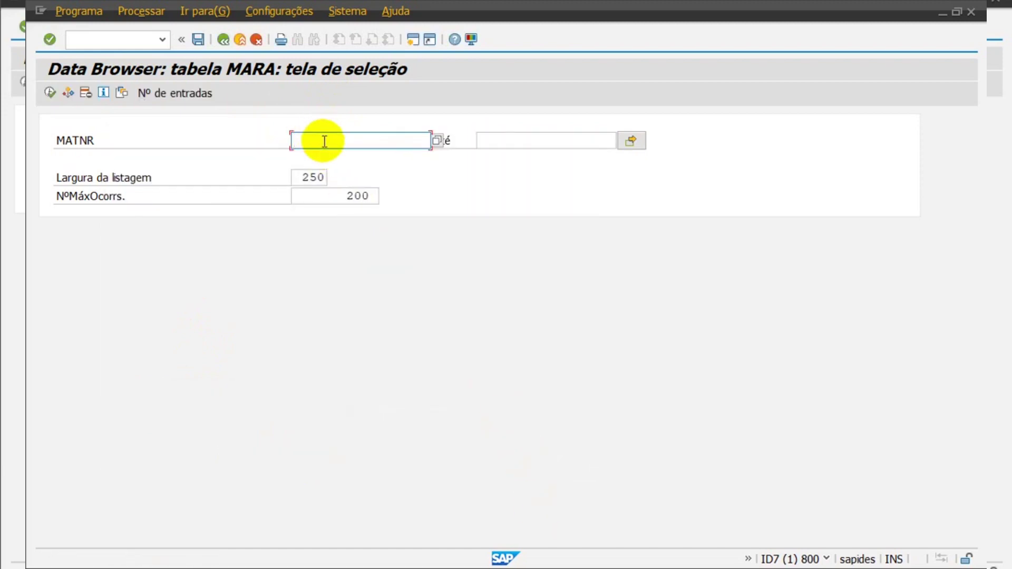